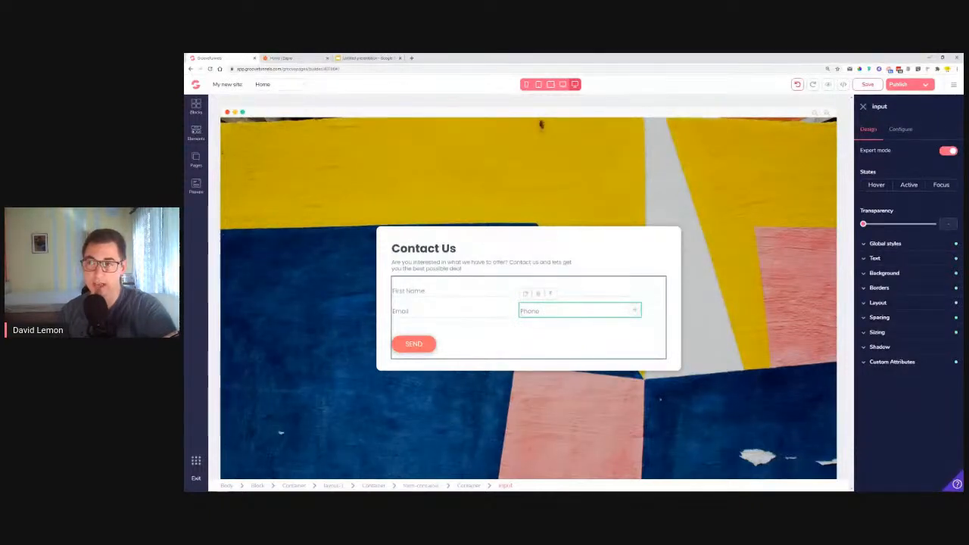
Inspect the Phone field's ID, name and validation configuration and close its settings
left_click(905, 135)
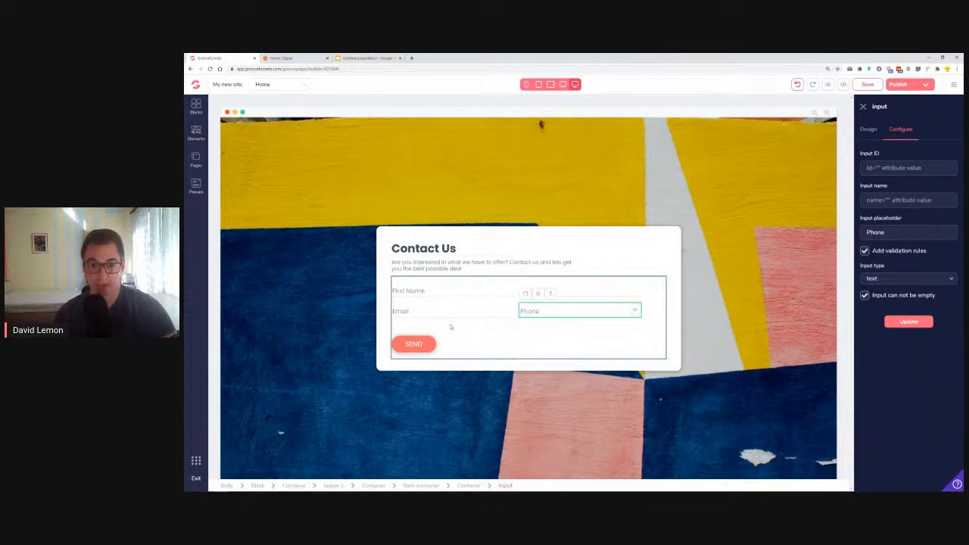
left_click(863, 109)
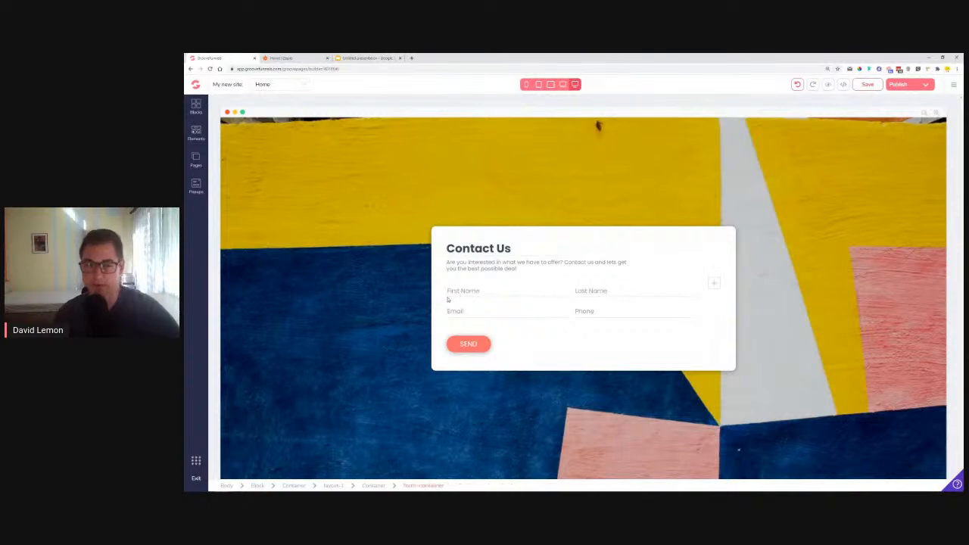
Configure the First Name field with input ID "fname" and input name "fnaem", and apply the update
left_click(505, 291)
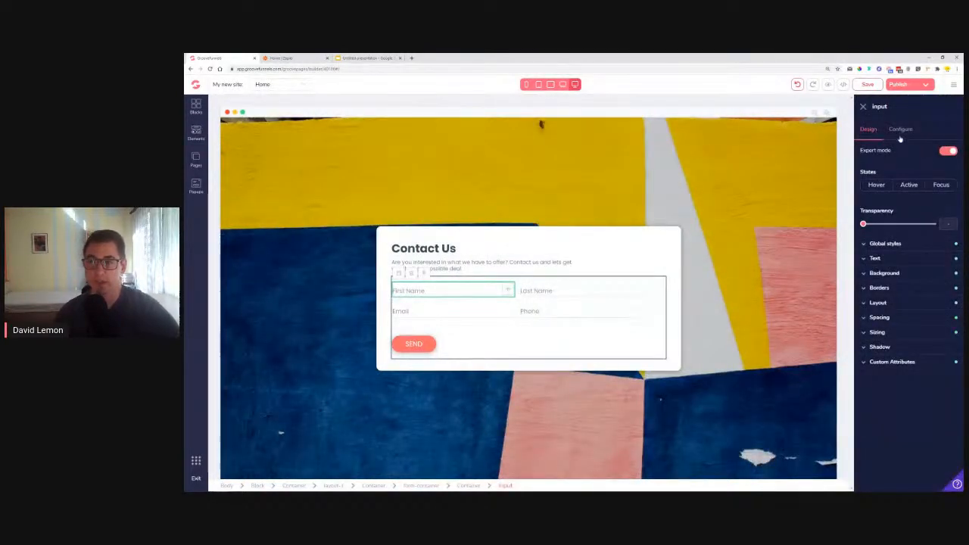
left_click(900, 136)
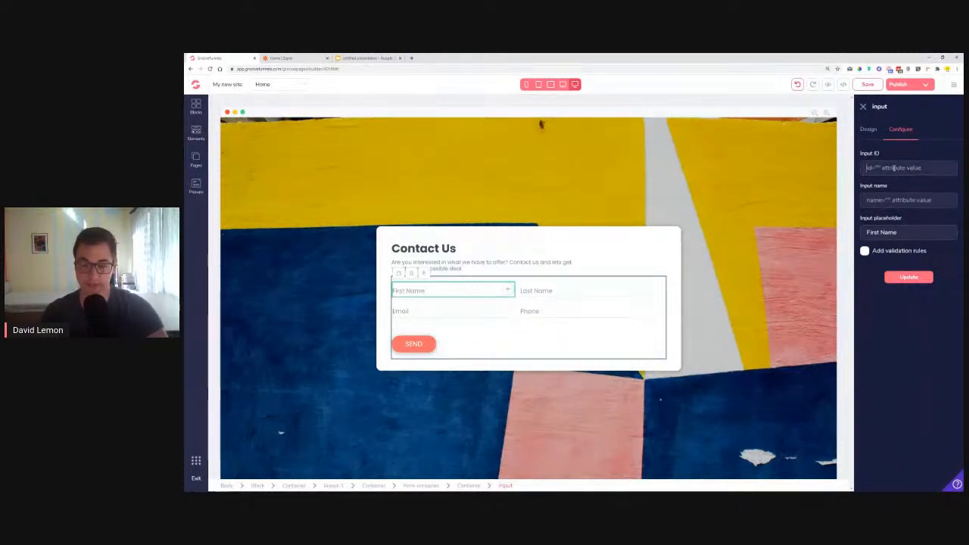
type("fname")
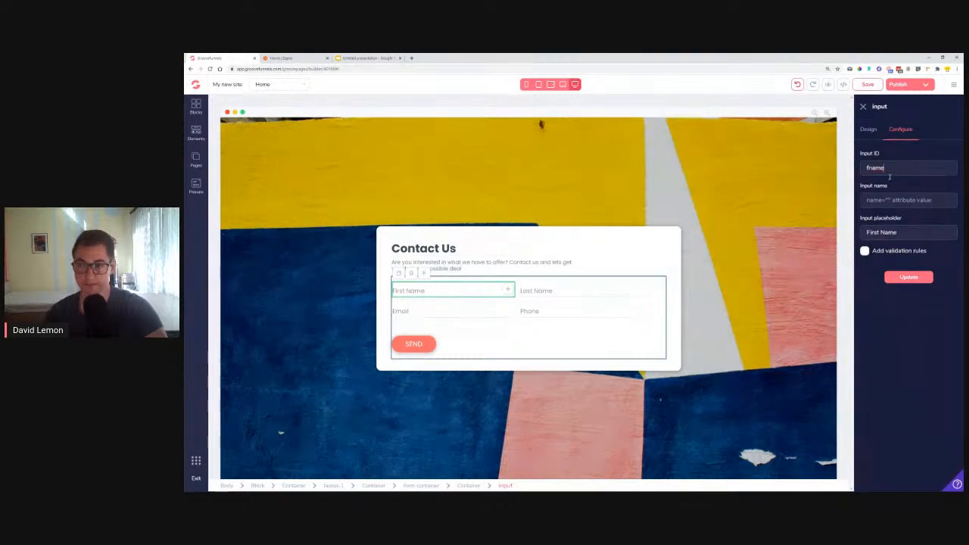
left_click(894, 201)
type("fnam")
type("m")
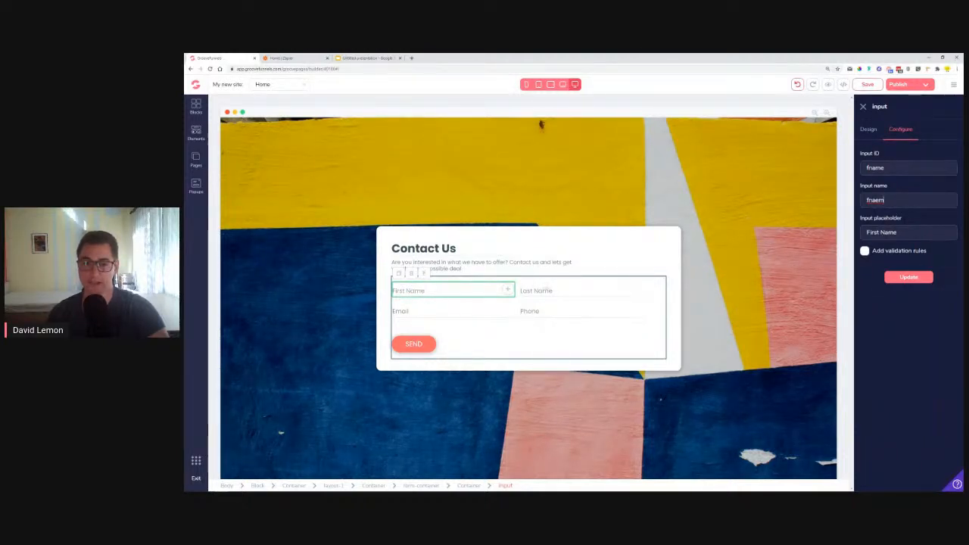
left_click(909, 278)
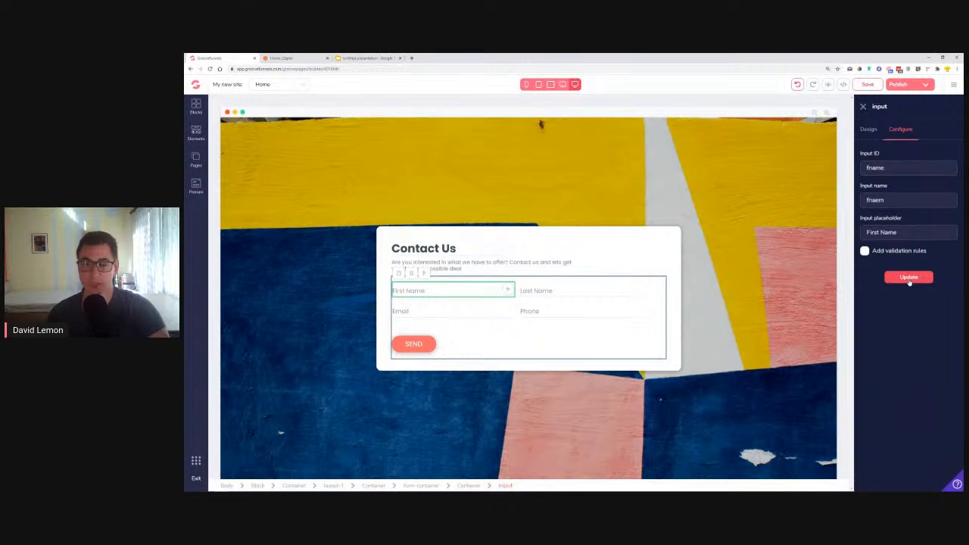
Add validation rules to the First Name field so that it cannot be empty, and apply the update
left_click(865, 251)
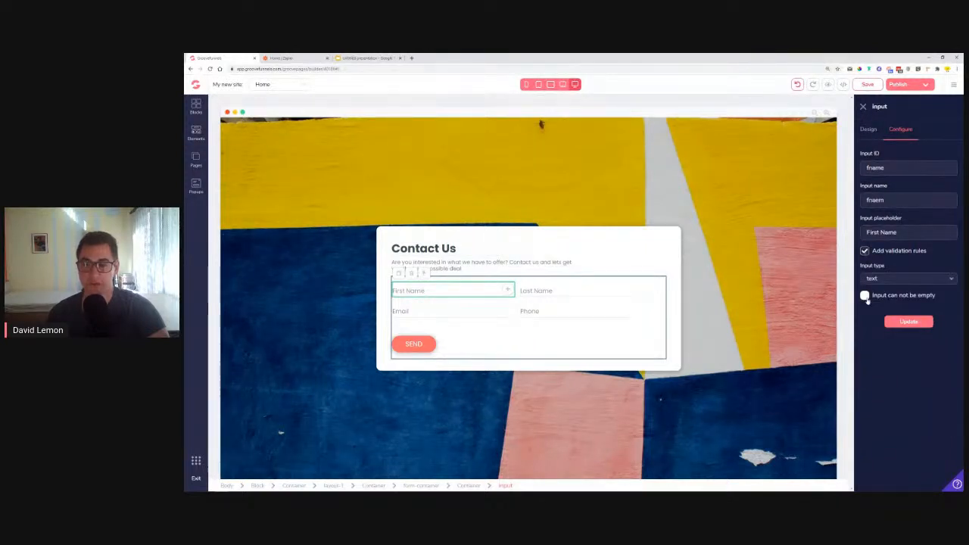
left_click(864, 295)
left_click(903, 322)
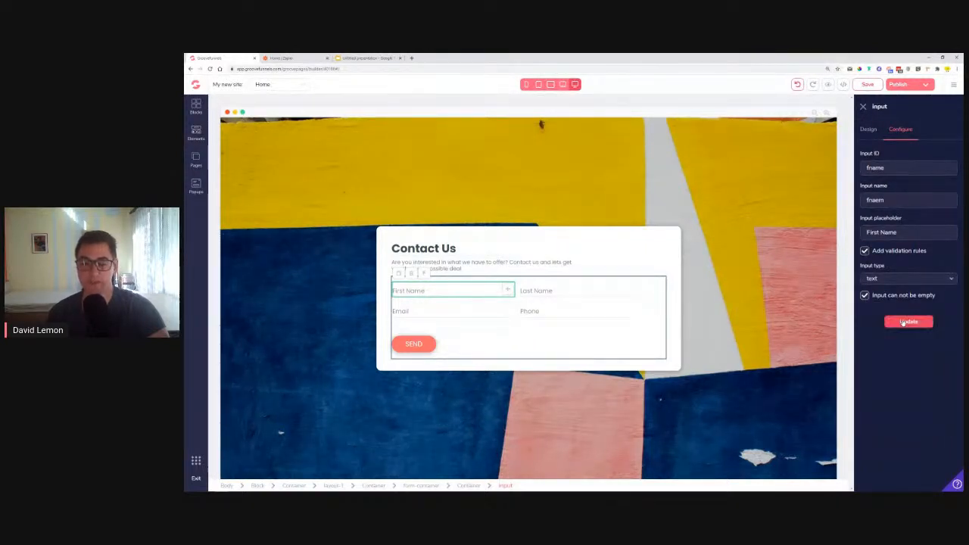
left_click(903, 322)
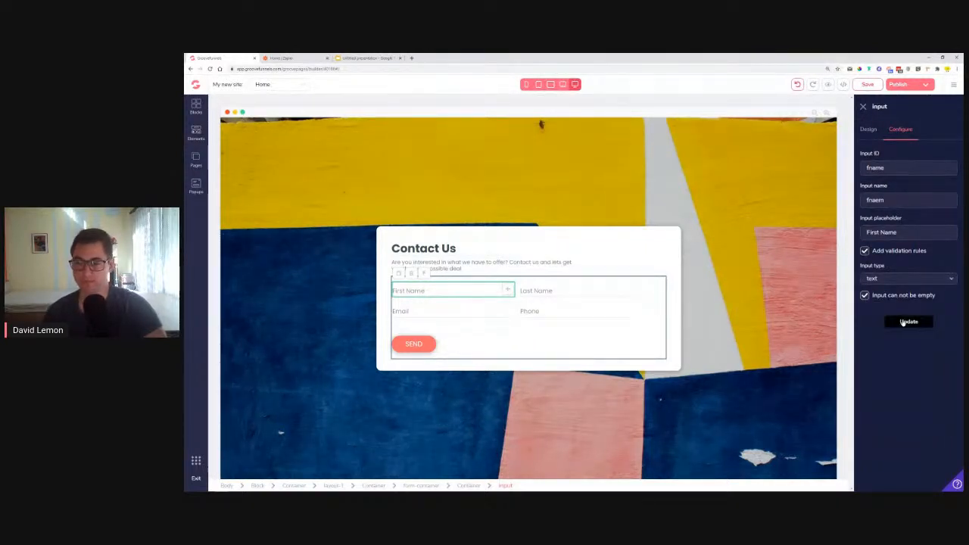
Set the Last Name field's input ID and input name to "lname" and apply the update
left_click(524, 292)
left_click(894, 165)
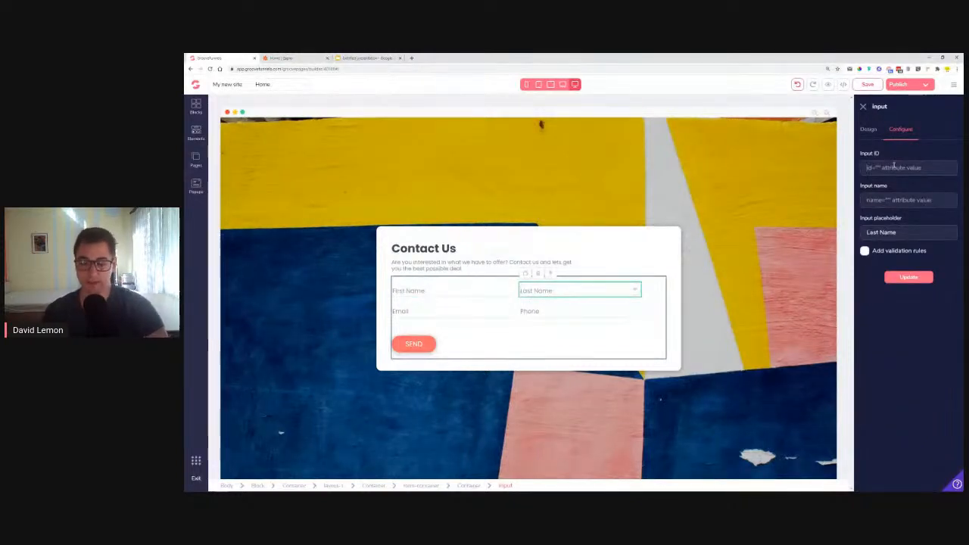
type("lname")
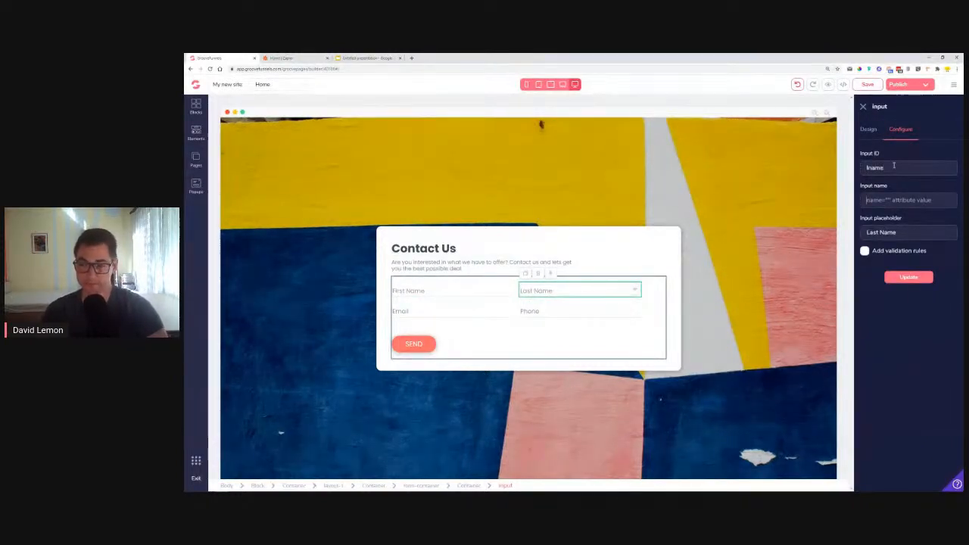
key("Tab")
type("lname")
key("Tab")
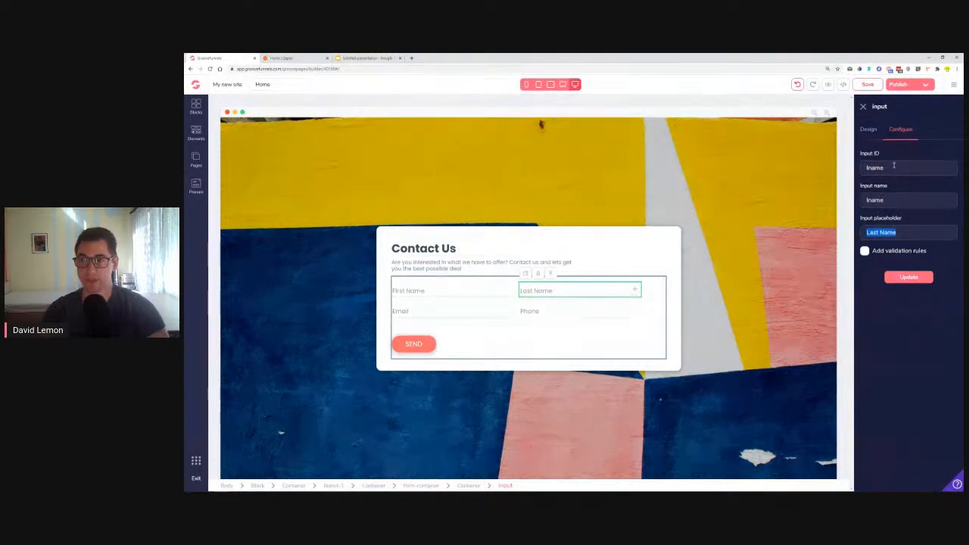
left_click(905, 278)
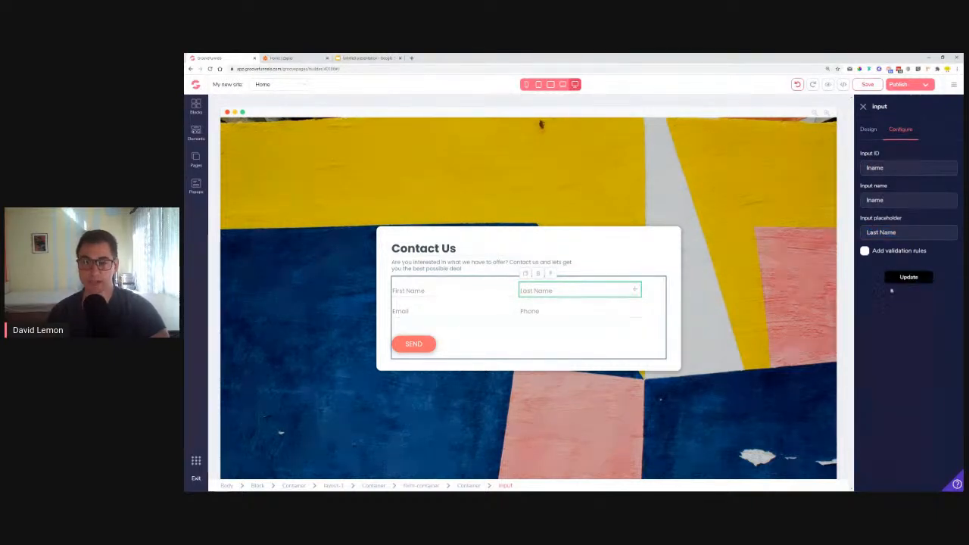
Set the Email field's input ID and input name to "email" and apply the update
left_click(409, 312)
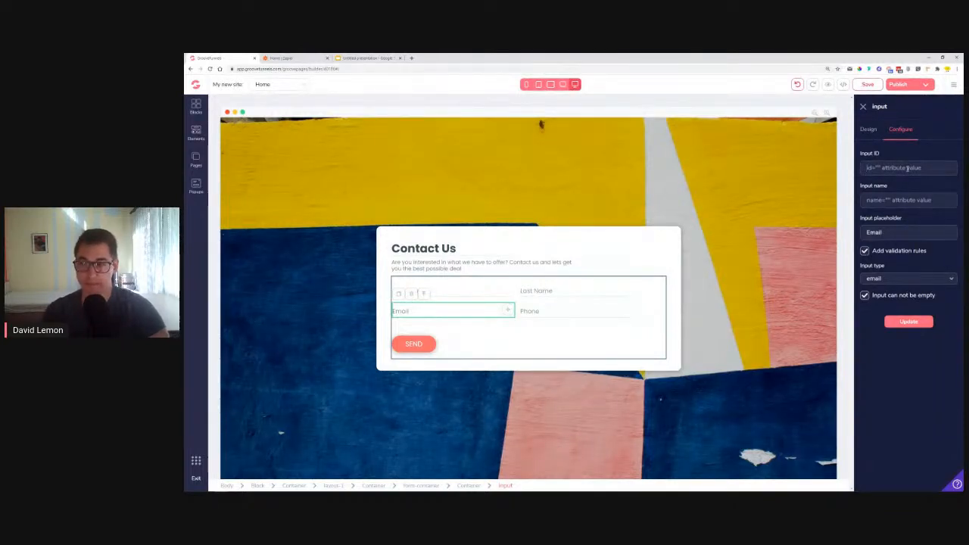
type("email")
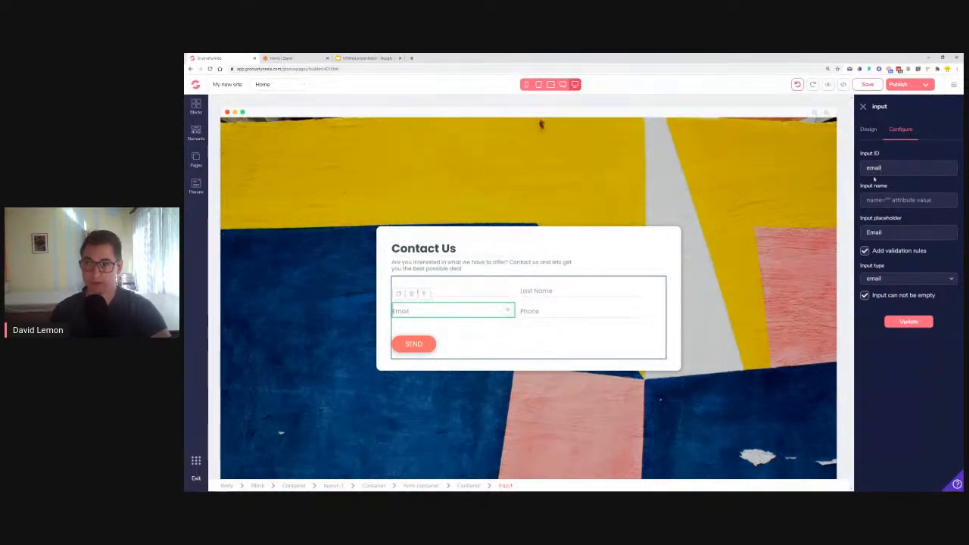
left_click(900, 201)
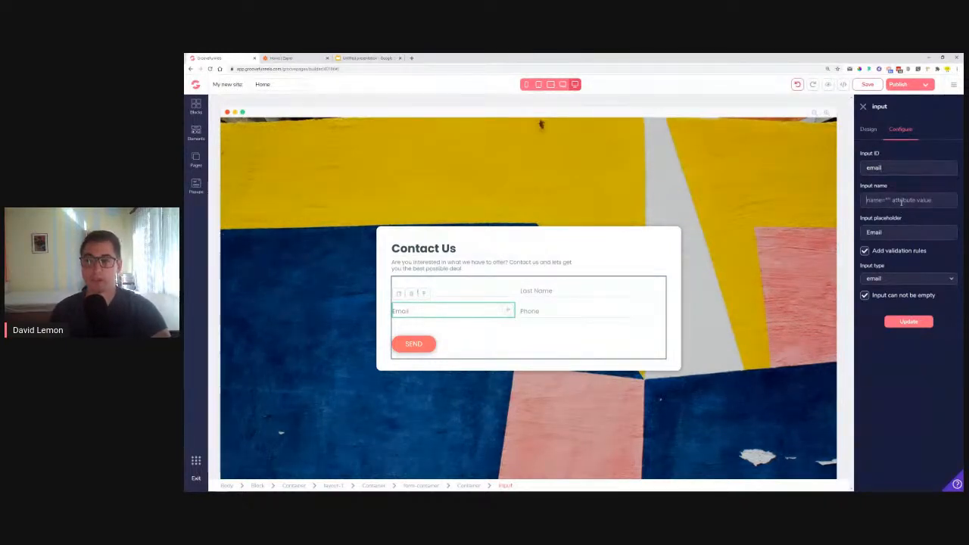
type("email")
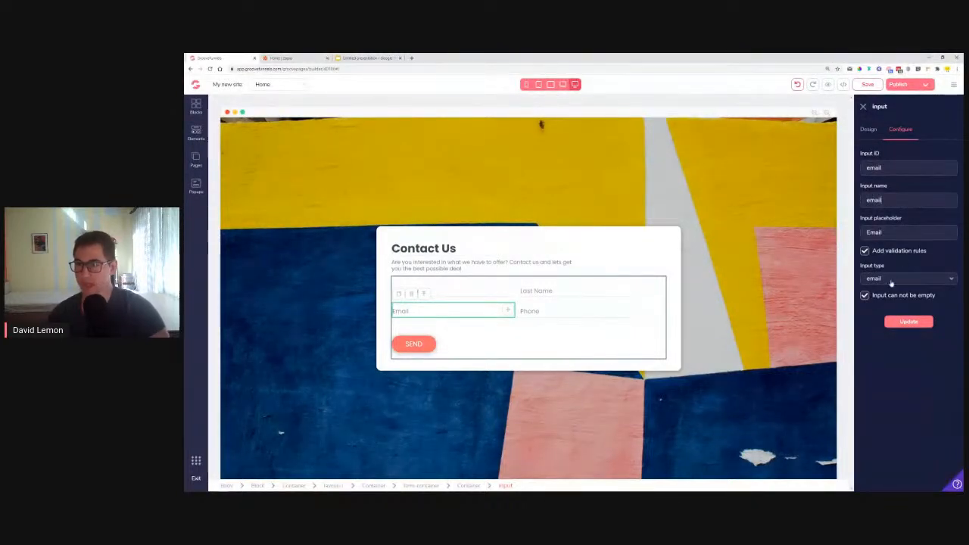
left_click(919, 322)
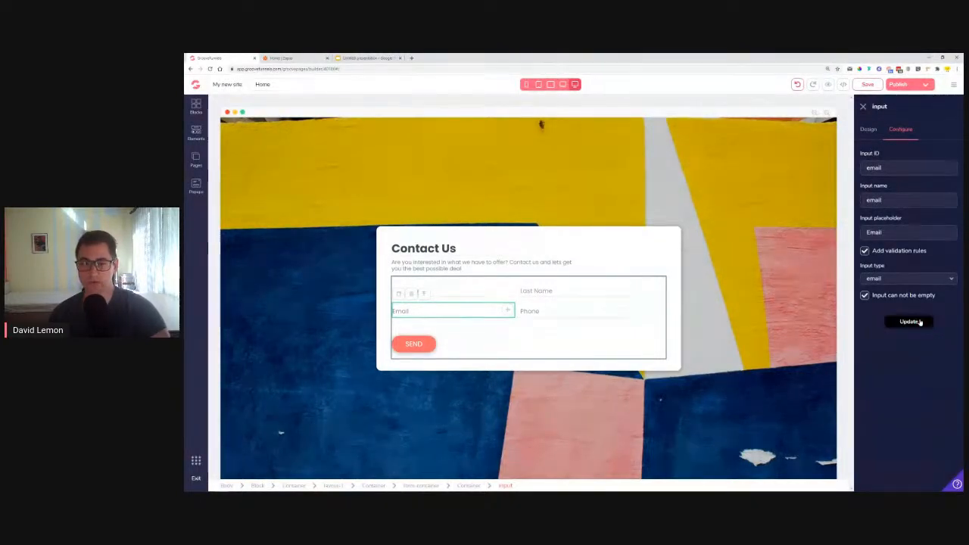
Set the Phone field's input ID and input name to "phone" with input type text, and apply the update
left_click(587, 315)
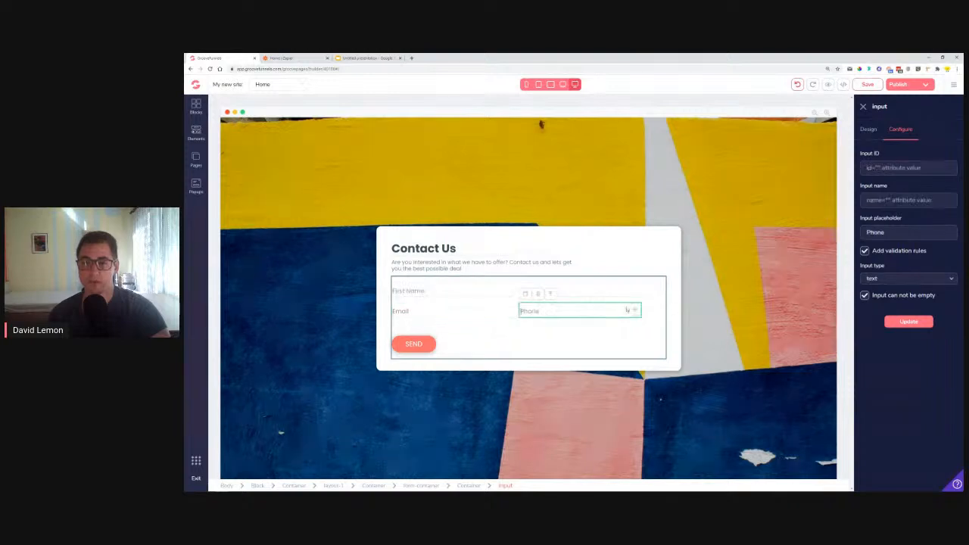
left_click(884, 169)
type("phone")
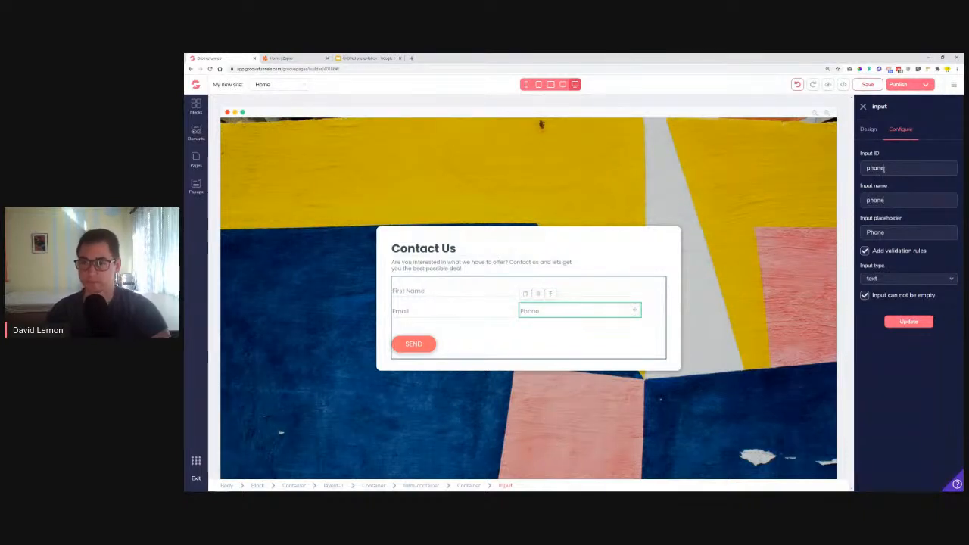
left_click(917, 278)
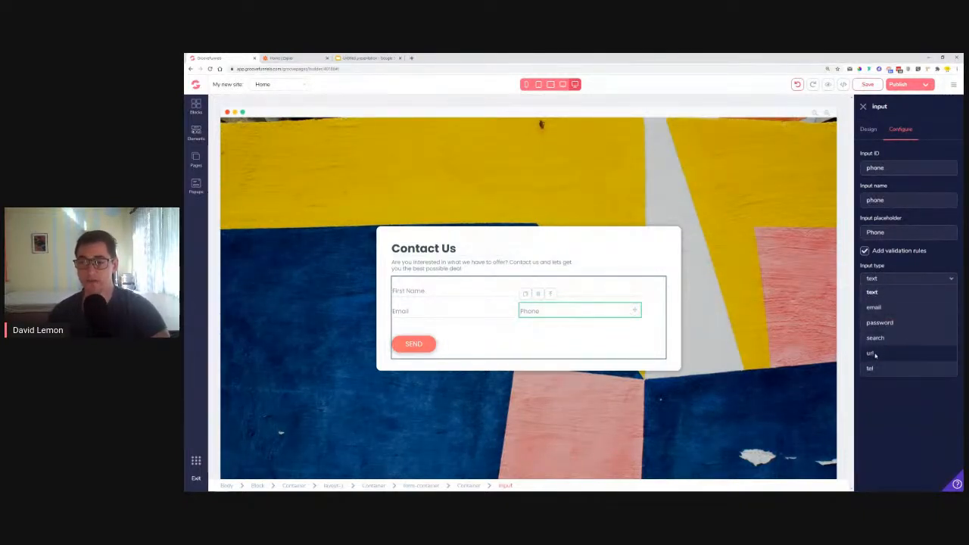
left_click(877, 293)
left_click(913, 322)
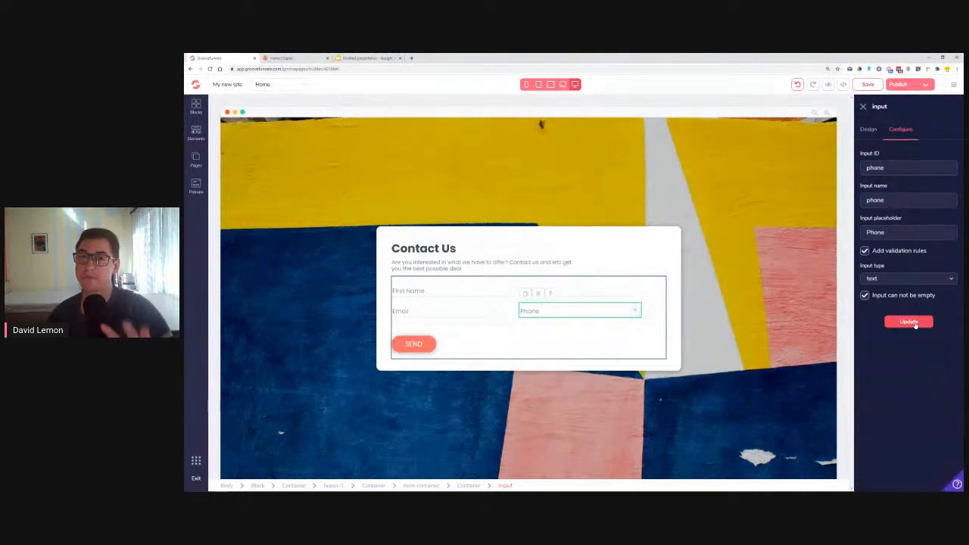
Choose Submit as the SEND button's action and apply the update
left_click(409, 344)
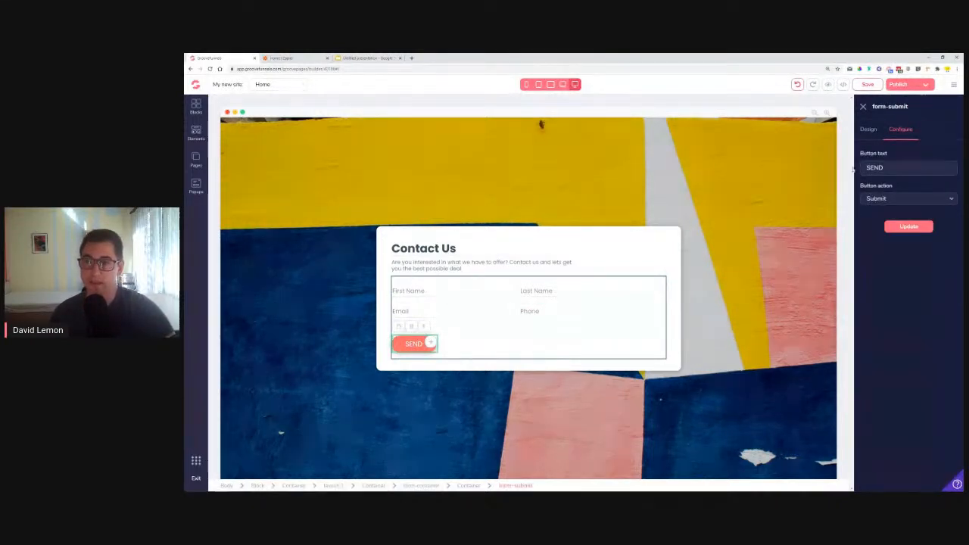
left_click_drag(864, 168, 900, 163)
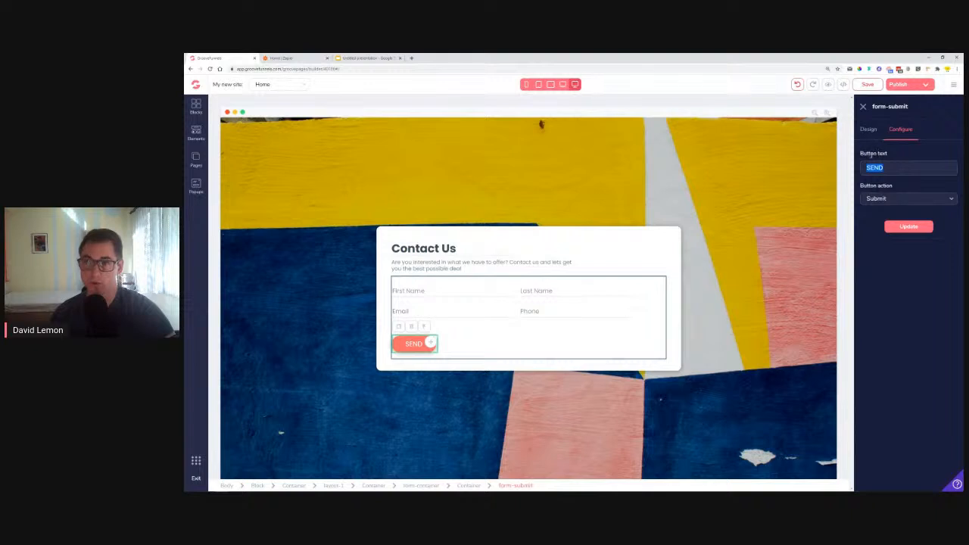
left_click(877, 203)
left_click(877, 202)
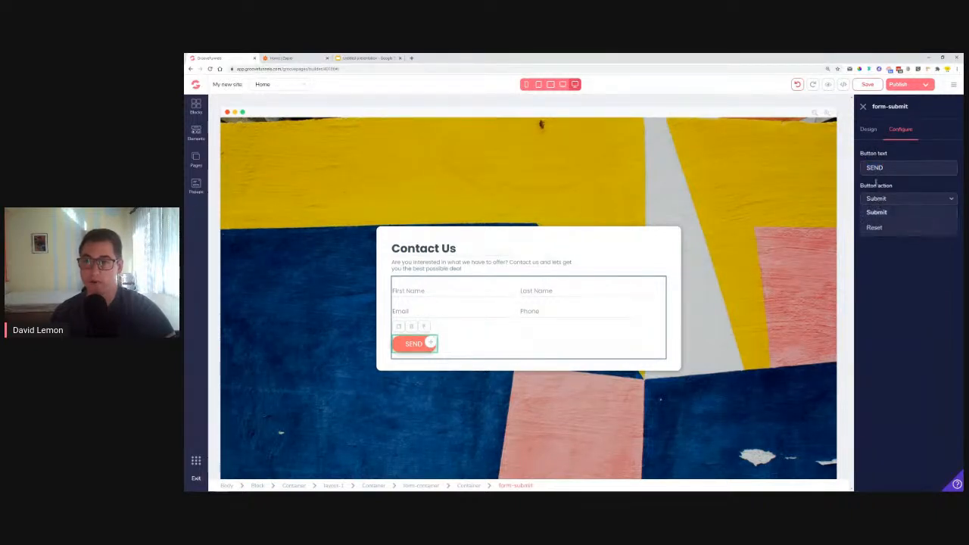
left_click(883, 213)
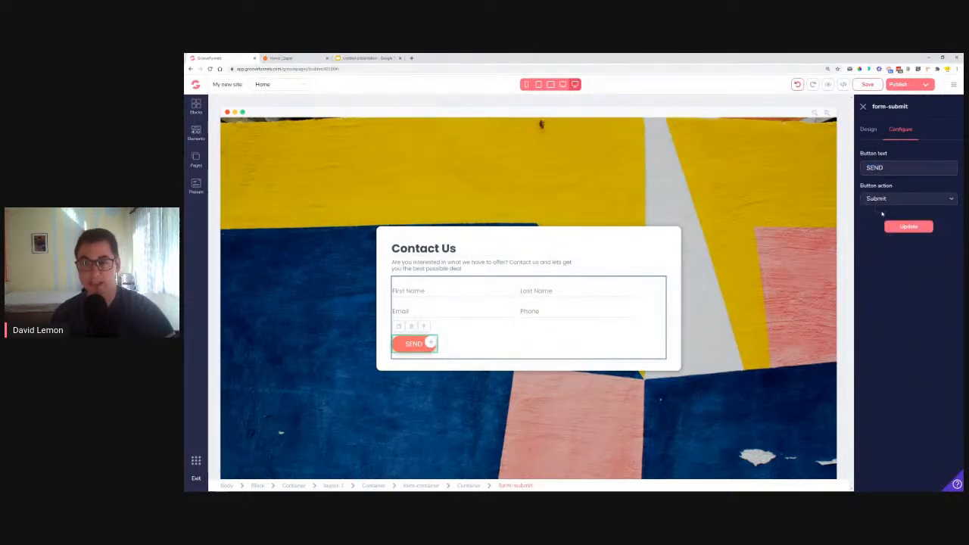
left_click(911, 227)
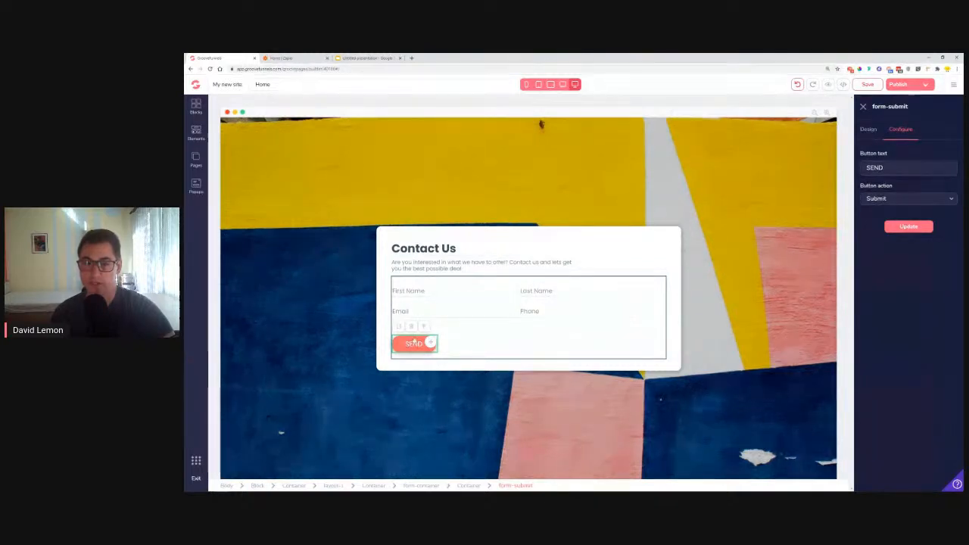
Select the form container around the contact fields to examine its form action and integration settings
left_click(516, 341)
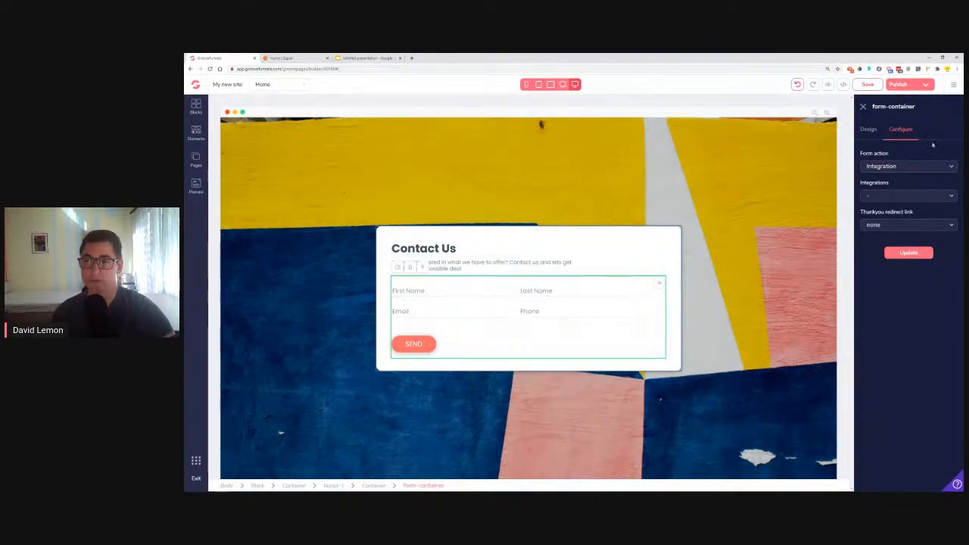
left_click_drag(872, 107, 914, 106)
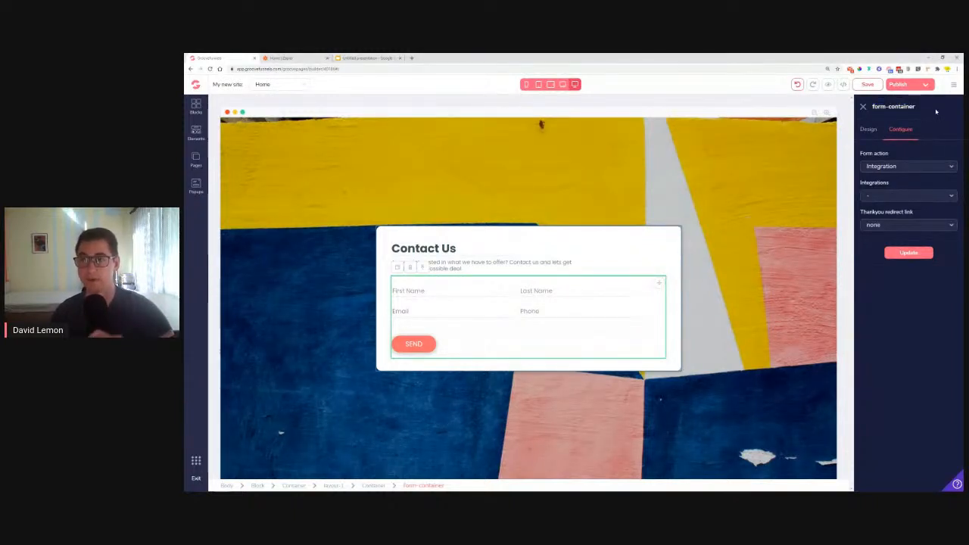
Start adding a new integration from the account's integrations and review the available integration types
left_click(954, 86)
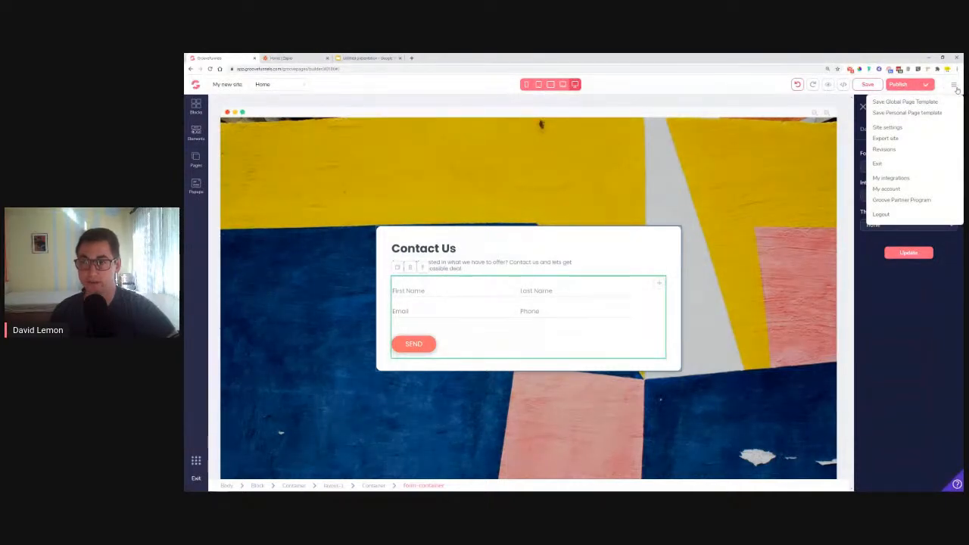
left_click(893, 178)
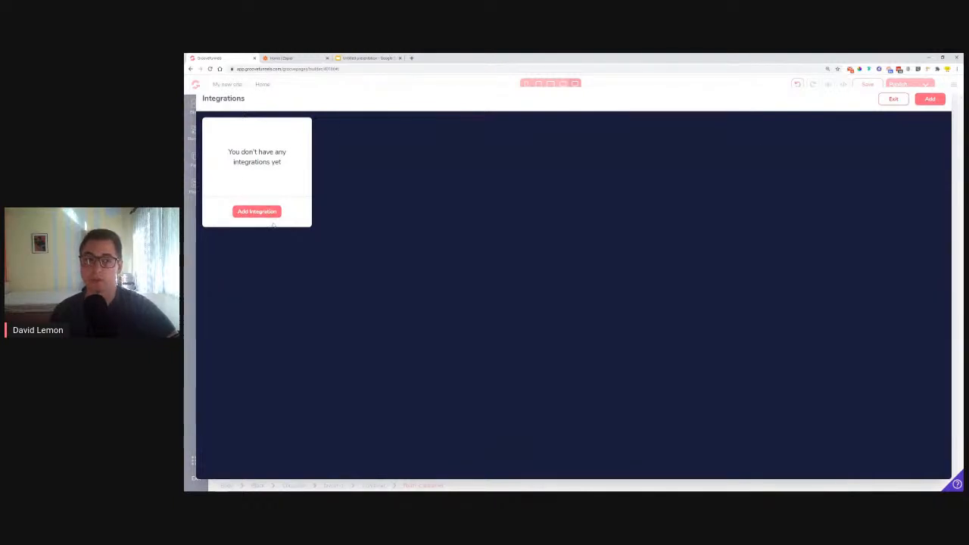
left_click(929, 100)
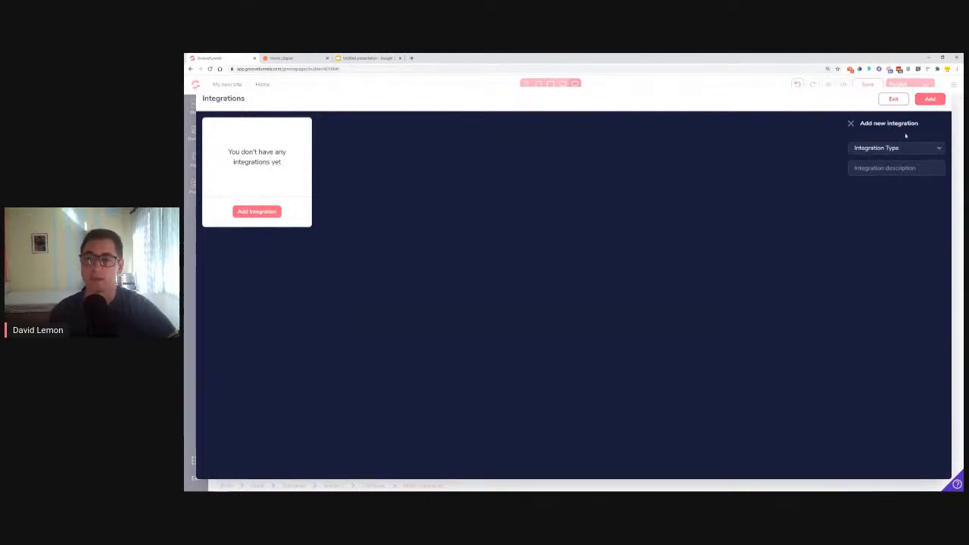
left_click(867, 150)
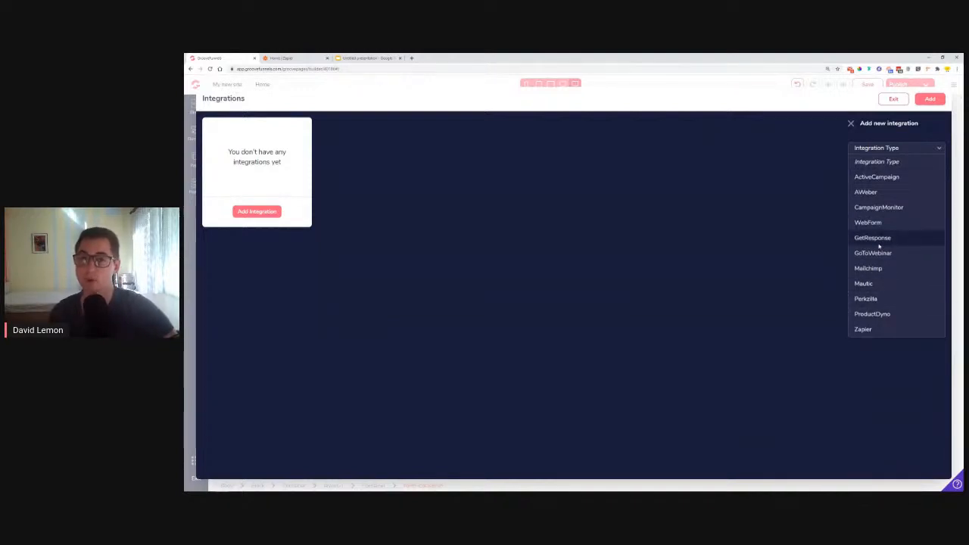
key("ctrl+plus")
key("ctrl+plus")
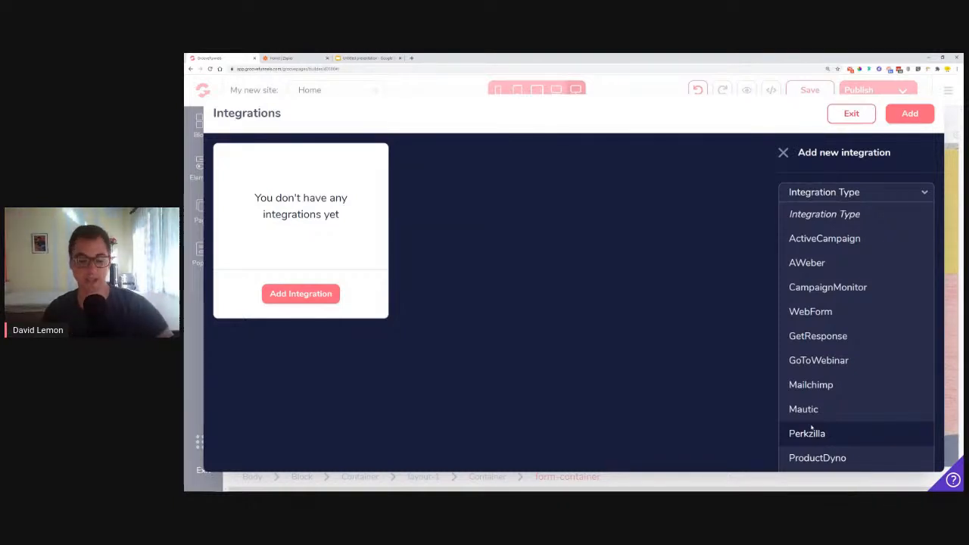
key("ctrl+minus")
key("ctrl+minus")
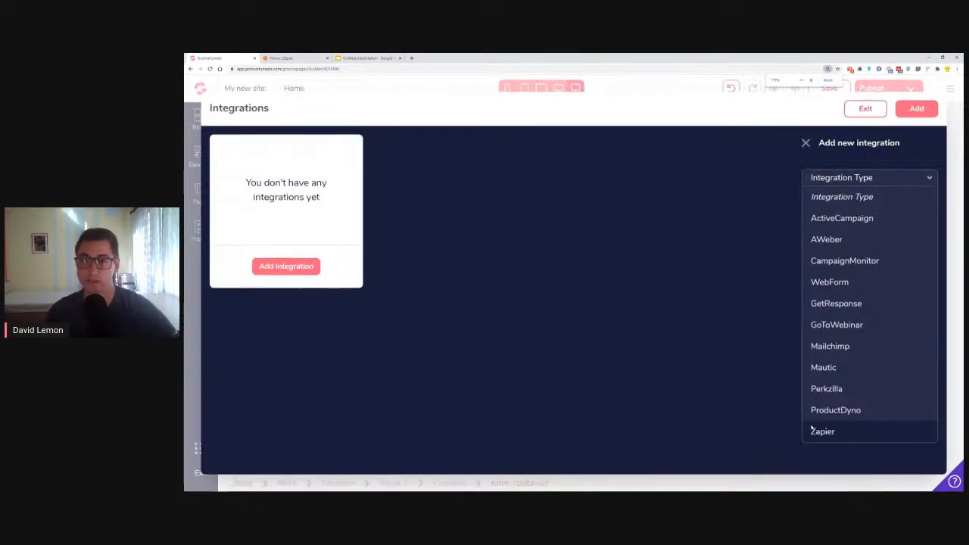
key("ctrl+plus")
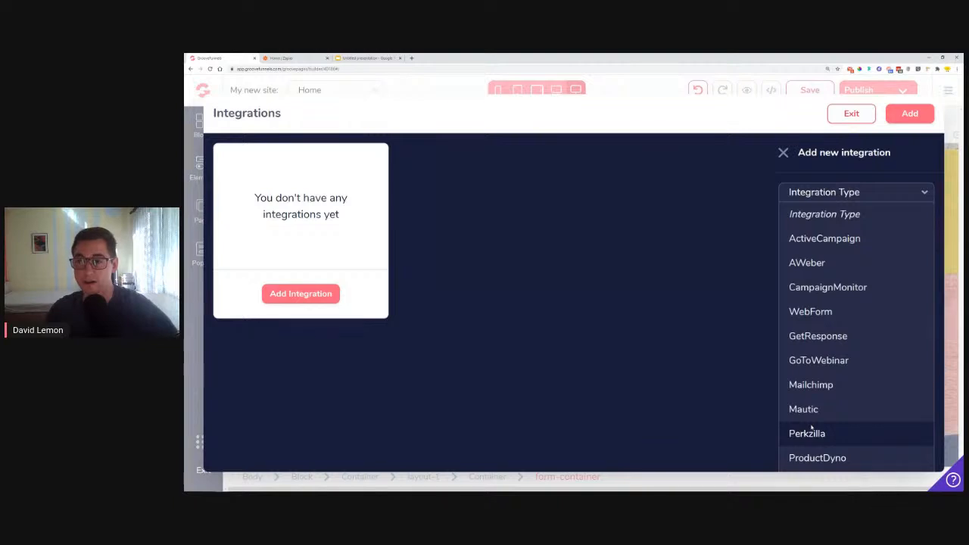
key("ctrl+minus")
key("ctrl+minus")
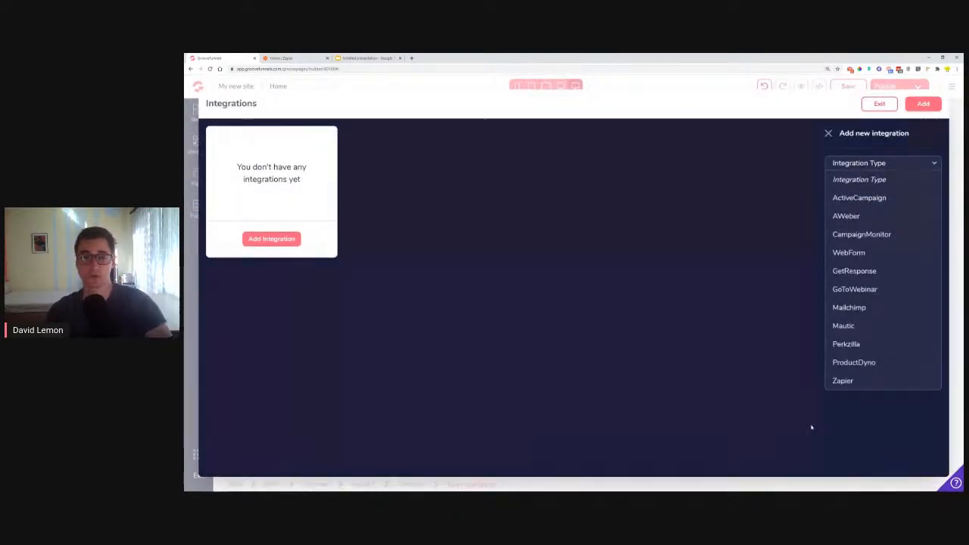
Add a Zapier integration with the description "TestZap" and return to the page builder
left_click(838, 381)
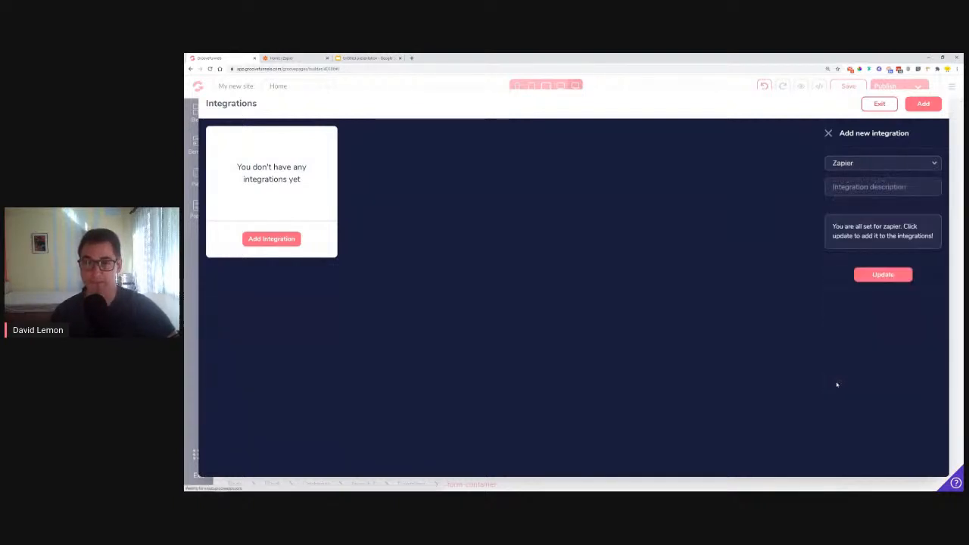
left_click(861, 189)
type("Test")
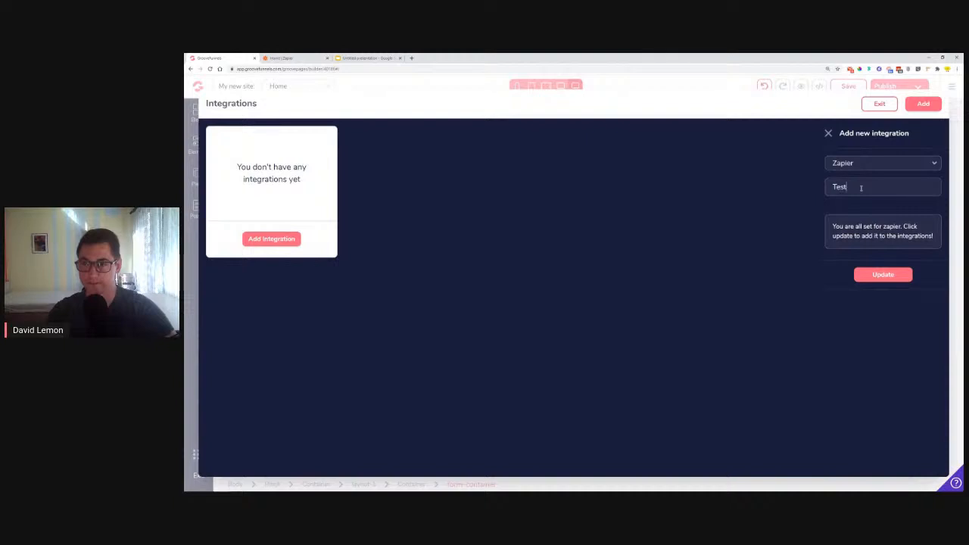
type("Zap")
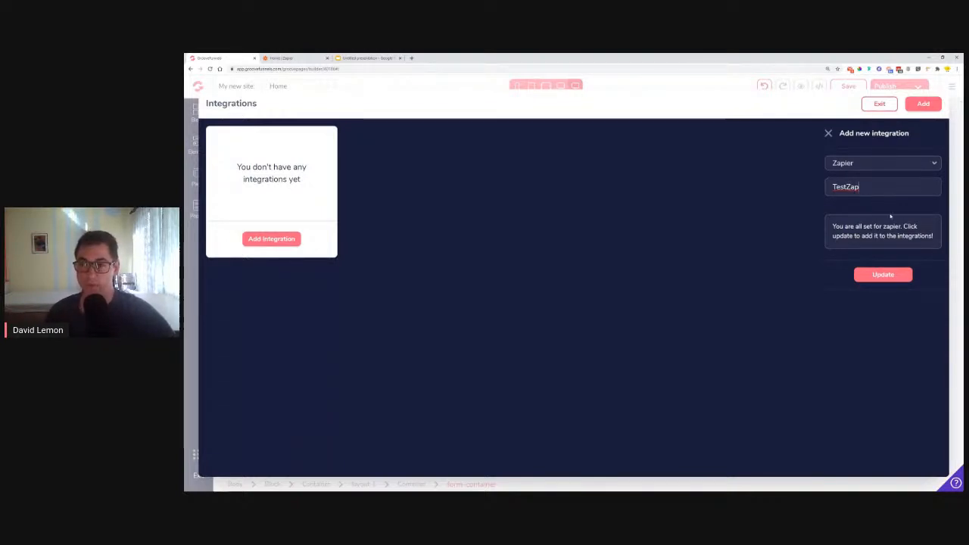
left_click(901, 276)
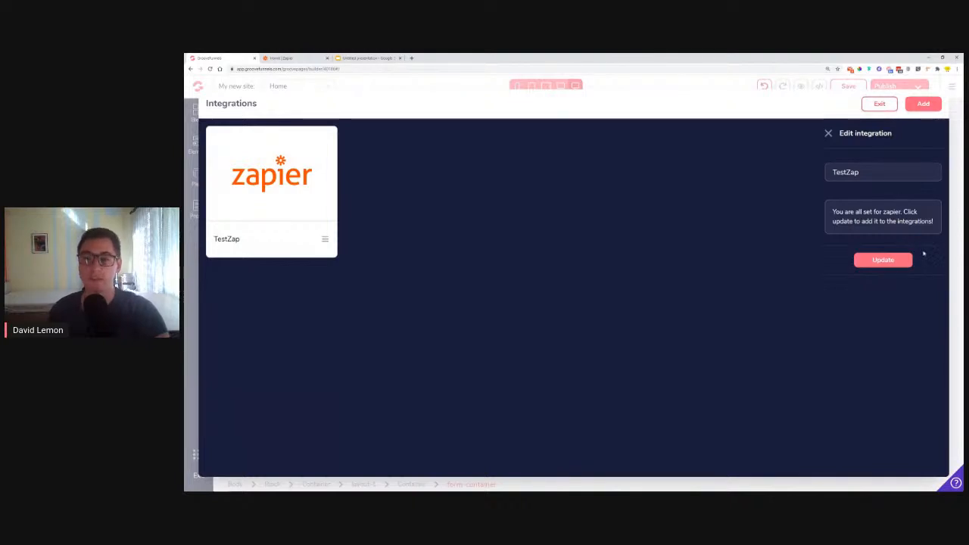
left_click_drag(833, 172, 861, 174)
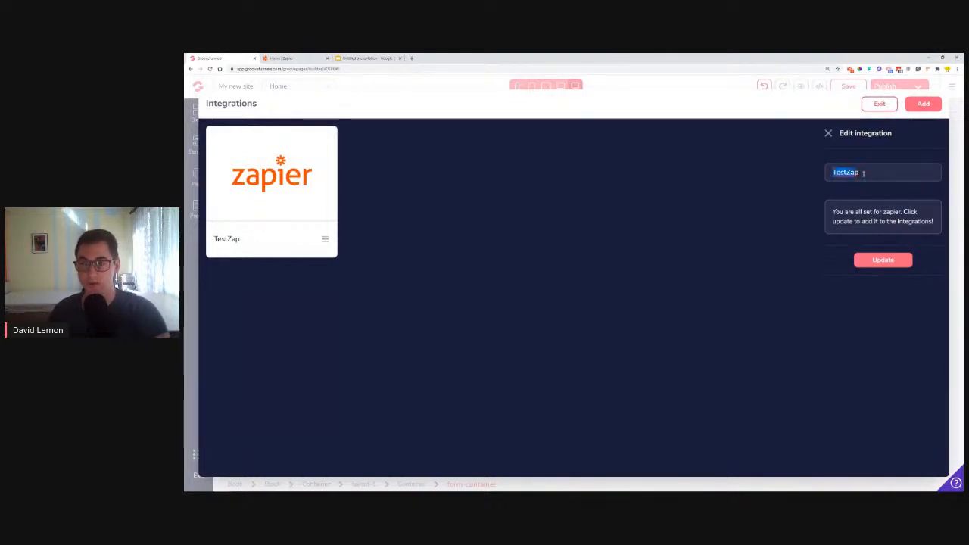
left_click(871, 106)
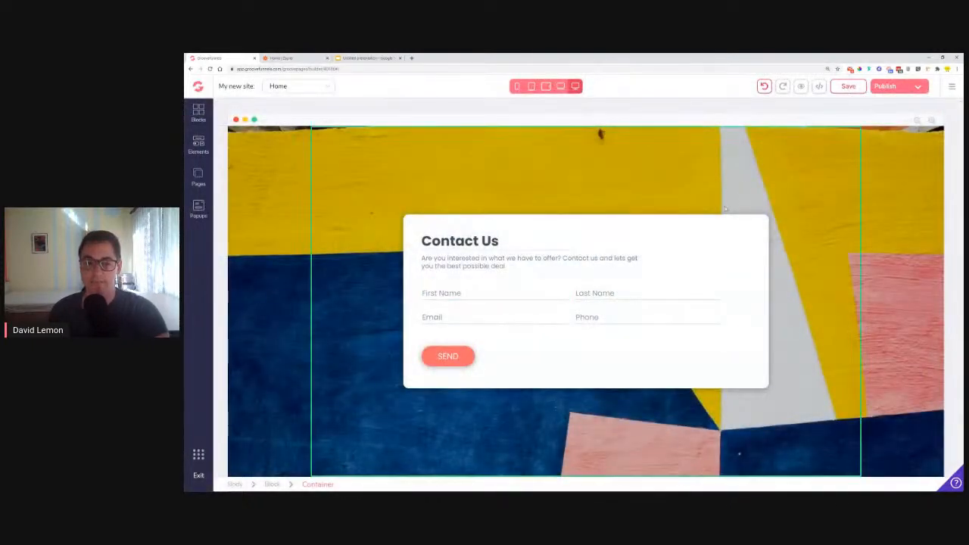
Assign the TestZap integration to the contact form container, keep the thank-you redirect at none, and apply the update
left_click(571, 308)
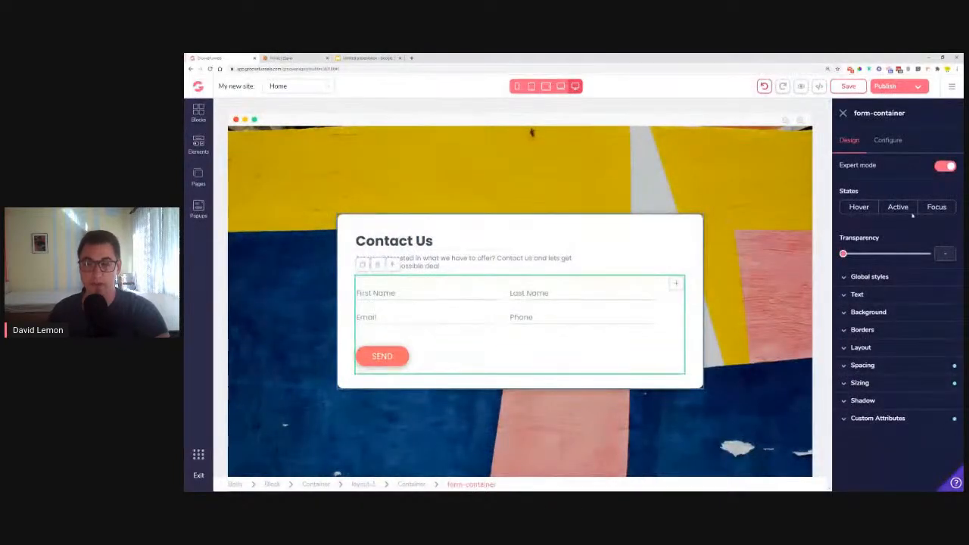
left_click(888, 140)
left_click(863, 221)
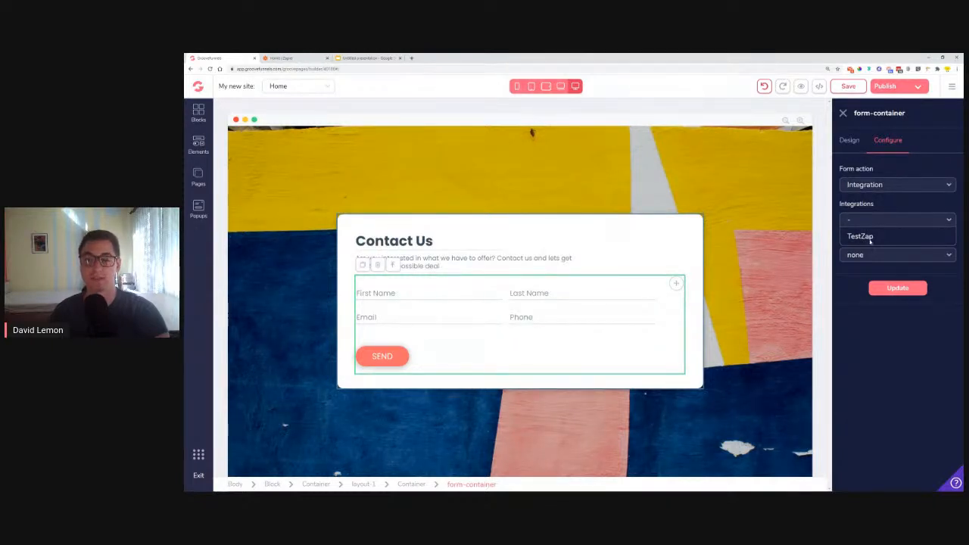
left_click(871, 237)
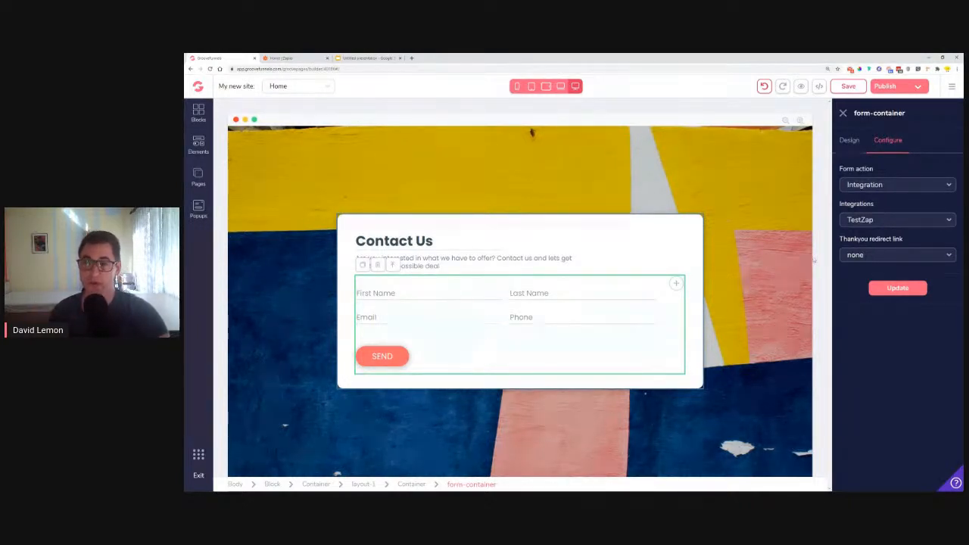
left_click(881, 256)
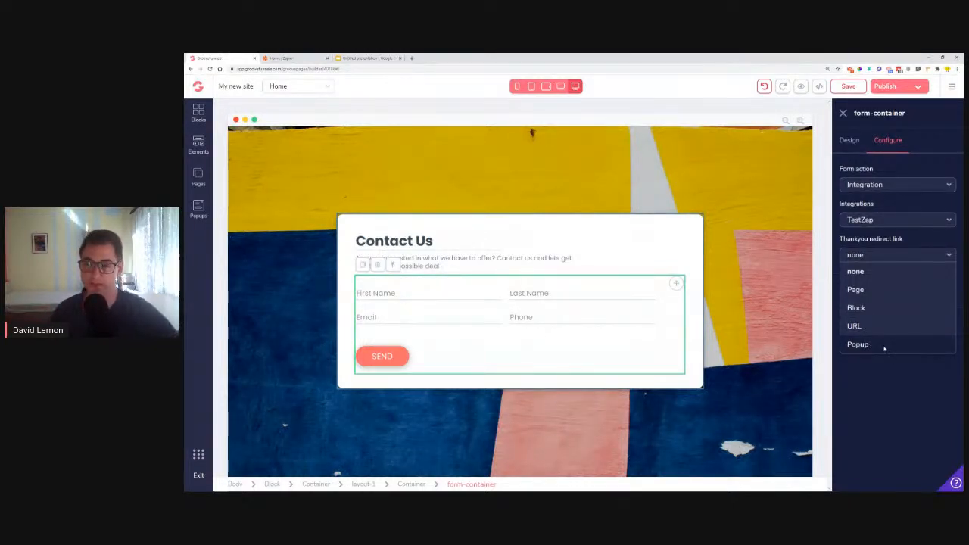
left_click(865, 255)
left_click(890, 291)
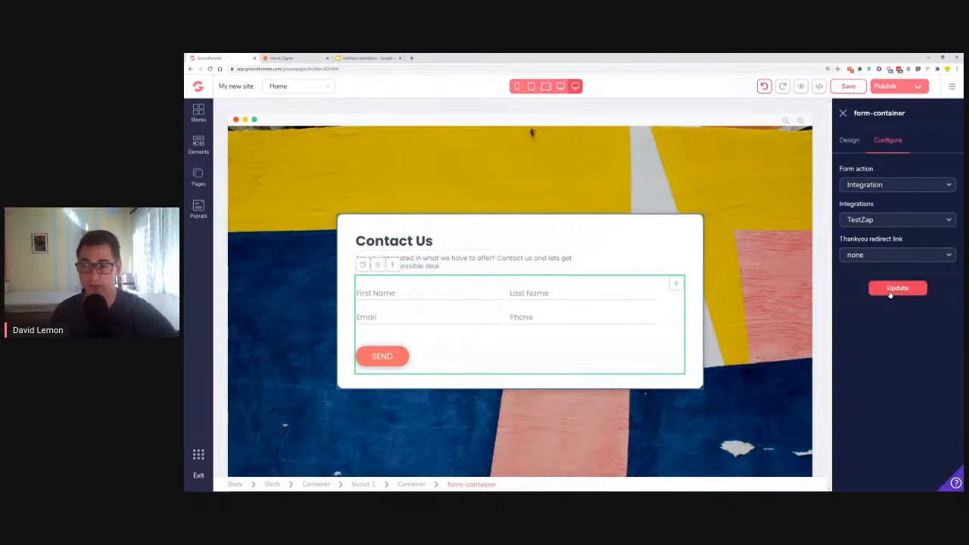
left_click(890, 293)
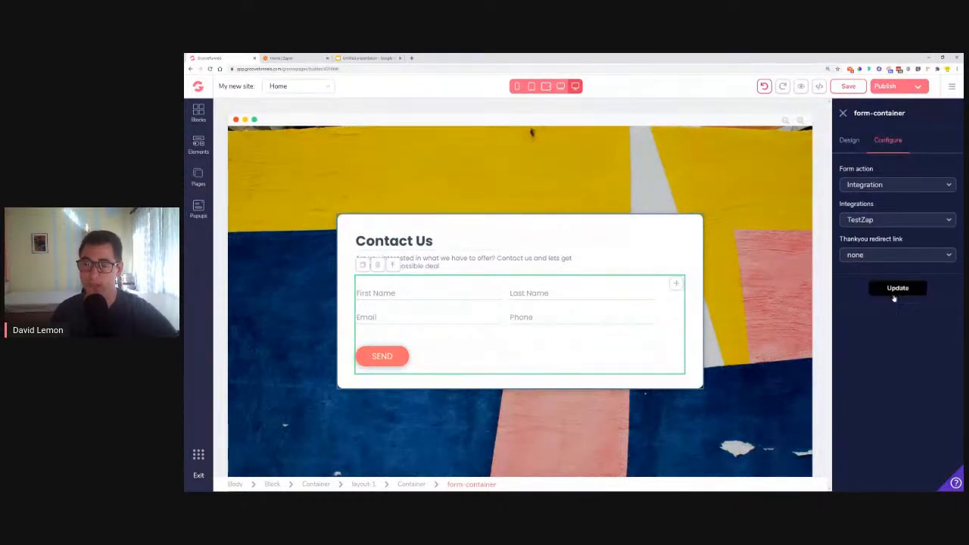
left_click(899, 288)
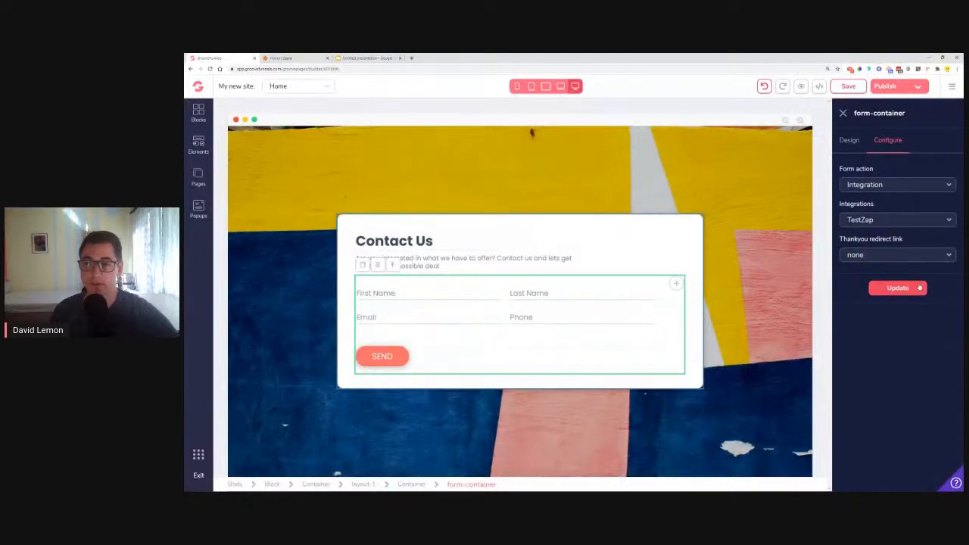
Save and publish the site with GroovePages hosting under the path "zapier", and open the live page in an incognito window
left_click(856, 85)
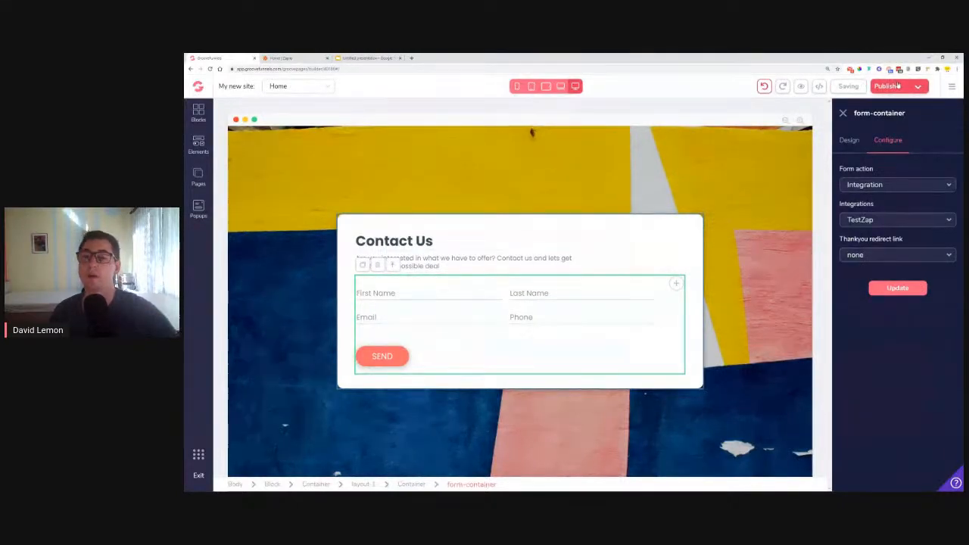
left_click(918, 88)
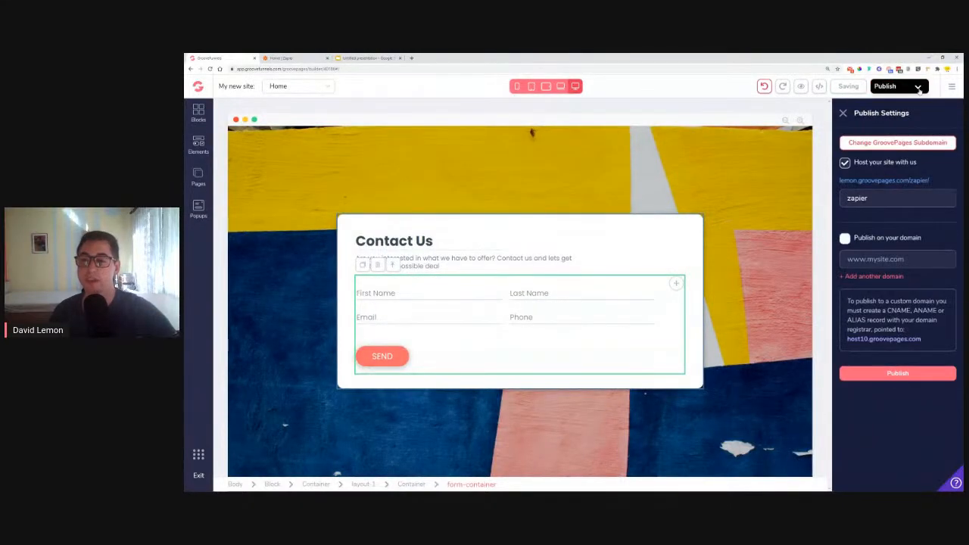
left_click(890, 201)
left_click(844, 163)
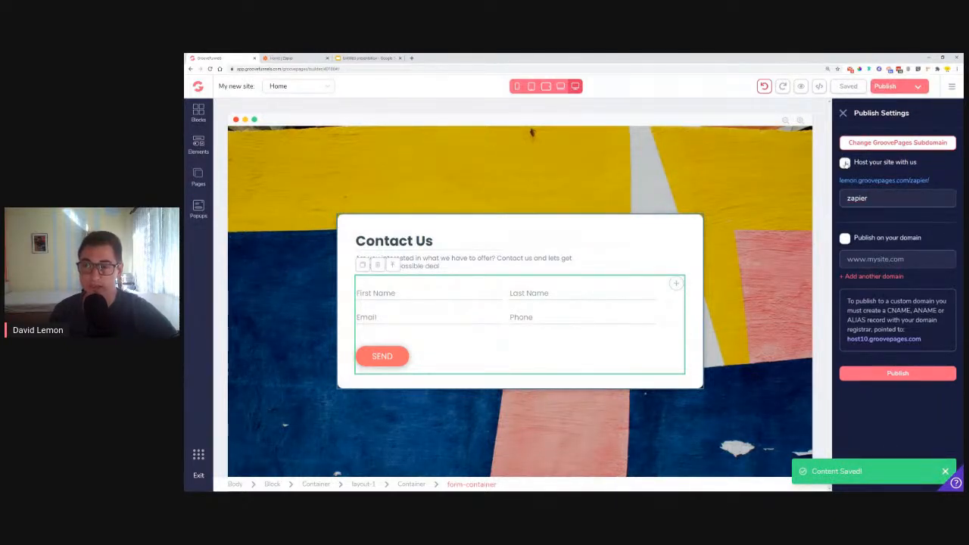
left_click(845, 163)
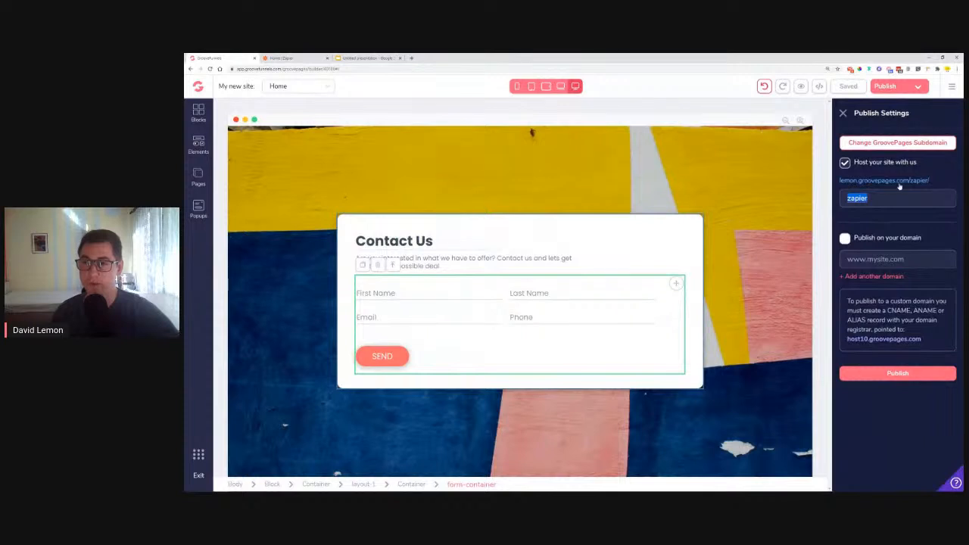
left_click(886, 377)
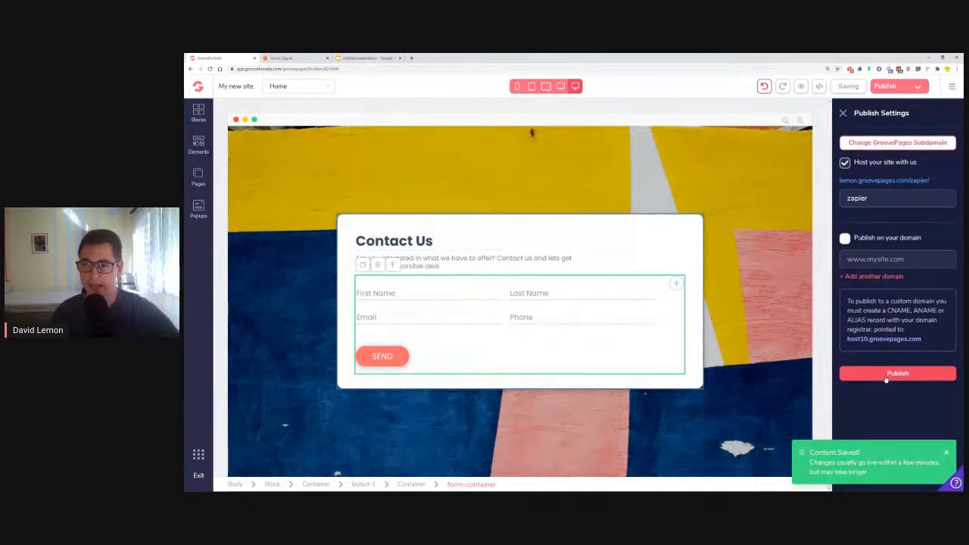
right_click(901, 180)
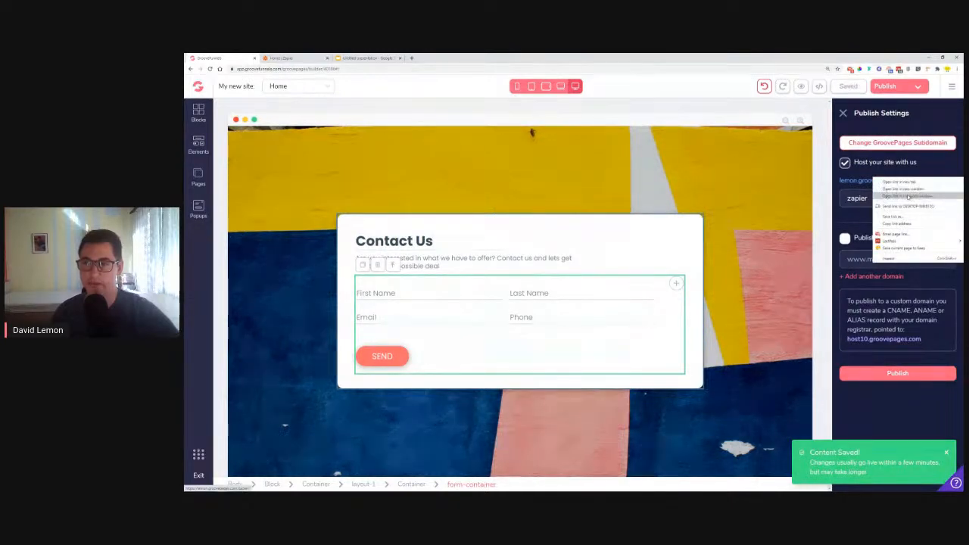
left_click(909, 198)
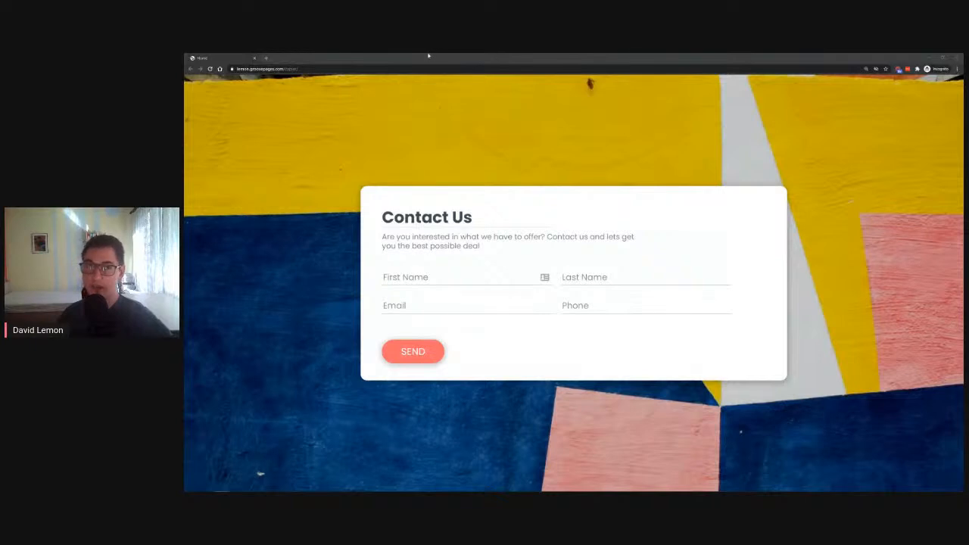
Look up "pab" among the groovepages feature requests on the GrooveFunnels feedback site, then close the site
left_click(267, 58)
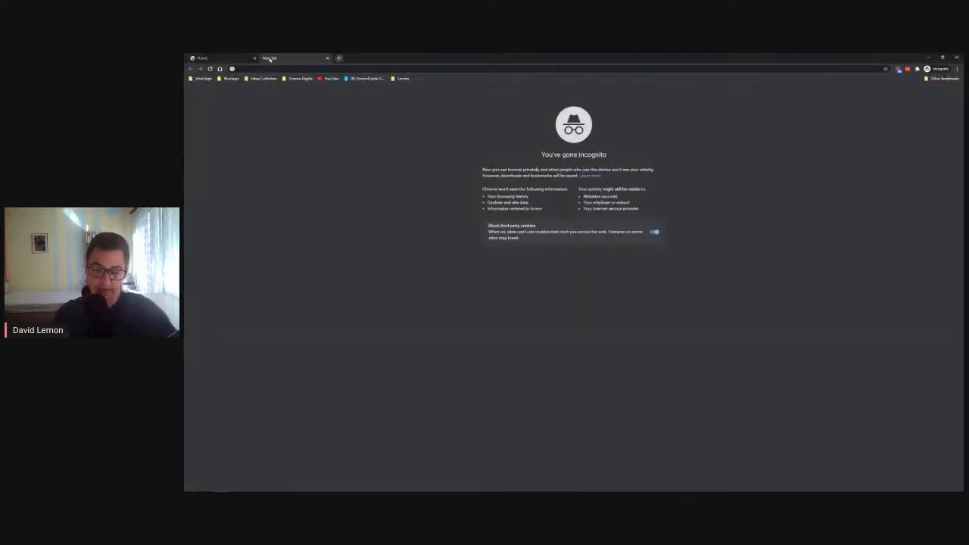
type("feedback")
key("Return")
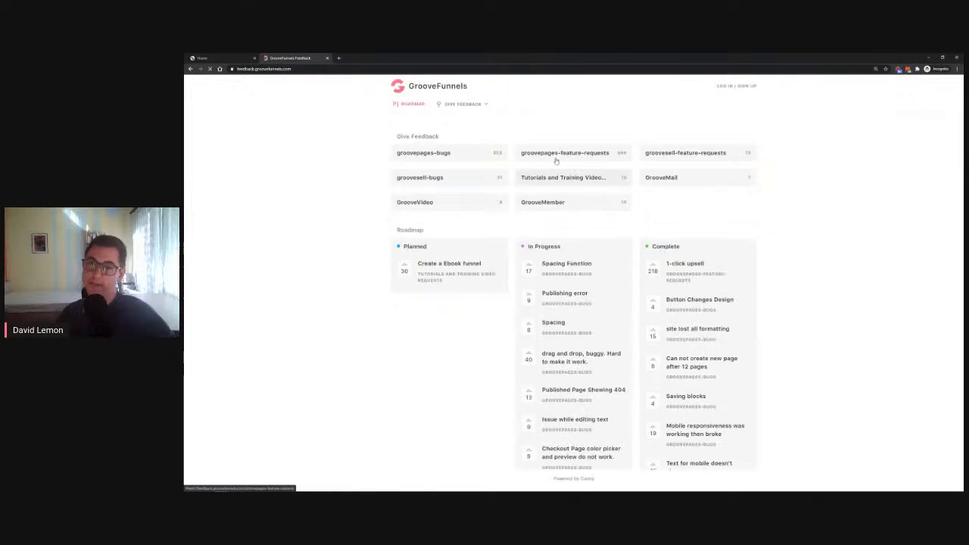
left_click(555, 156)
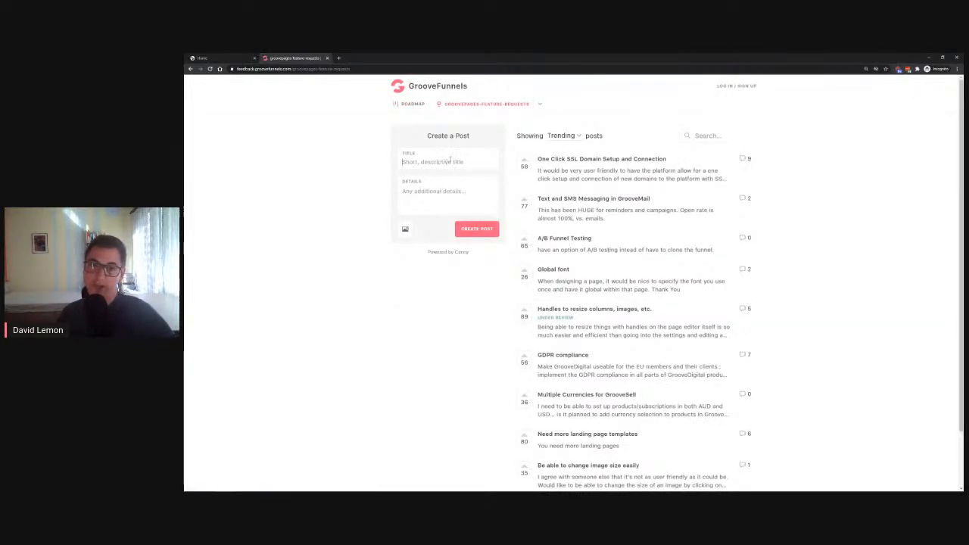
type("pab")
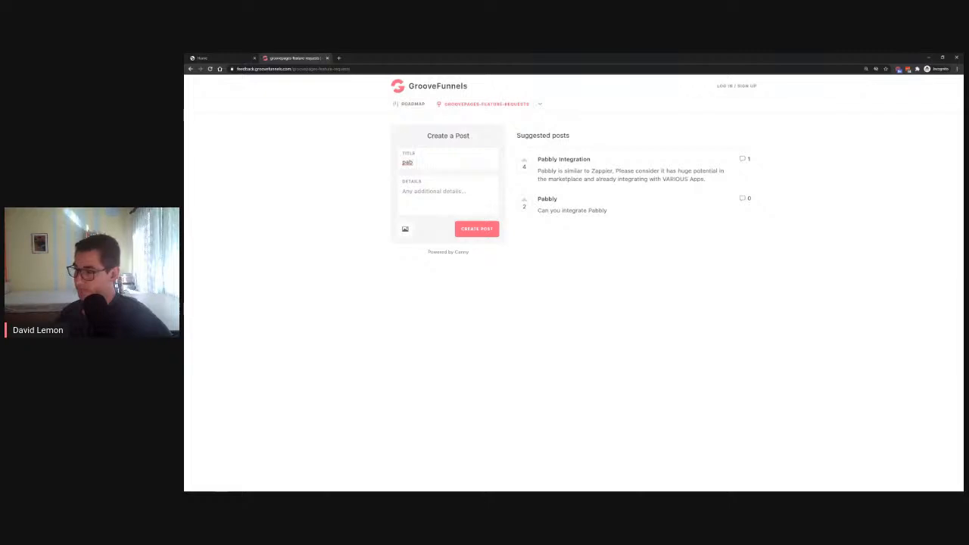
left_click(328, 58)
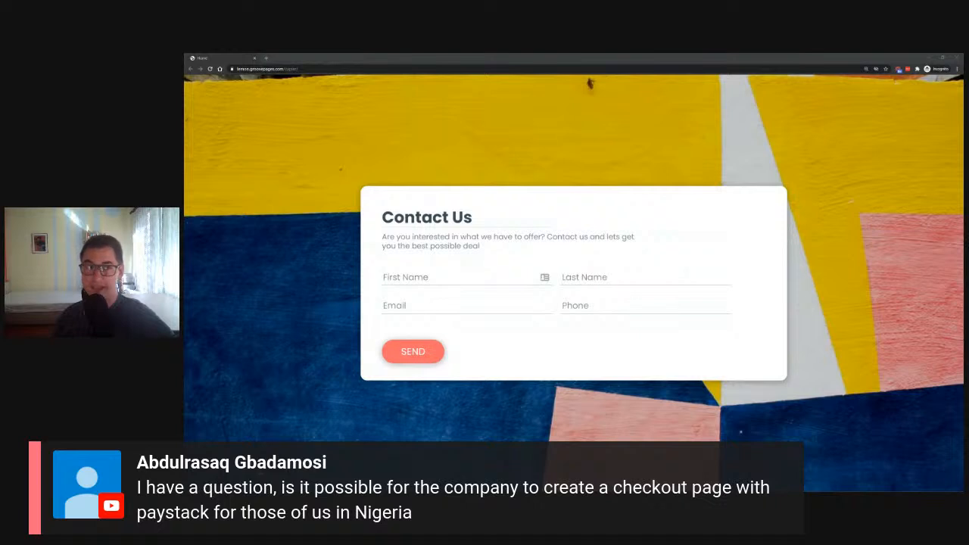
Look up "payst" among the groovesell feature requests on the GrooveFunnels feedback site, clear the text and close the site
left_click(265, 57)
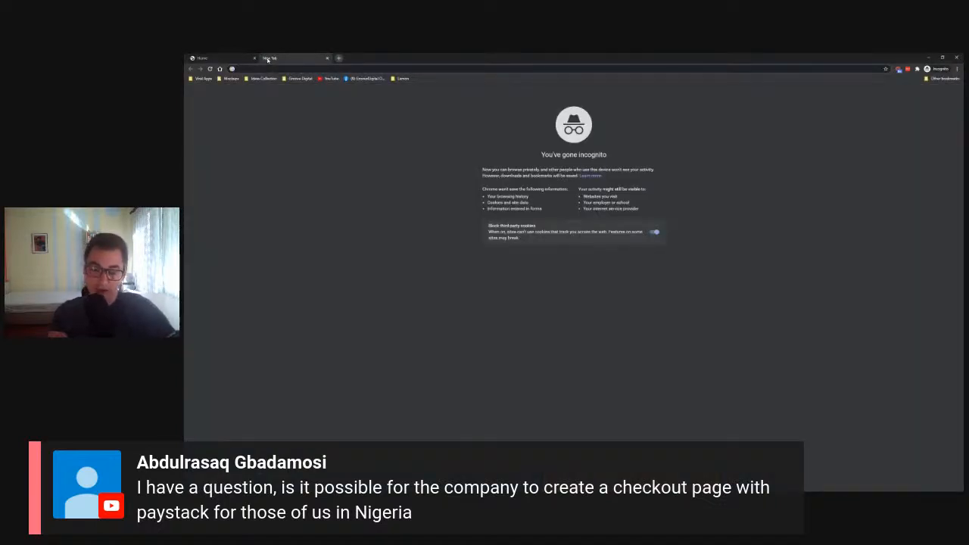
type("feed")
key("Return")
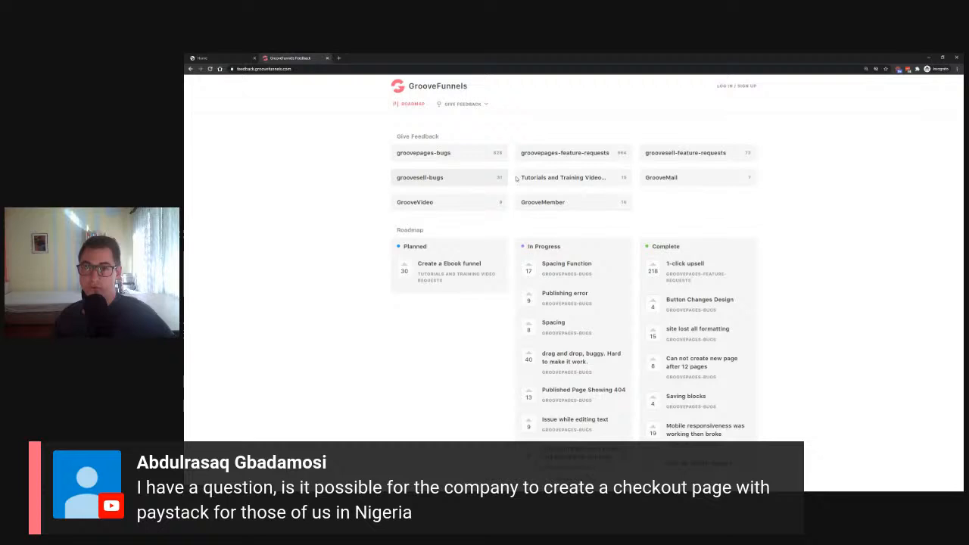
left_click(694, 155)
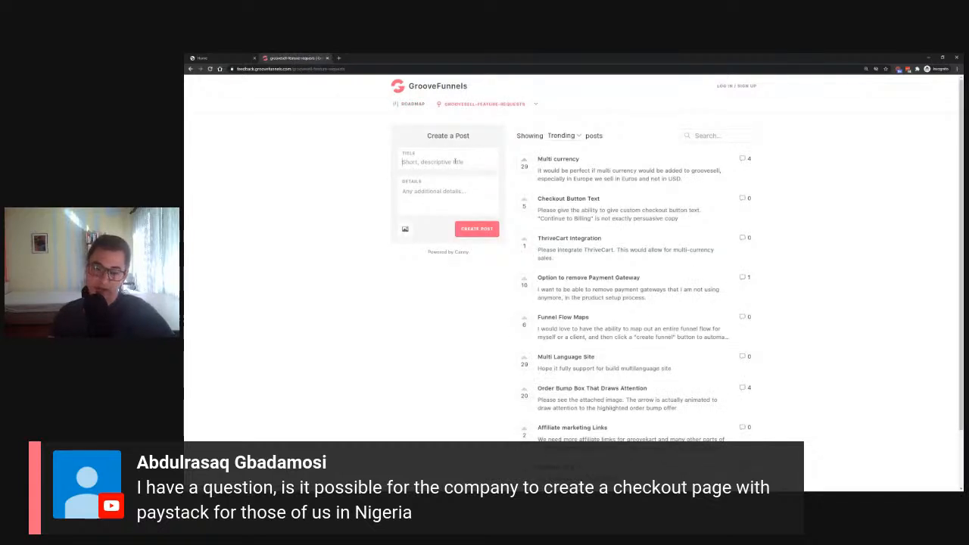
left_click(455, 162)
type("pay")
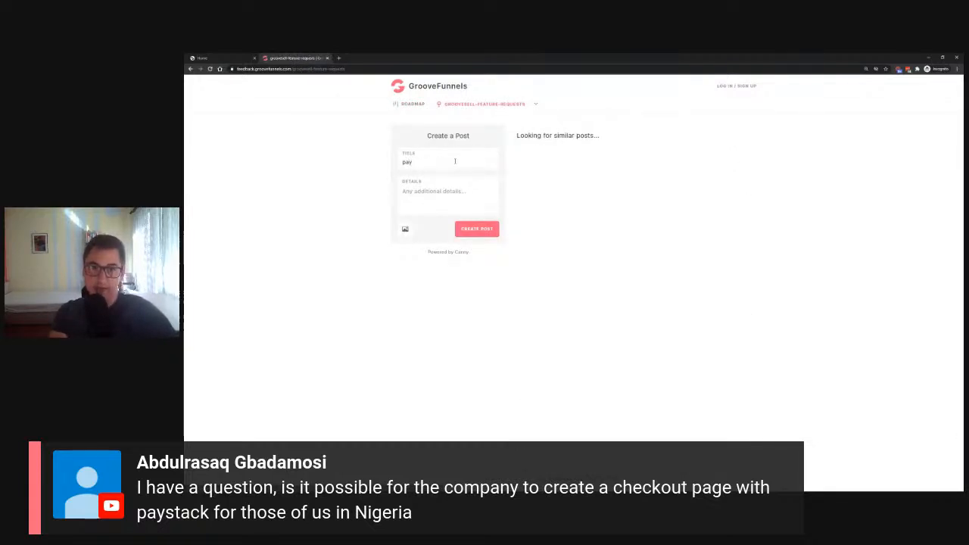
type("st")
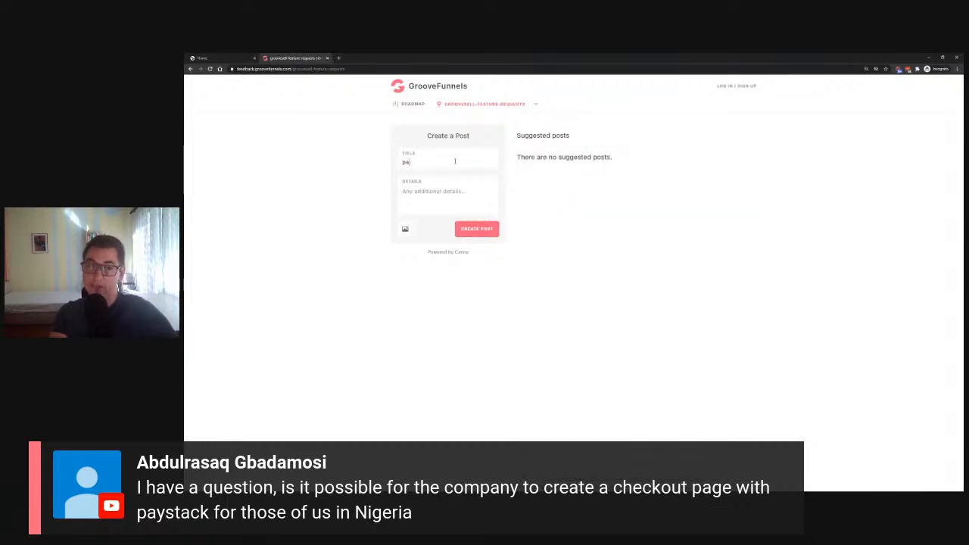
key("BackSpace")
key("BackSpace")
key("BackSpace")
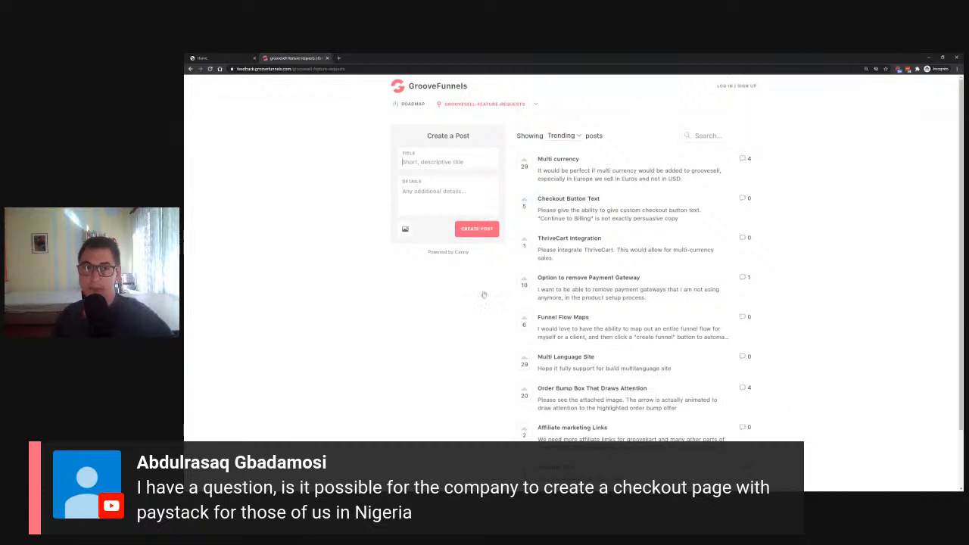
left_click(328, 58)
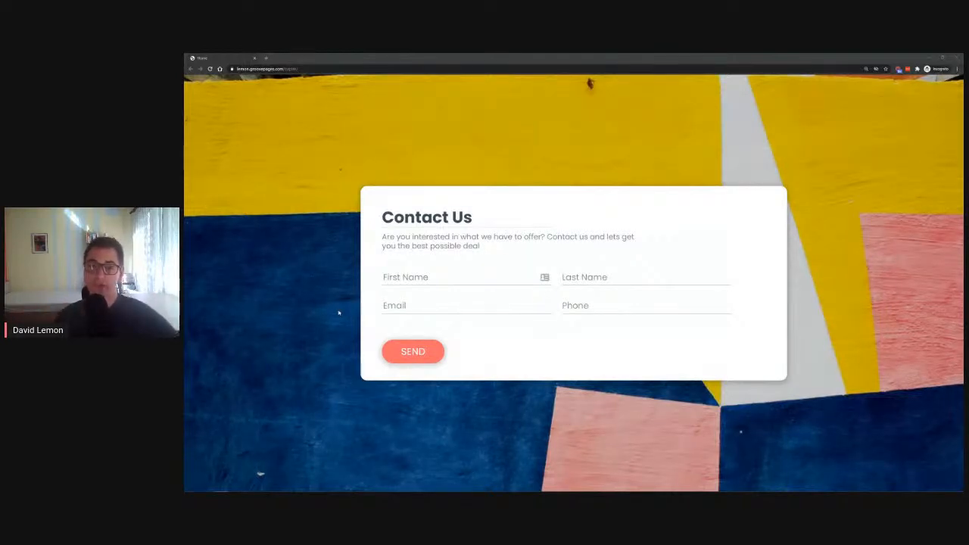
Fill in the live Contact Us form with a test first name, last name, e-mail and phone number, submit it and close the incognito window
left_click(409, 280)
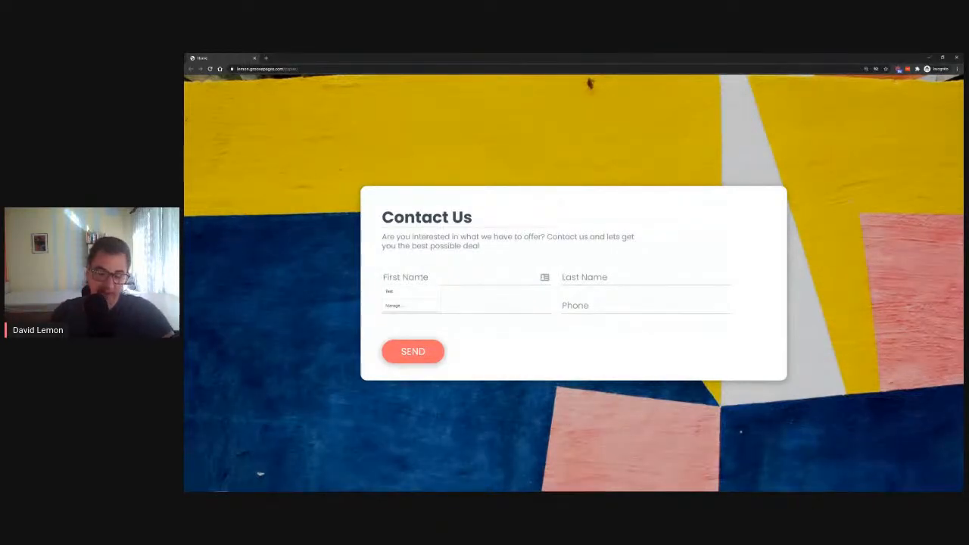
type("Ana")
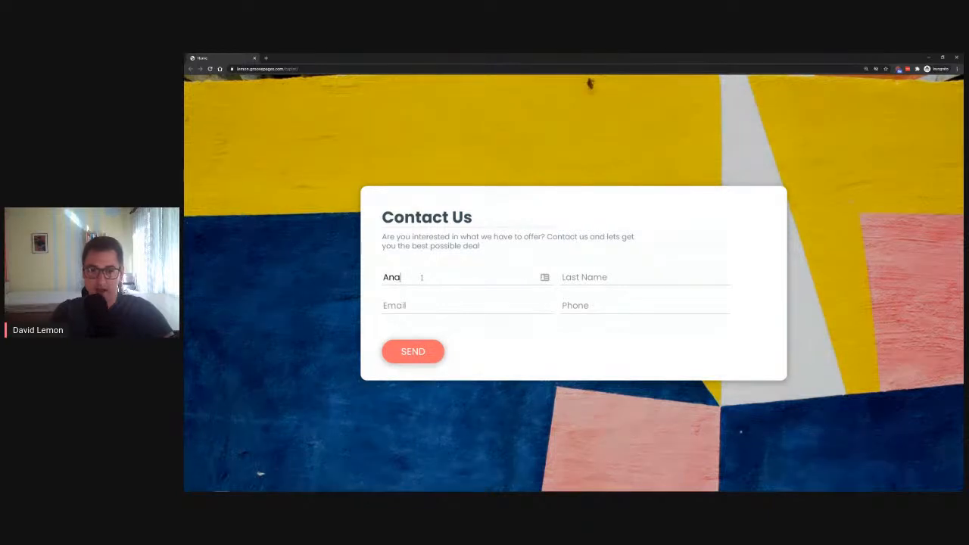
type("Banana")
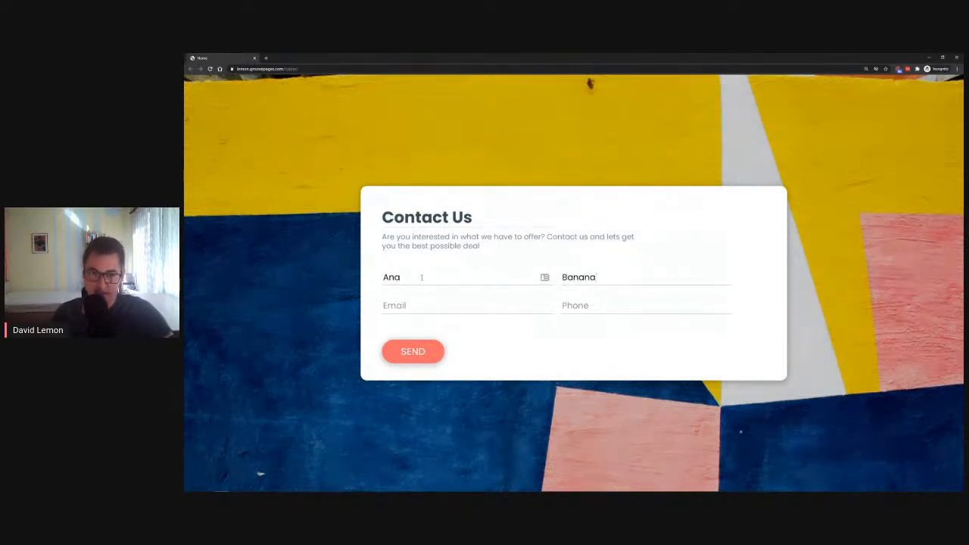
left_click(408, 306)
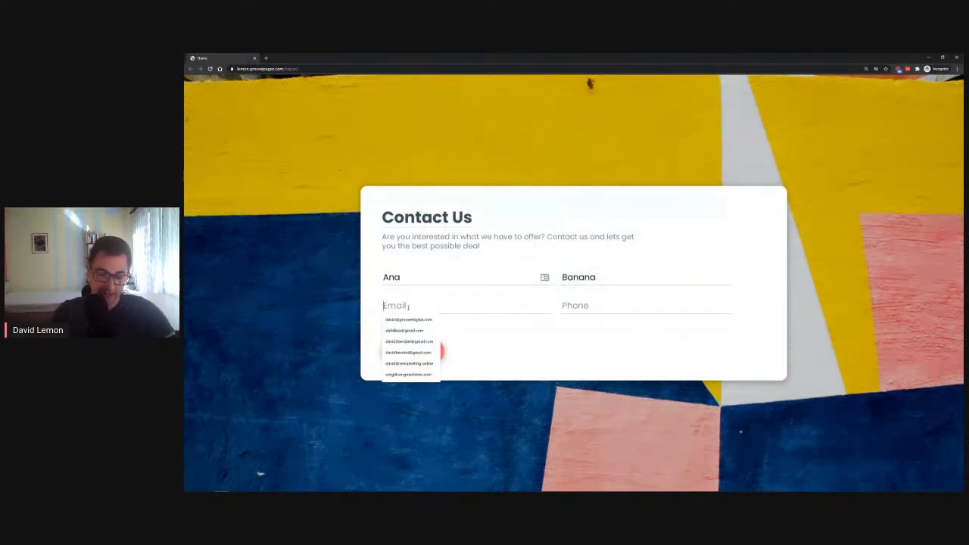
type("ana@banana.com")
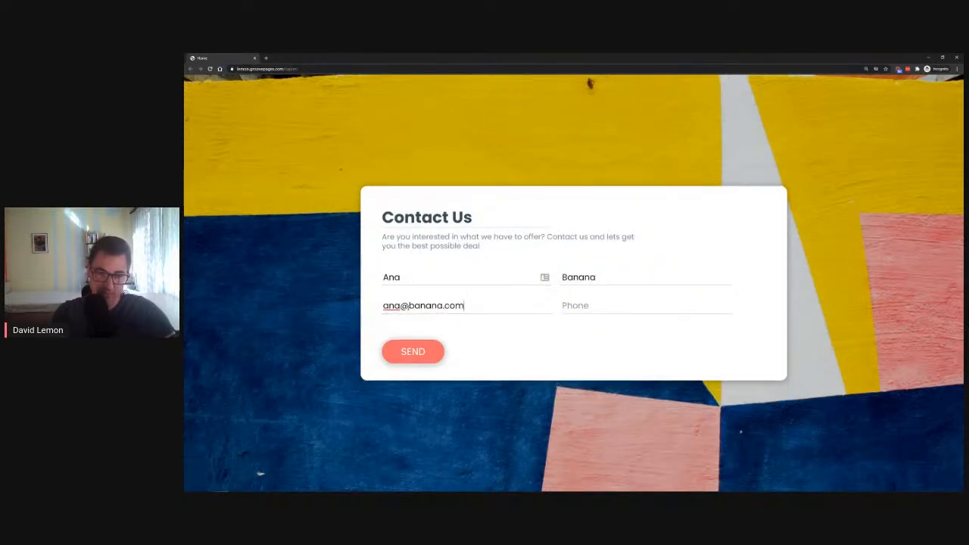
left_click(704, 309)
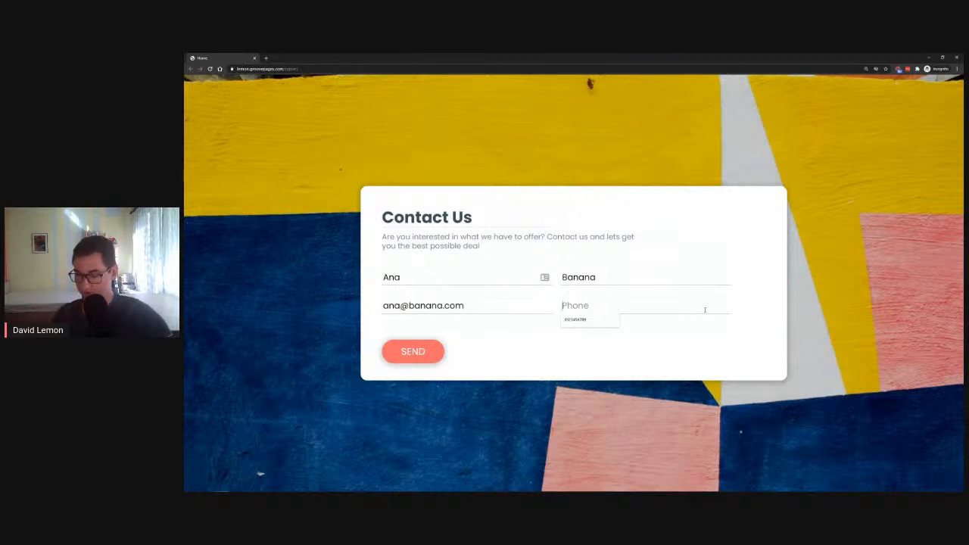
left_click(606, 321)
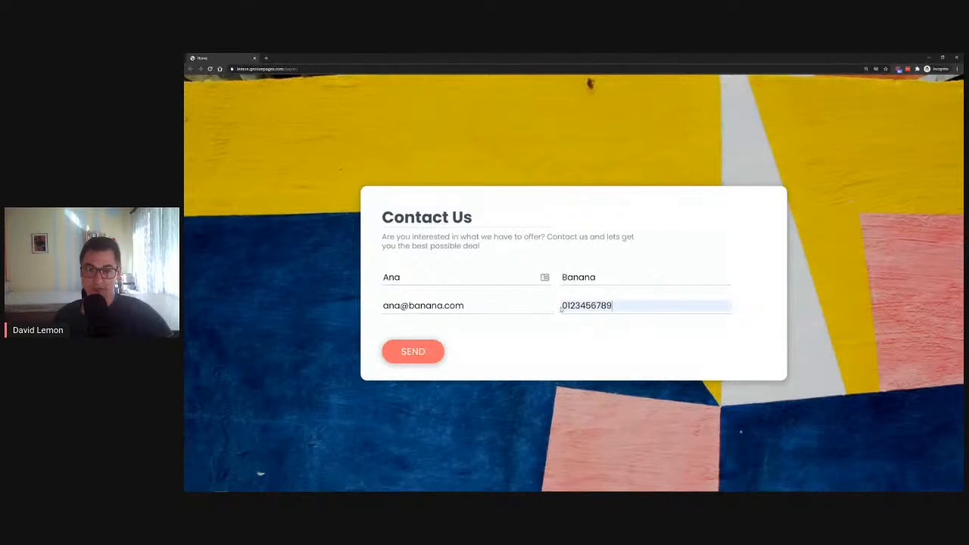
left_click(420, 353)
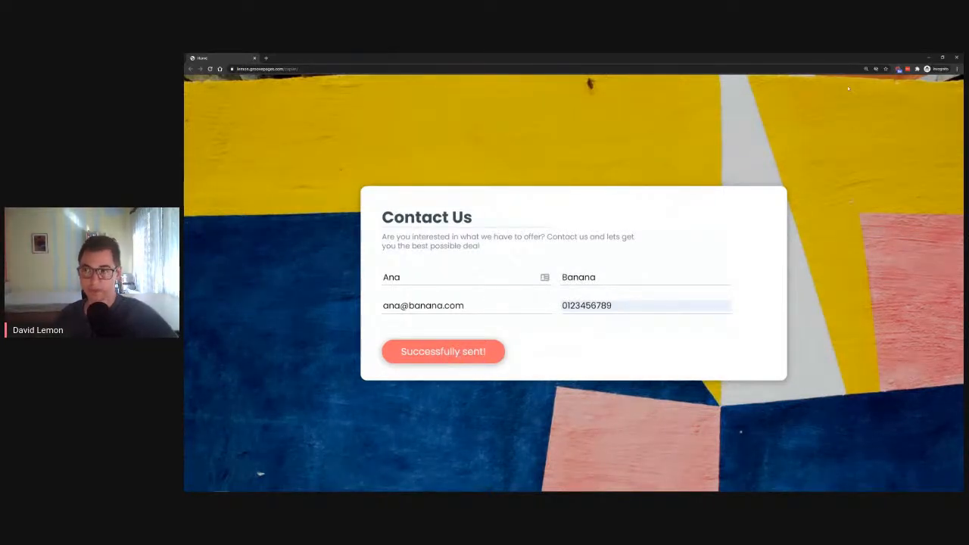
left_click(956, 58)
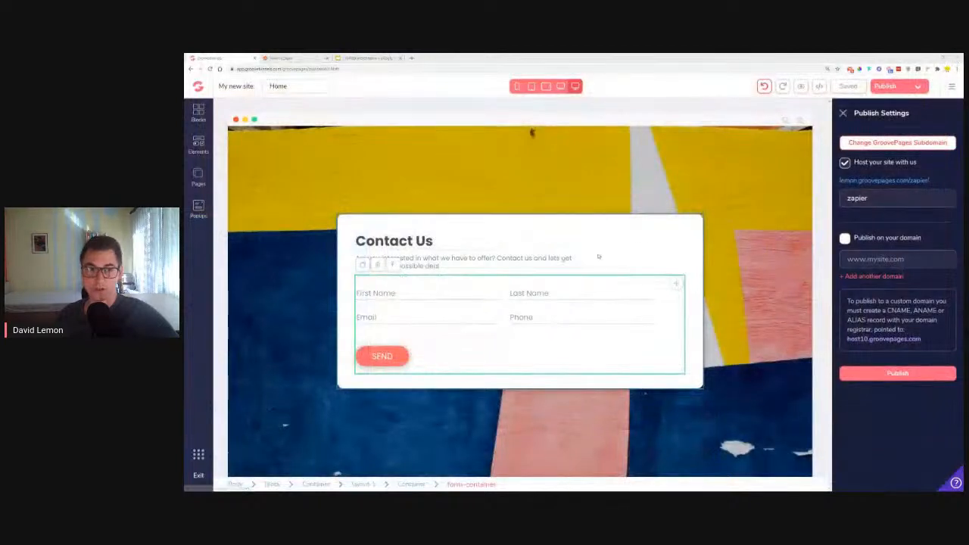
Open zapier.com in a new browser tab and start making a new Zap
left_click(289, 59)
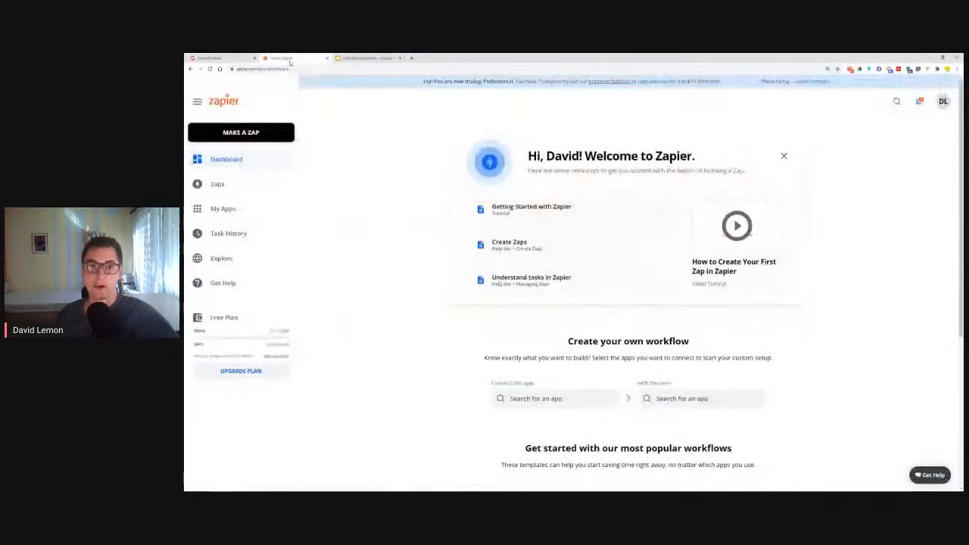
left_click(411, 58)
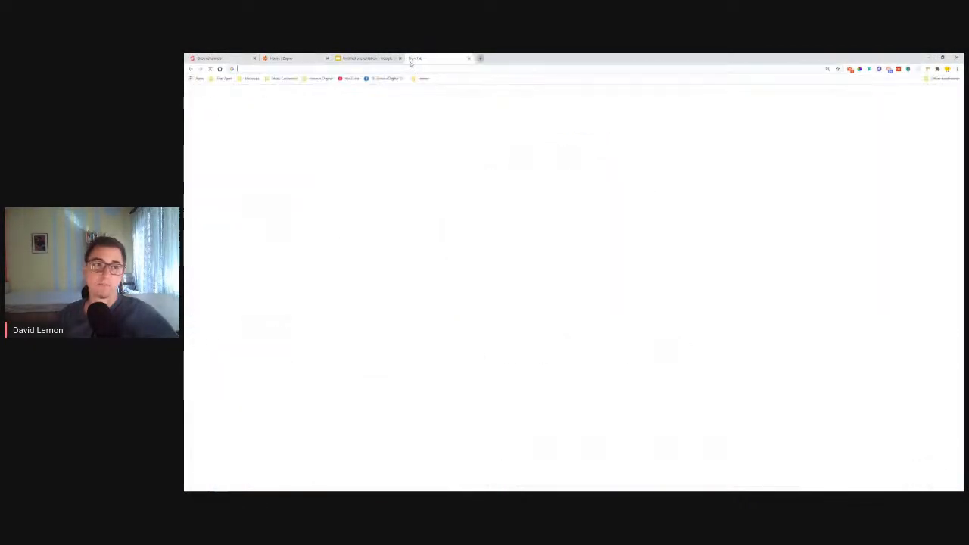
type("zapier.com")
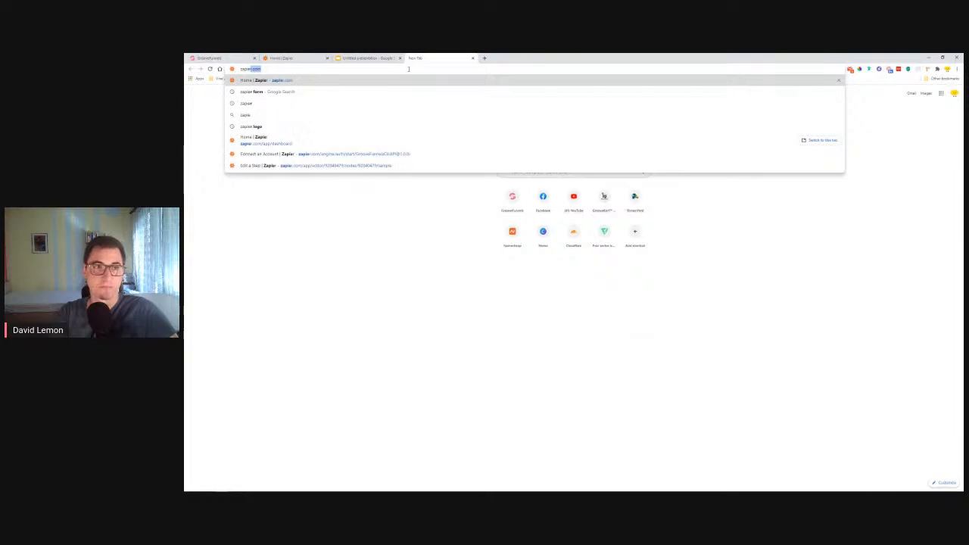
key("Return")
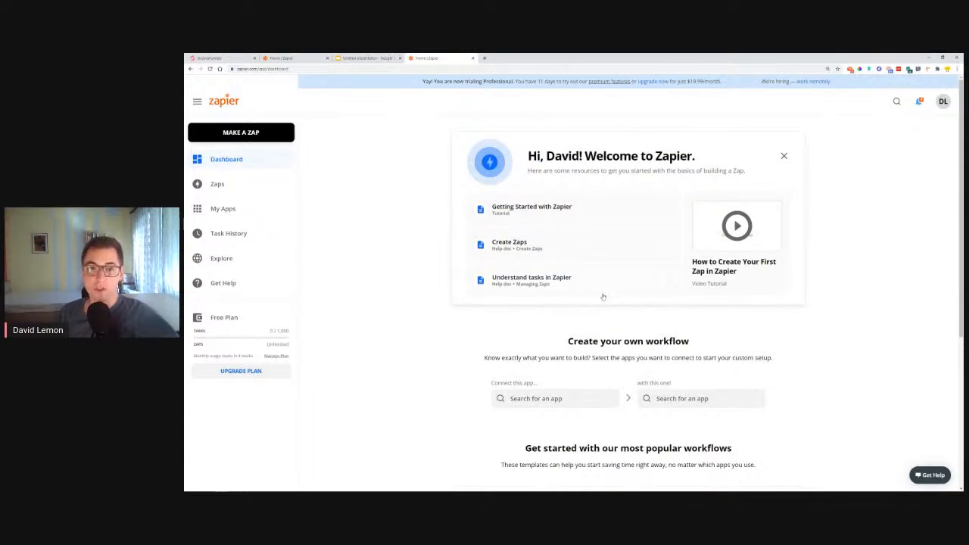
left_click(249, 134)
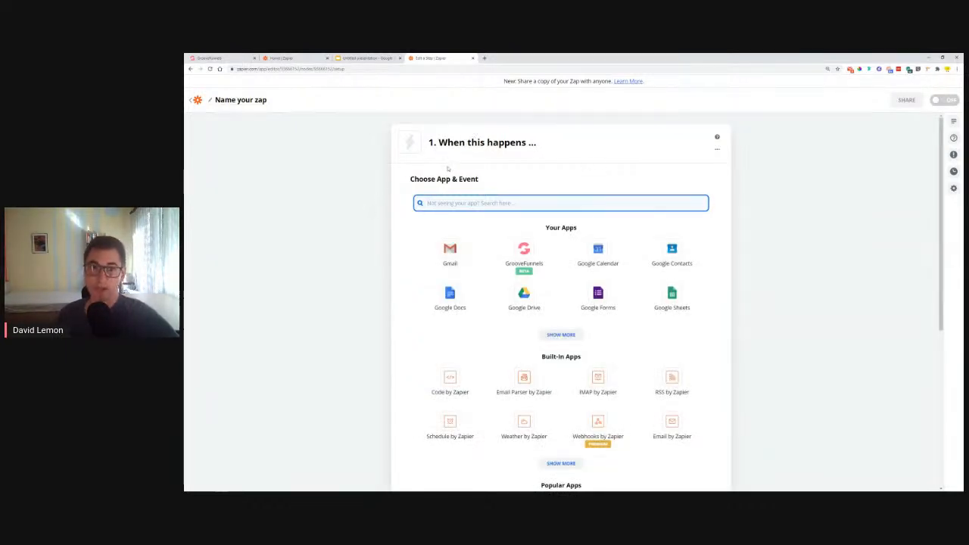
Find GrooveFunnels by searching for "groove", set it as the Zap's trigger app with the New Form Submission event, and continue to account selection
left_click_drag(429, 137, 627, 142)
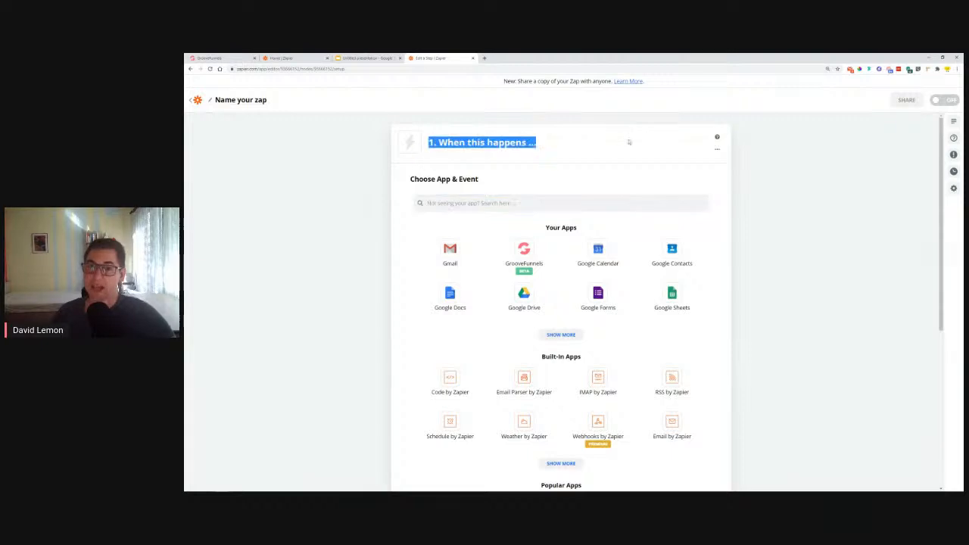
scroll(623, 162, "down", 4)
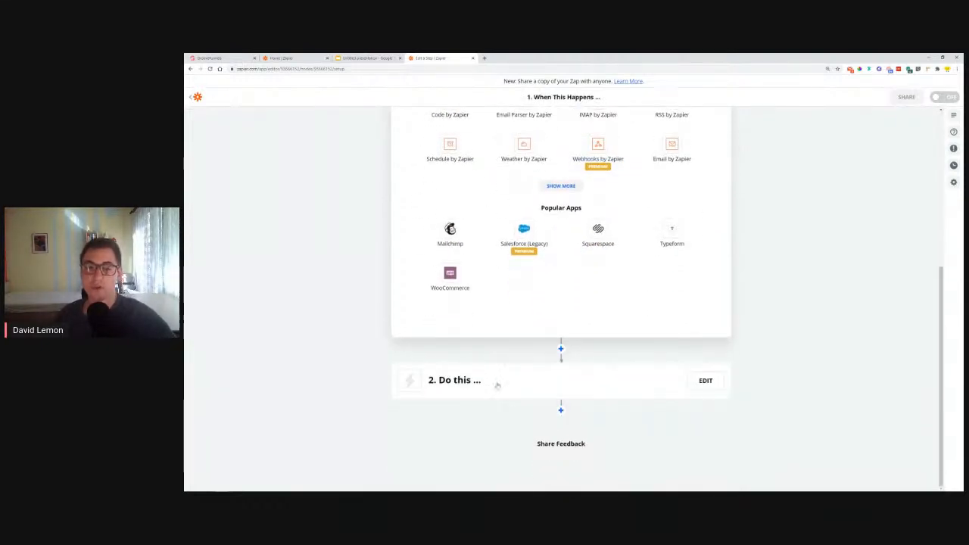
scroll(832, 303, "up", 4)
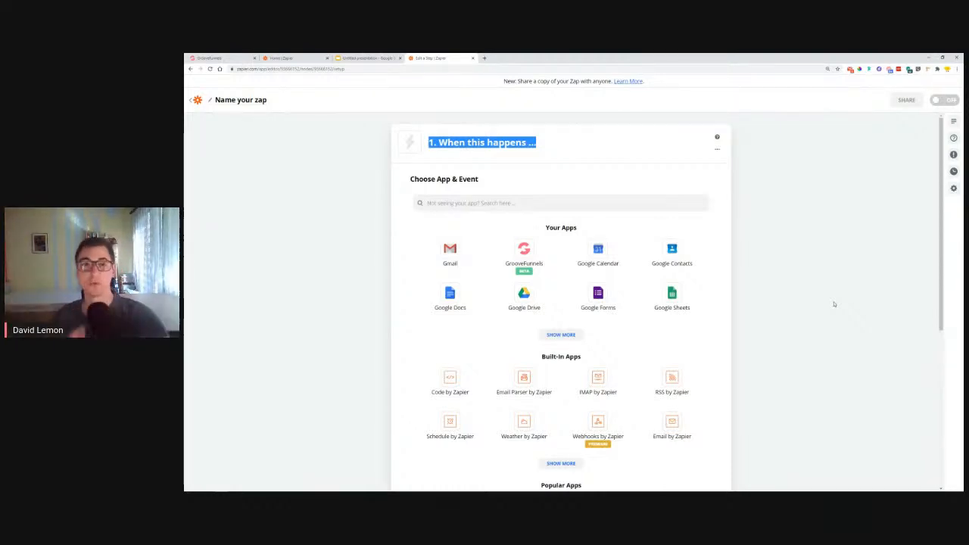
left_click(466, 211)
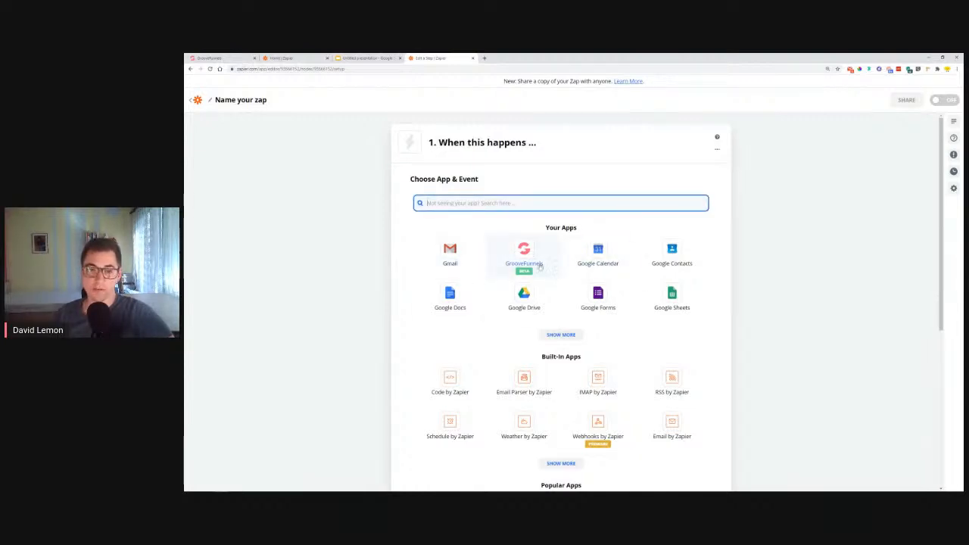
type("groove")
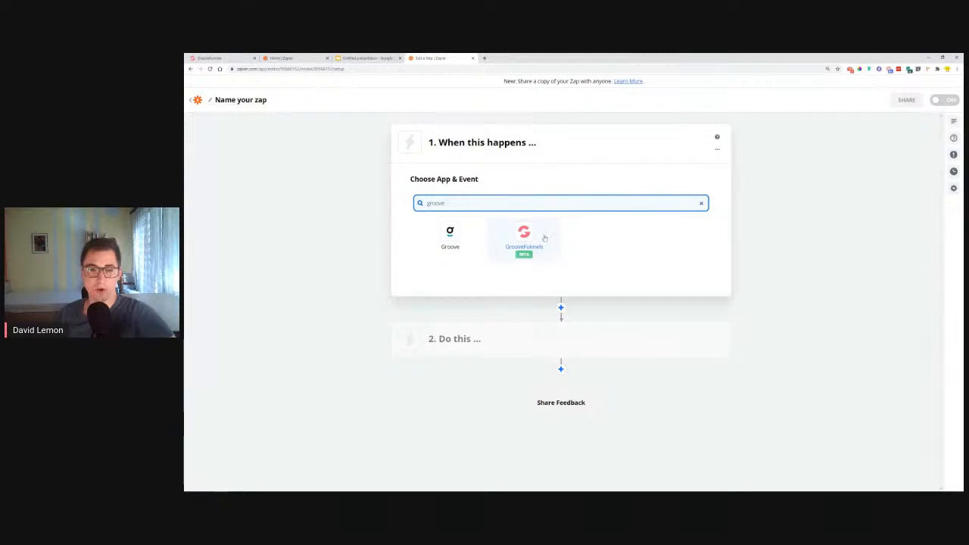
left_click(523, 234)
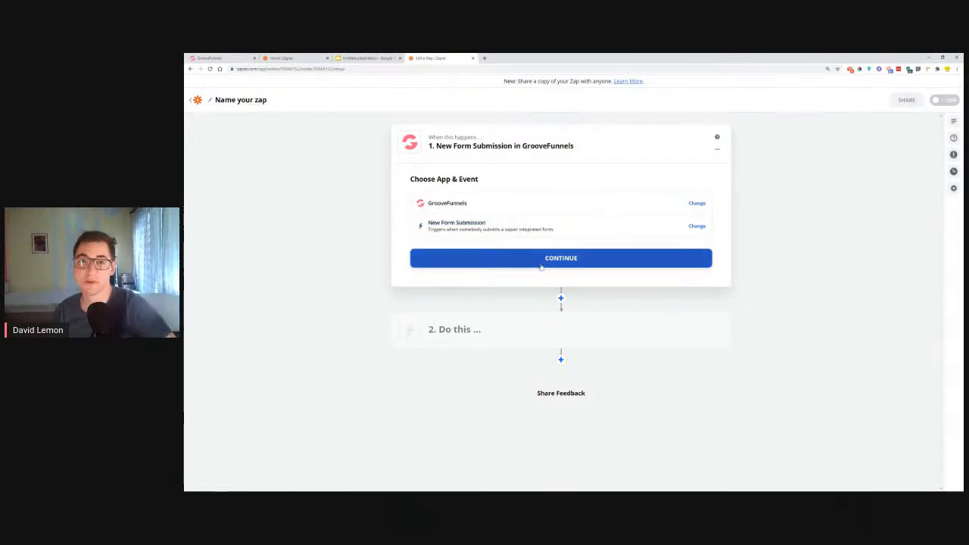
left_click(496, 233)
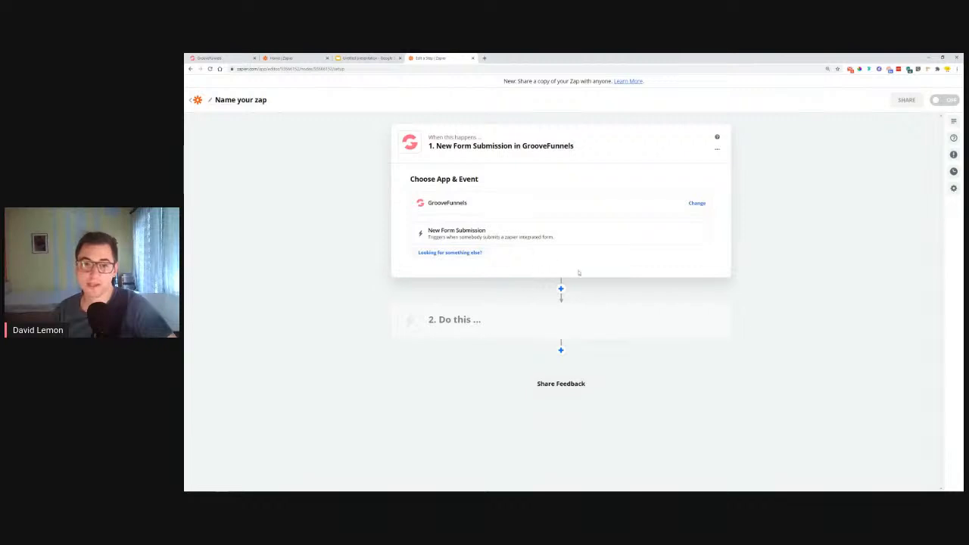
left_click(517, 239)
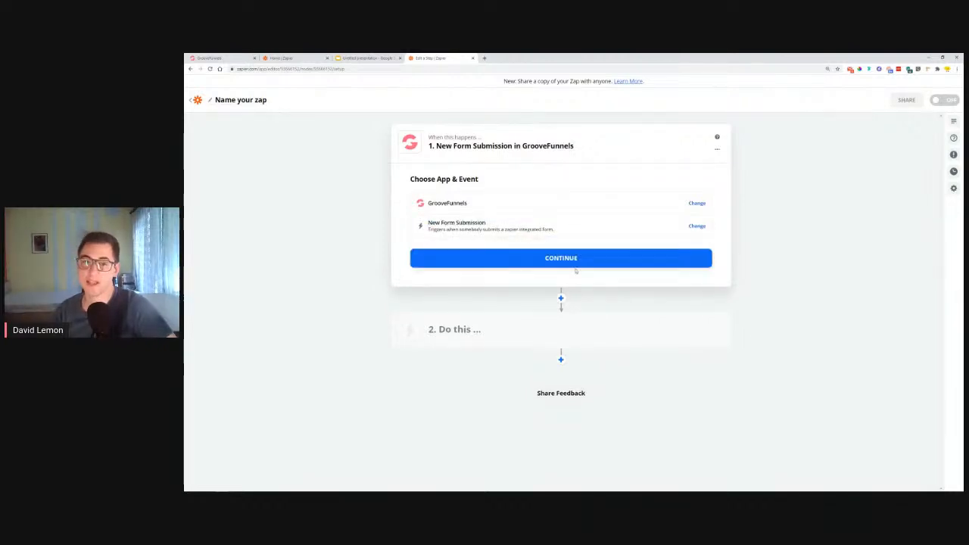
left_click(547, 259)
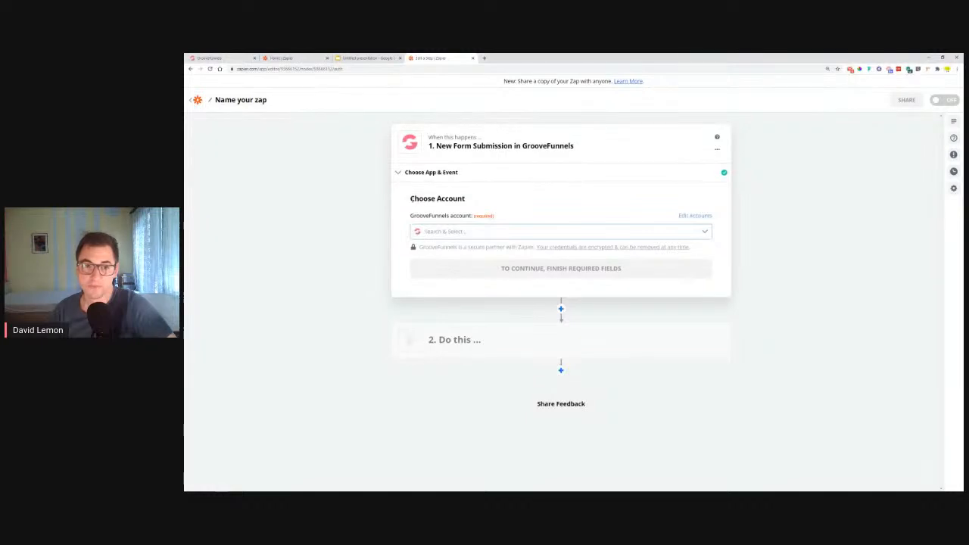
left_click_drag(410, 199, 482, 203)
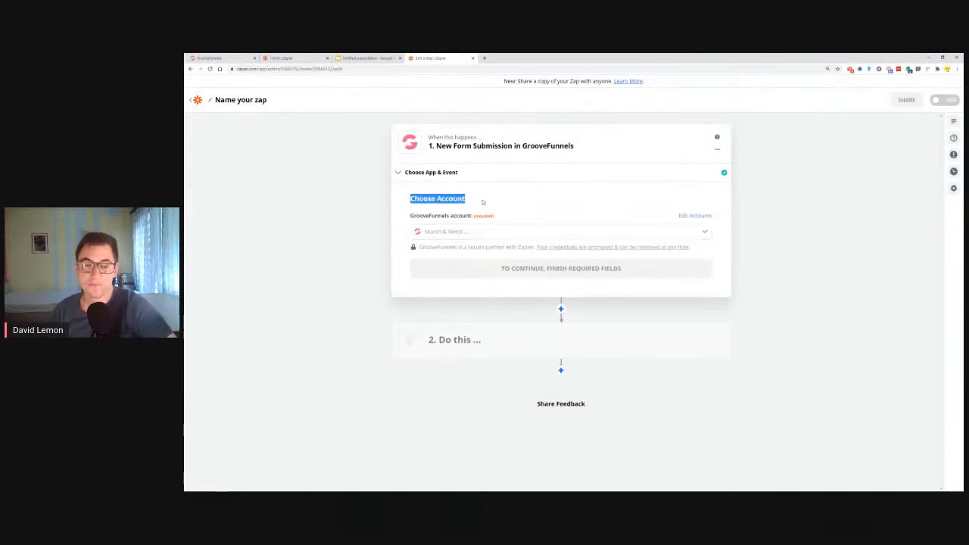
left_click(462, 234)
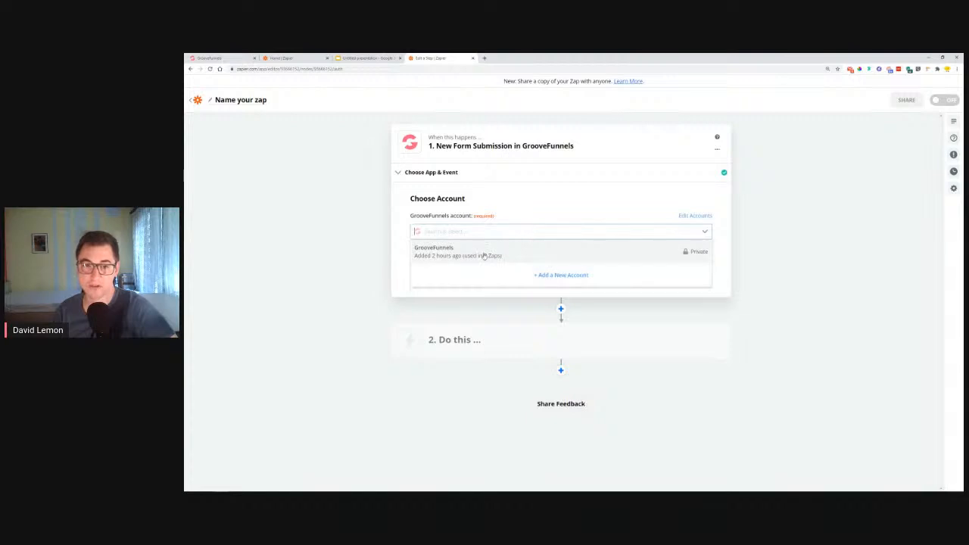
left_click(561, 275)
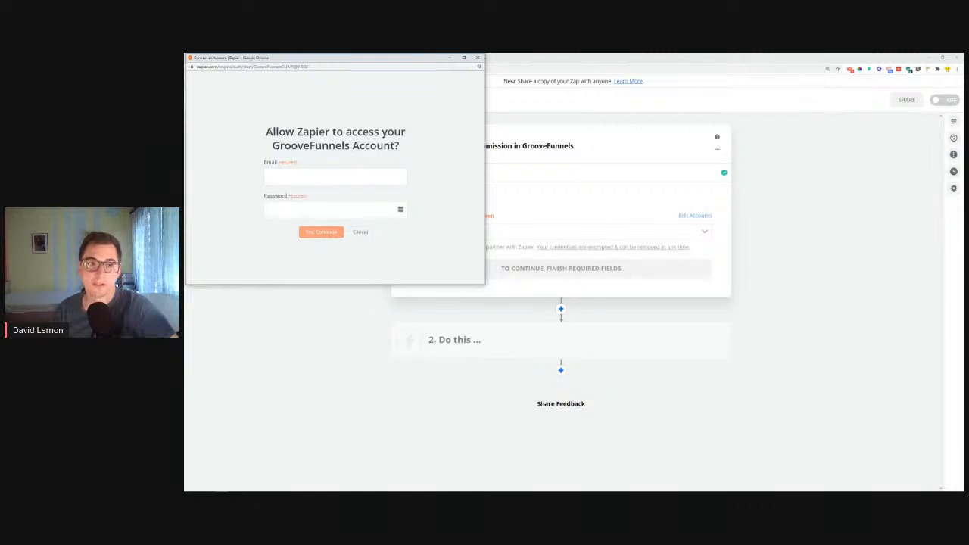
left_click_drag(266, 132, 401, 146)
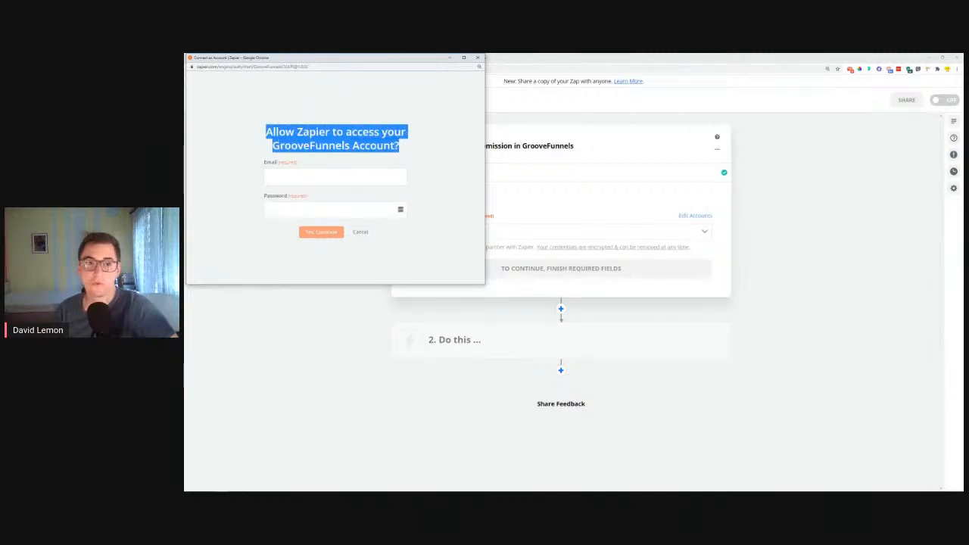
left_click(295, 175)
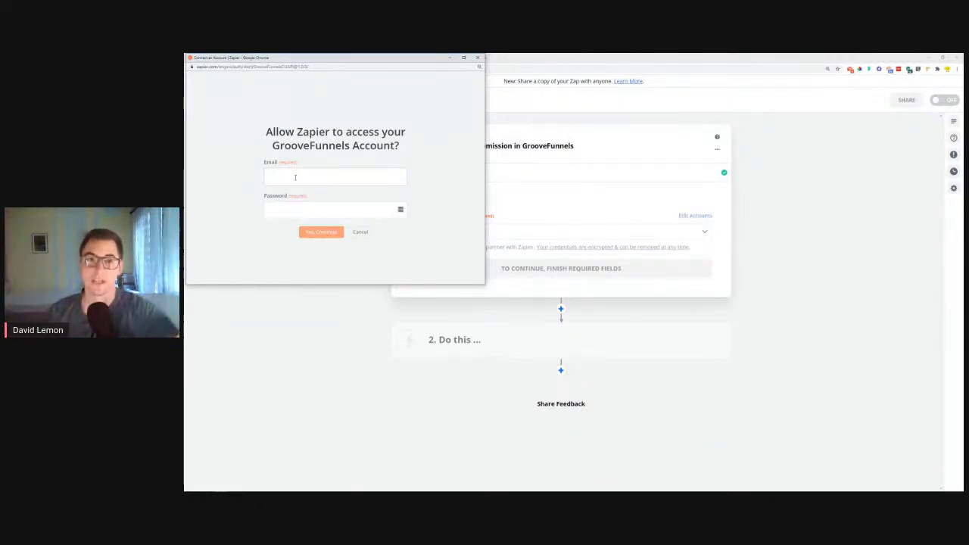
left_click_drag(345, 54, 441, 200)
left_click(230, 57)
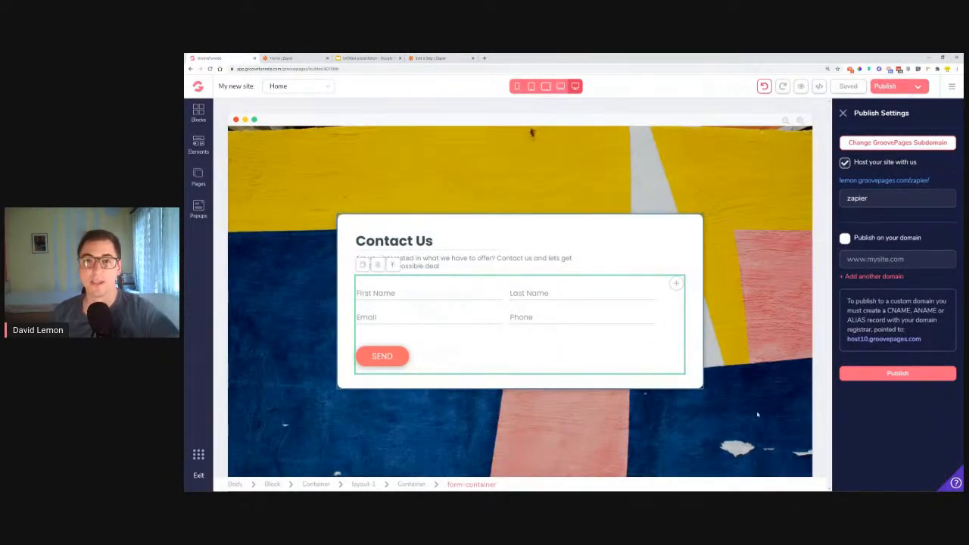
left_click(438, 58)
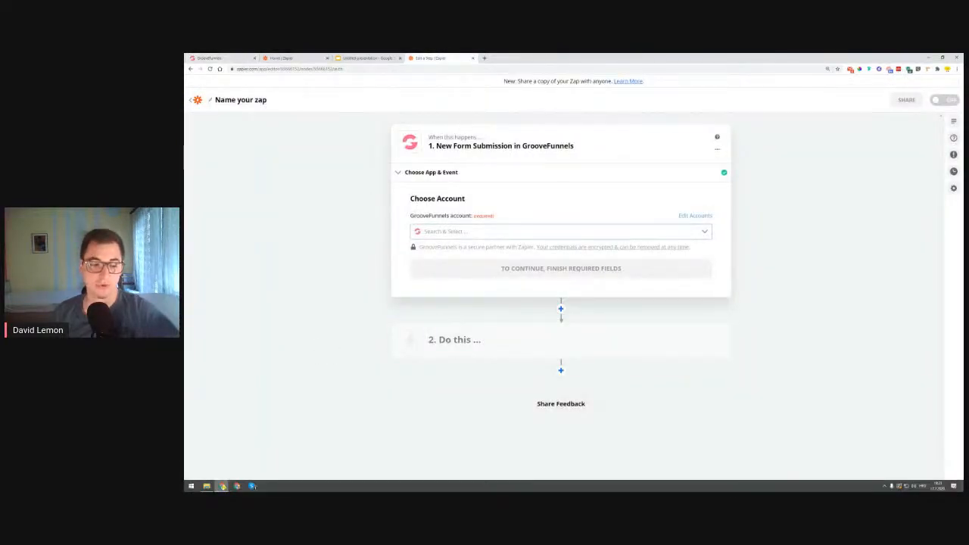
mouse_move(252, 488)
left_click(346, 454)
left_click_drag(407, 203, 391, 118)
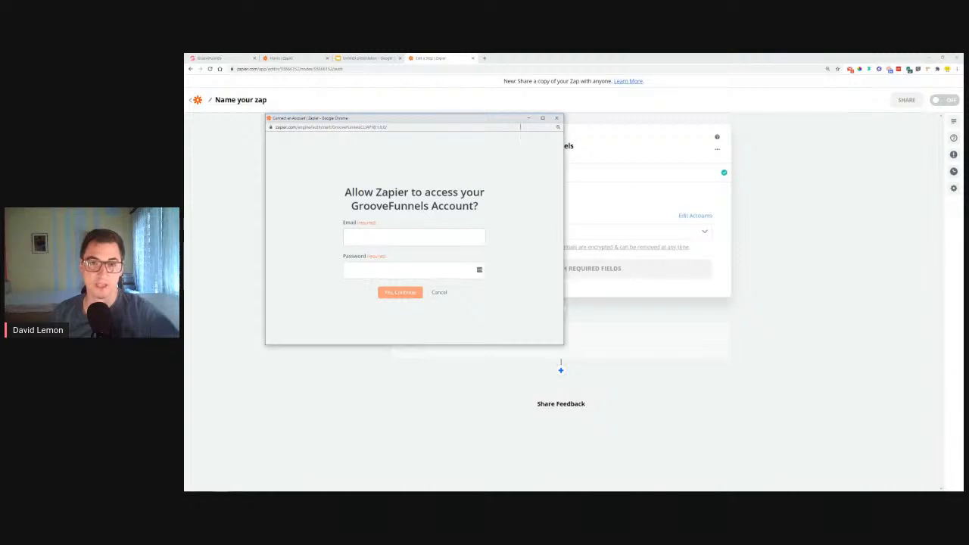
Select the existing GrooveFunnels account for the trigger, set its integration to TestZap, and continue to the trigger test
left_click(474, 231)
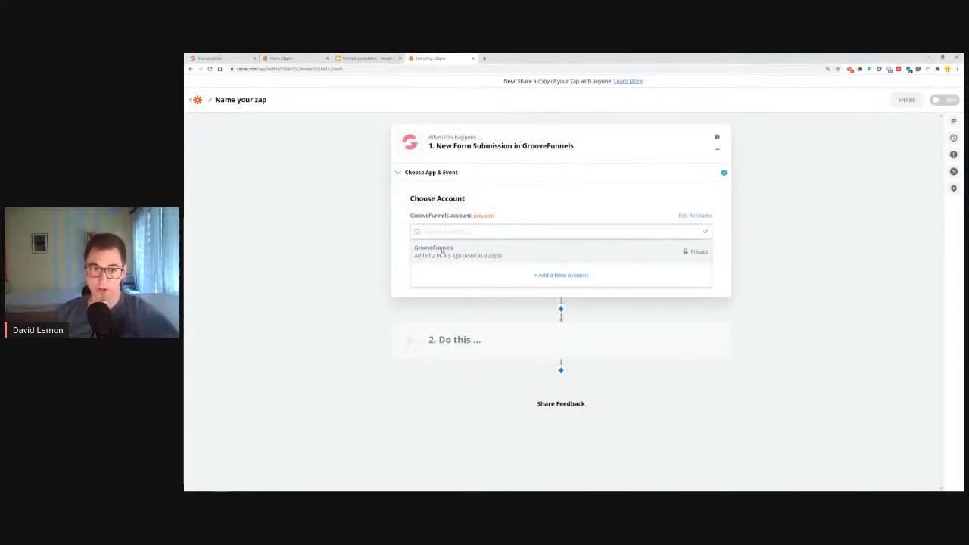
left_click(442, 254)
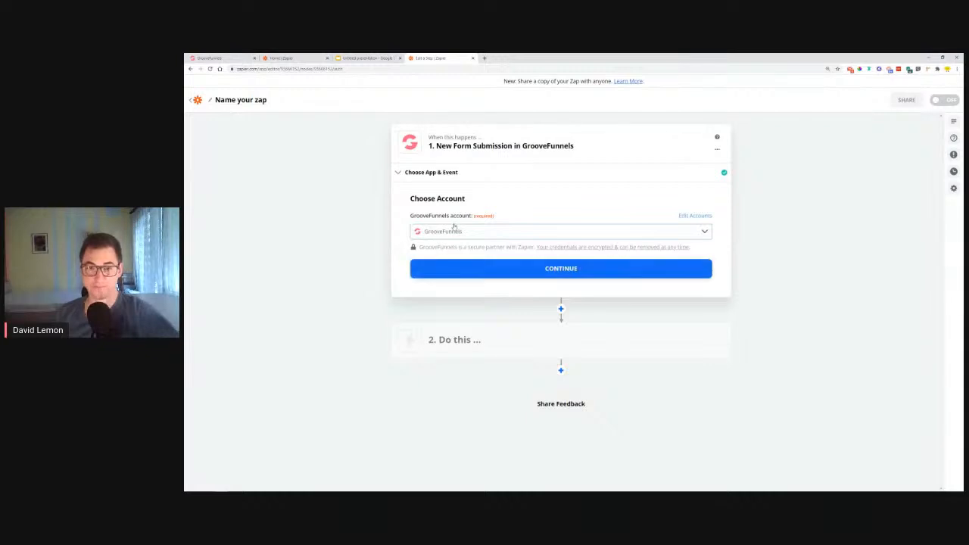
left_click(484, 270)
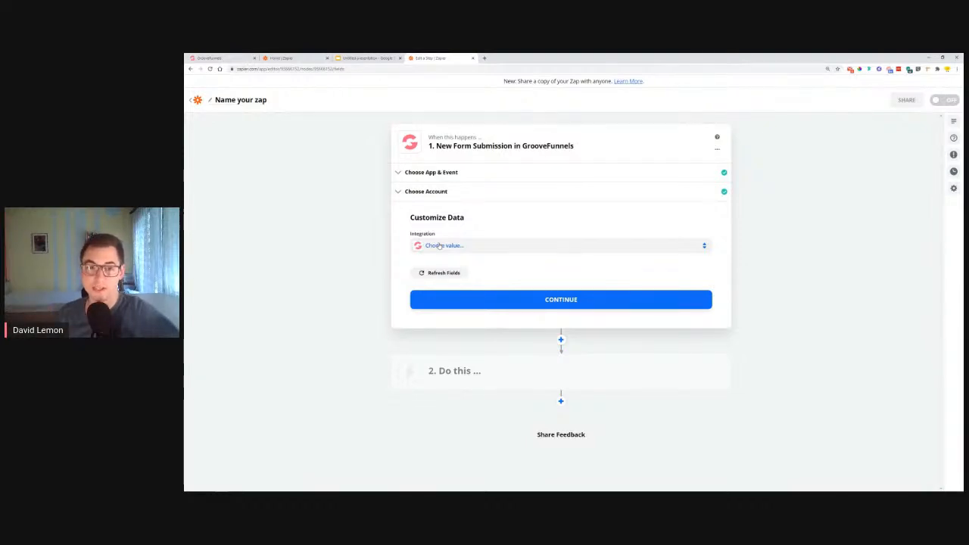
left_click(439, 246)
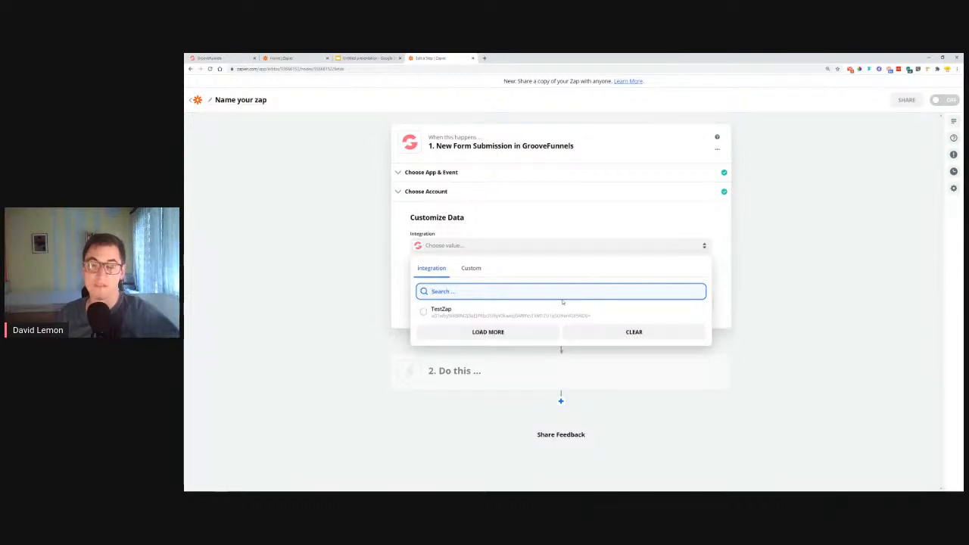
left_click(424, 313)
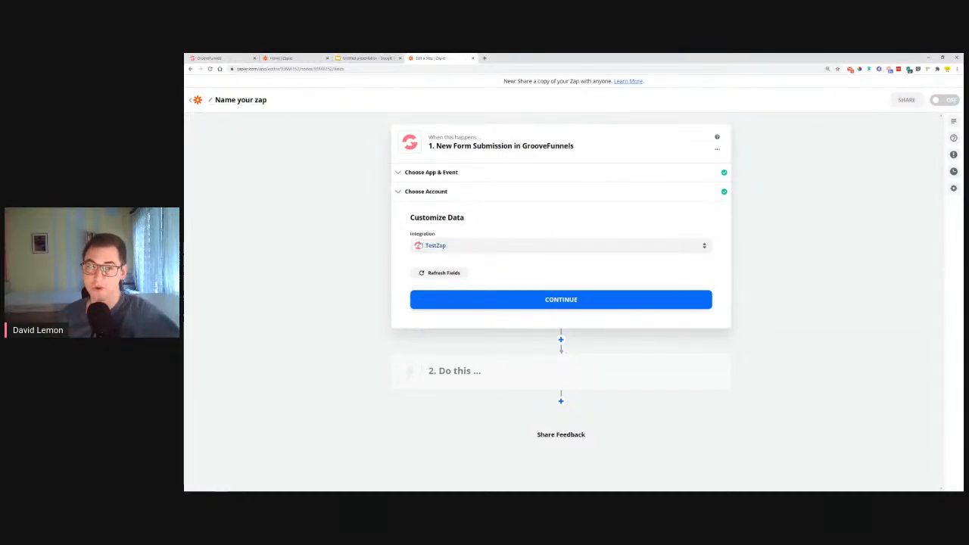
left_click(575, 299)
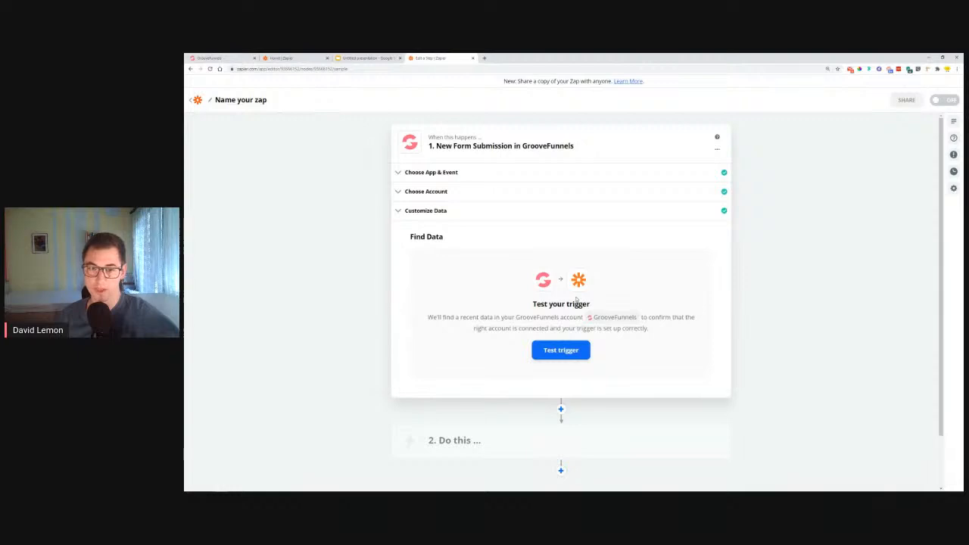
Test the trigger and check the name, e-mail and phone fields of the retrieved form submission
left_click(550, 351)
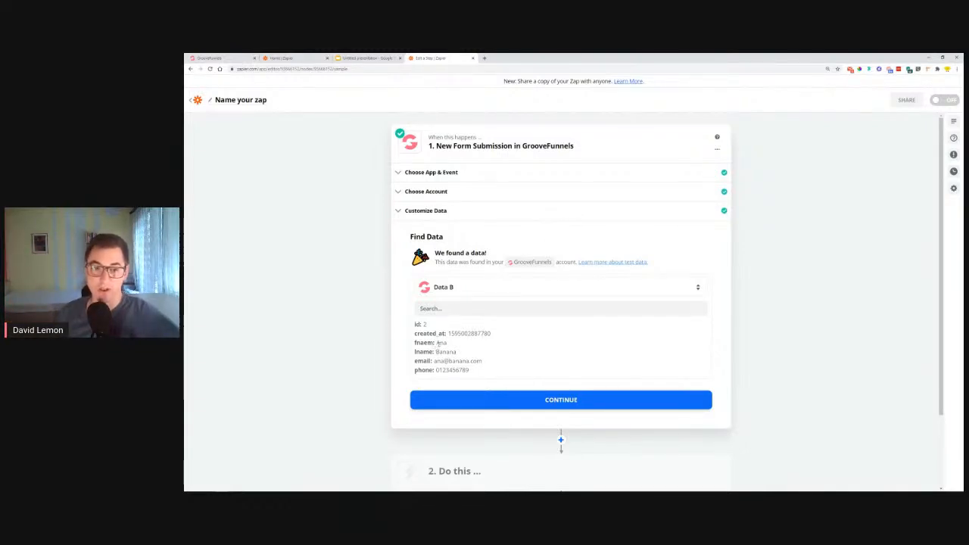
left_click_drag(437, 343, 462, 356)
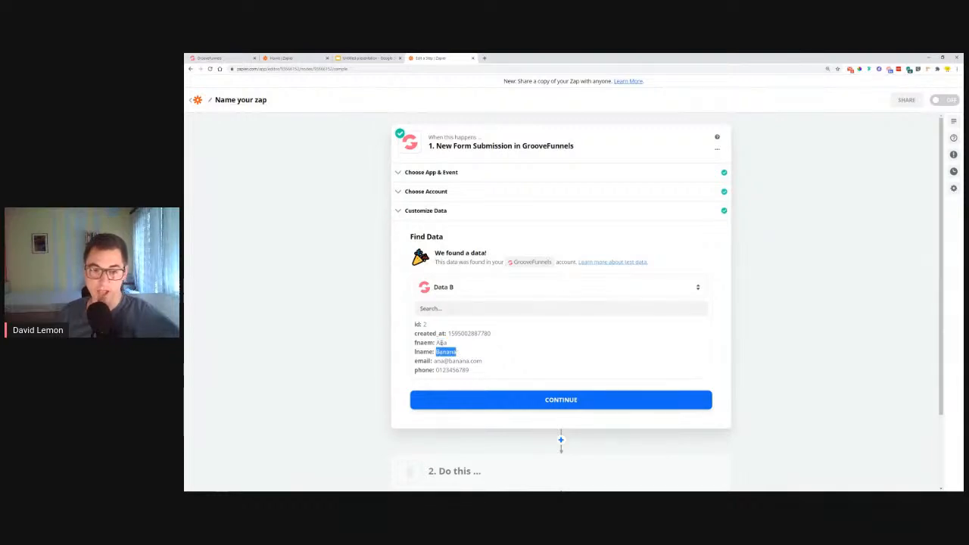
left_click_drag(435, 361, 474, 372)
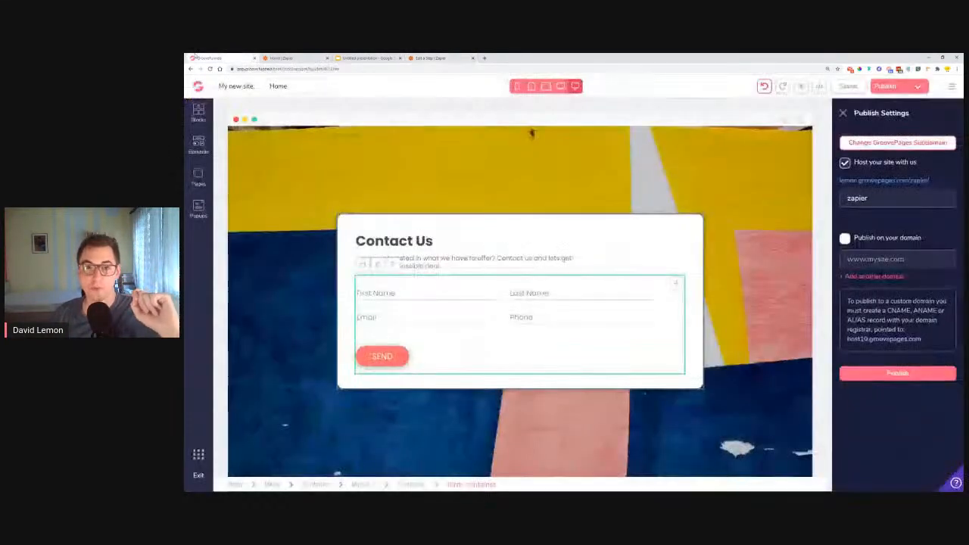
left_click(215, 58)
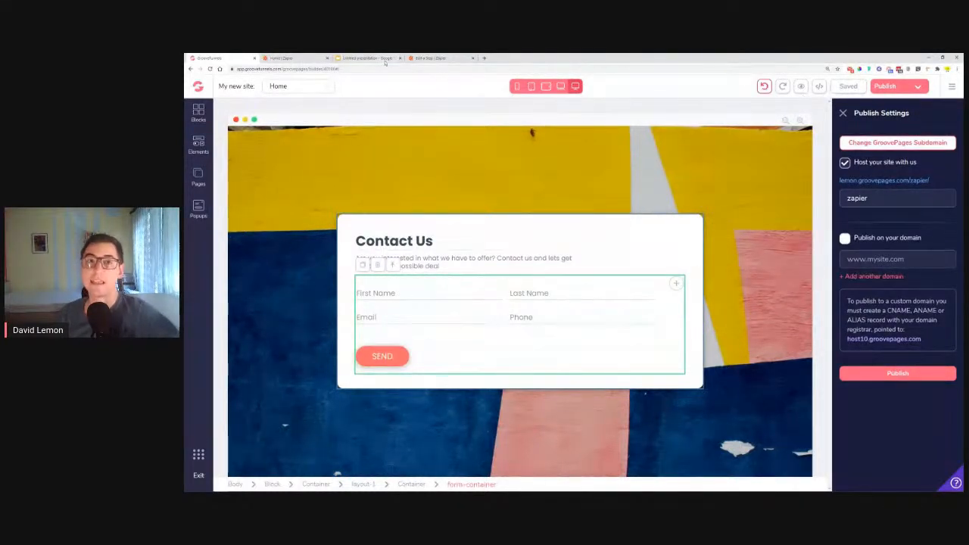
left_click(445, 58)
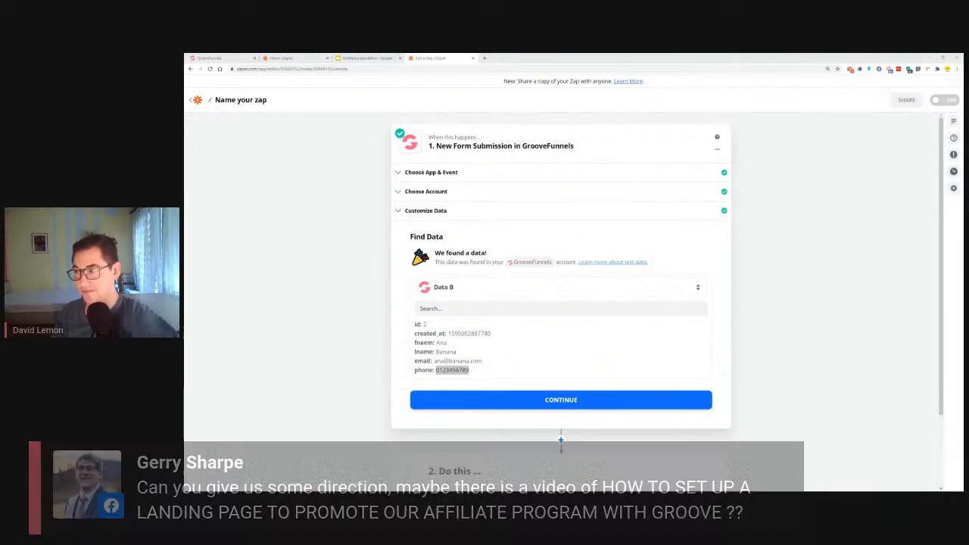
Open YouTube in a new browser tab and search for "affiliate build groovepages"
left_click(485, 58)
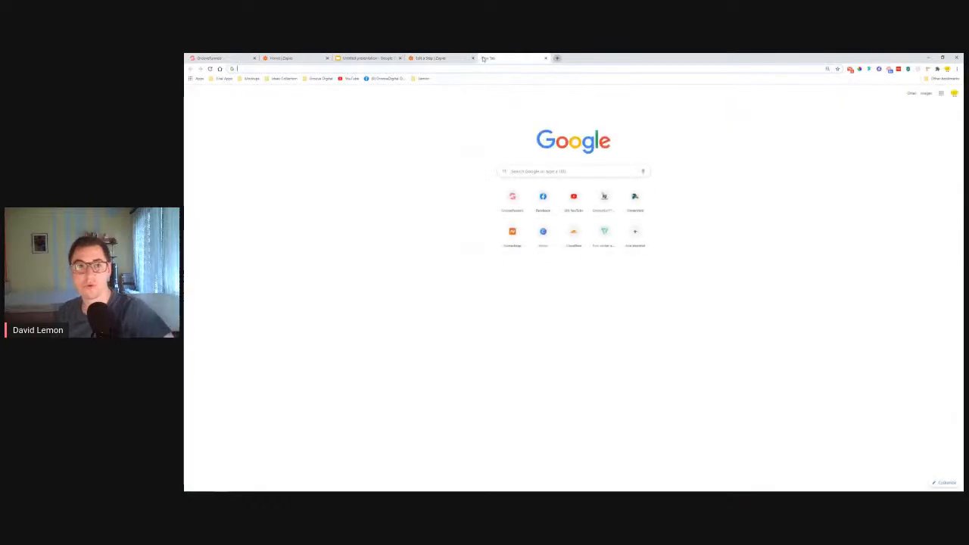
left_click(349, 78)
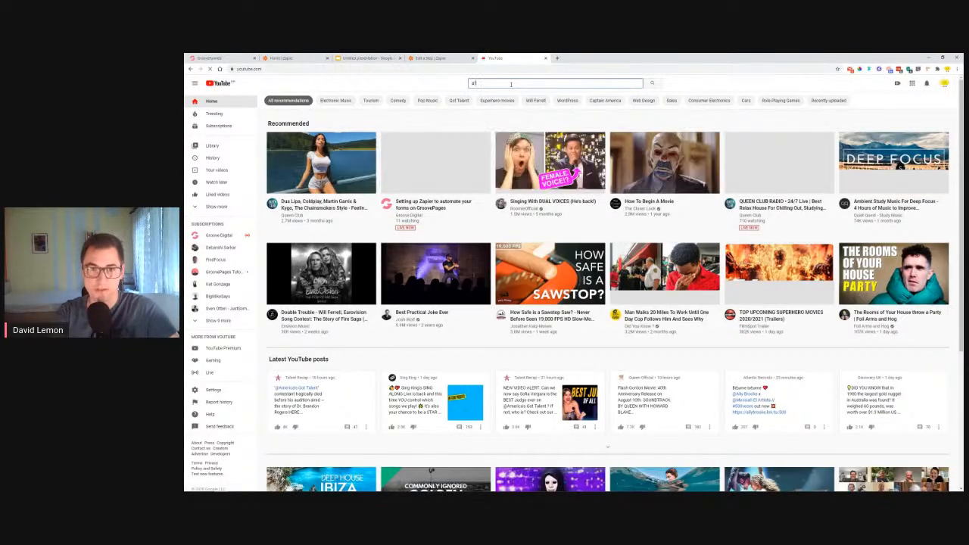
left_click(511, 84)
type("affiliate build")
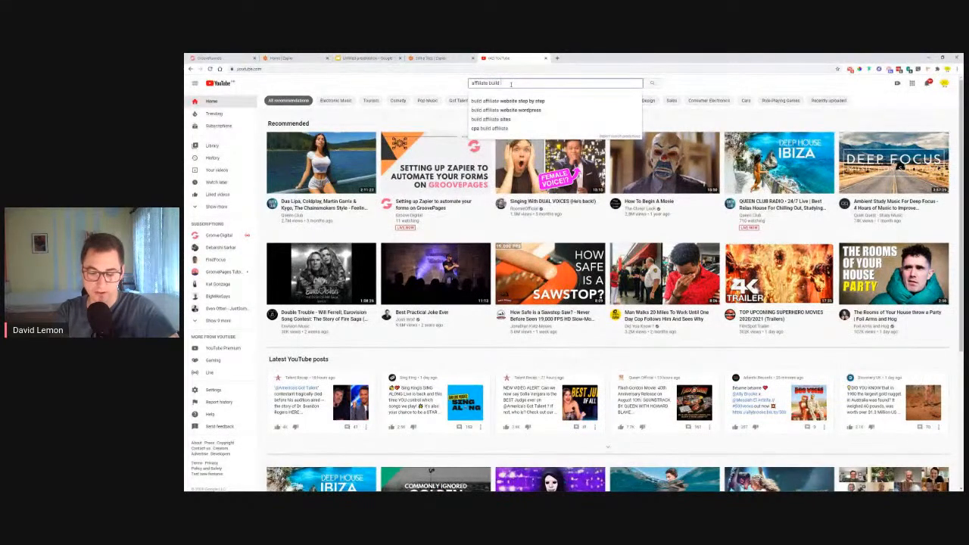
type(" groovepages")
key("Return")
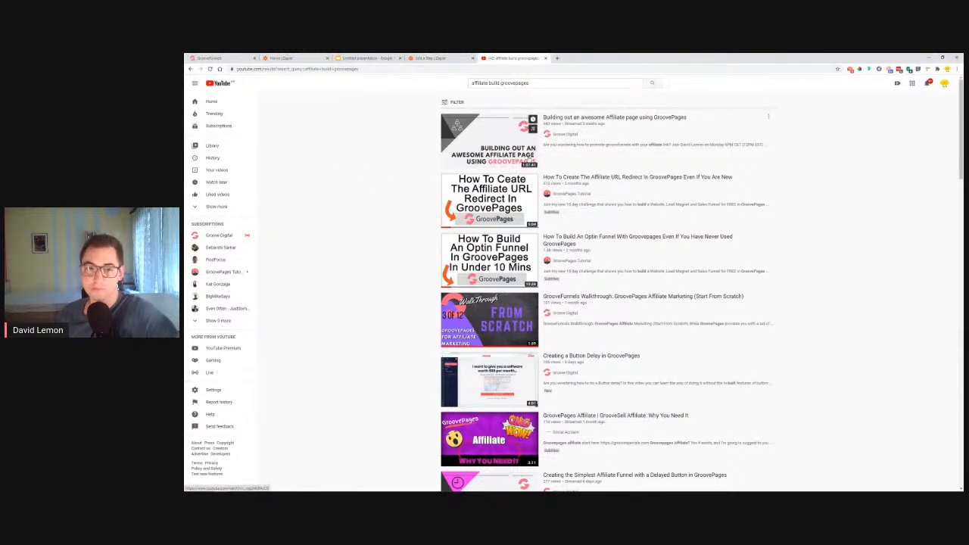
Examine the video results for tutorials on building GroovePages affiliate pages and funnels, then close YouTube and return to the Zap
scroll(530, 242, "down", 1)
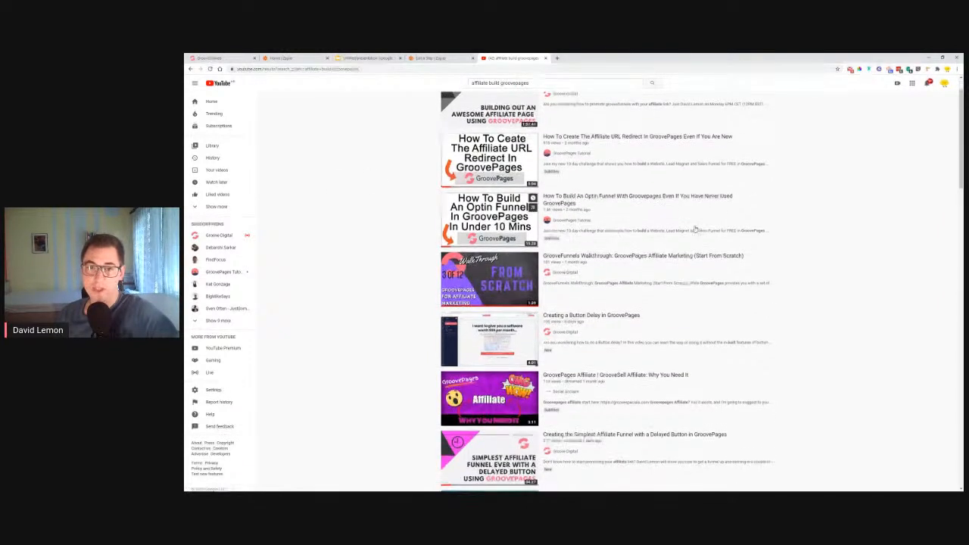
scroll(693, 228, "down", 2)
scroll(552, 223, "up", 2)
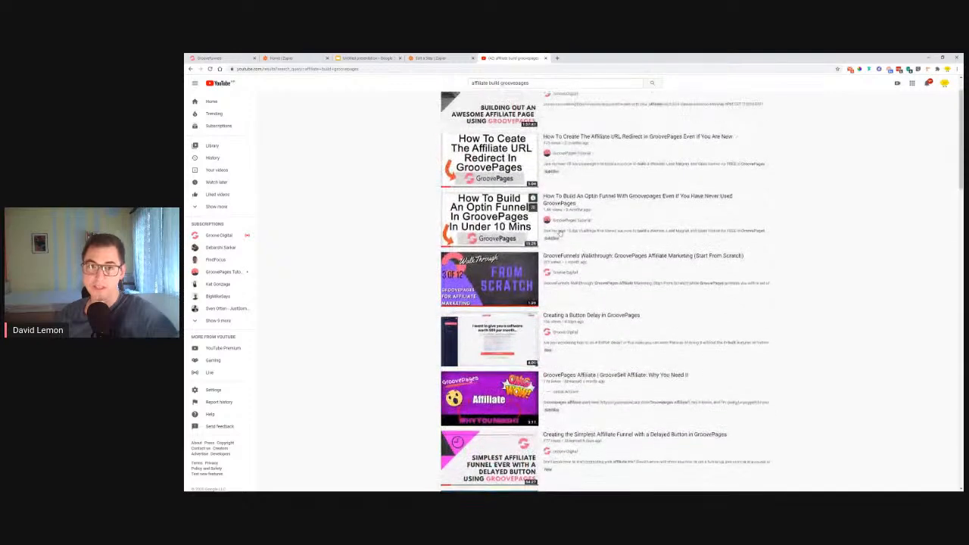
scroll(800, 243, "down", 3)
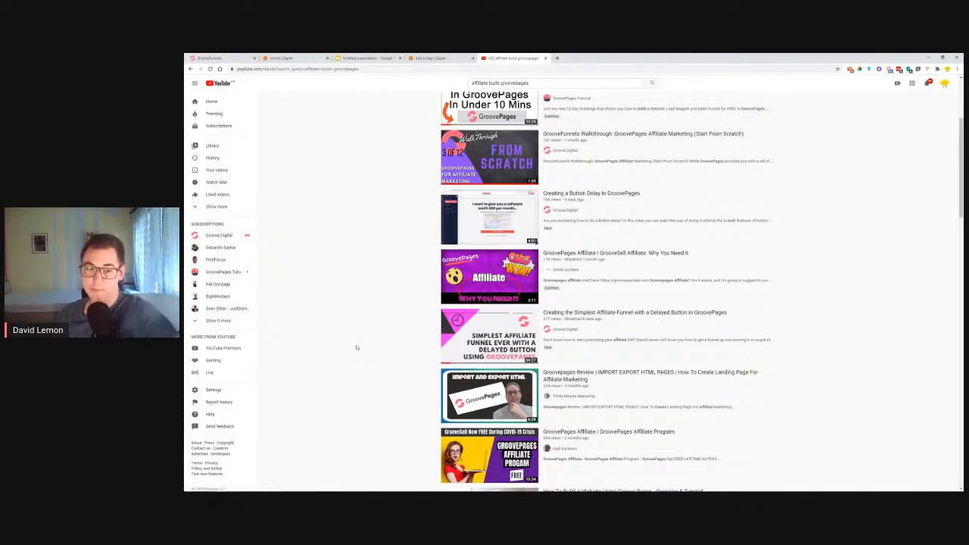
scroll(371, 348, "down", 5)
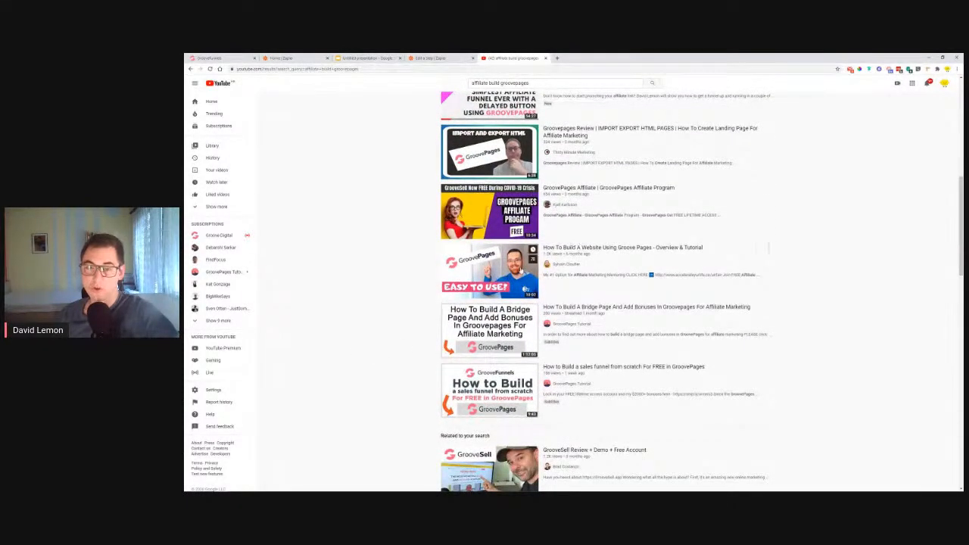
scroll(530, 265, "up", 3)
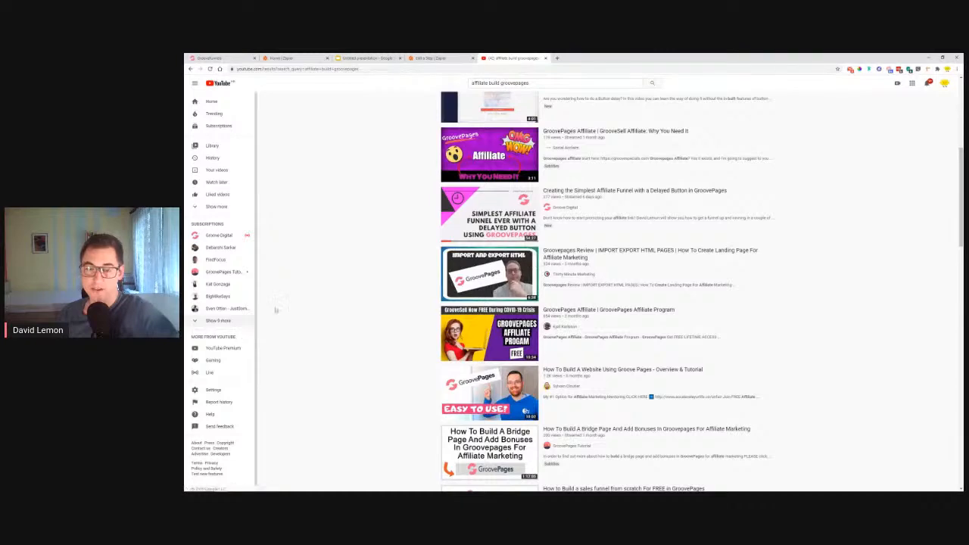
scroll(688, 269, "up", 1)
scroll(688, 269, "up", 5)
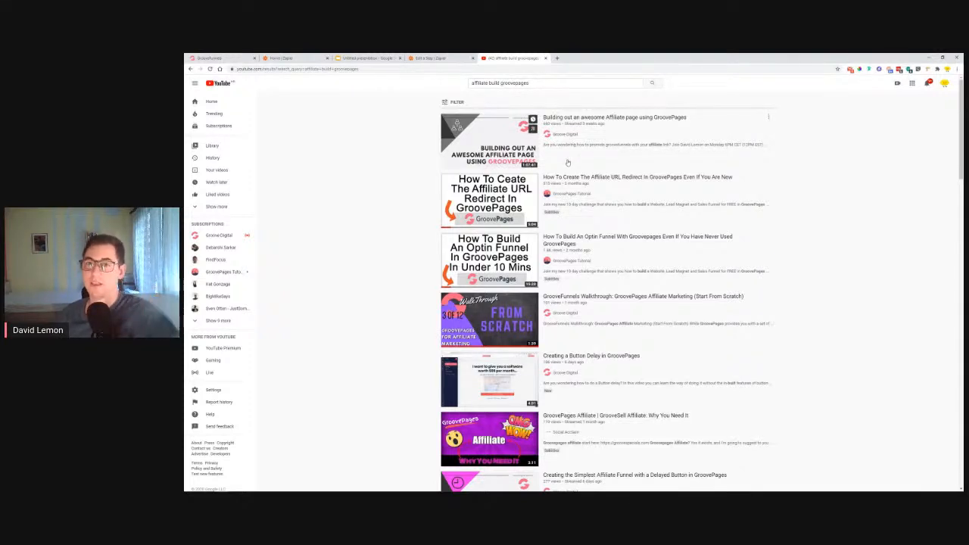
scroll(477, 139, "down", 3)
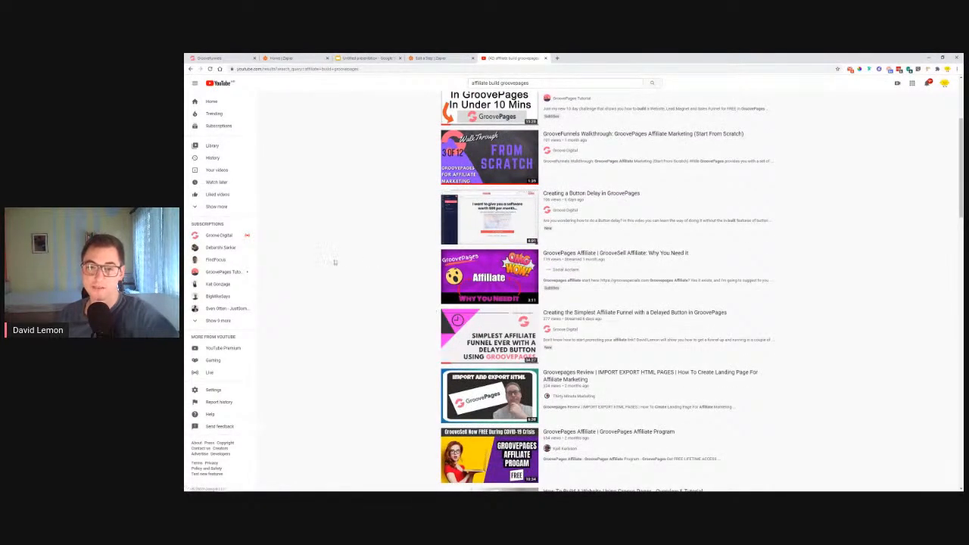
scroll(348, 265, "up", 3)
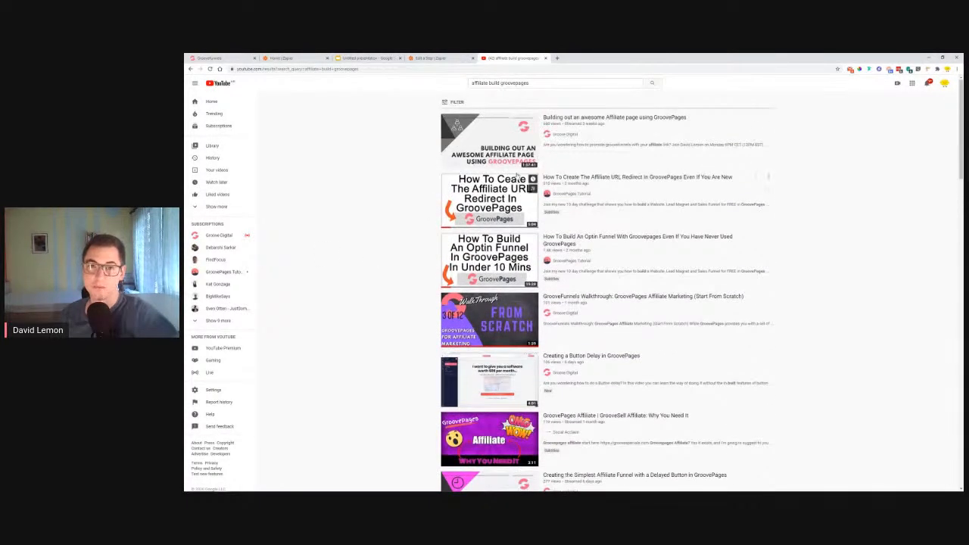
scroll(374, 202, "down", 4)
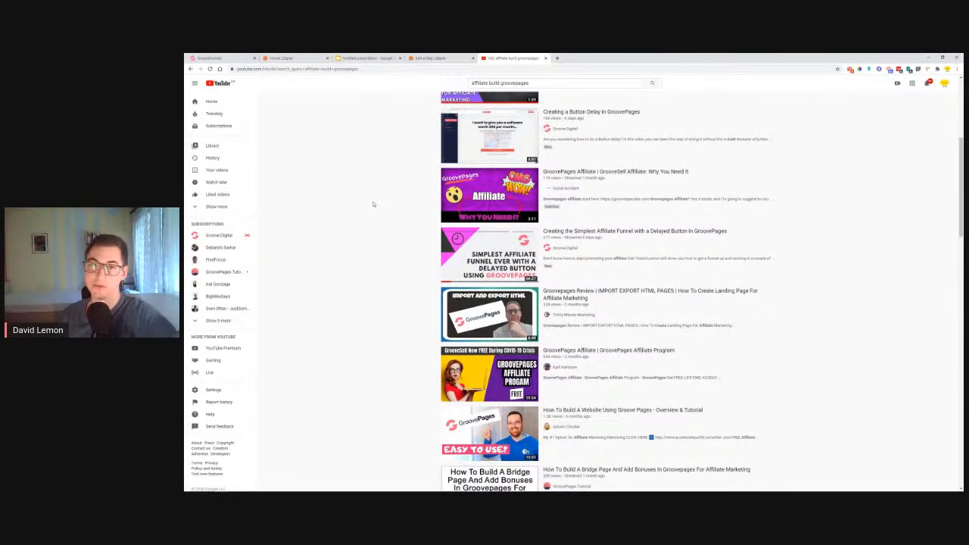
scroll(375, 205, "down", 2)
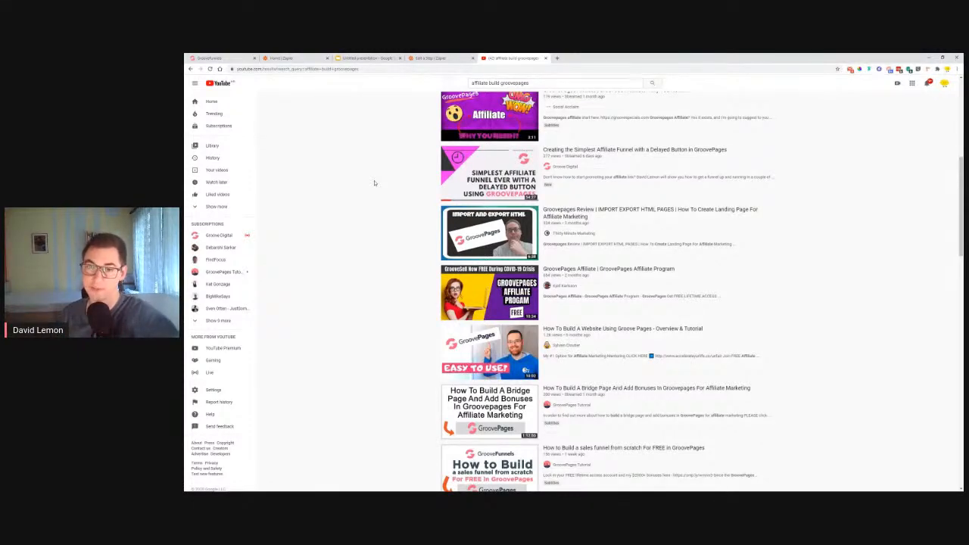
scroll(376, 264, "up", 8)
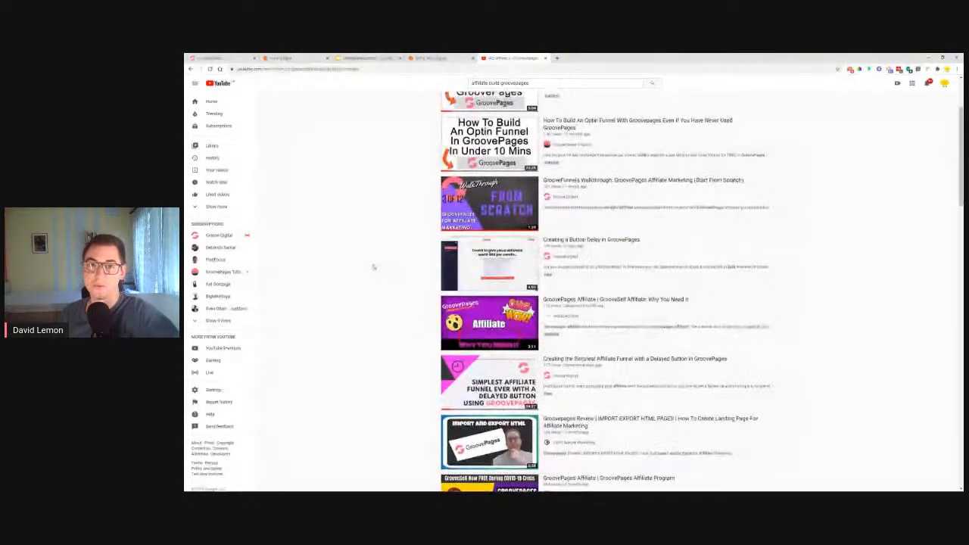
left_click(545, 59)
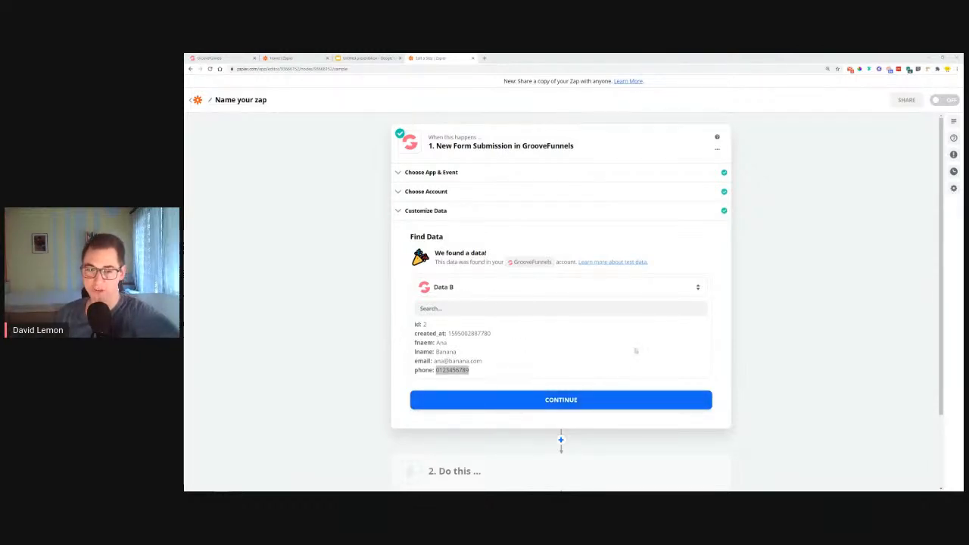
Accept the retrieved form submission as the trigger's sample data and continue to the action step
scroll(636, 351, "down", 2)
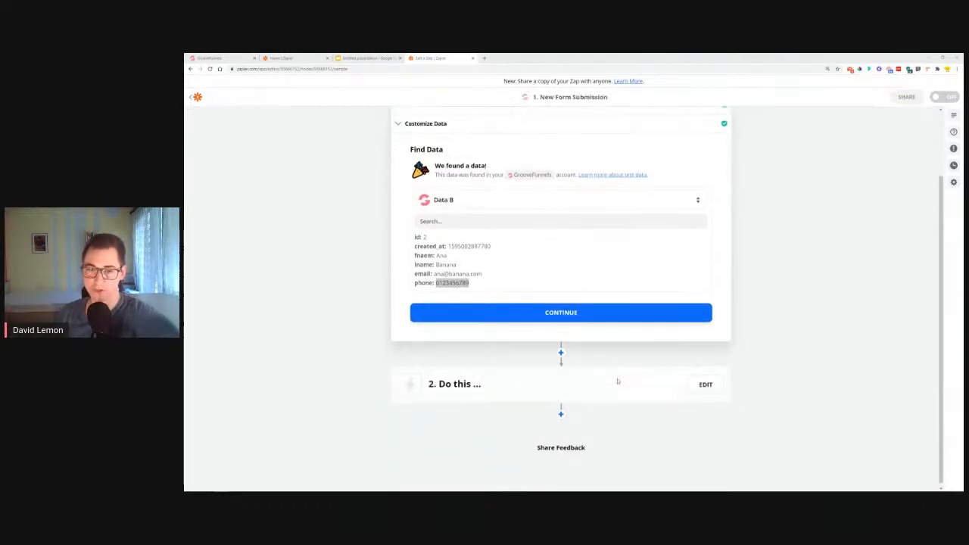
left_click(561, 312)
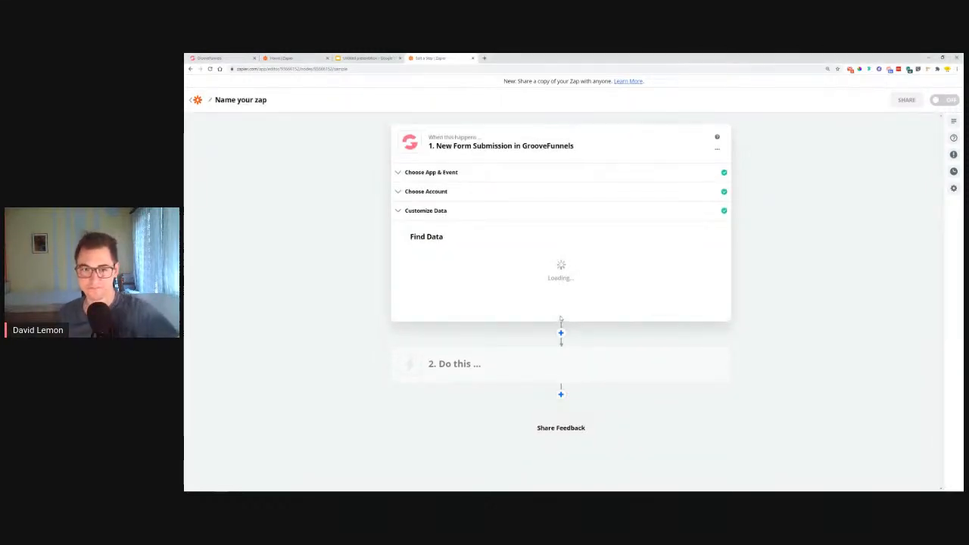
Review the presentation's outline slides from setting up the form to Automating Emails, and return to the Zap
left_click(356, 58)
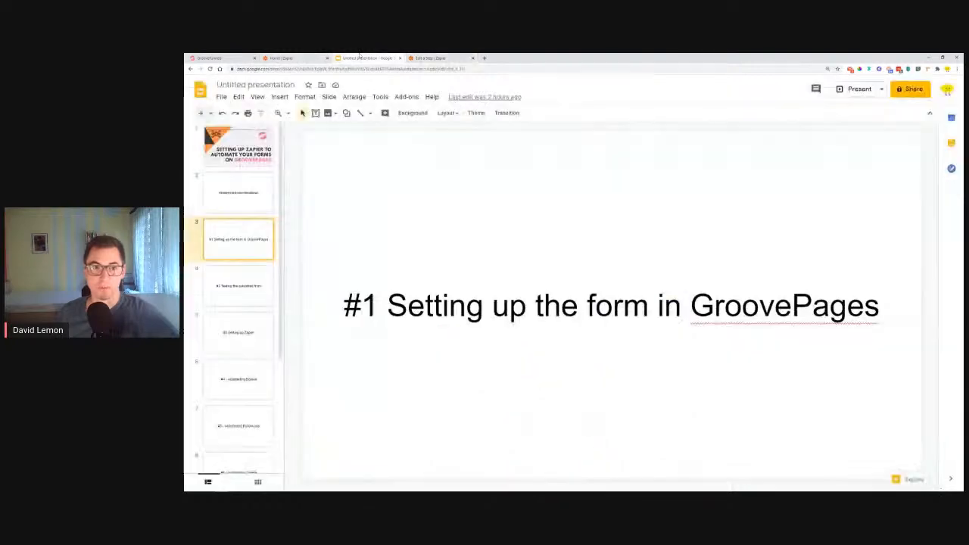
left_click(232, 295)
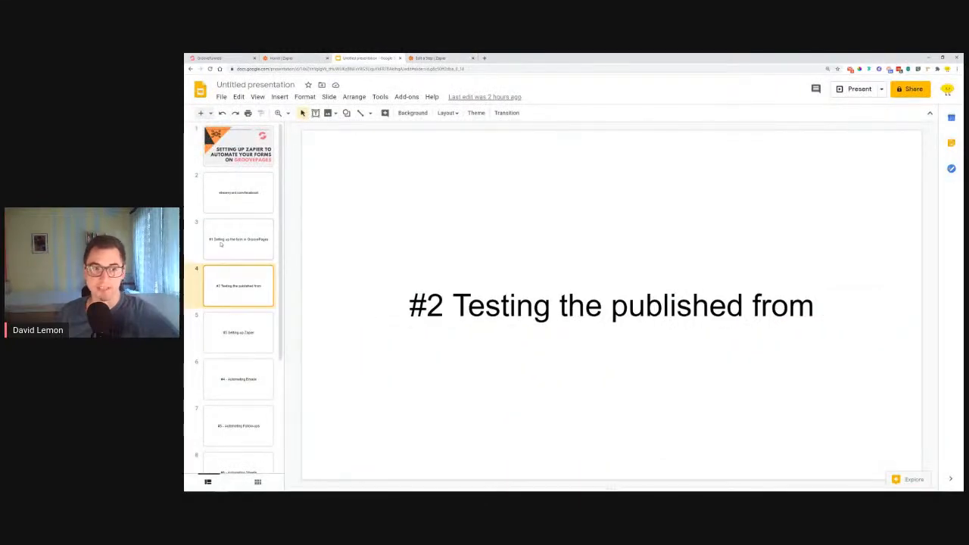
left_click(256, 245)
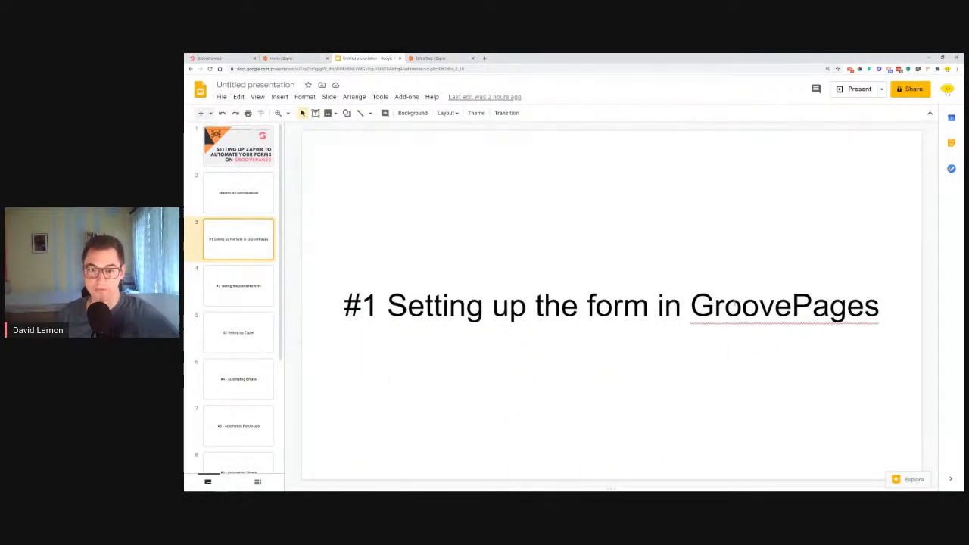
left_click(237, 288)
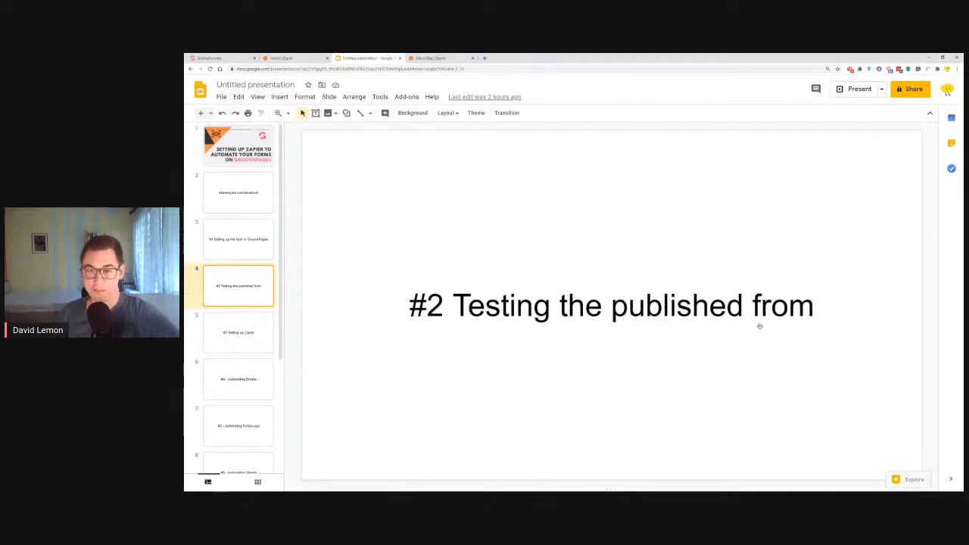
left_click(250, 348)
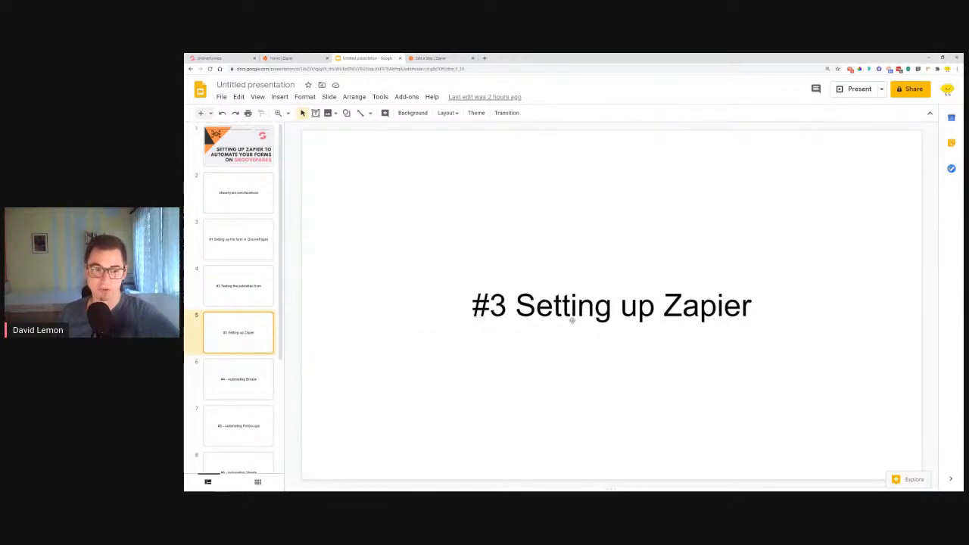
left_click(234, 382)
left_click_drag(518, 307, 772, 308)
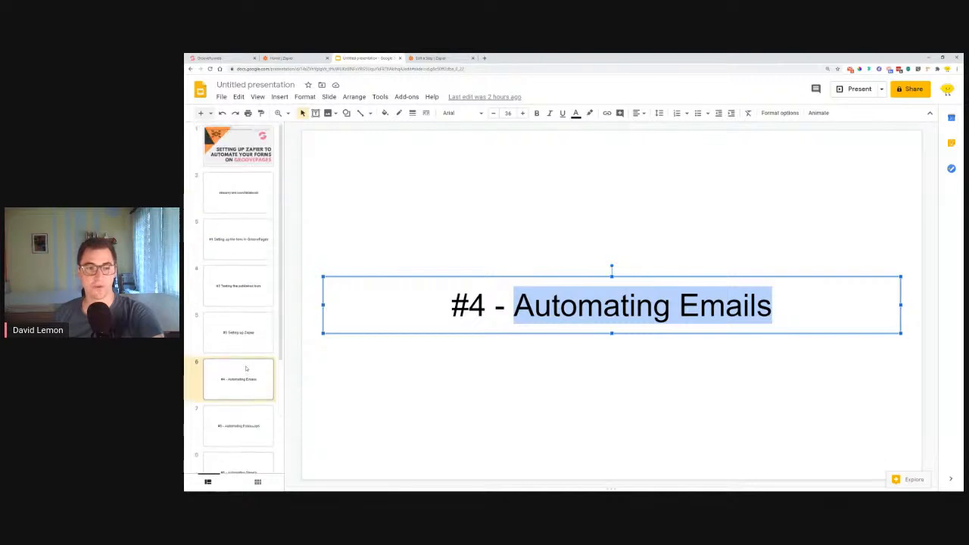
left_click(625, 388)
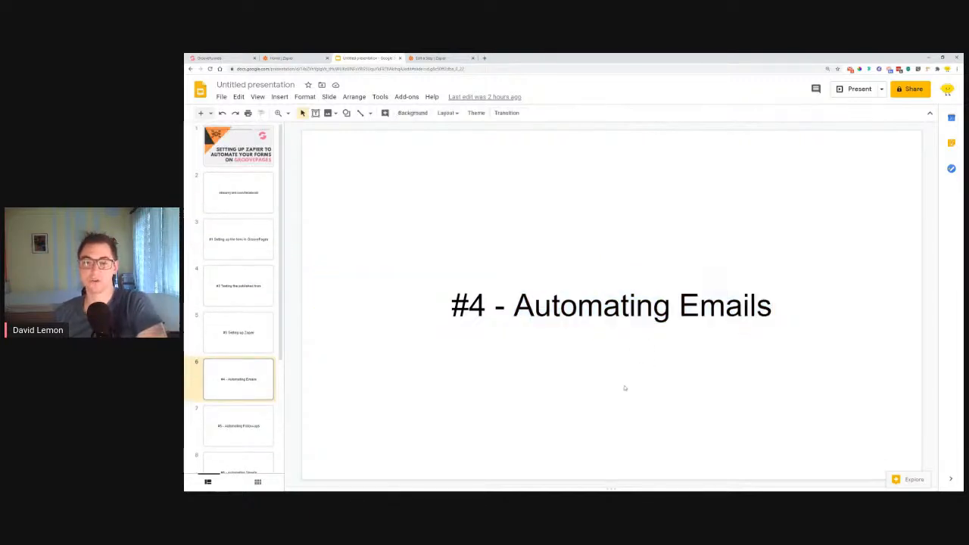
left_click(430, 57)
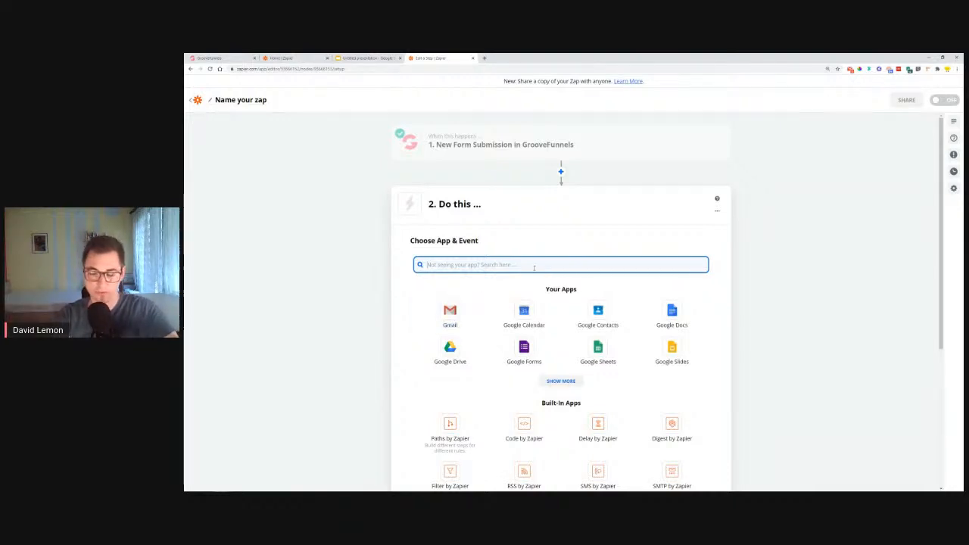
Search the available action apps for Zoho's mail app, and clear the search
type("ou")
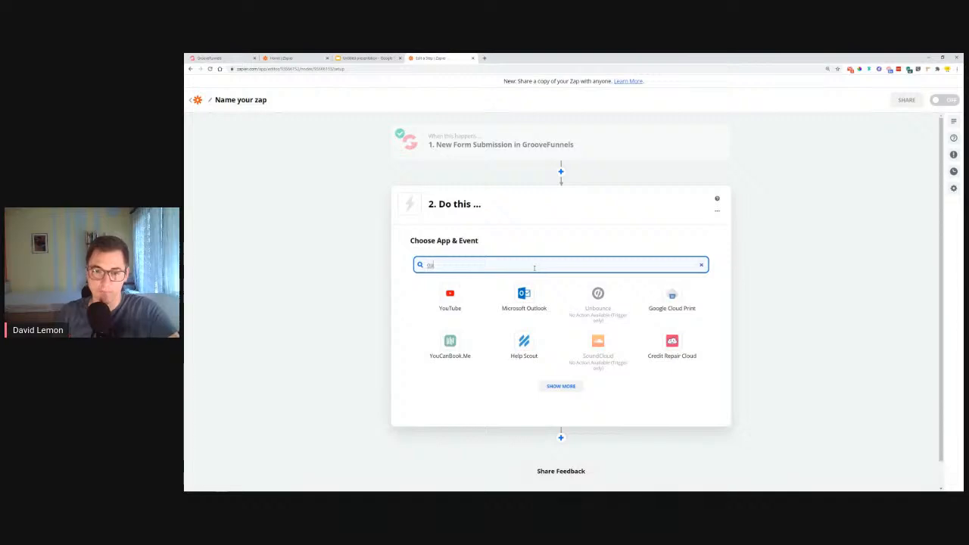
double_click(428, 264)
type("zoho m")
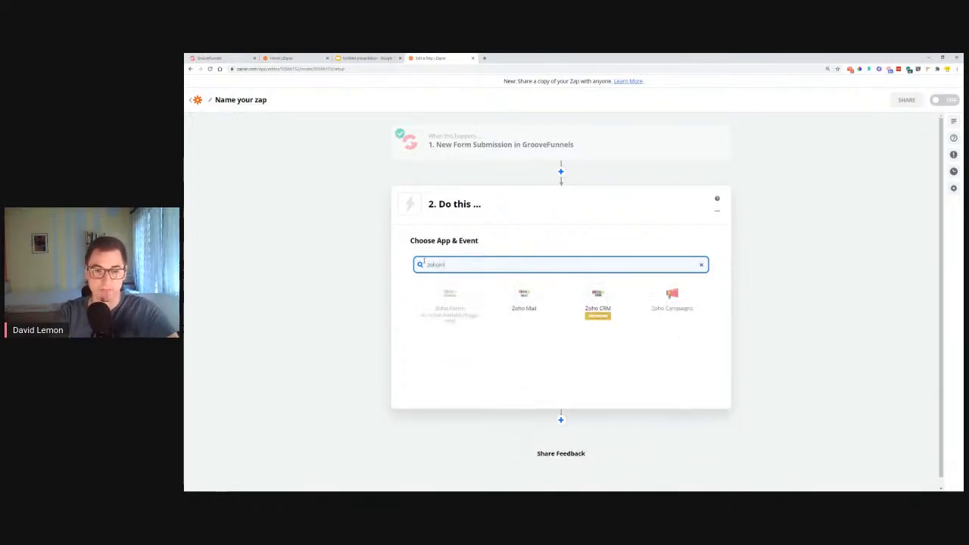
left_click_drag(480, 266, 372, 285)
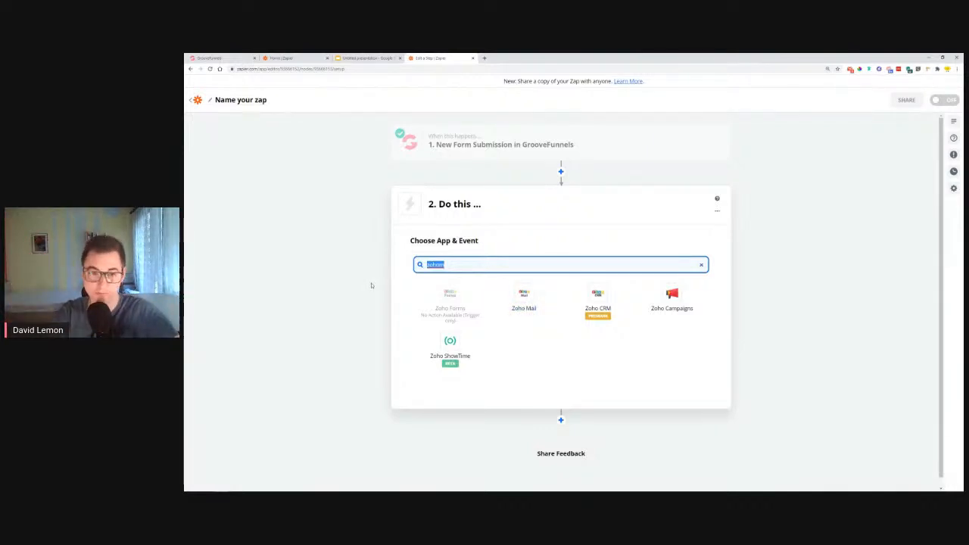
key("BackSpace")
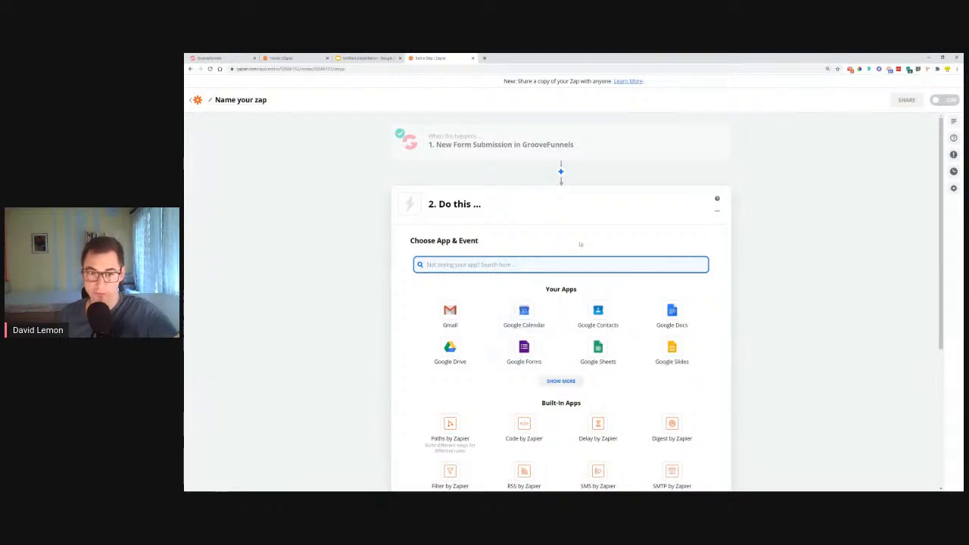
Choose Gmail as the action app with the Send Email event and continue to the account selection
left_click(461, 311)
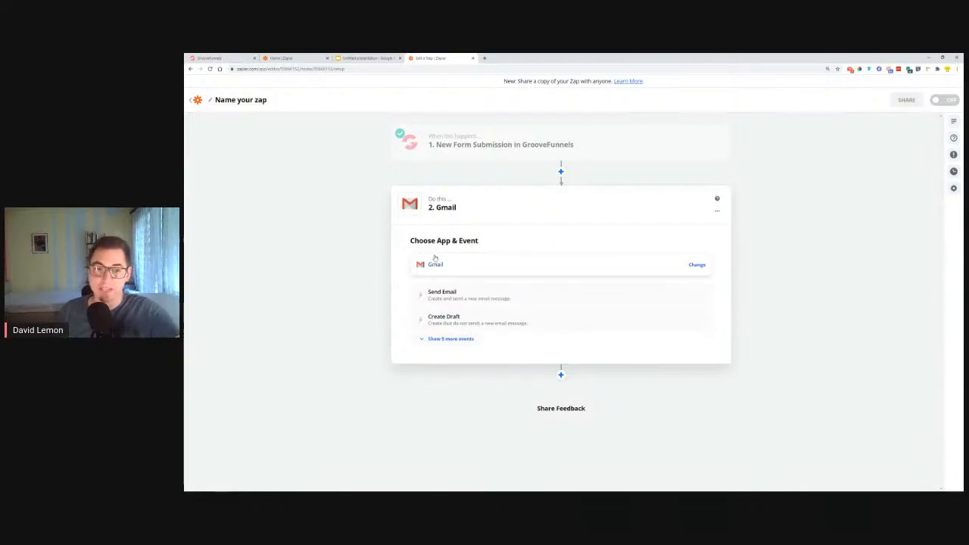
left_click(433, 296)
left_click(422, 319)
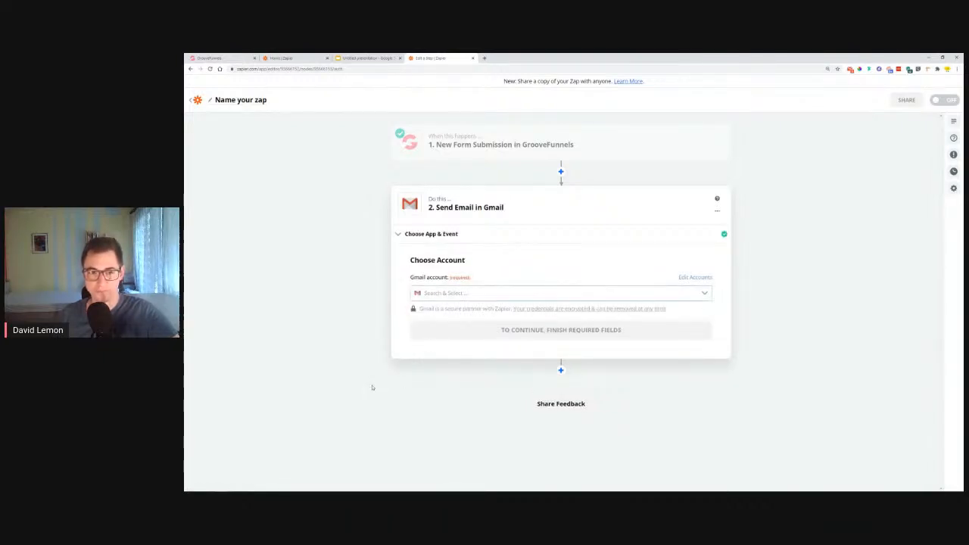
Select the existing Gmail account for the action and continue to the email customization
left_click(446, 294)
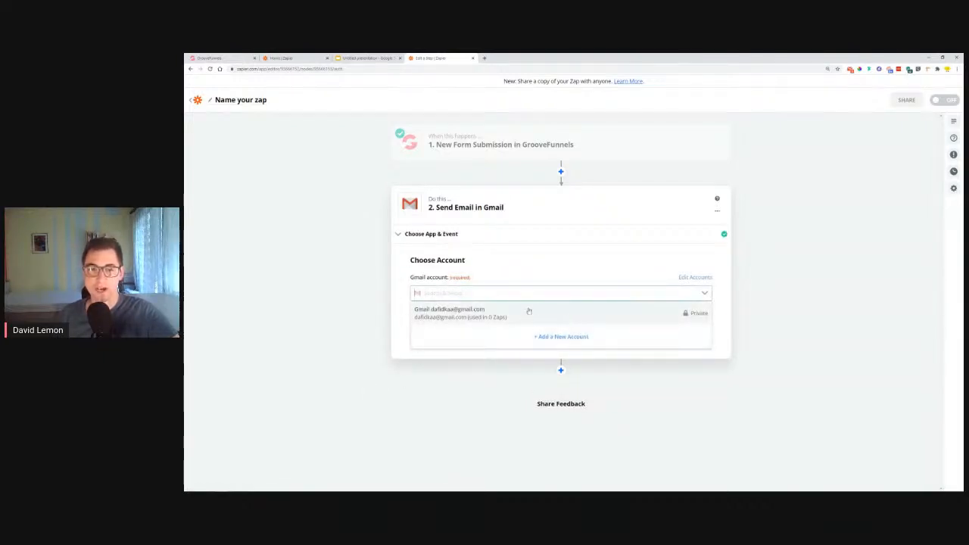
left_click(440, 316)
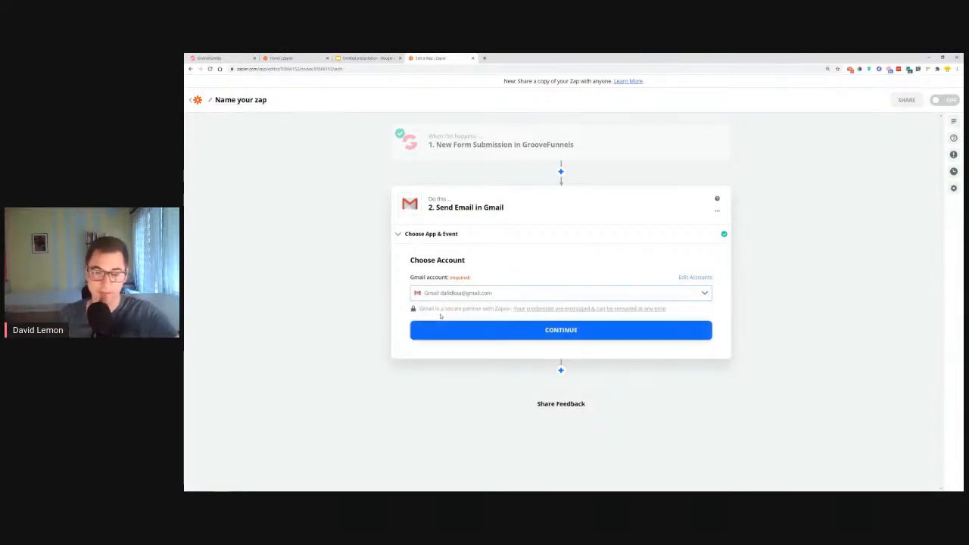
left_click(476, 333)
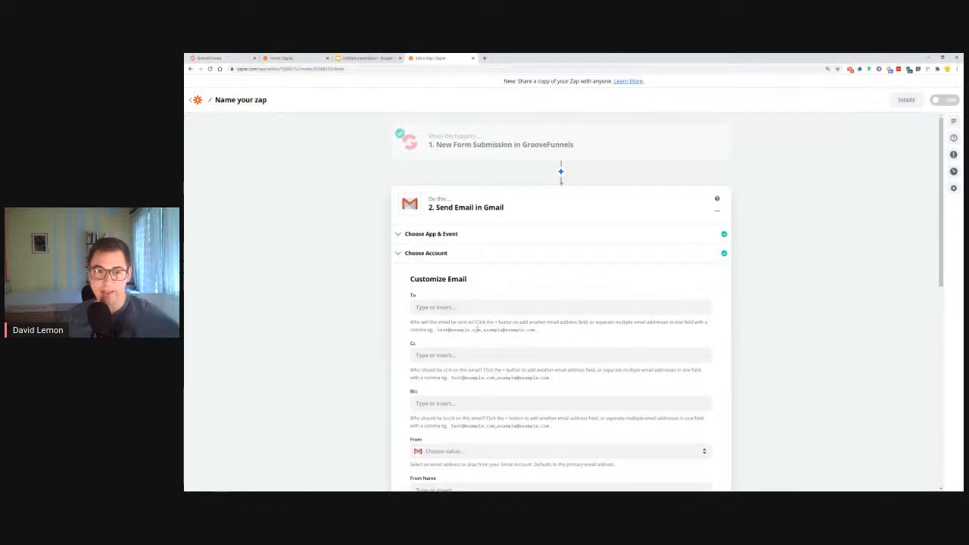
Look over the email fields and enter the business e-mail address as the notification's To recipient
left_click_drag(411, 278, 468, 280)
scroll(469, 289, "down", 2)
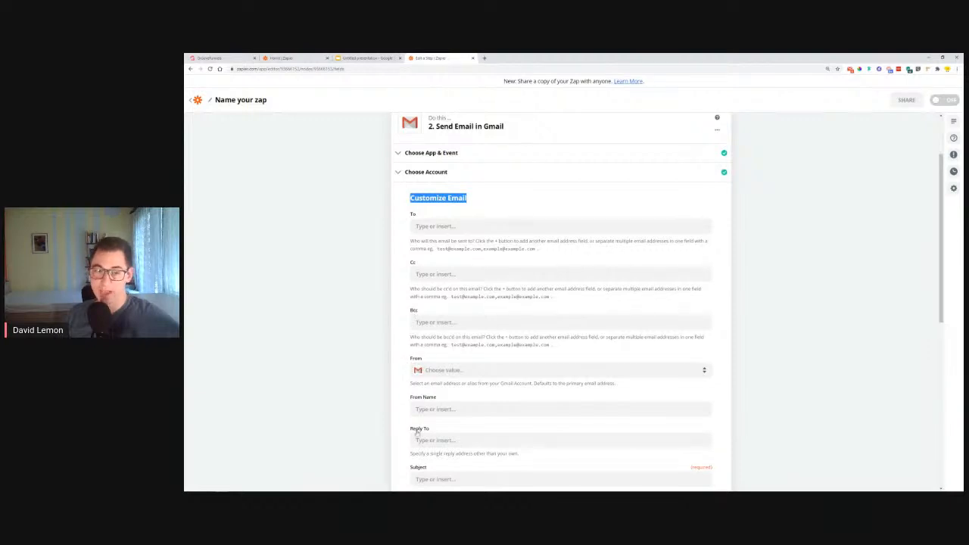
scroll(415, 436, "down", 2)
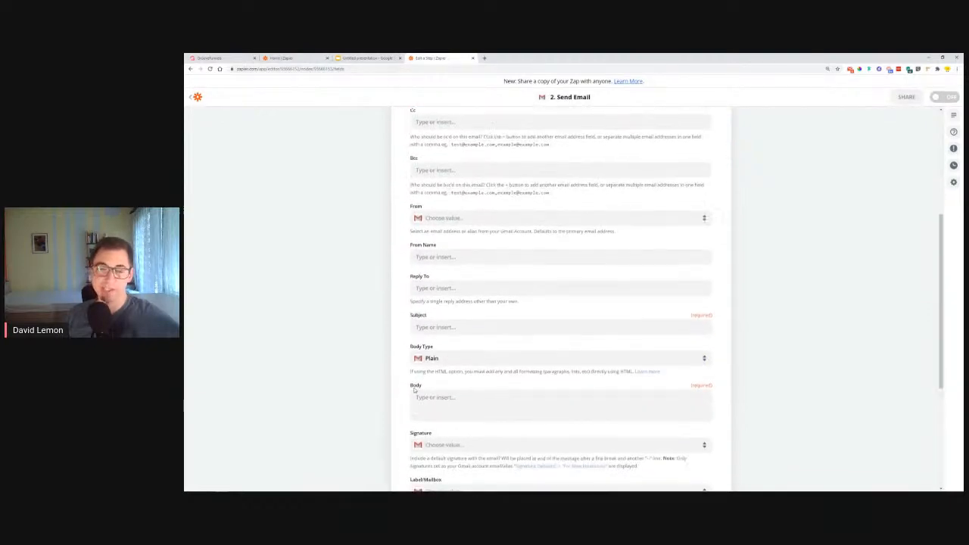
scroll(413, 381, "up", 3)
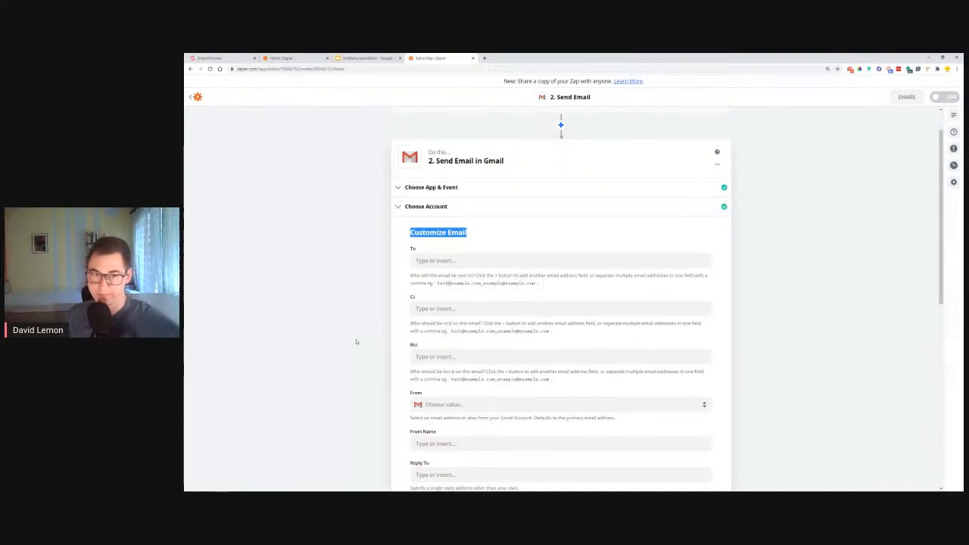
left_click(443, 261)
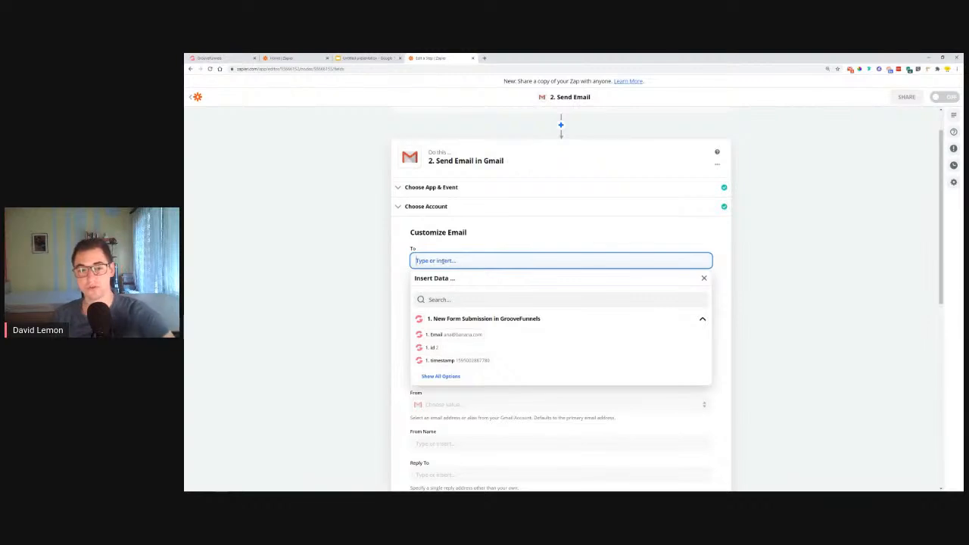
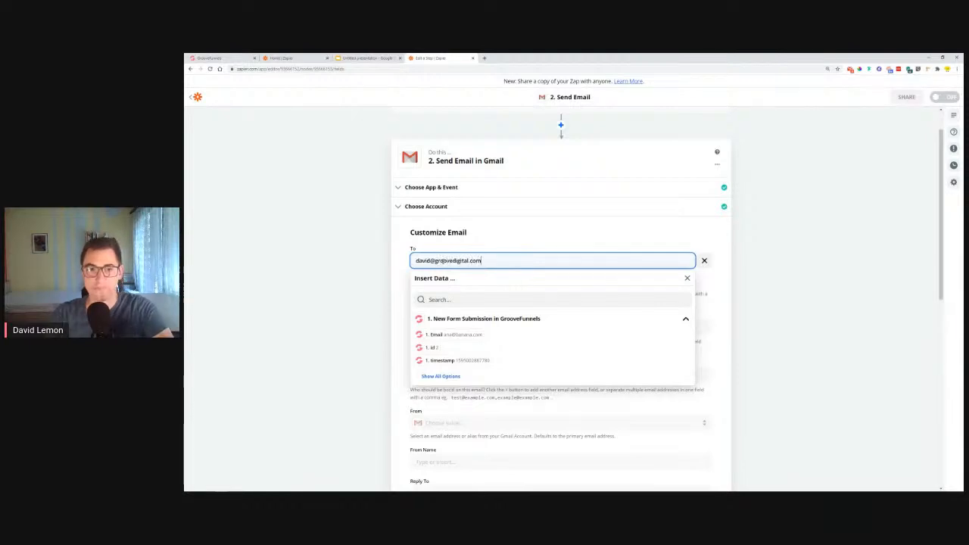
left_click(486, 237)
triple_click(465, 260)
left_click(431, 278)
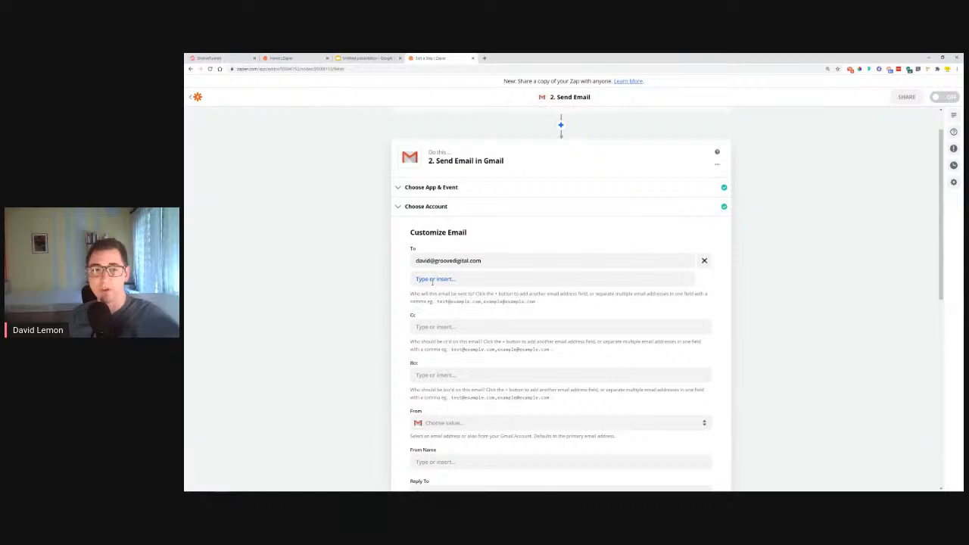
triple_click(509, 259)
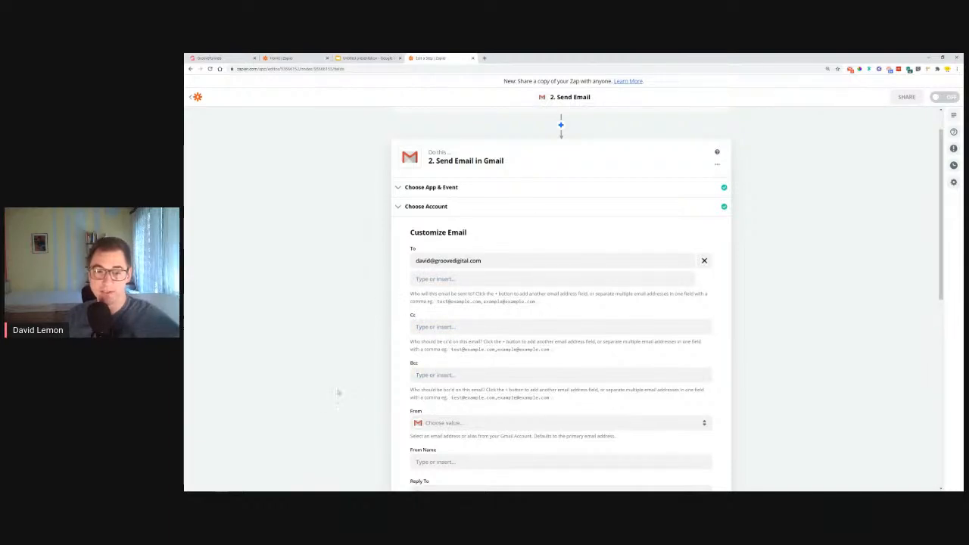
Set From to the connected Gmail address and enter the sender's full name as From Name
scroll(427, 351, "down", 2)
left_click(466, 301)
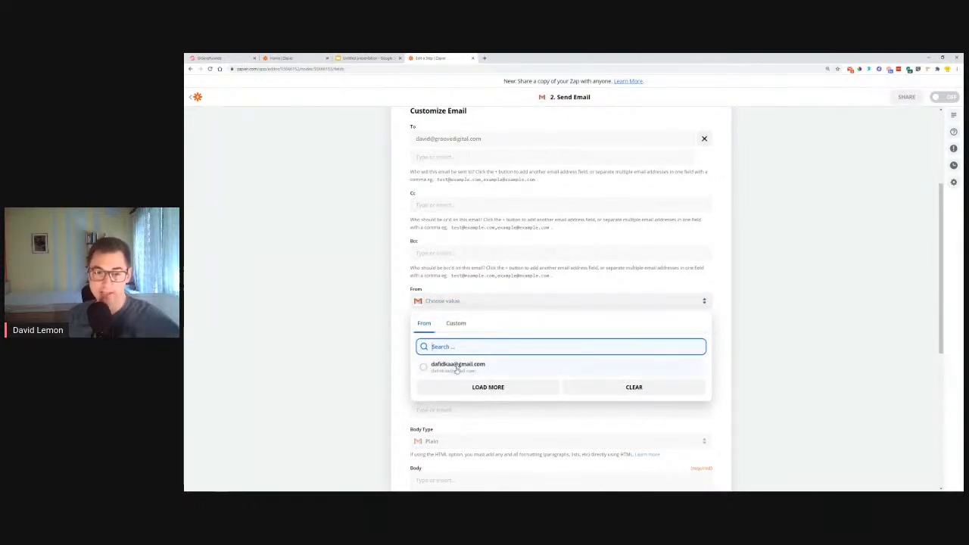
left_click(456, 367)
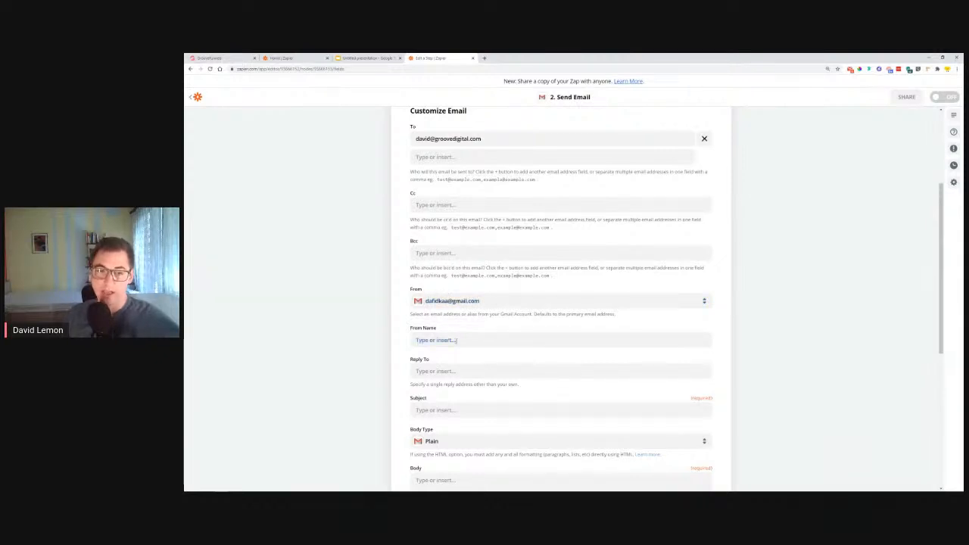
left_click(455, 339)
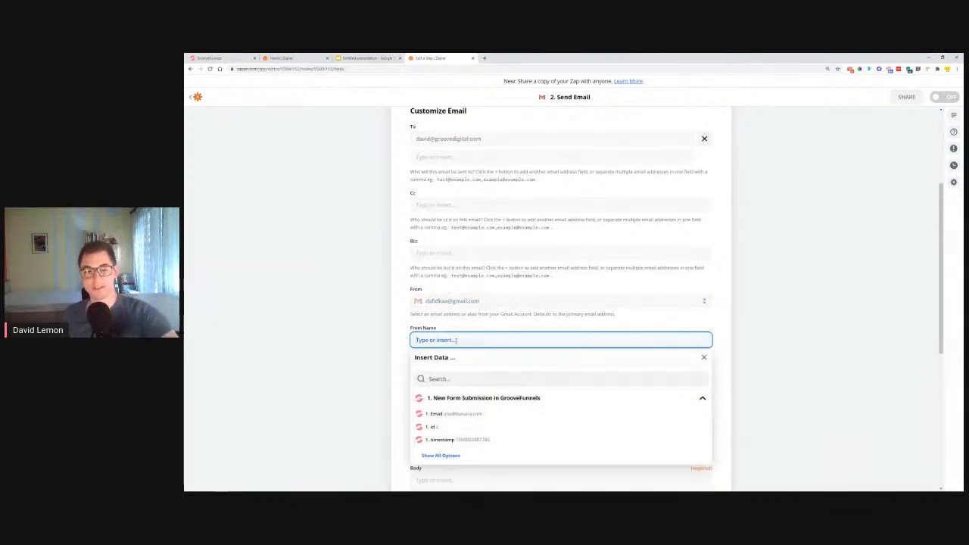
type("David")
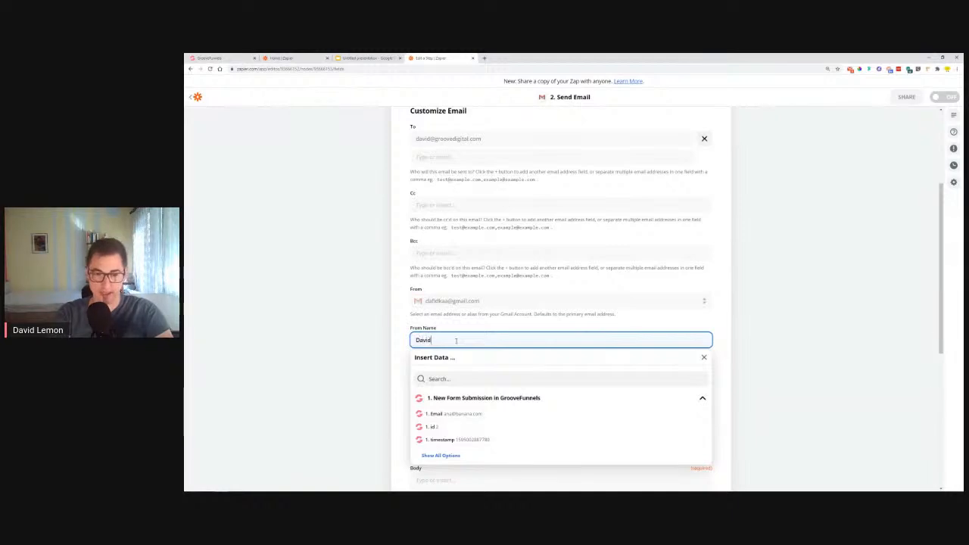
type(" Lemon")
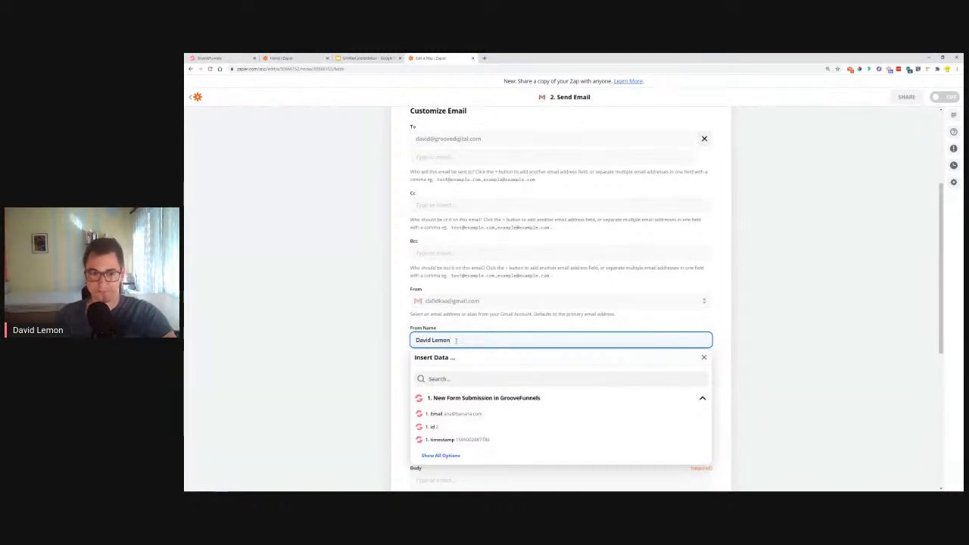
left_click(402, 345)
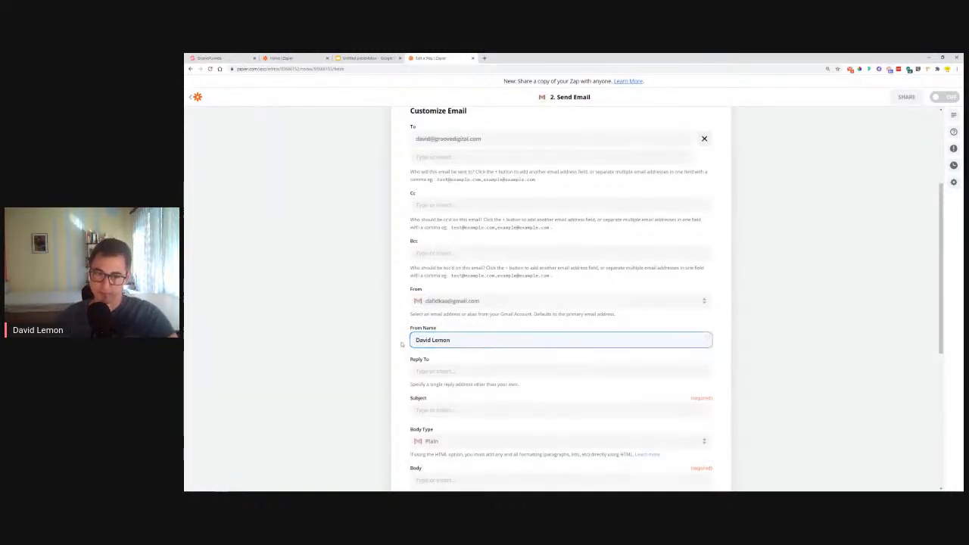
Enter the sender's Gmail address as the Reply To address
left_click(432, 370)
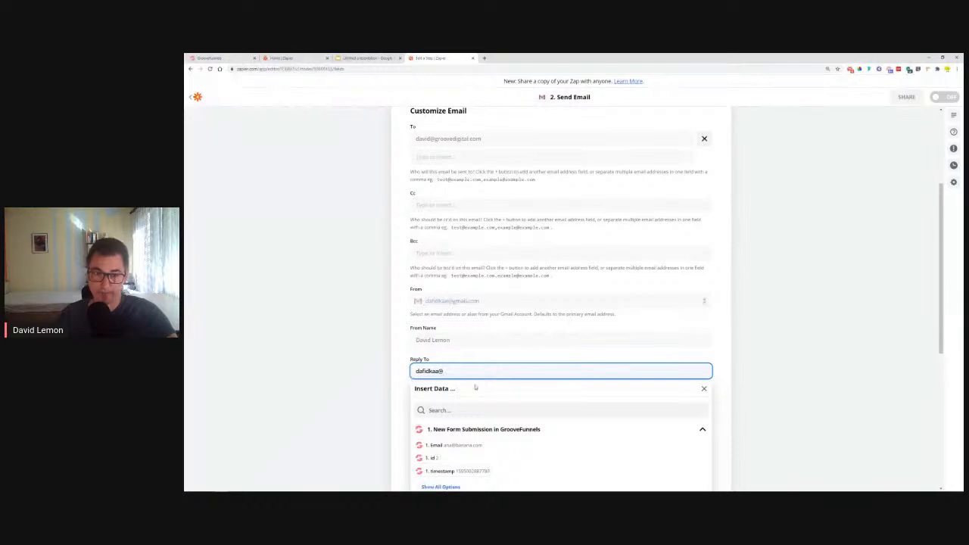
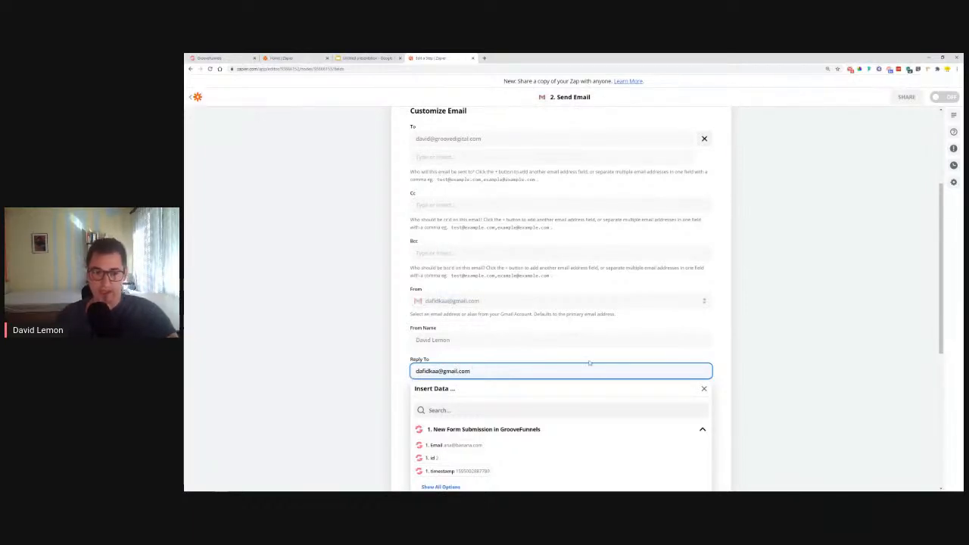
Insert the form submission's Fnaem field as the start of the email Subject, leaving out the Lname field
left_click(393, 370)
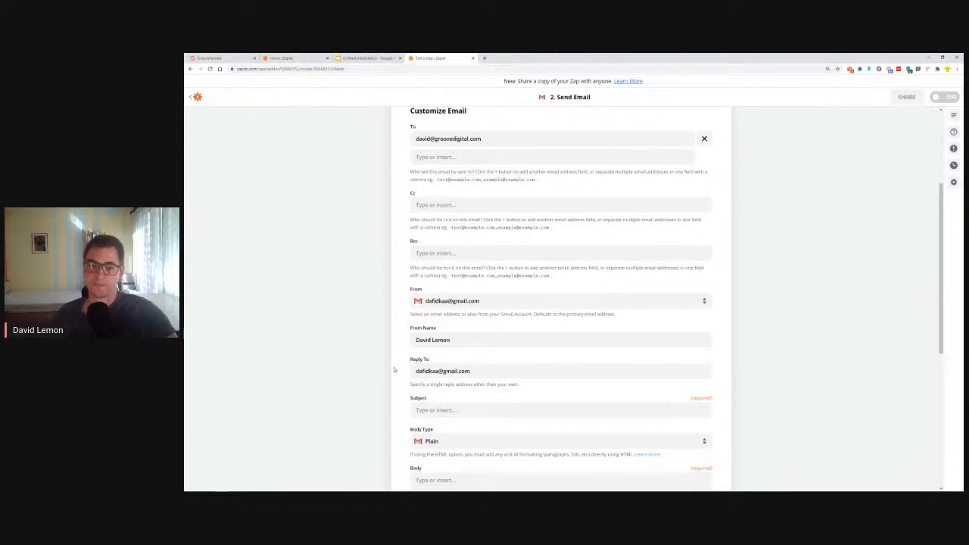
scroll(394, 370, "down", 4)
left_click(519, 249)
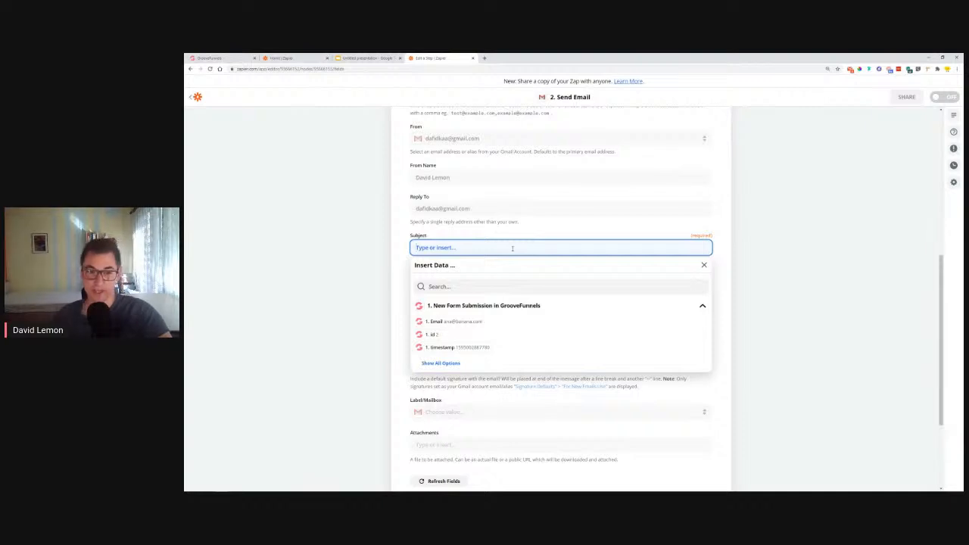
left_click(433, 364)
left_click(442, 376)
left_click(445, 362)
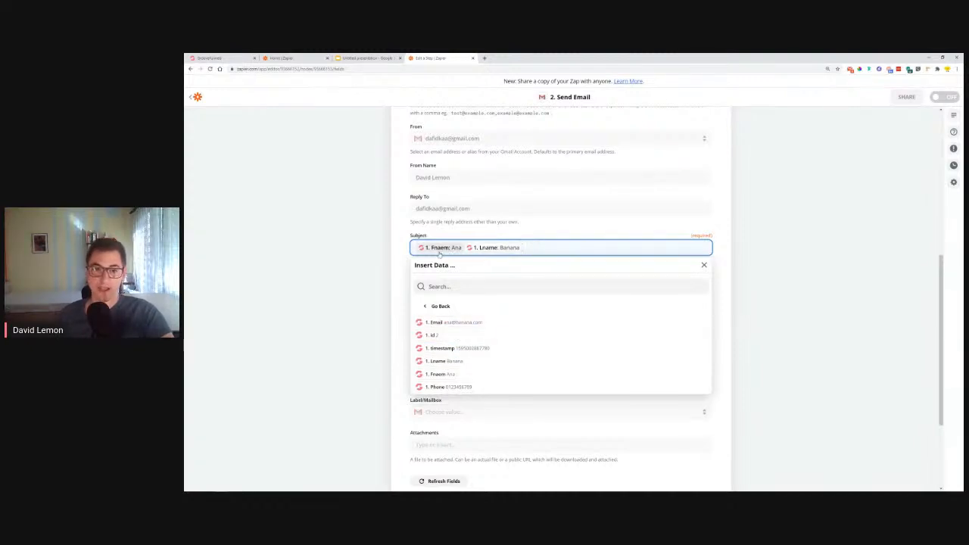
key("BackSpace")
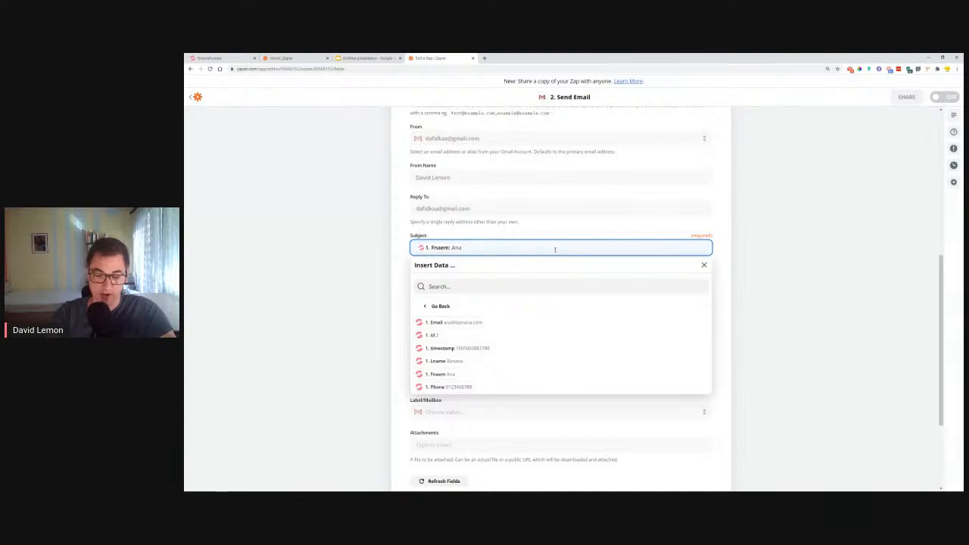
Complete the Subject with the text "Filled out a form on XYZ site" after the first-name field
type("Fille")
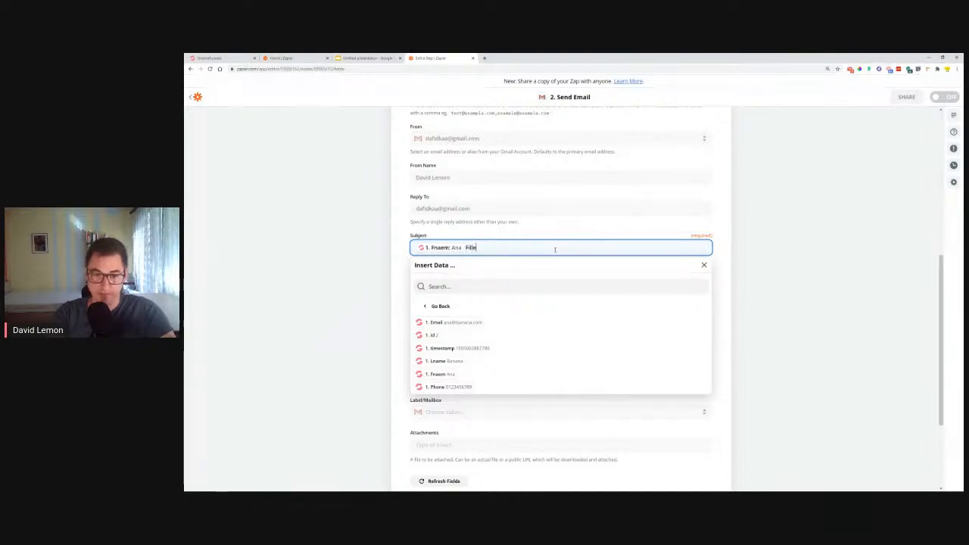
type("d out a form on")
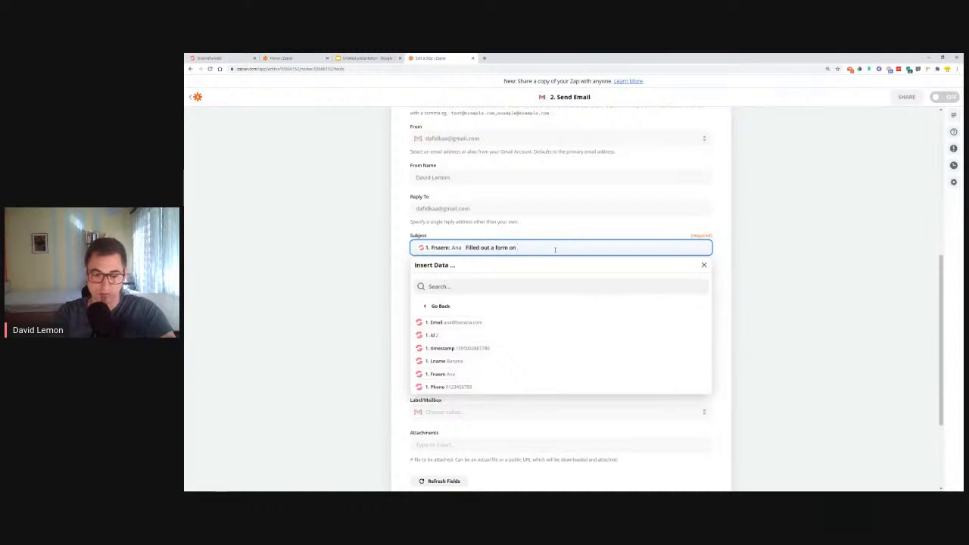
type(" x")
key("BackSpace")
type("XYZ site")
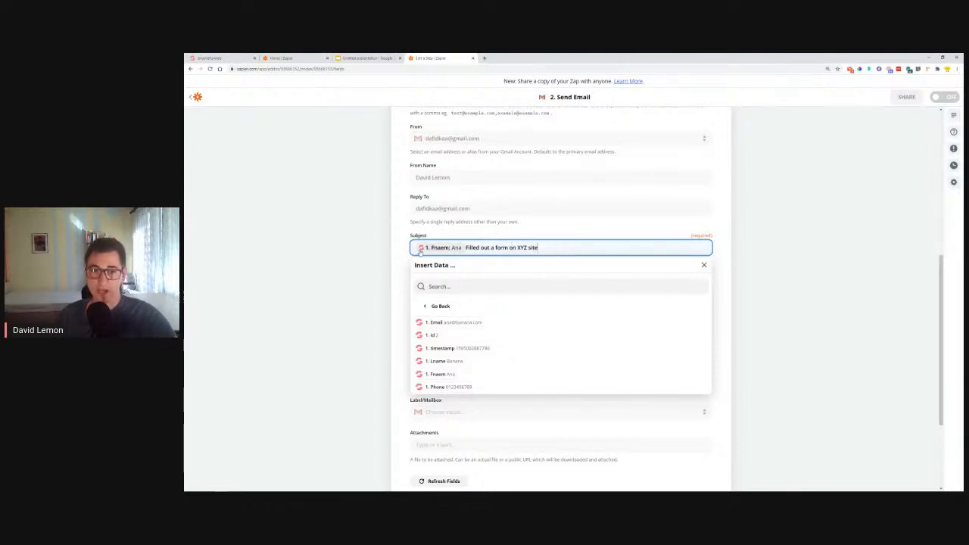
left_click(398, 267)
Choose Plain as the body type and begin the Body with "Your XYZ site has received a form submission"
left_click(454, 279)
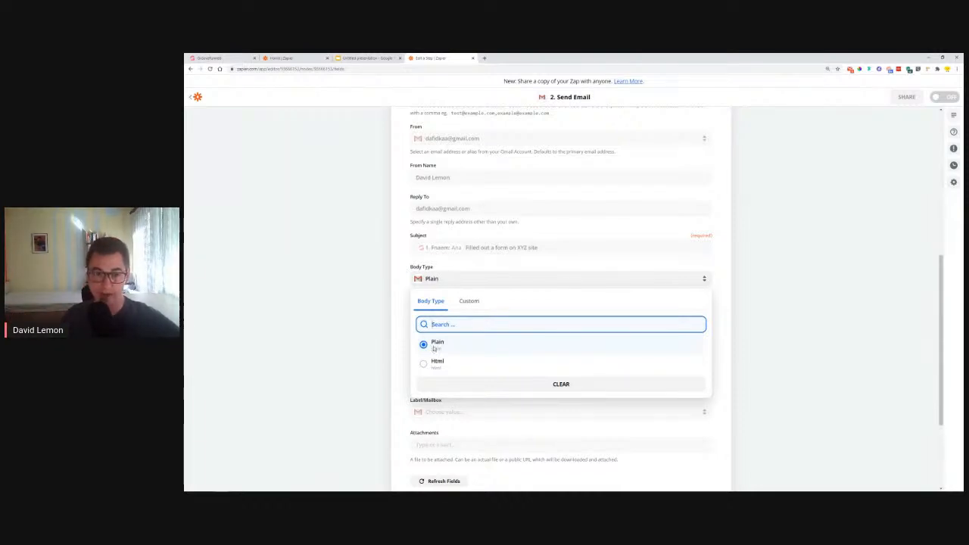
left_click(434, 348)
left_click(437, 326)
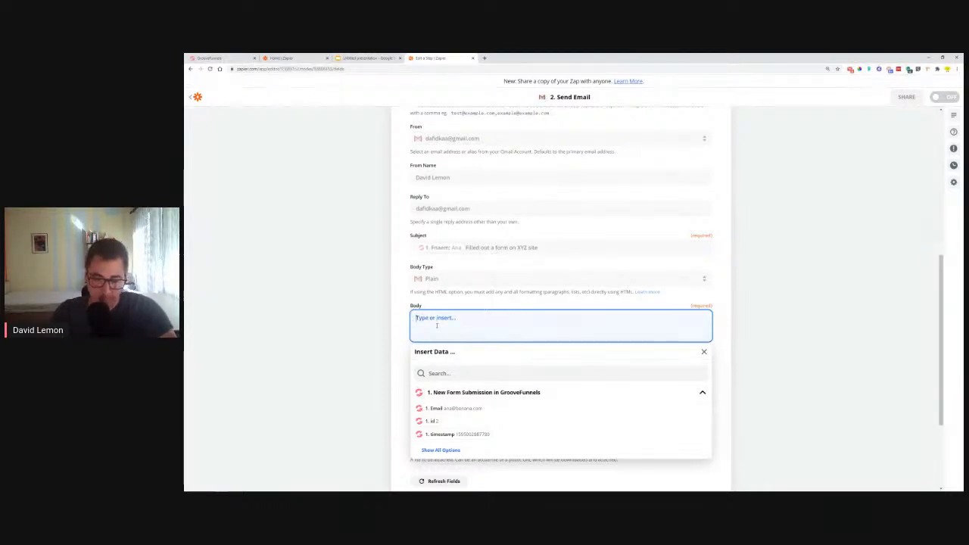
type("Your XY")
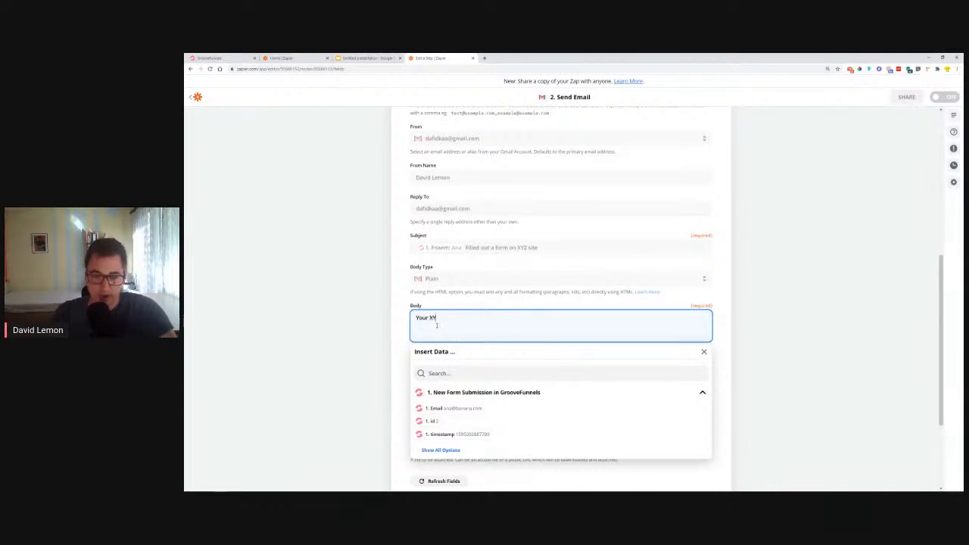
type("Z site")
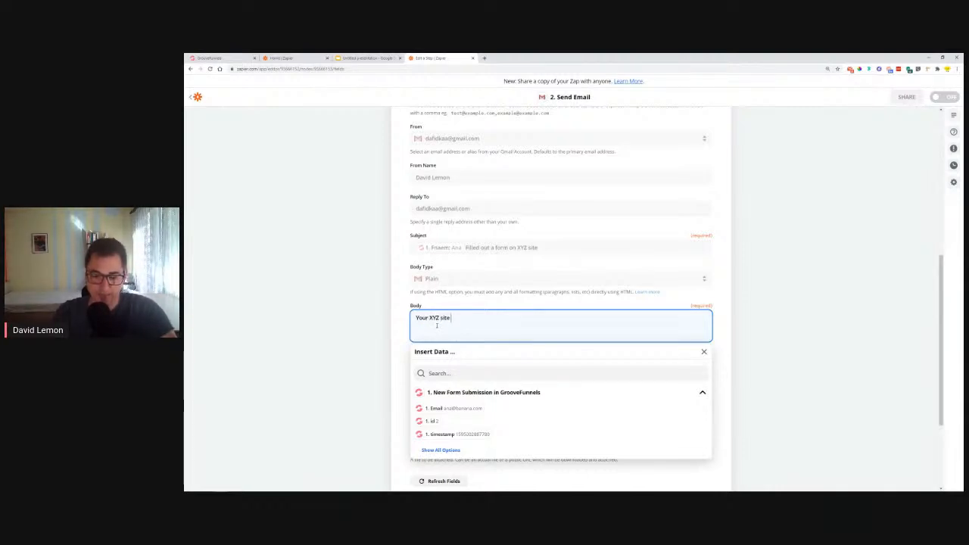
type(" has re")
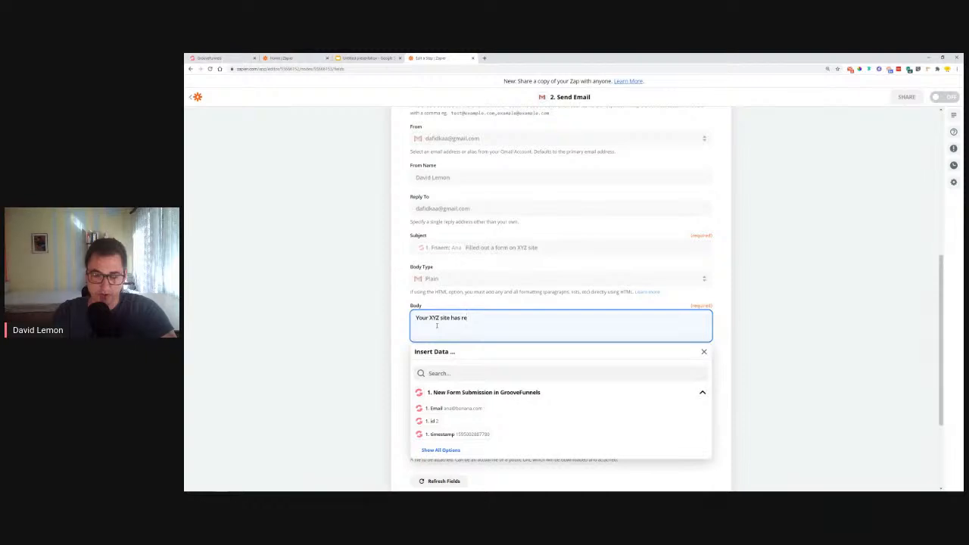
type("ceived a for")
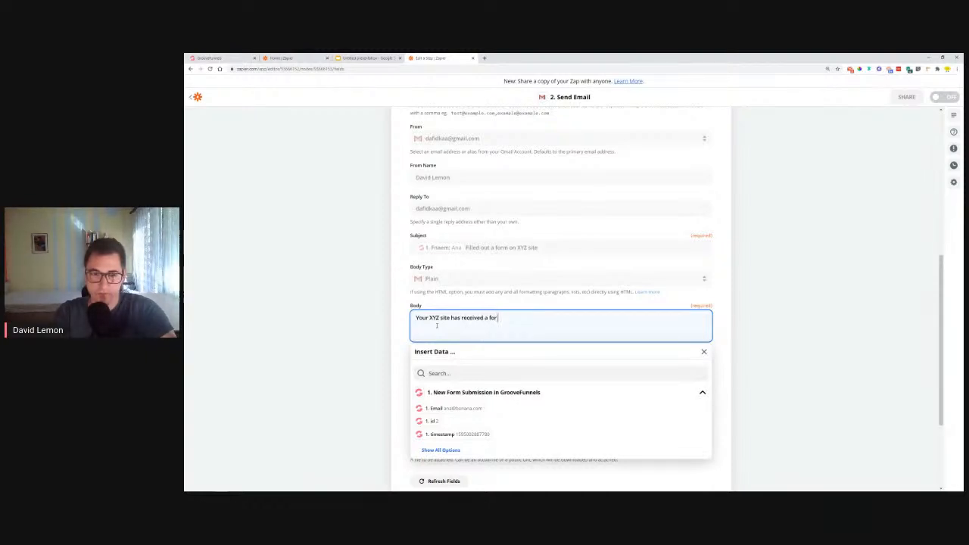
type("m subm")
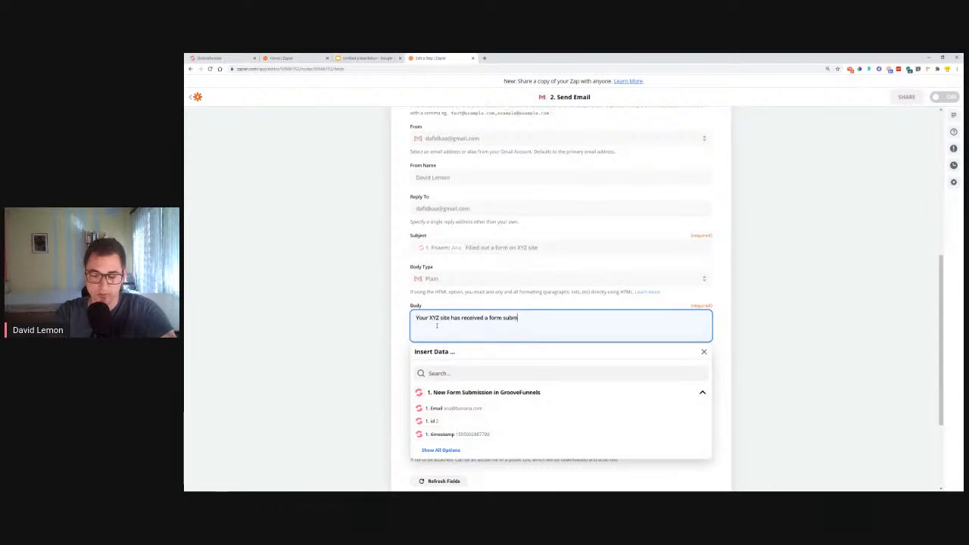
type("ission")
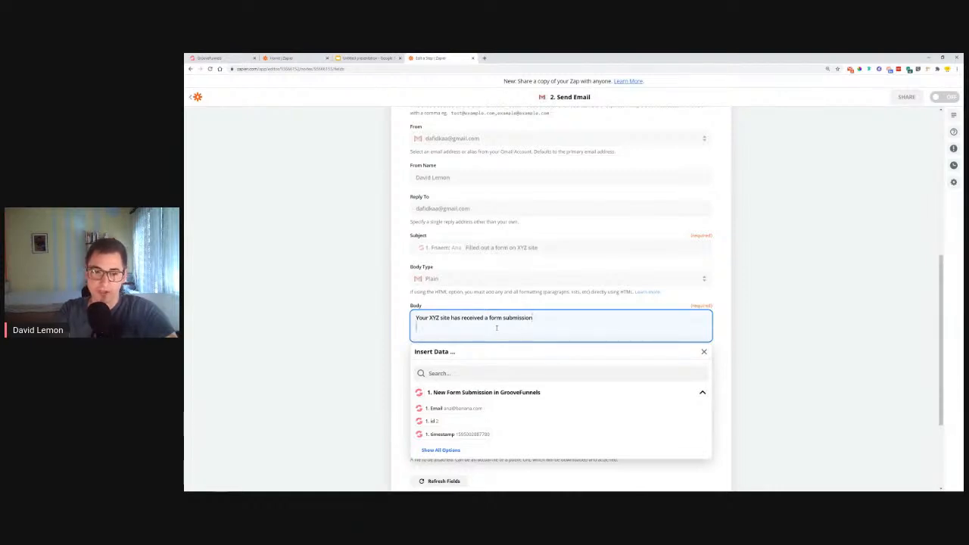
Add a "Name:" line to the Body, filled with the submission's Fnaem and Lname fields
key("Return")
type("Name:")
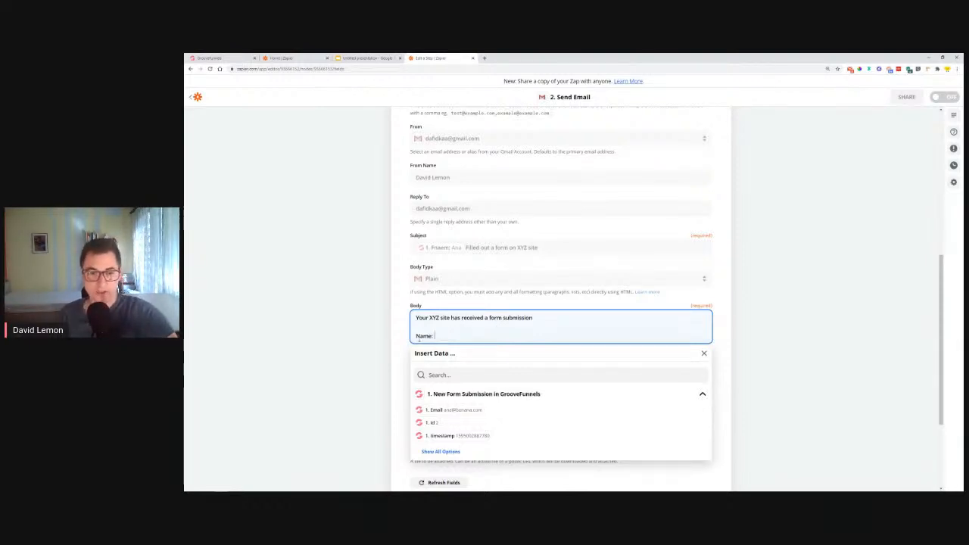
left_click(441, 451)
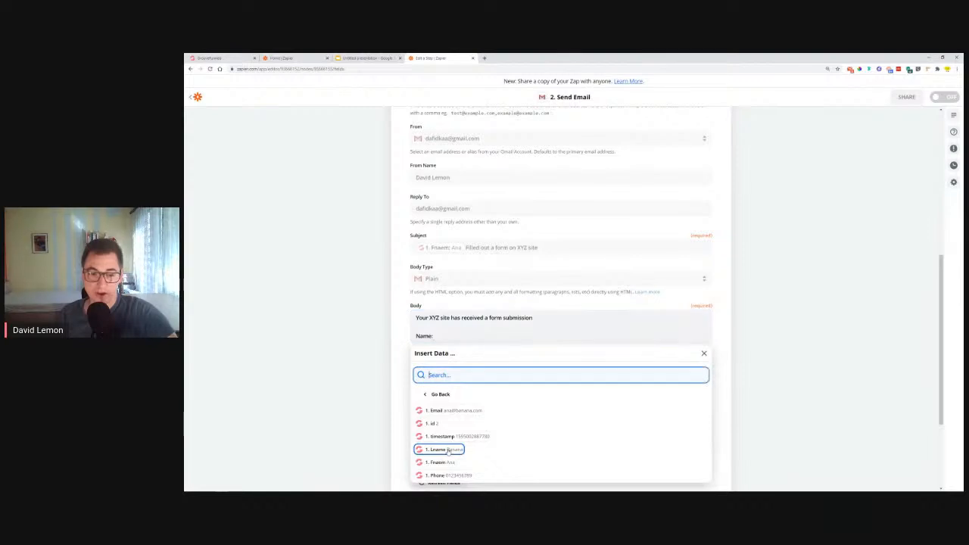
left_click(441, 463)
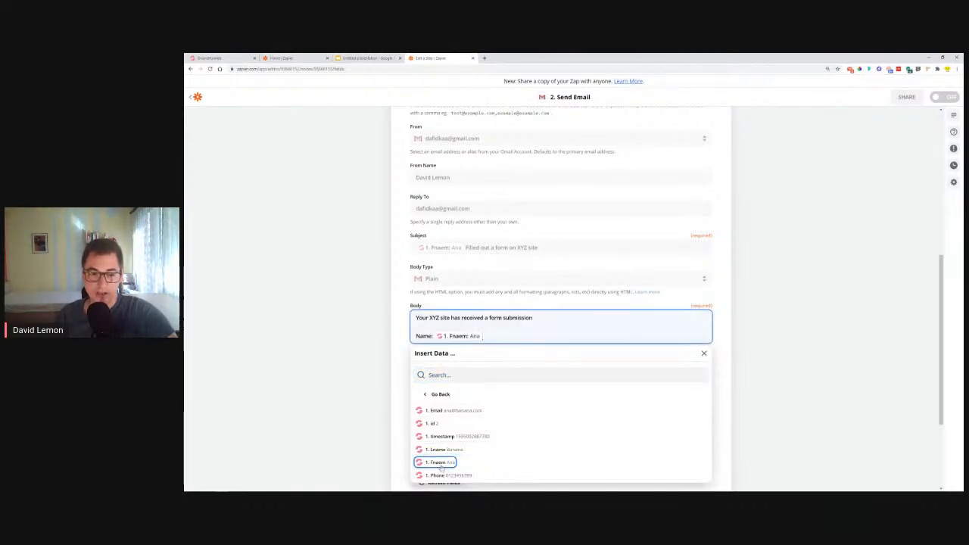
left_click(446, 451)
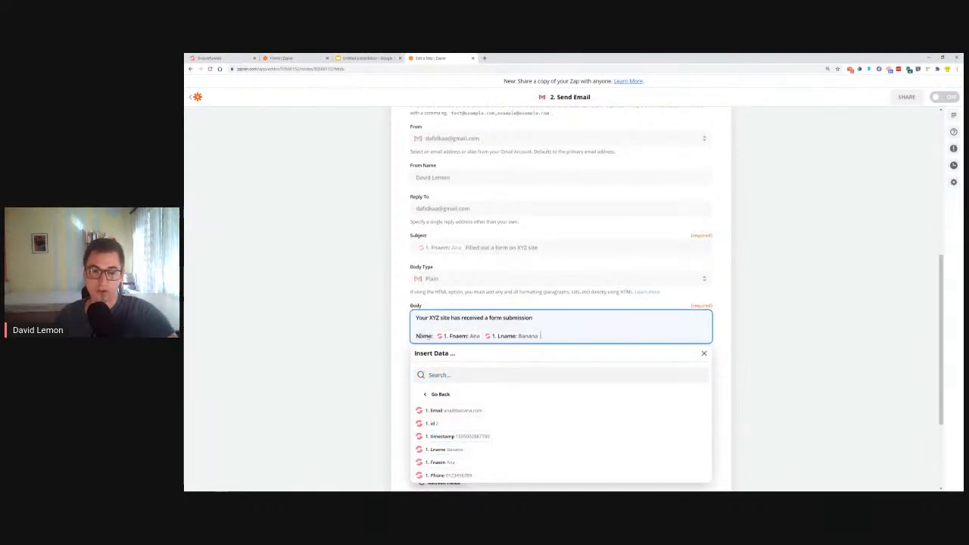
left_click(416, 336)
type("First")
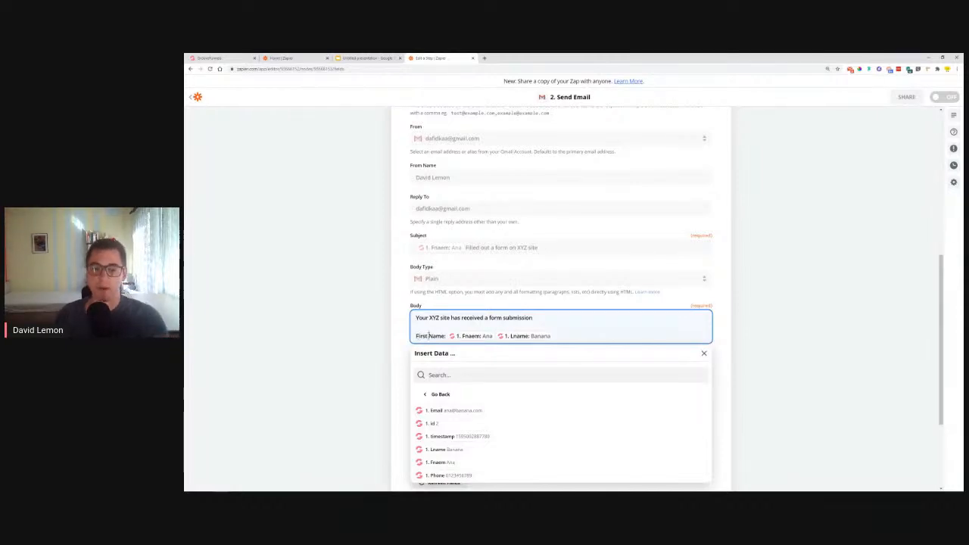
key("BackSpace")
key("BackSpace")
key("BackSpace")
key("BackSpace")
key("BackSpace")
key("BackSpace")
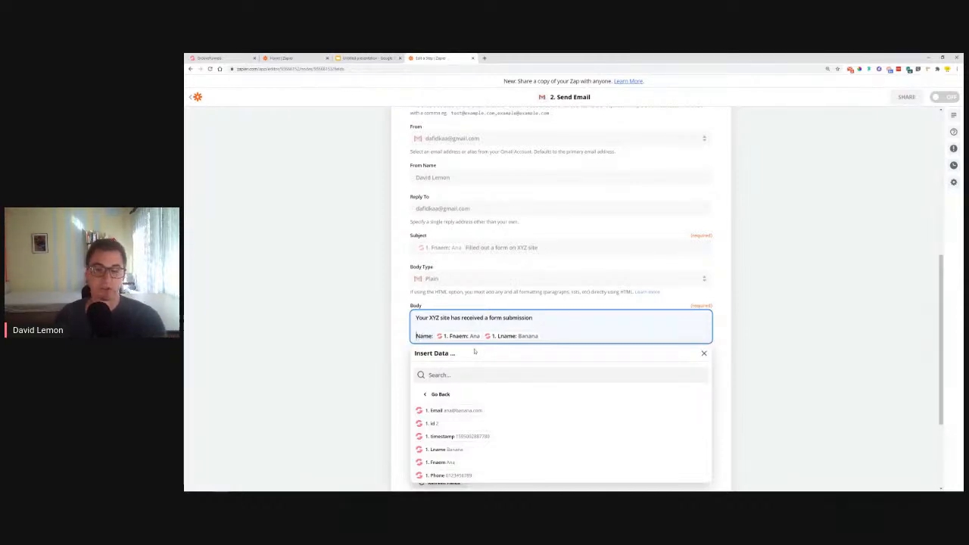
Add an "Email:" line below the name in the Body, filled with the submission's Email field
left_click(546, 336)
key("Return")
key("Return")
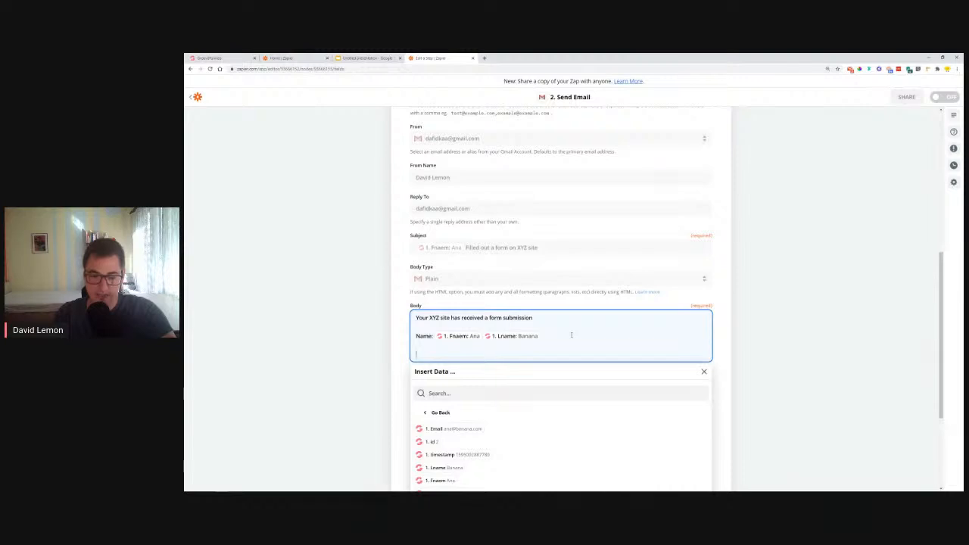
type("Email:")
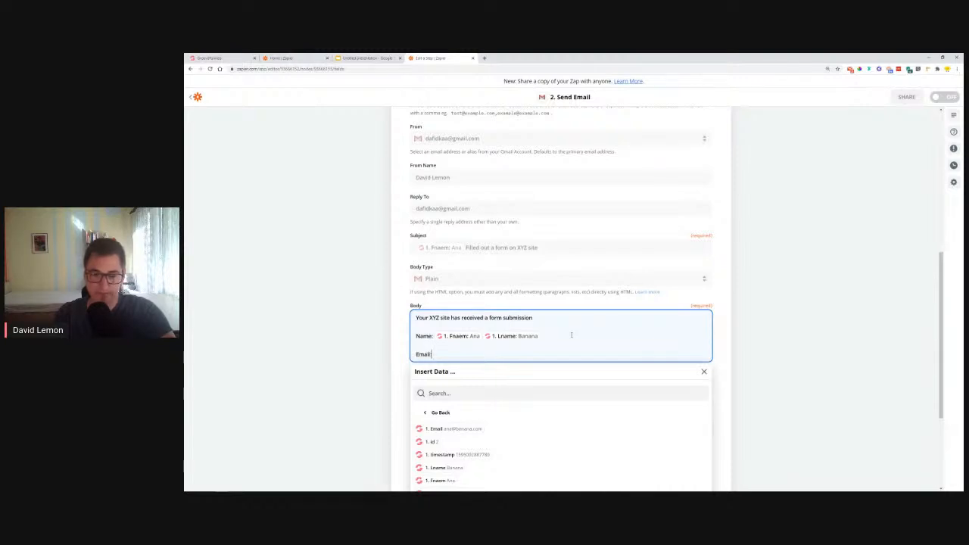
scroll(566, 340, "down", 2)
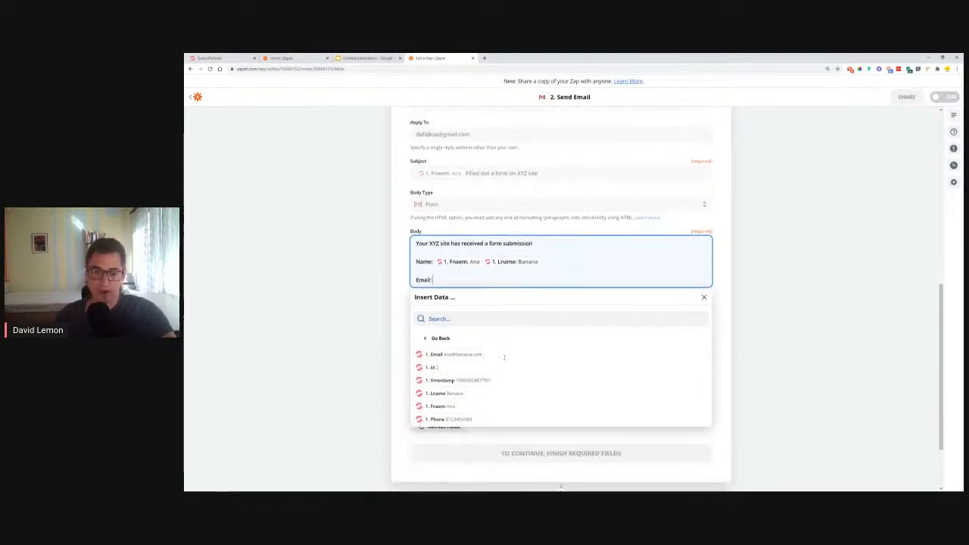
left_click(452, 348)
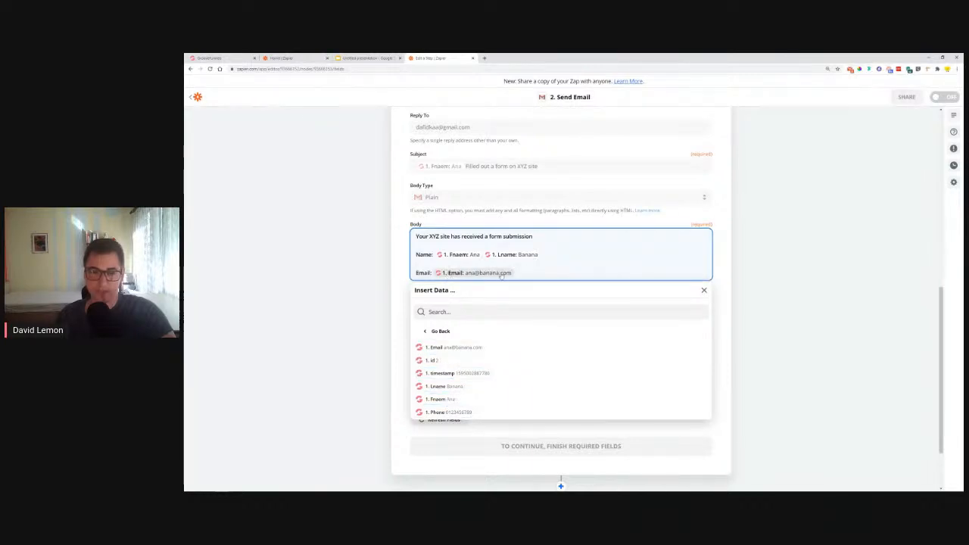
Add a "Phone:" line below the email in the Body, filled with the submission's Phone field
key("Return")
type("Phone")
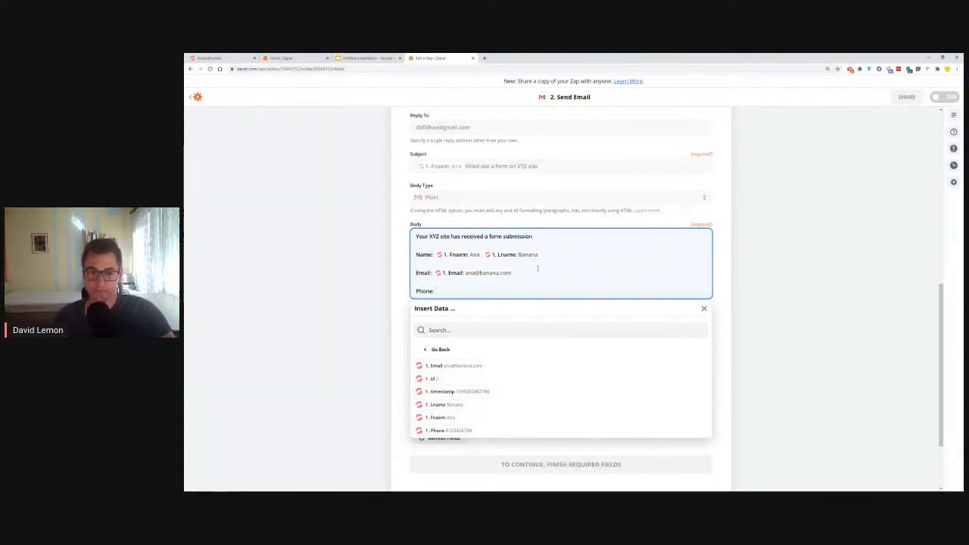
type(":")
left_click(449, 430)
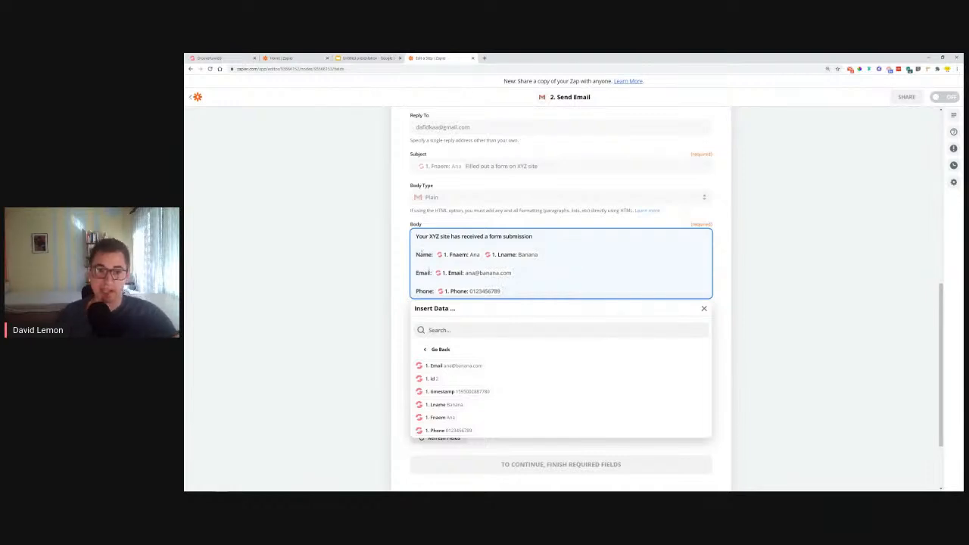
left_click(379, 266)
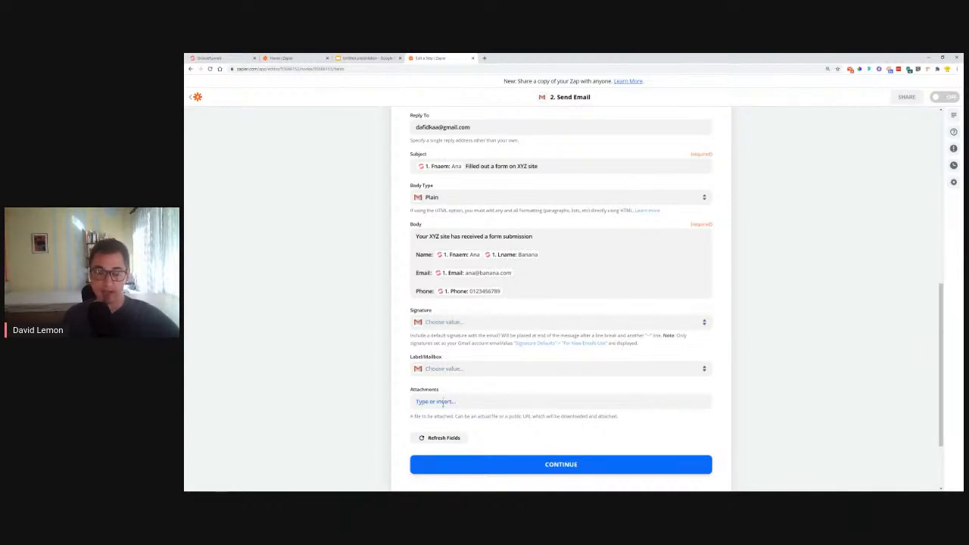
Continue to the Send Data stage, review the email preview, and run the test that sends the email through Gmail
left_click(579, 463)
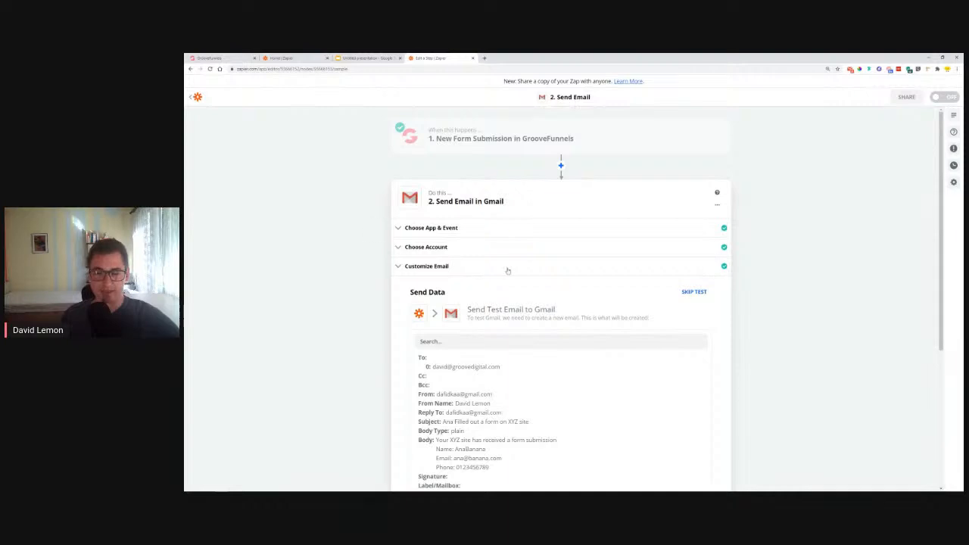
scroll(470, 286, "down", 2)
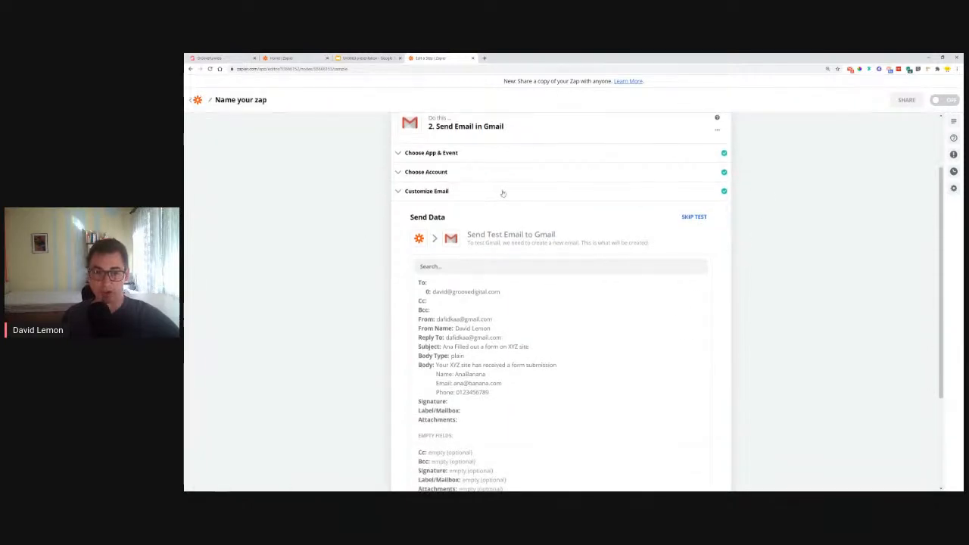
scroll(569, 245, "down", 4)
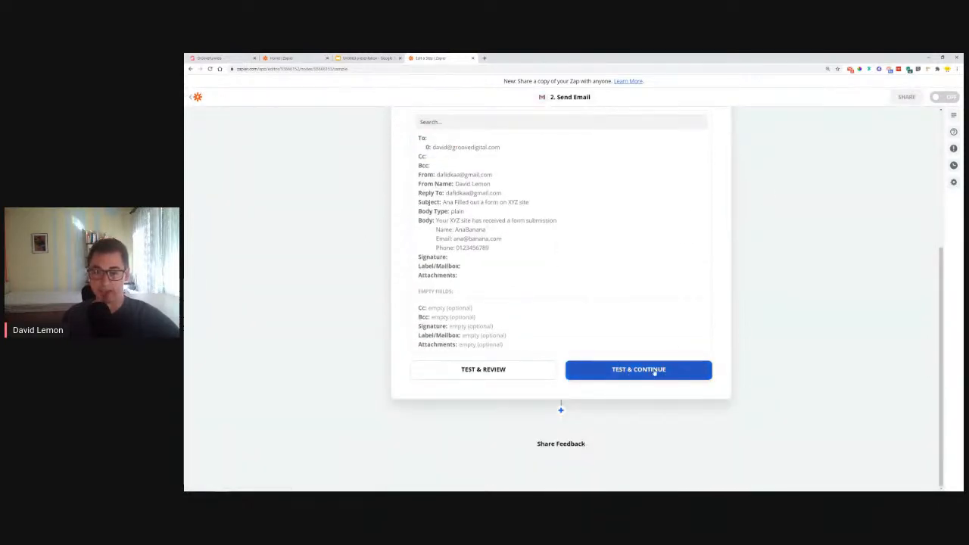
scroll(619, 373, "up", 5)
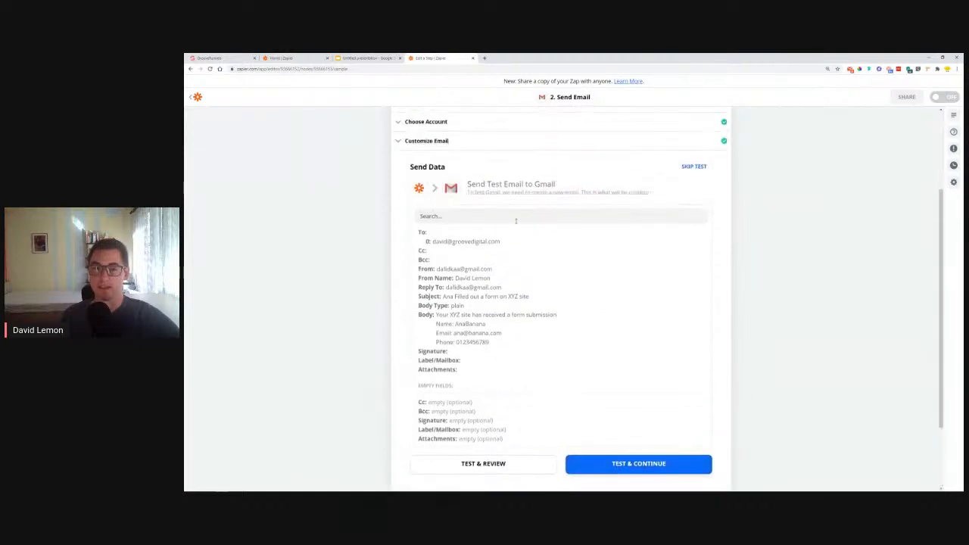
scroll(634, 379, "down", 5)
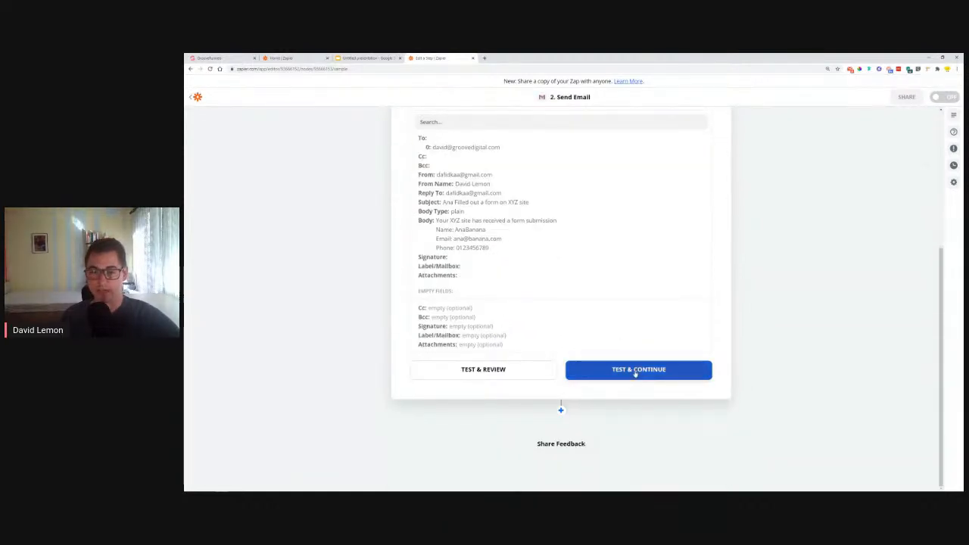
left_click(636, 371)
Move the unread emails listed in the Checker Plus for Gmail popup to the trash
left_click(851, 70)
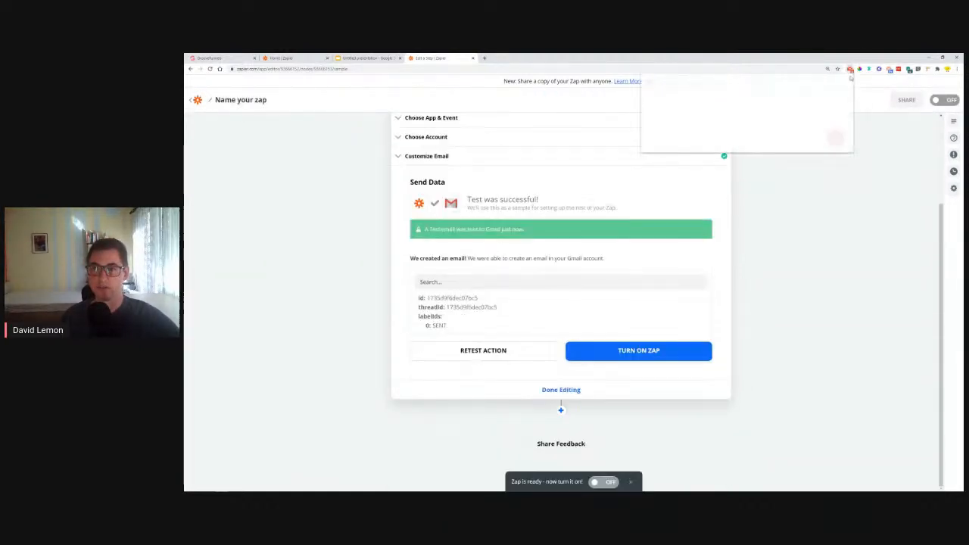
left_click(792, 119)
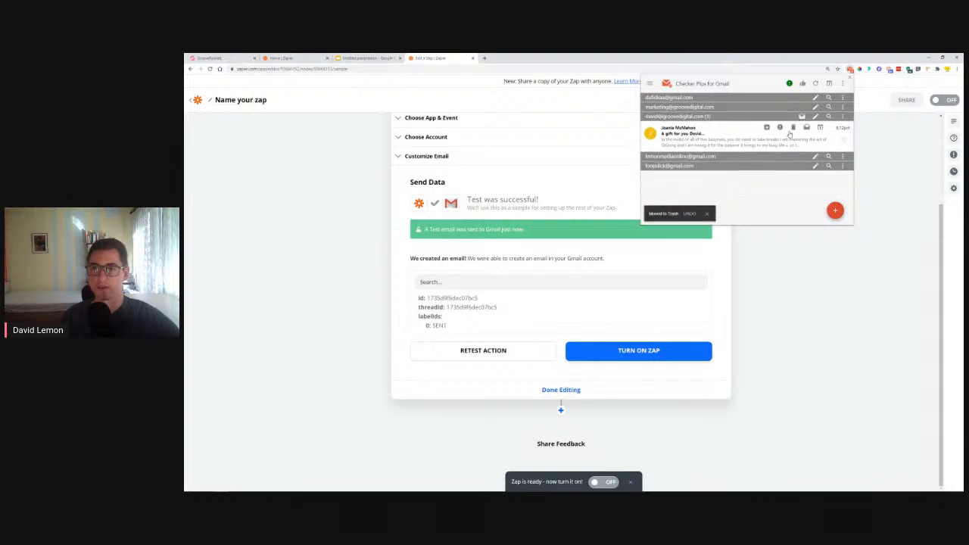
left_click(791, 130)
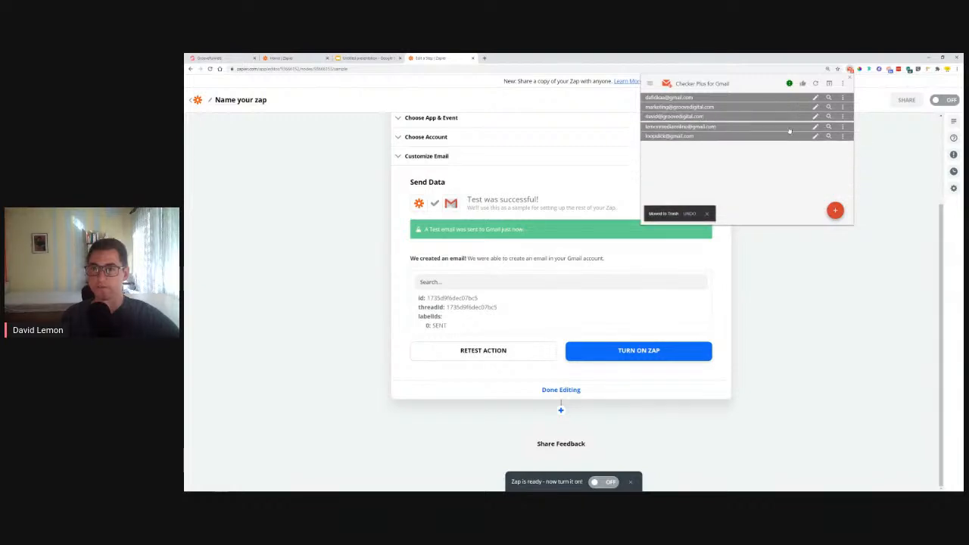
left_click(850, 70)
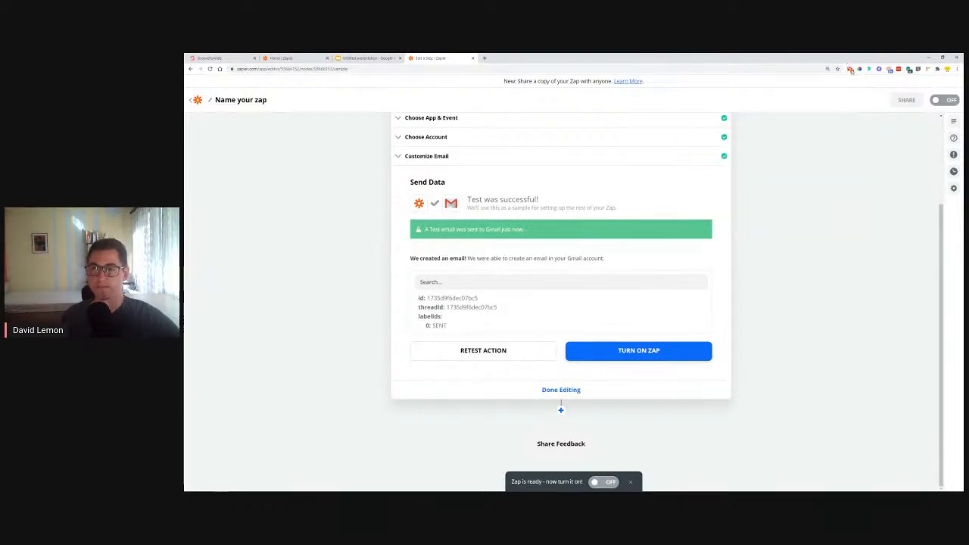
Open the received form-submission test email in Checker Plus for Gmail and review its subject and body
left_click(850, 70)
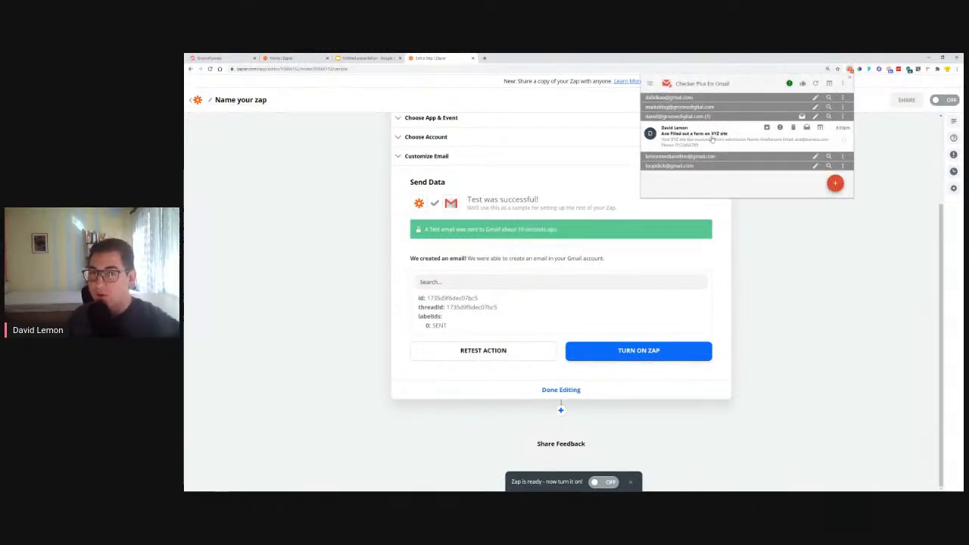
left_click(671, 143)
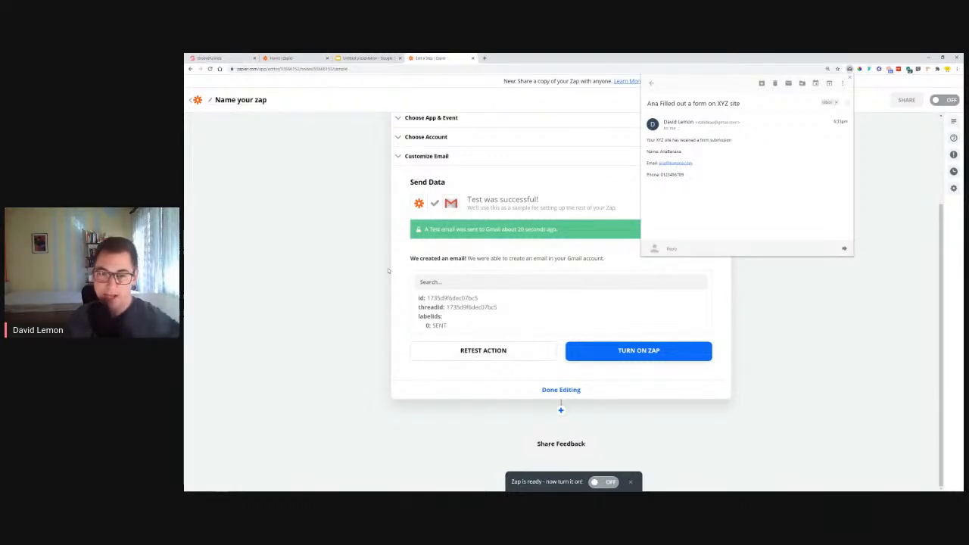
left_click(850, 79)
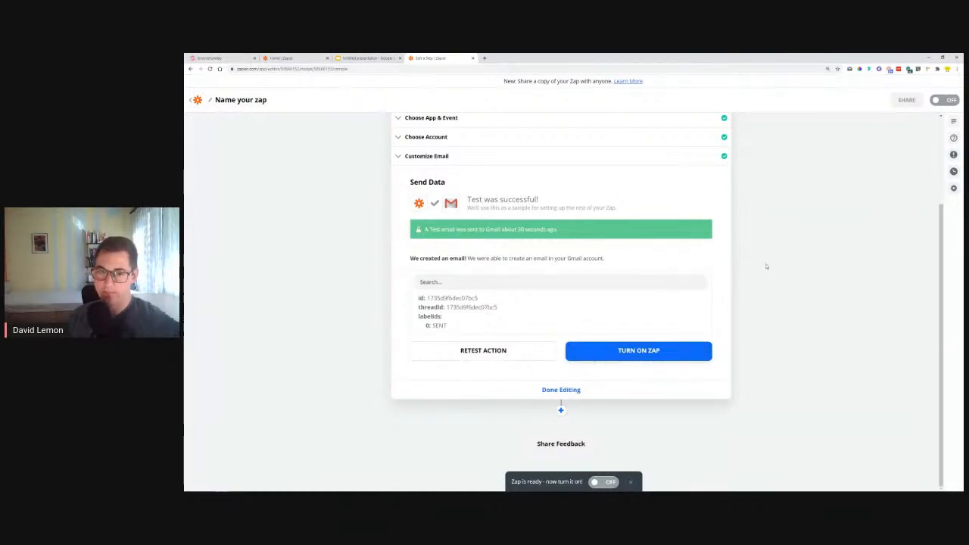
Add a third Zap step with Gmail's Send Email event and continue with the connected Gmail account
left_click(561, 411)
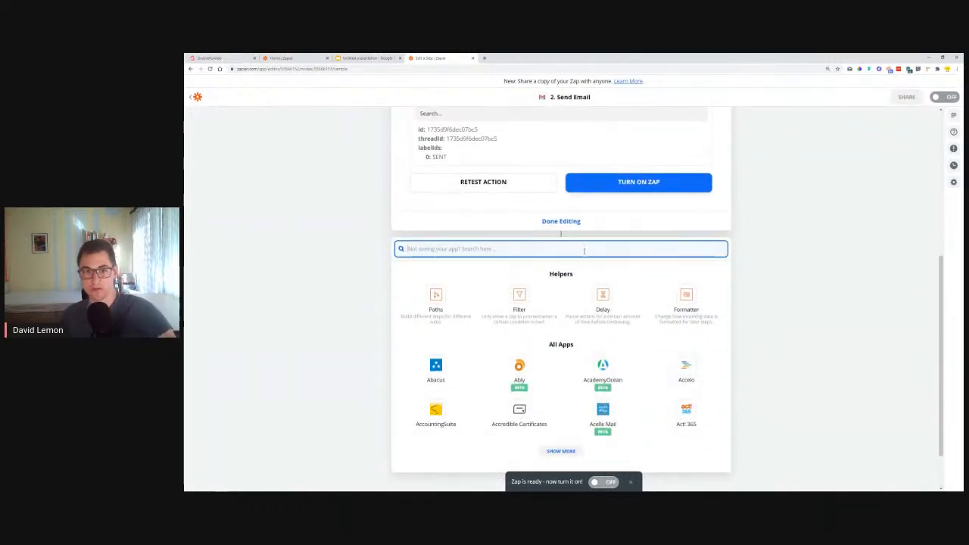
type("gmail")
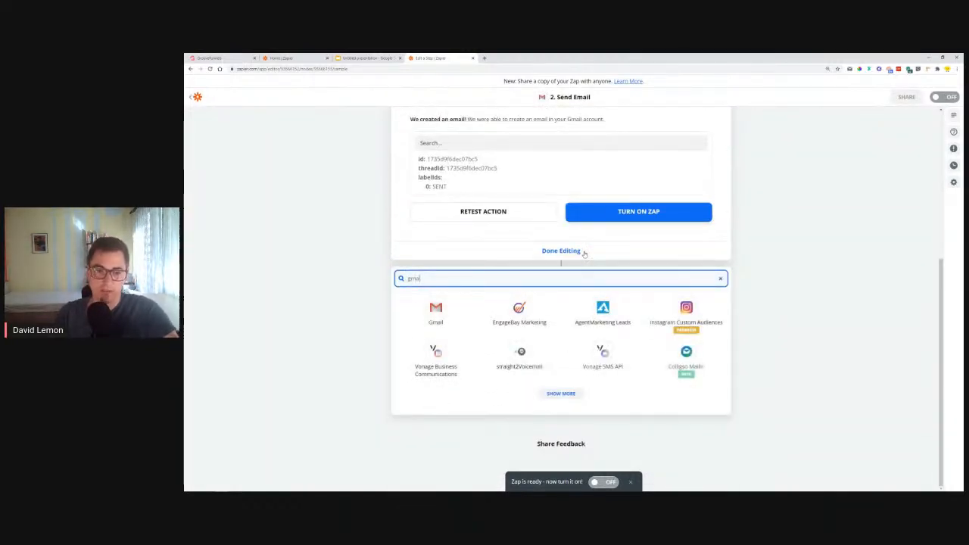
left_click(437, 310)
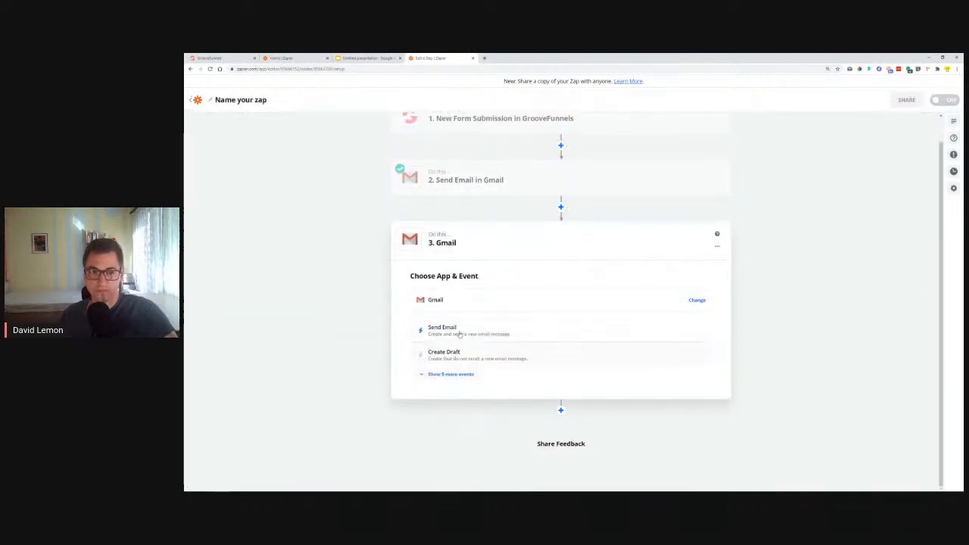
left_click(455, 330)
left_click(478, 372)
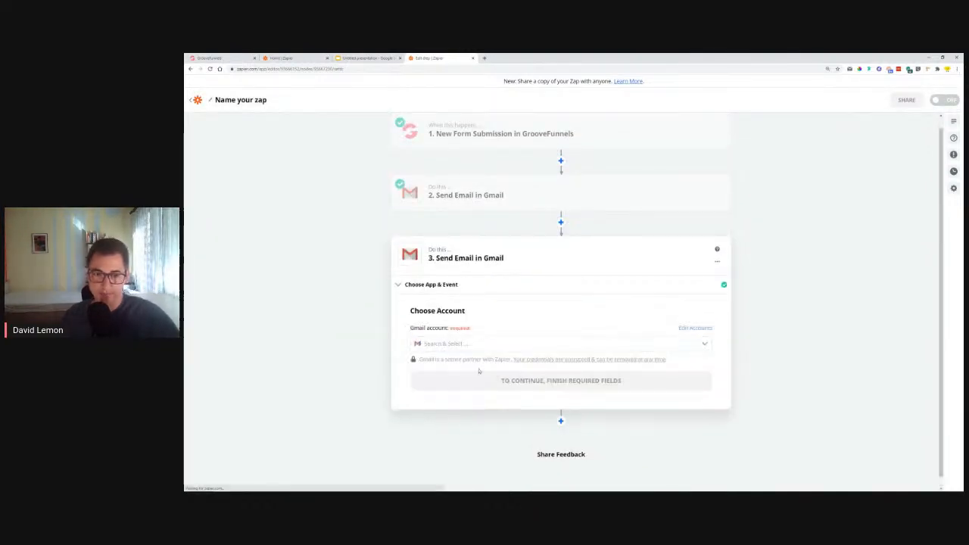
left_click(451, 364)
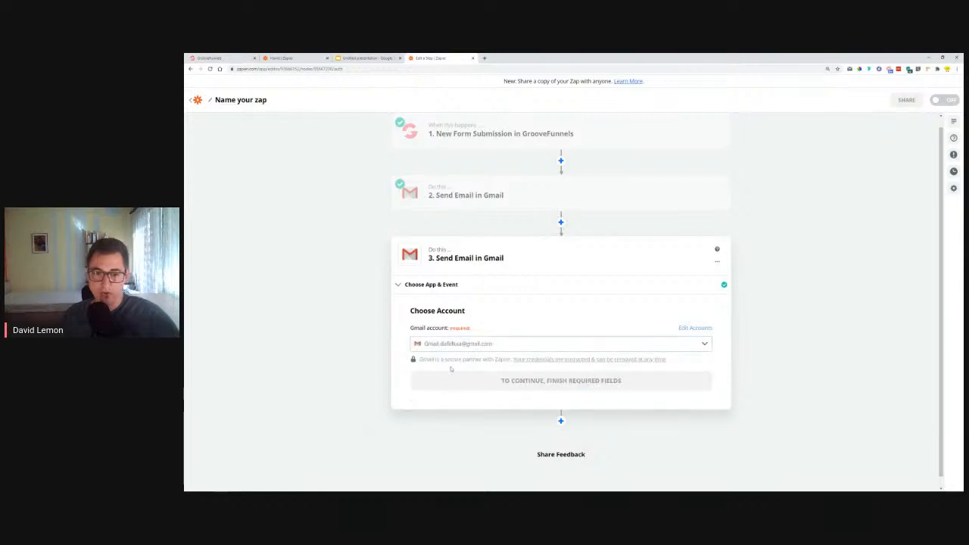
left_click(451, 381)
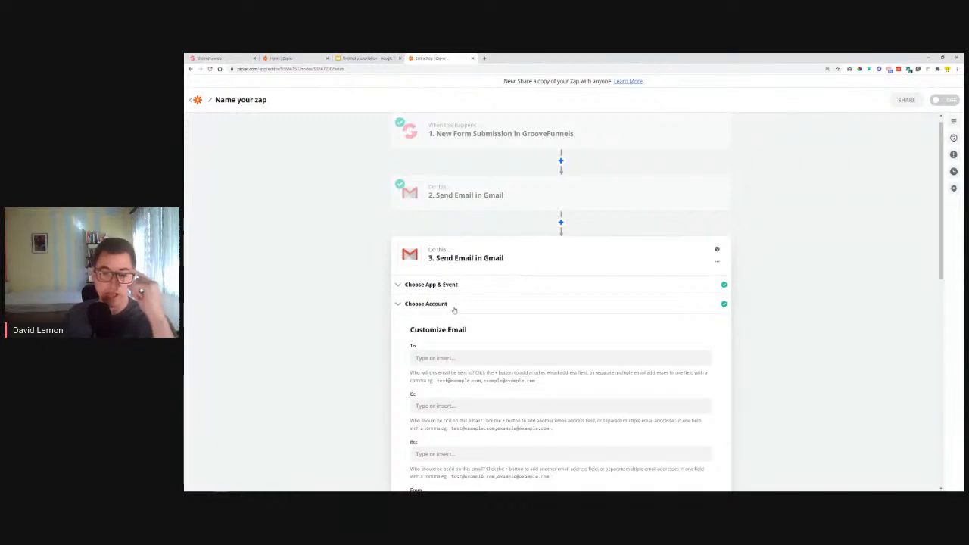
Fill the To field of the new email with the GrooveFunnels submission's Email field
scroll(534, 340, "down", 1)
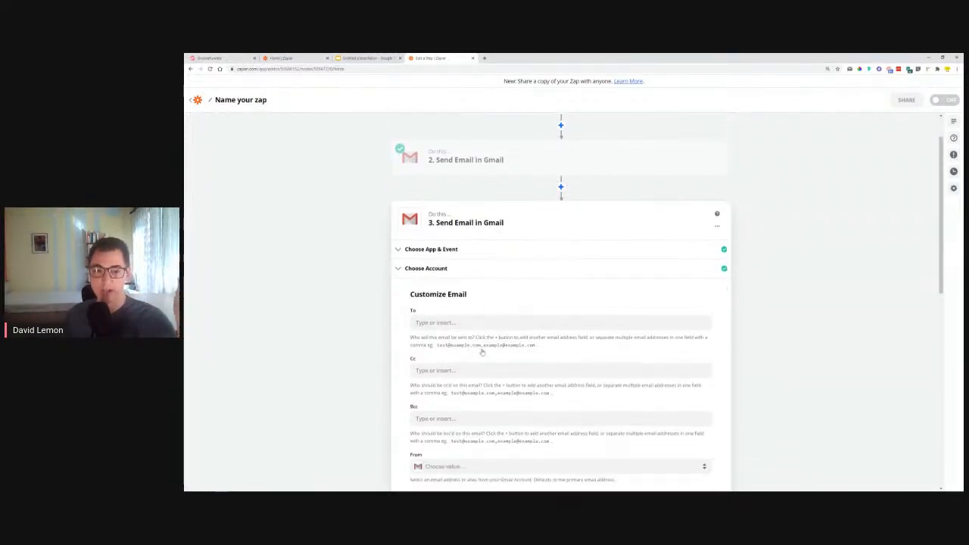
left_click(470, 318)
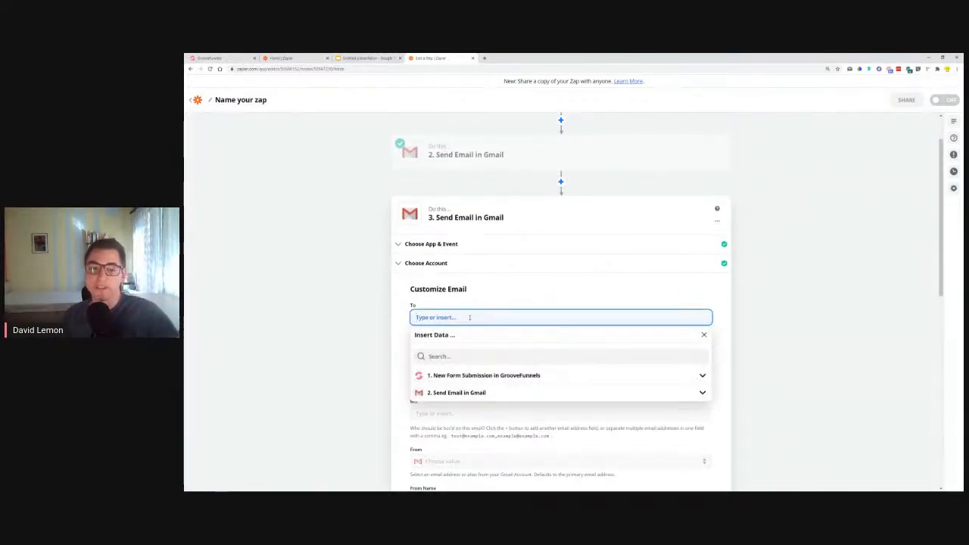
left_click(455, 376)
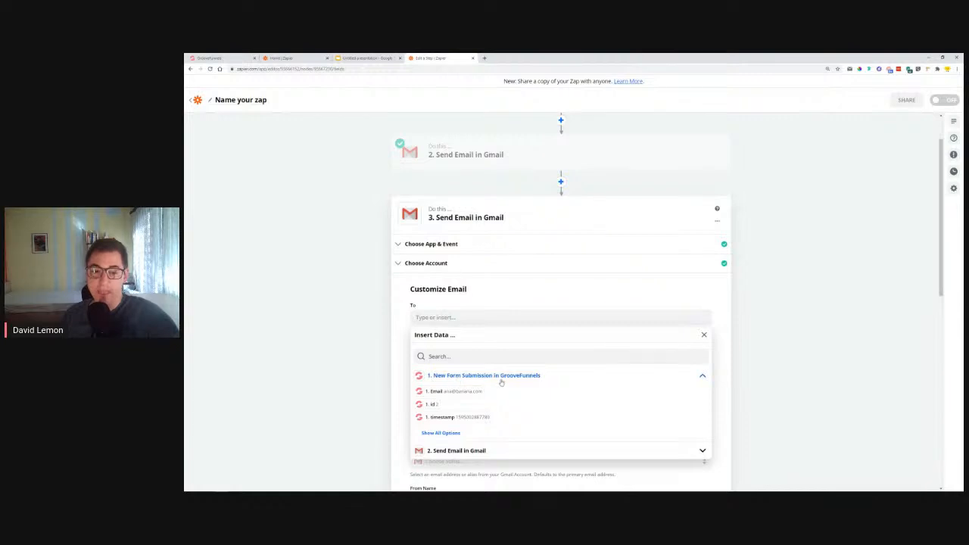
left_click(441, 393)
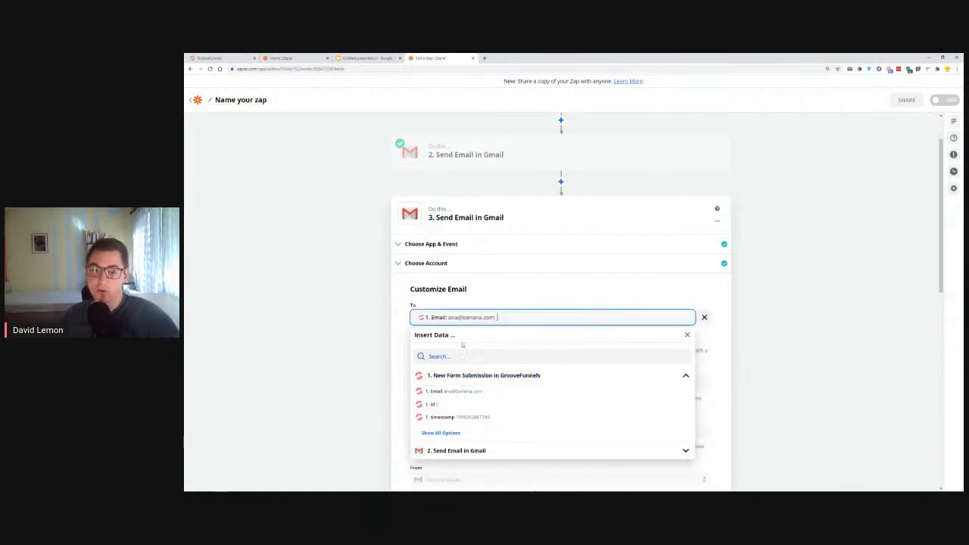
Switch to the Google Slides presentation, view the "#5 - Automating Follow-ups" slide, and return to the Zap editor
left_click(361, 57)
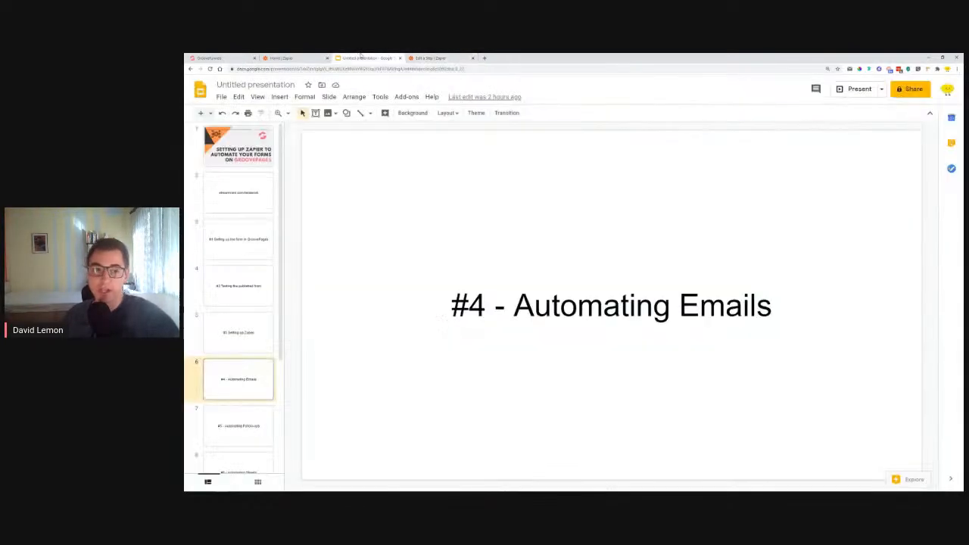
left_click(232, 419)
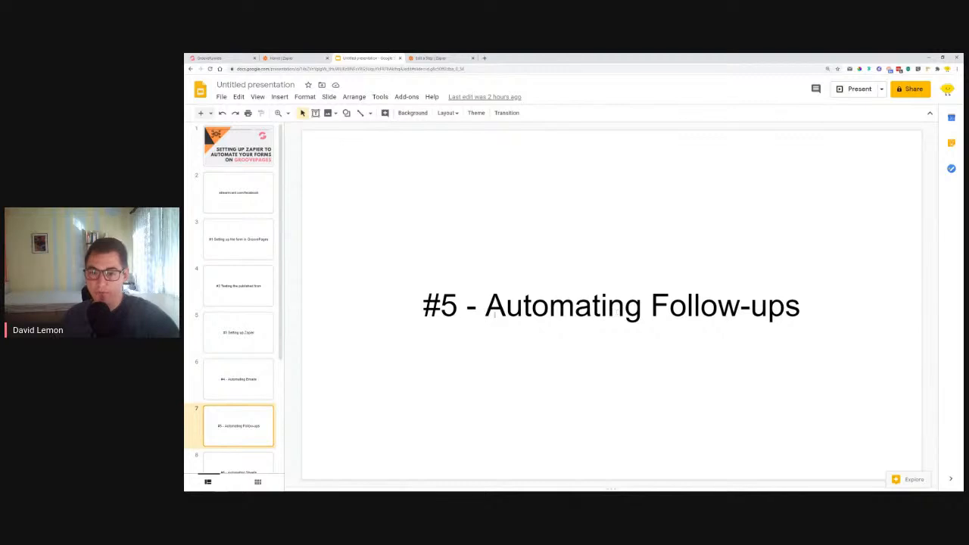
left_click_drag(485, 305, 800, 306)
left_click(430, 57)
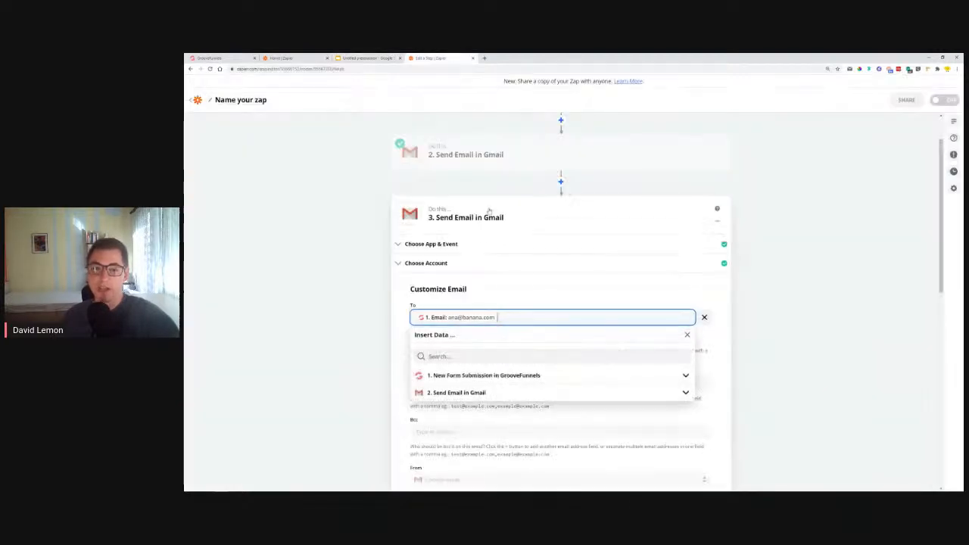
Choose the Gmail account's address as From and enter the sender's full name as From Name
left_click(594, 297)
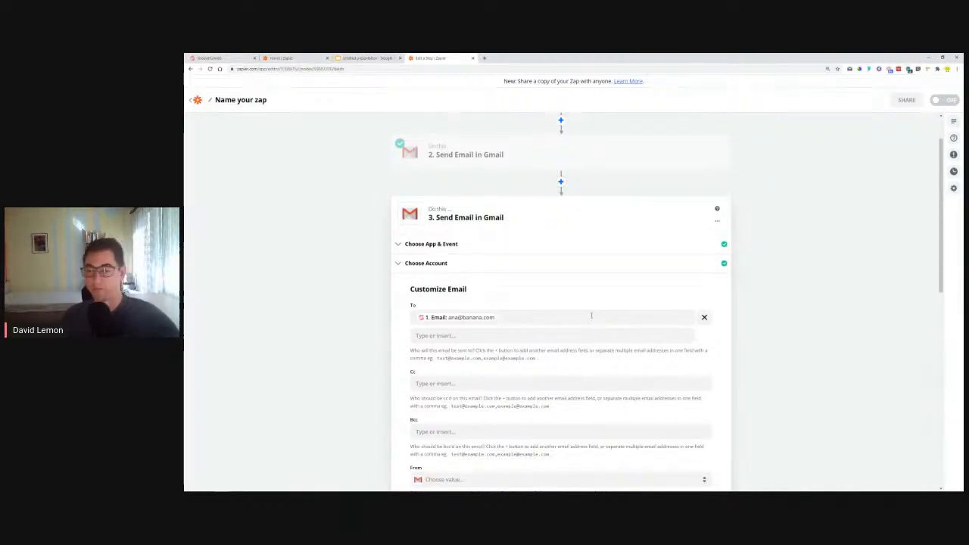
scroll(352, 369, "down", 1)
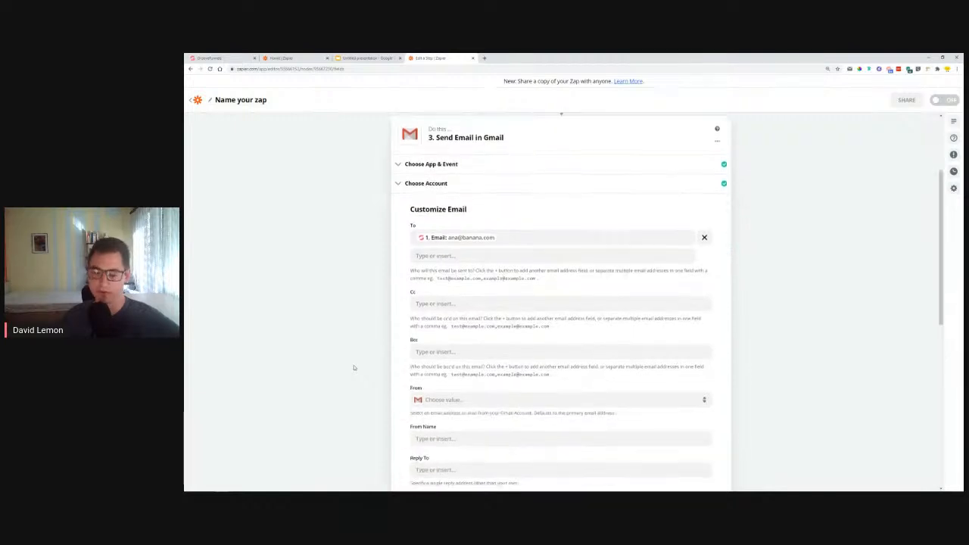
left_click(456, 399)
scroll(456, 400, "down", 1)
left_click(454, 377)
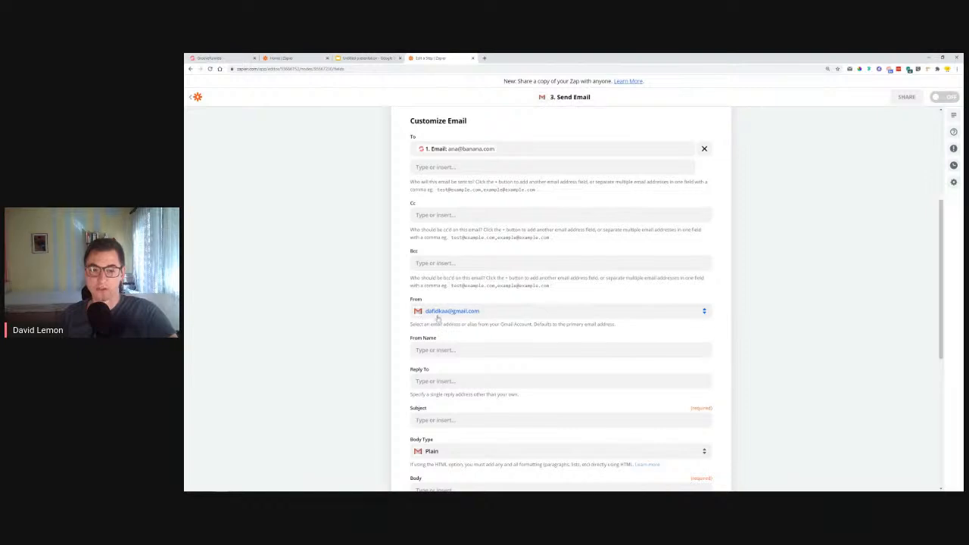
left_click(471, 350)
type("David Lemon")
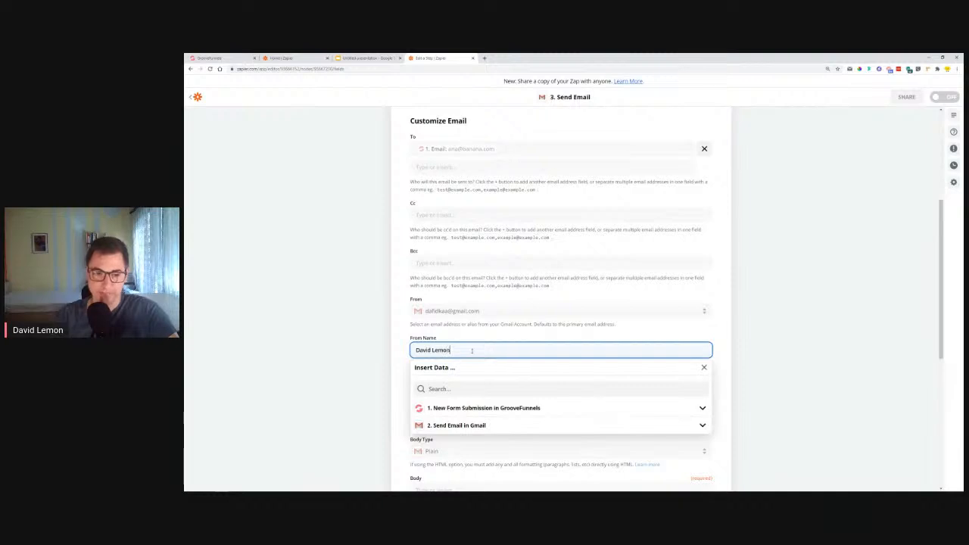
left_click(393, 351)
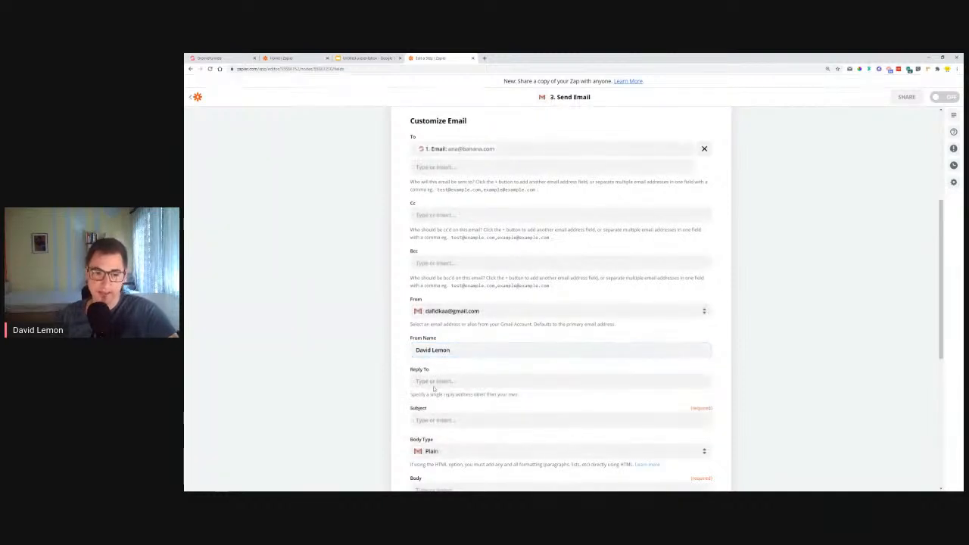
Enter the sender's own email address in the Reply To field
left_click(447, 381)
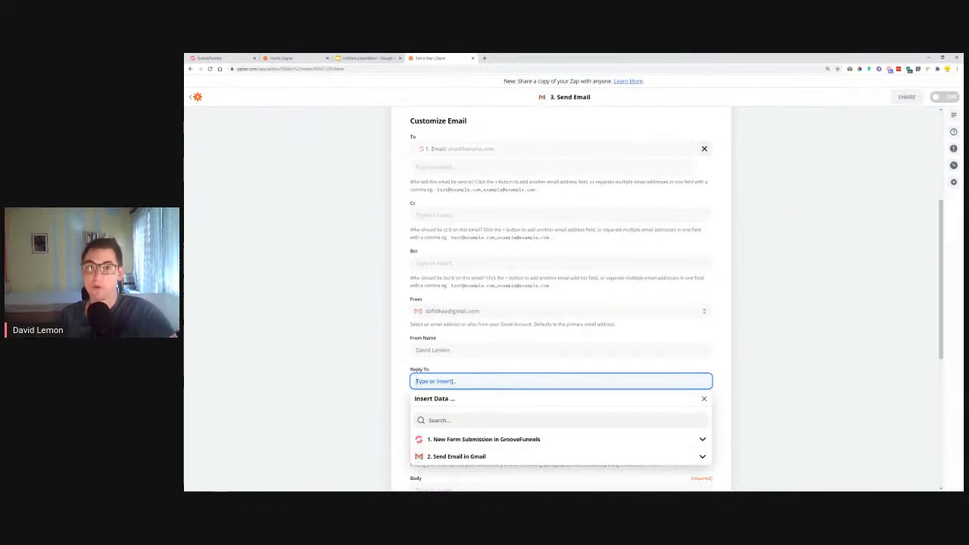
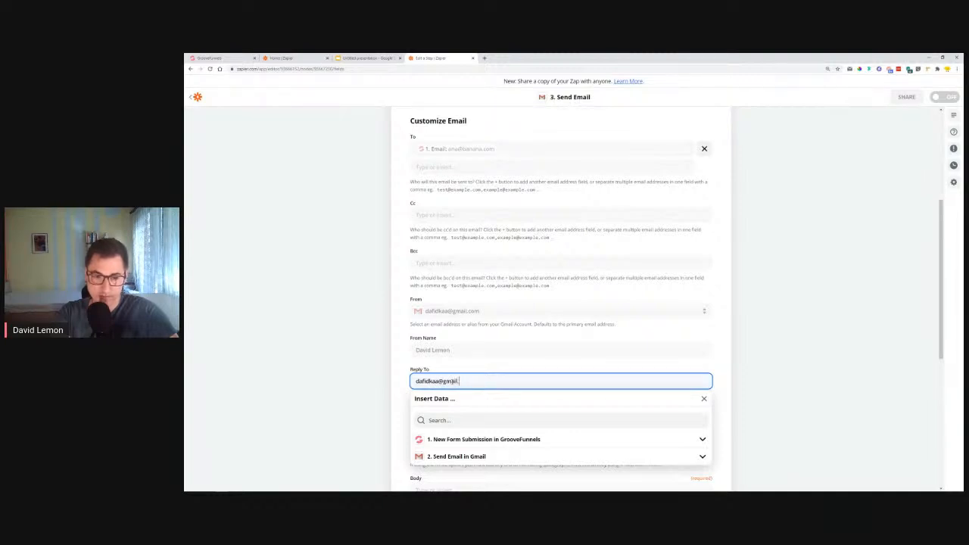
left_click(400, 374)
Set the email's Subject to "We received your request"
scroll(424, 356, "down", 1)
left_click(428, 339)
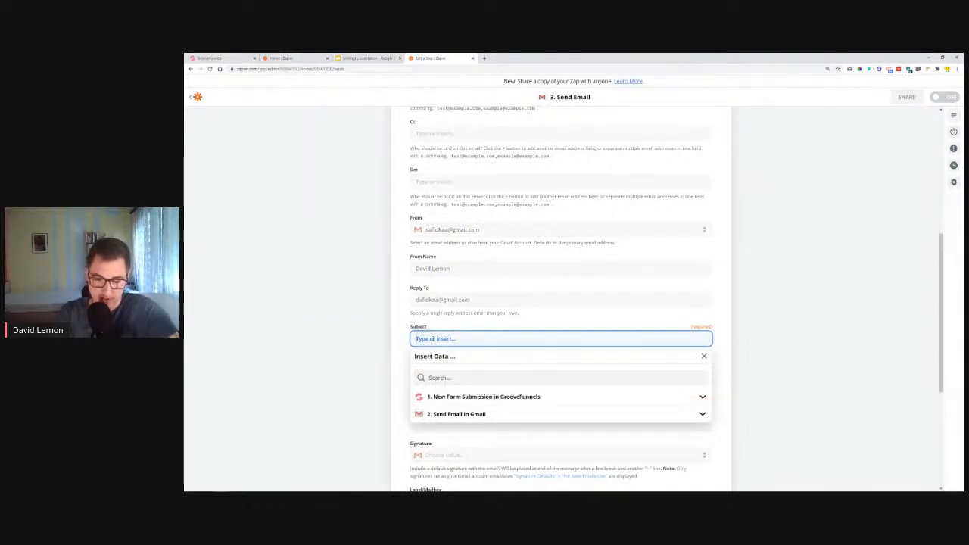
type("We")
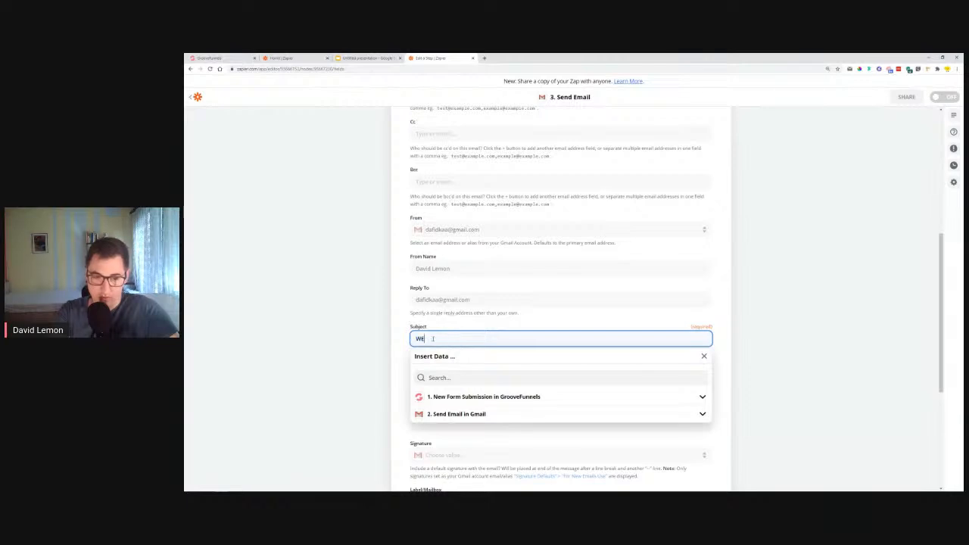
type(" rece")
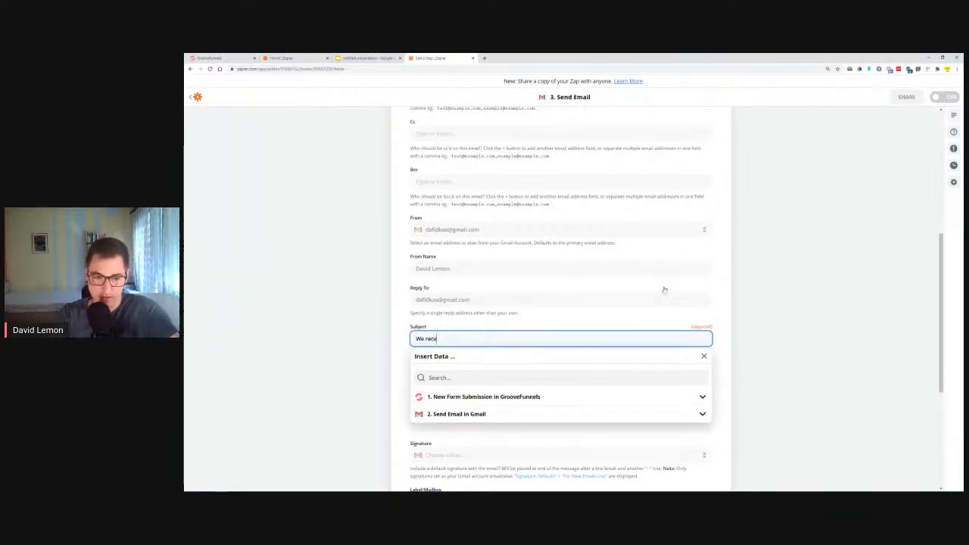
key("BackSpace")
type("eived your request")
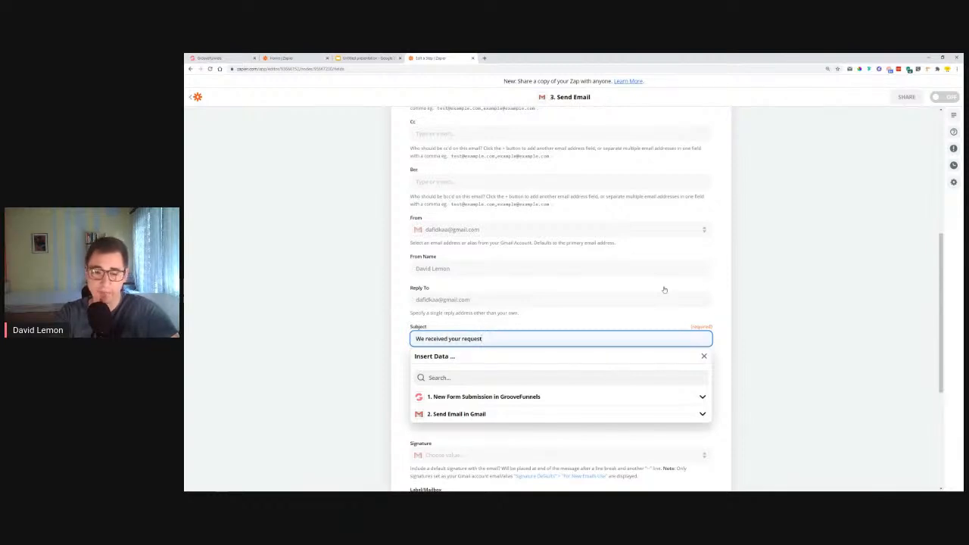
left_click(716, 334)
left_click(551, 337)
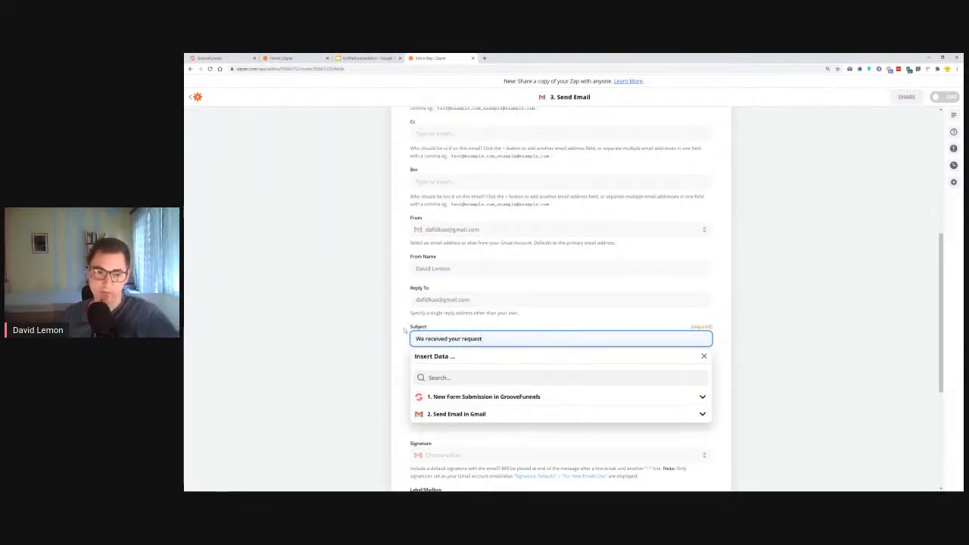
left_click(381, 379)
scroll(382, 381, "down", 1)
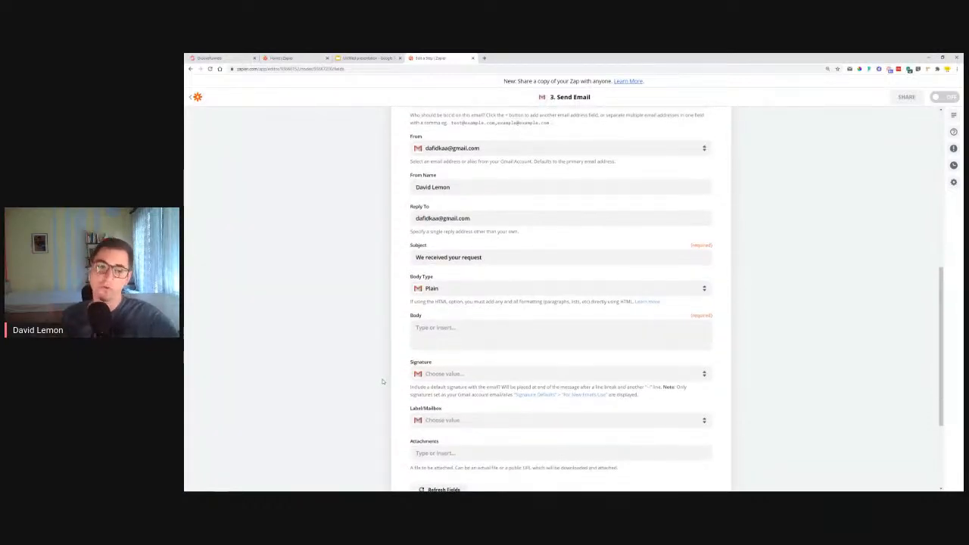
Start the email Body with the greeting "Hey", followed by the form submission's first-name field (Fnaem) and a comma
left_click(450, 327)
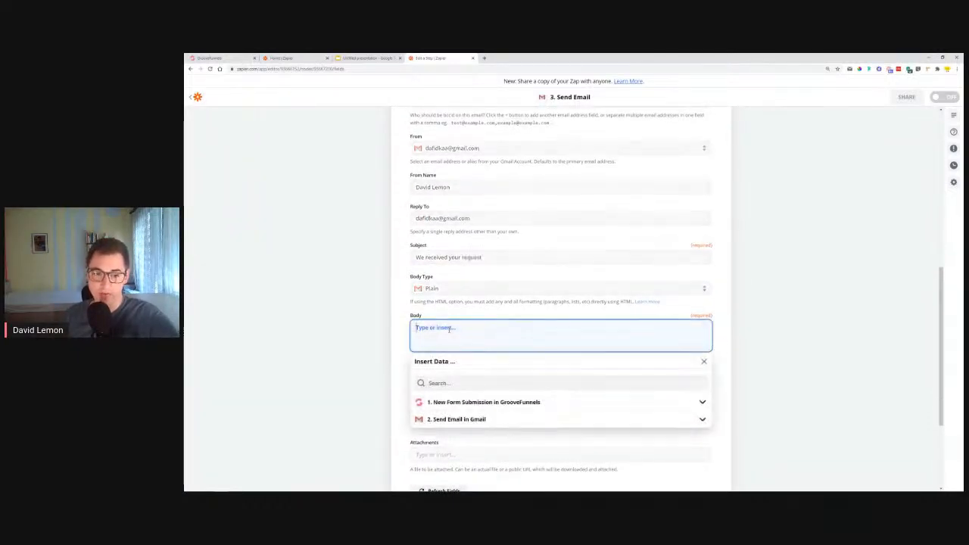
left_click(457, 403)
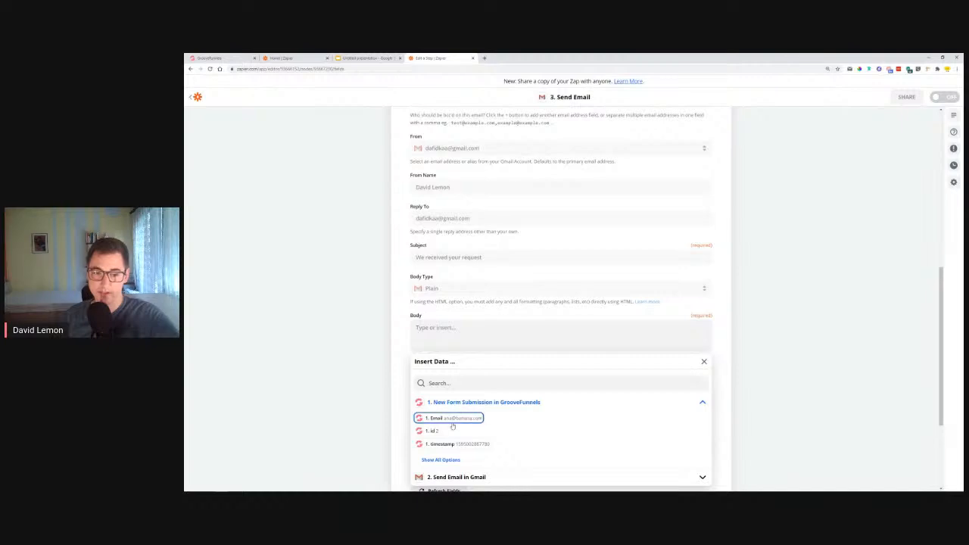
scroll(451, 421, "down", 2)
left_click(445, 379)
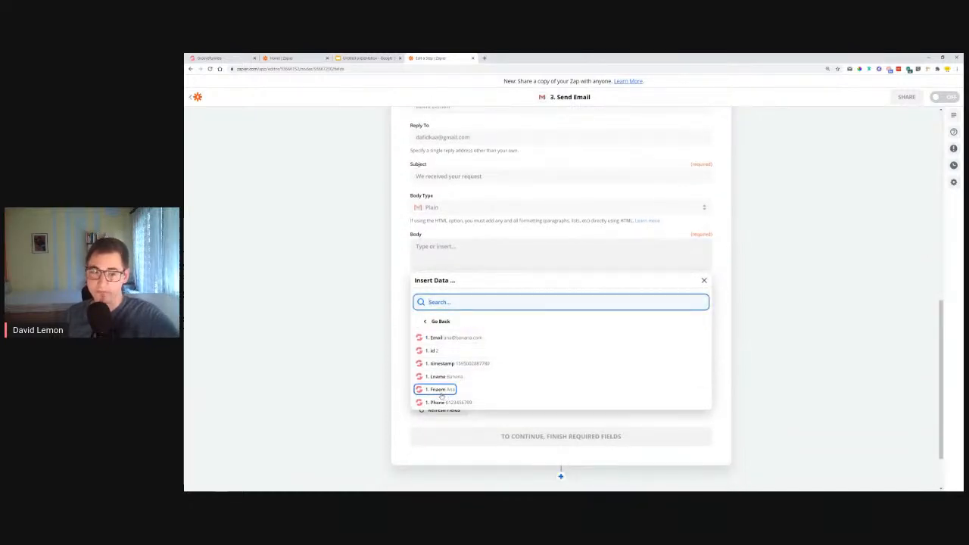
left_click(418, 253)
type("Hey")
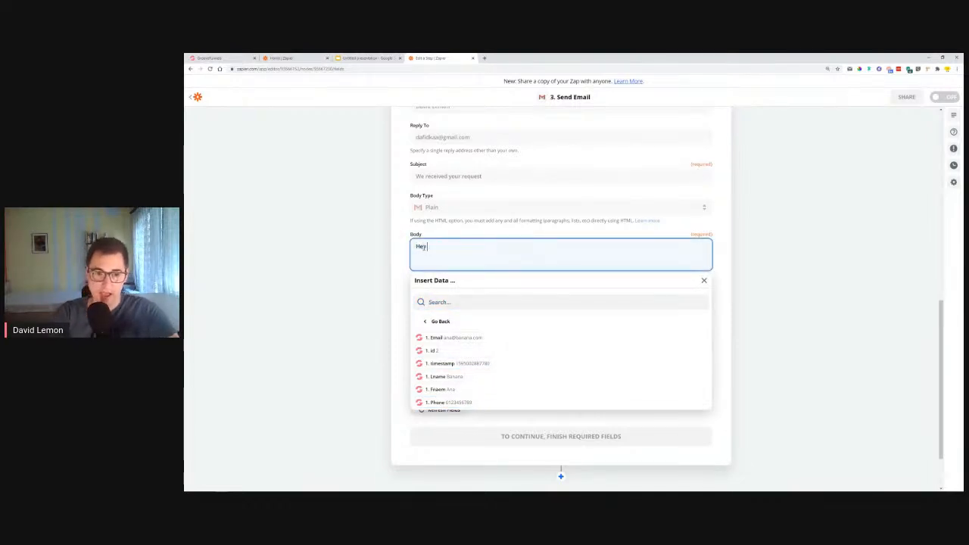
left_click(452, 390)
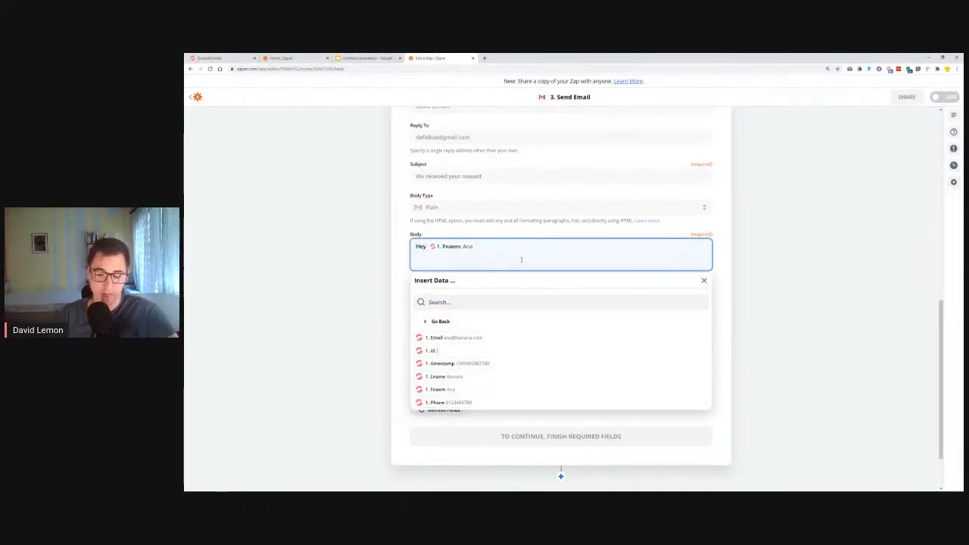
type(", w")
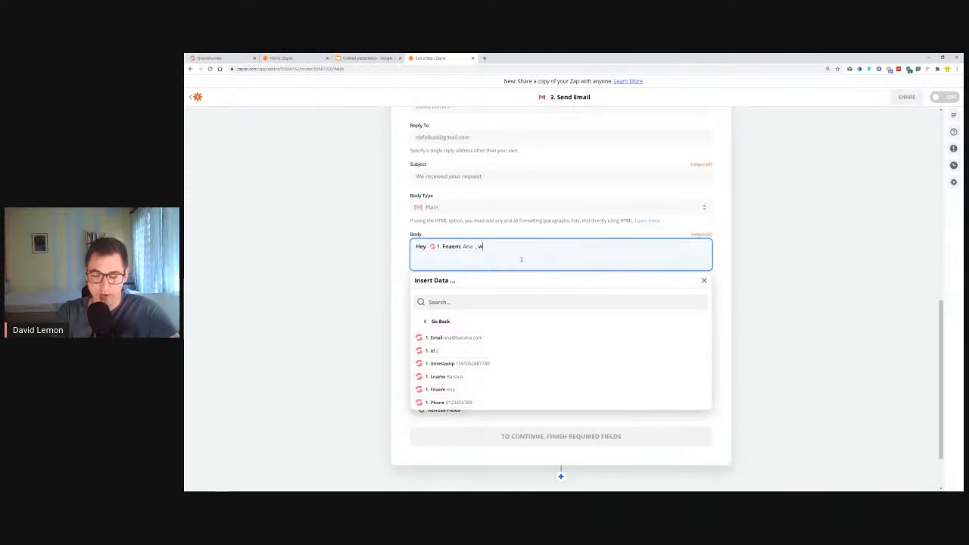
Add a new Body line reading "we got your message. We'll review your submission and get back to you shortly."
key("Return")
type("We")
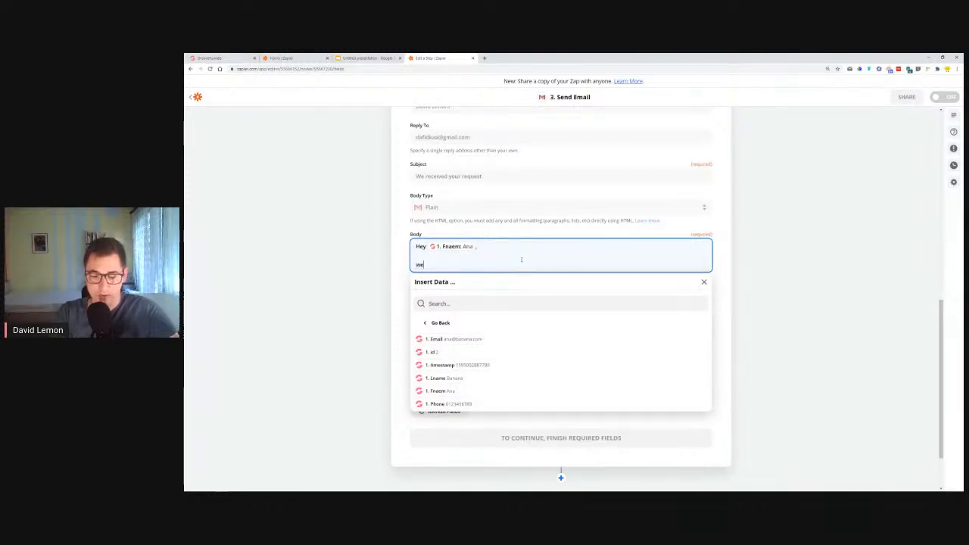
type(" got your ")
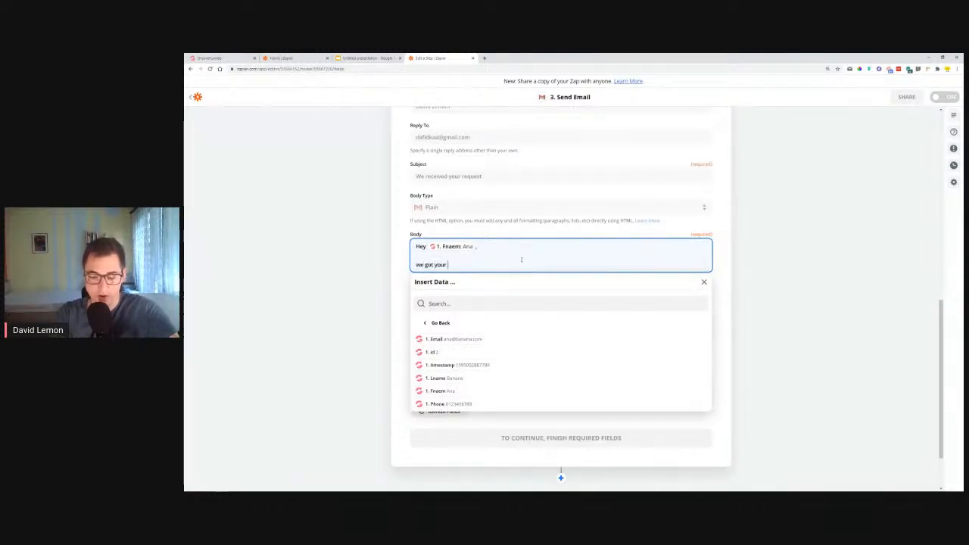
type("me")
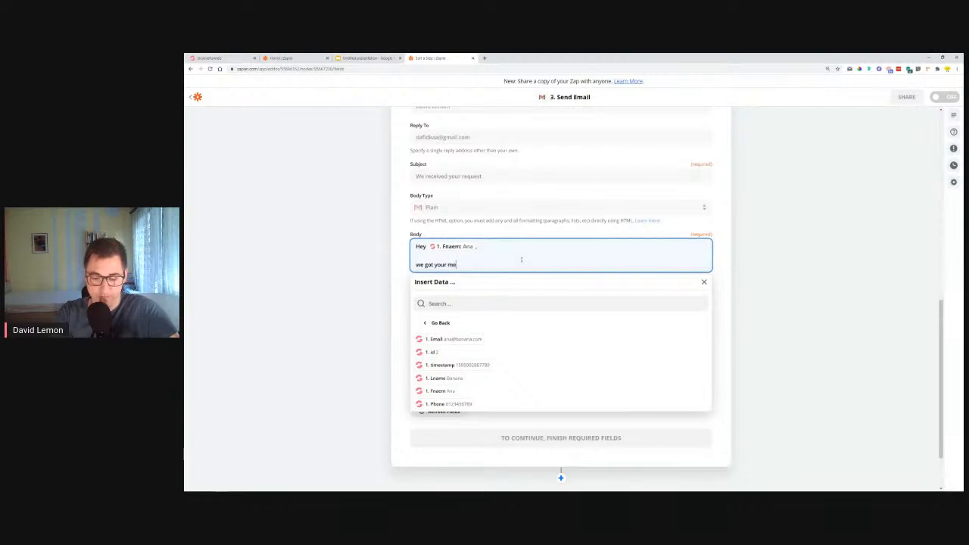
type("ssage")
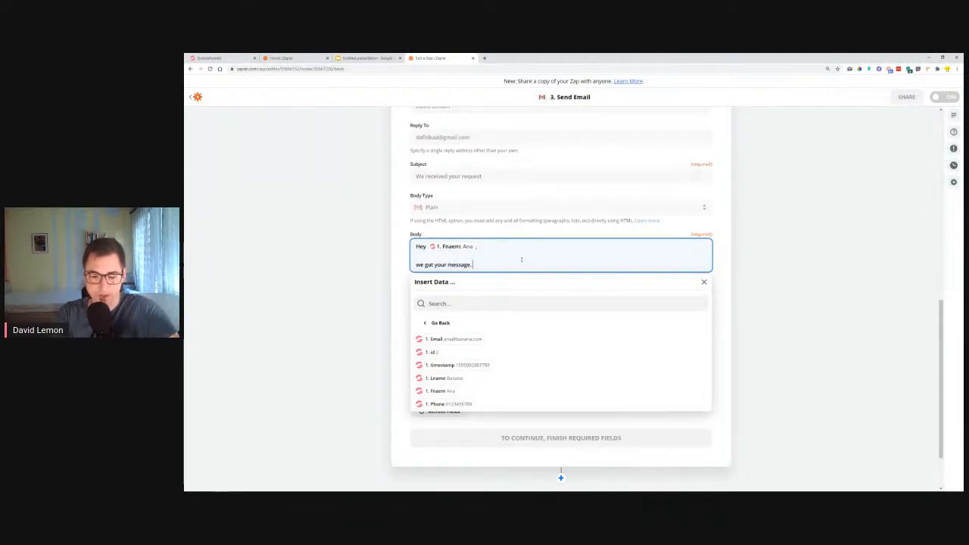
type(". We")
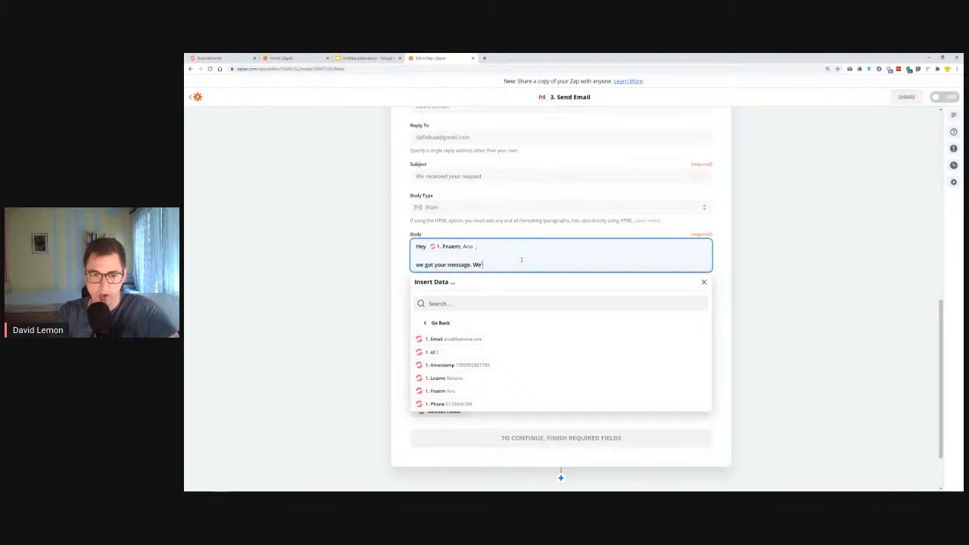
type("'ll review your ")
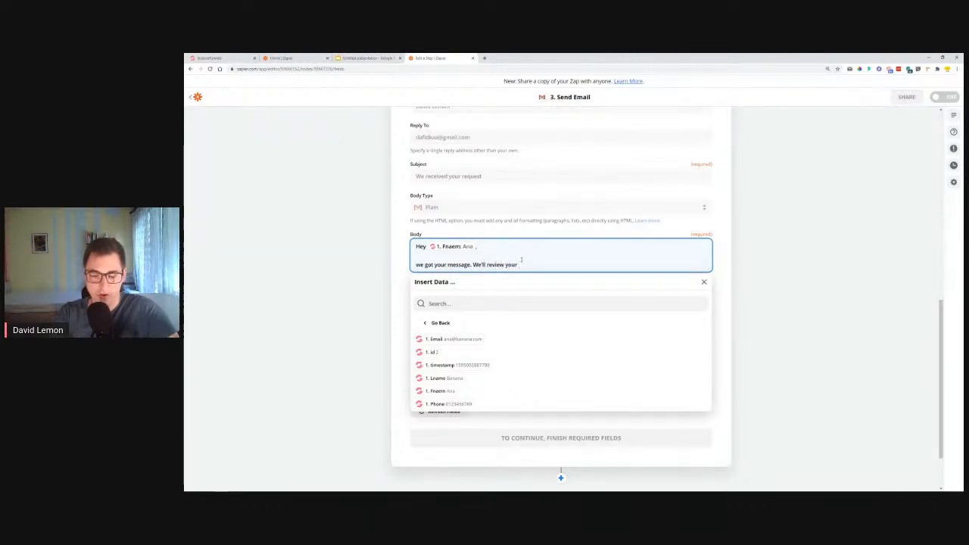
type("su")
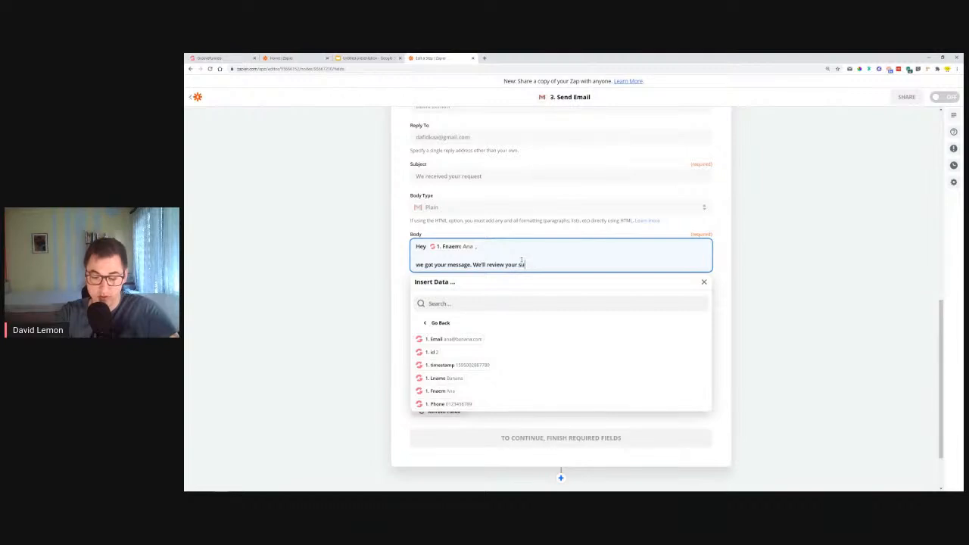
type("bmission and get back to you")
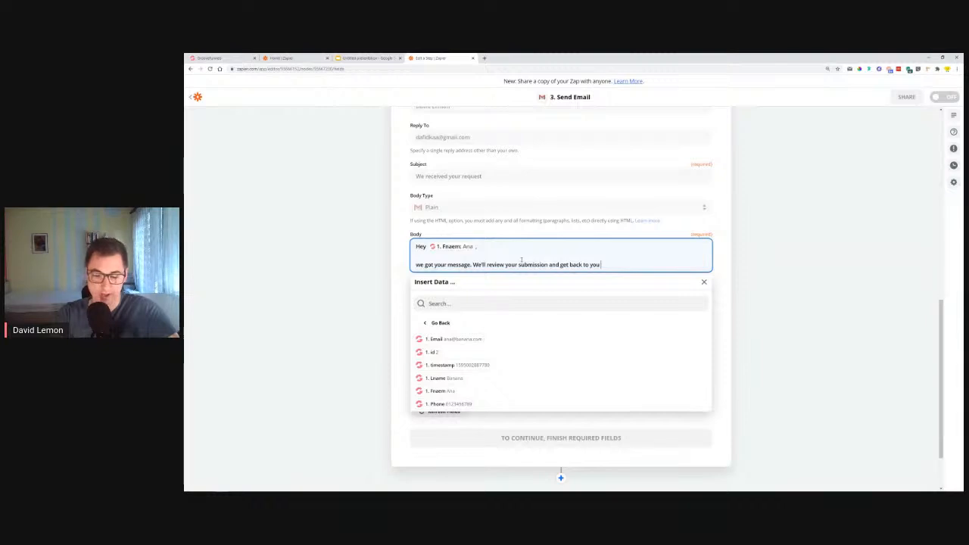
type("r  shortly")
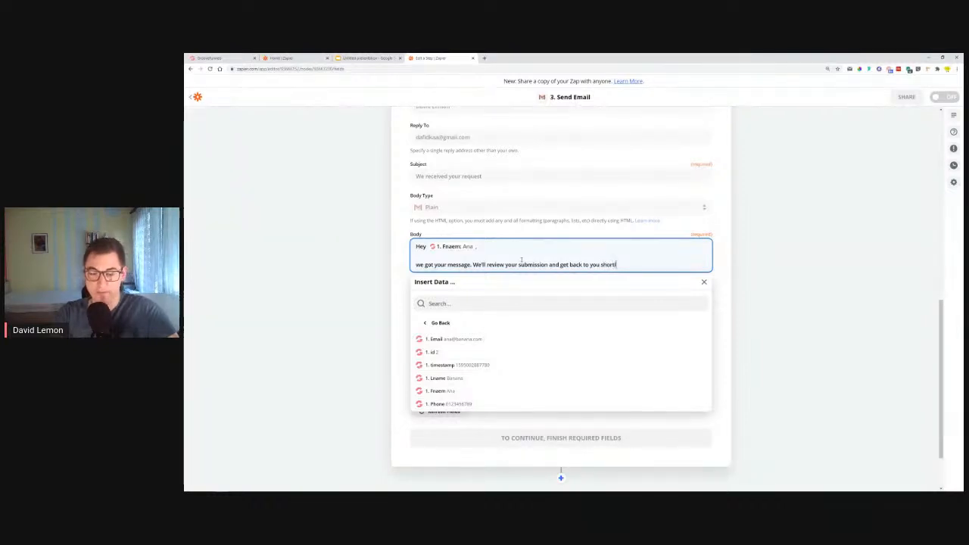
Close the Body with "Al the best," and the sender's full name on separate lines
key("Return")
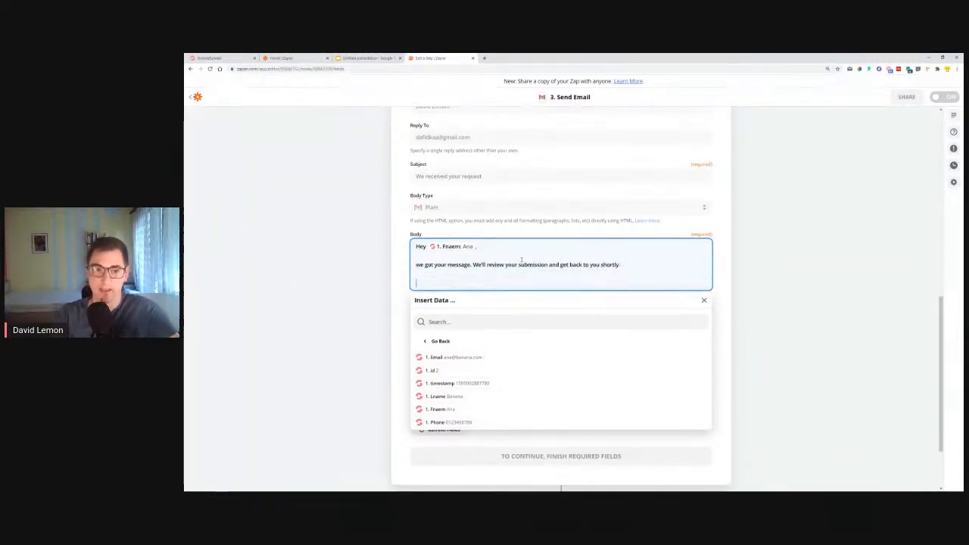
type("All t")
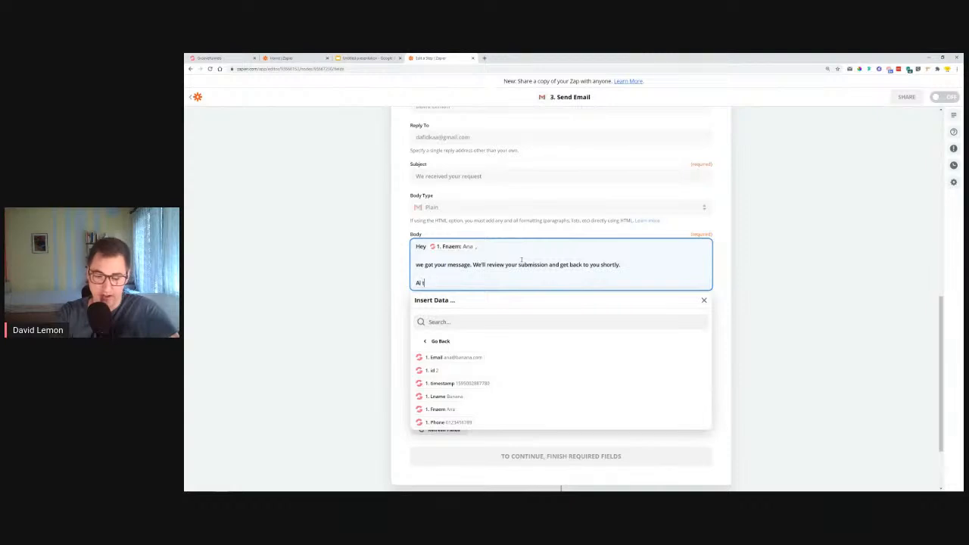
type("he best.")
key("Return")
key("Return")
type("Da")
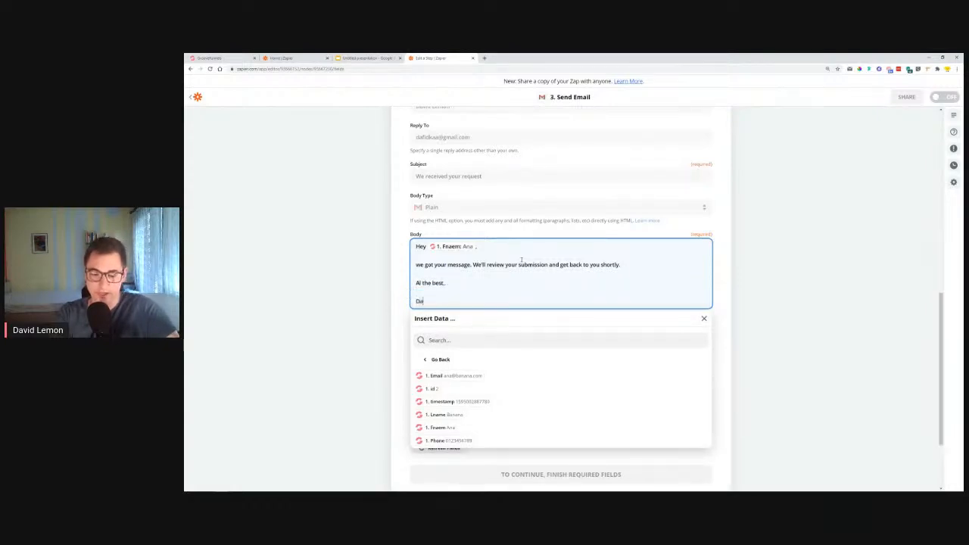
type("vid Lemon")
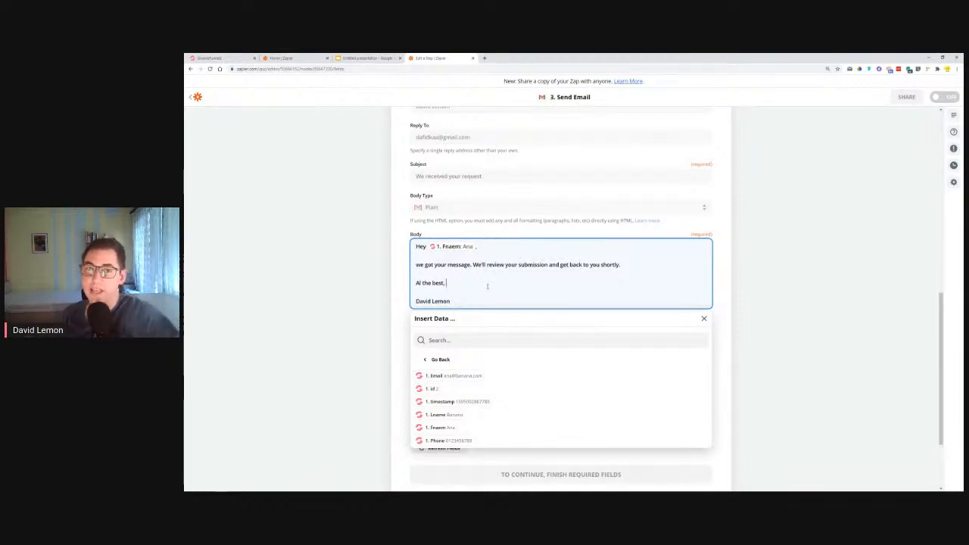
scroll(859, 264, "down", 1)
left_click(753, 255)
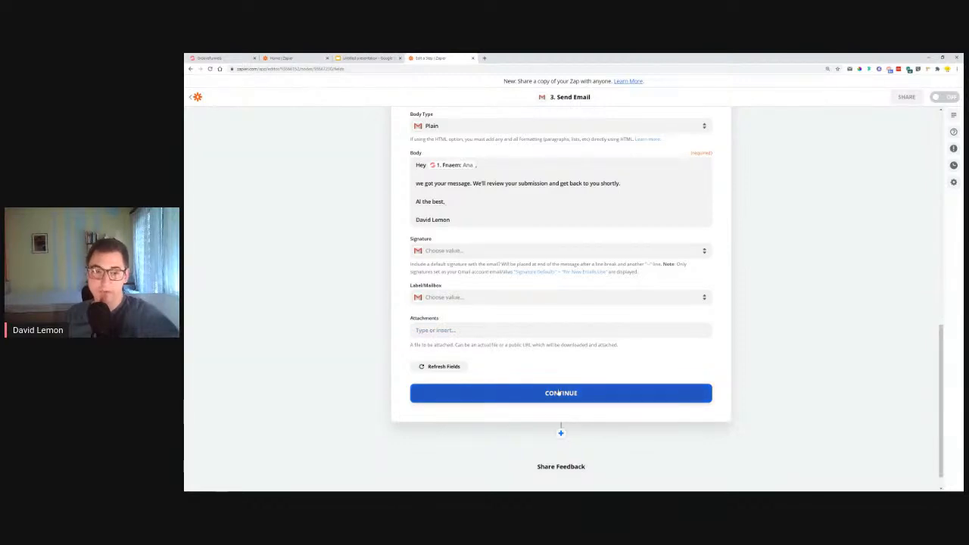
Continue to the Send Data section of the third action and skip the test email
left_click(561, 394)
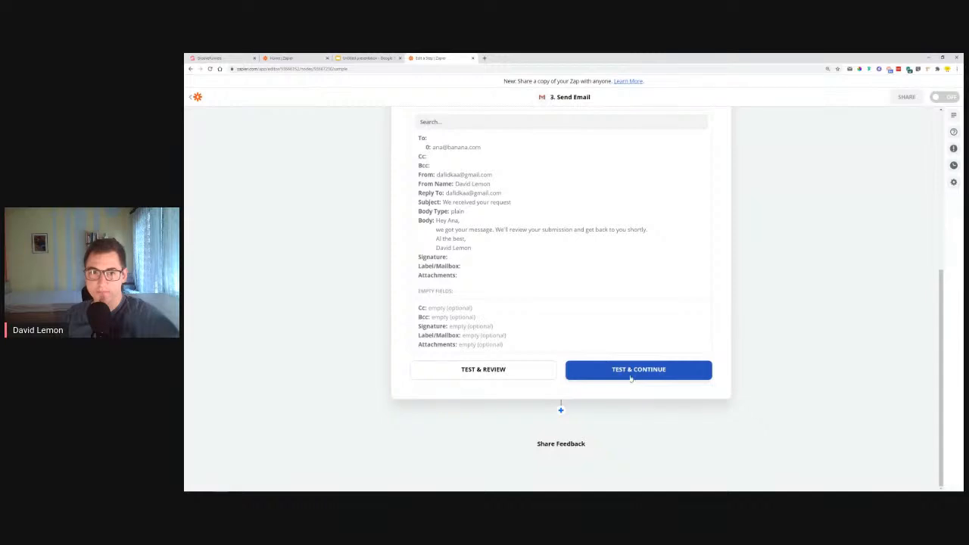
left_click(677, 374)
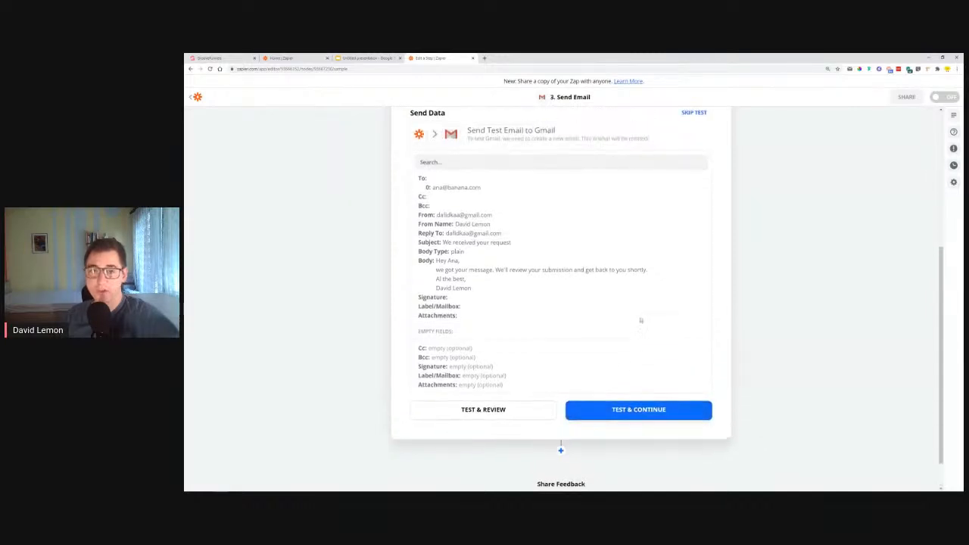
left_click(702, 242)
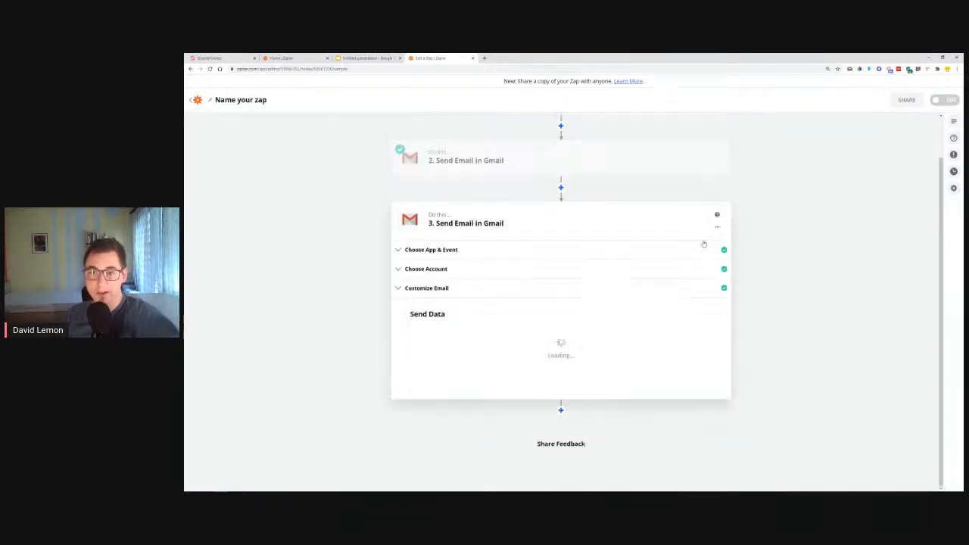
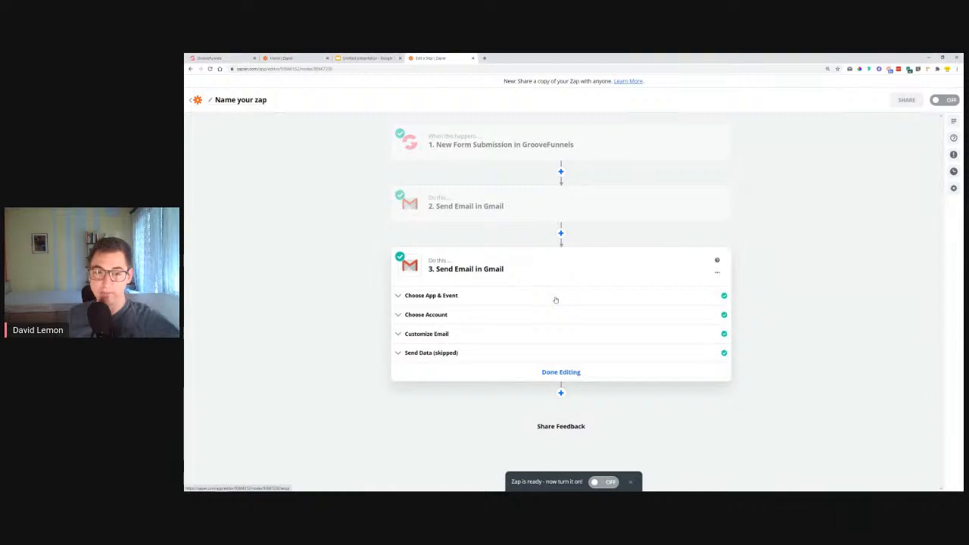
Turn on the Zap and open the published Contact Us page from GrooveFunnels in an incognito window
left_click(604, 482)
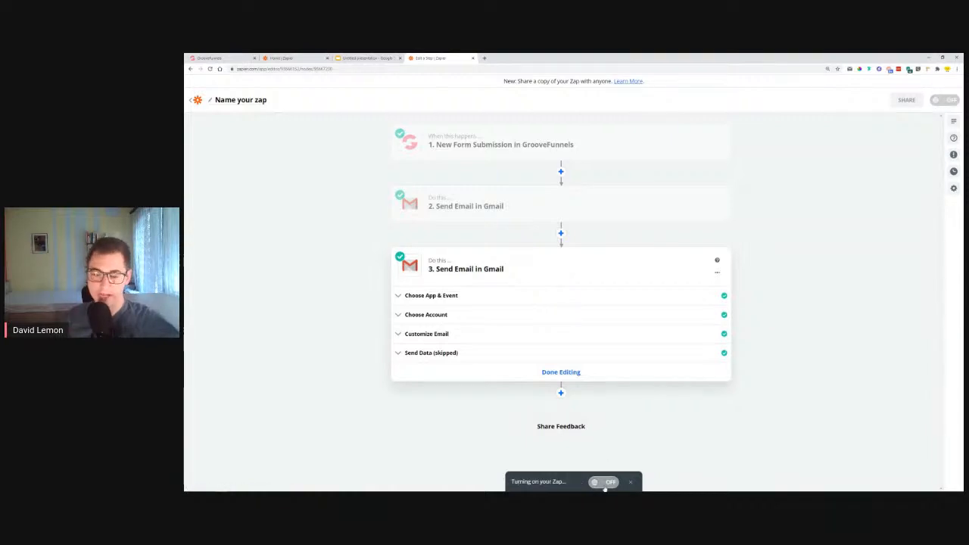
left_click(216, 58)
right_click(907, 180)
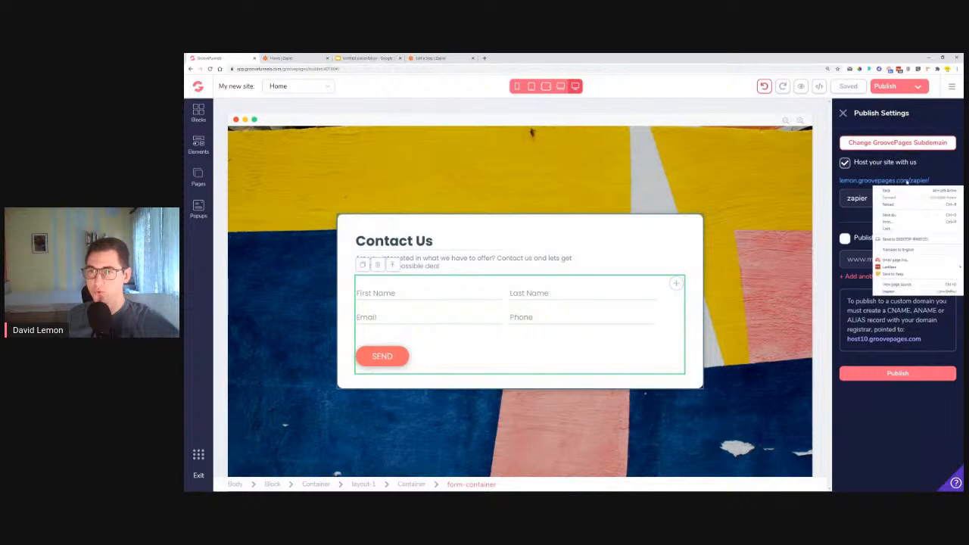
left_click(923, 199)
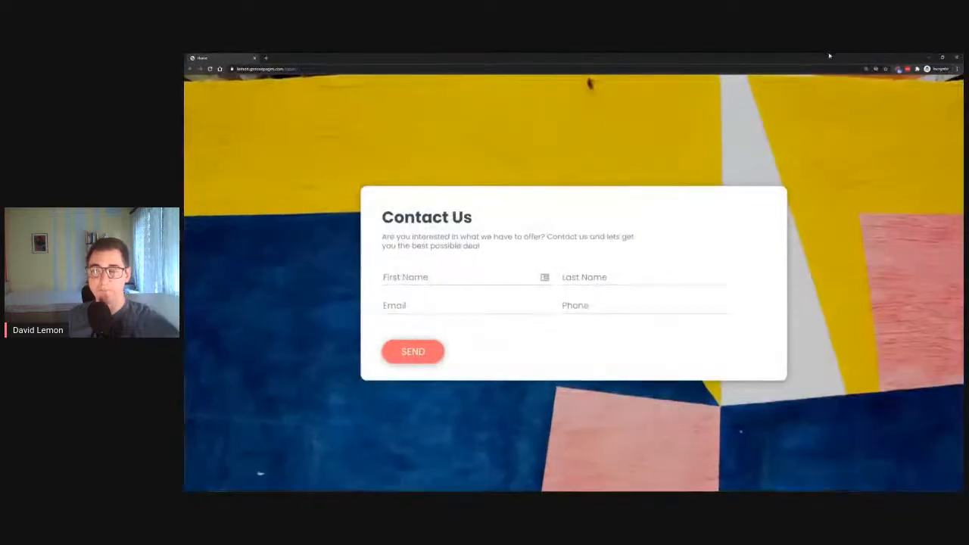
Check the Zap's on/off status in the Zapier editor and return to the published contact form
mouse_move(310, 486)
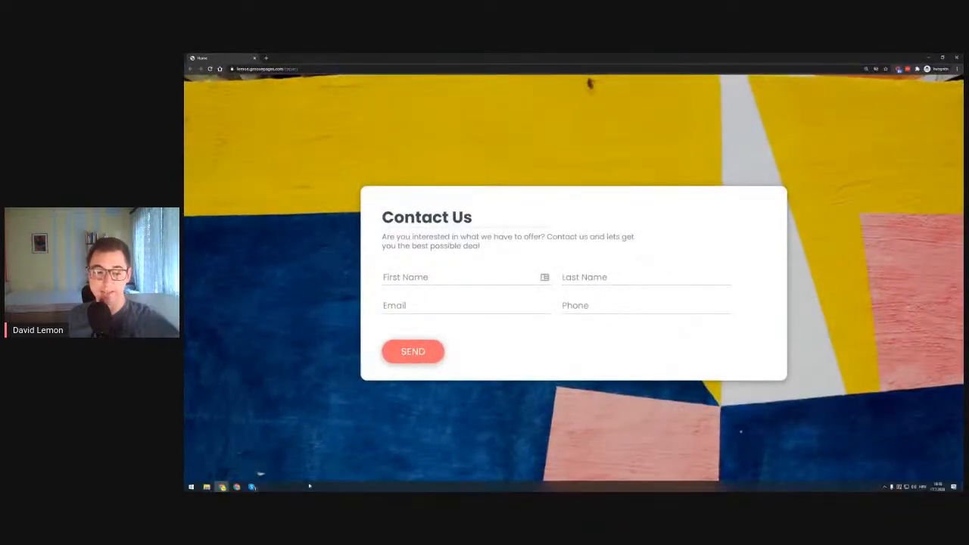
mouse_move(237, 486)
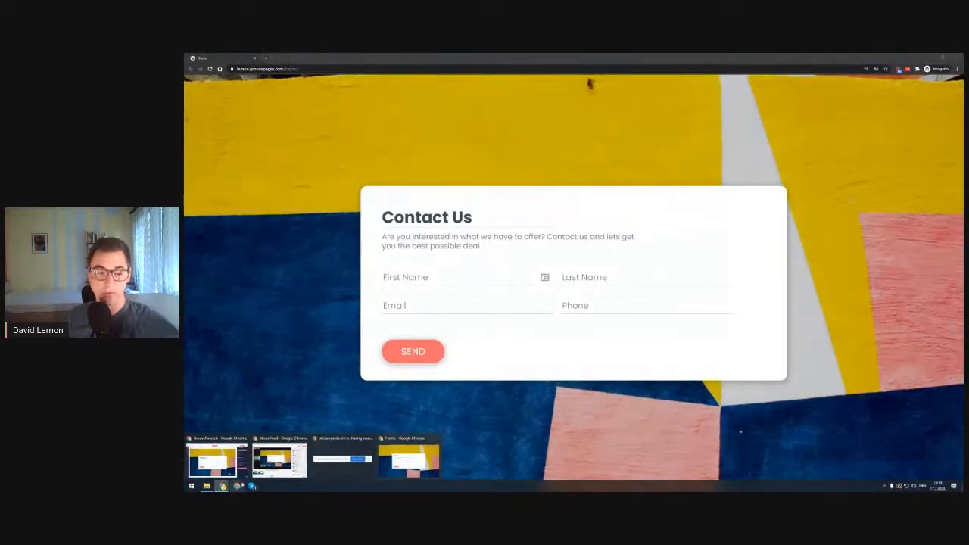
left_click(215, 455)
left_click(439, 57)
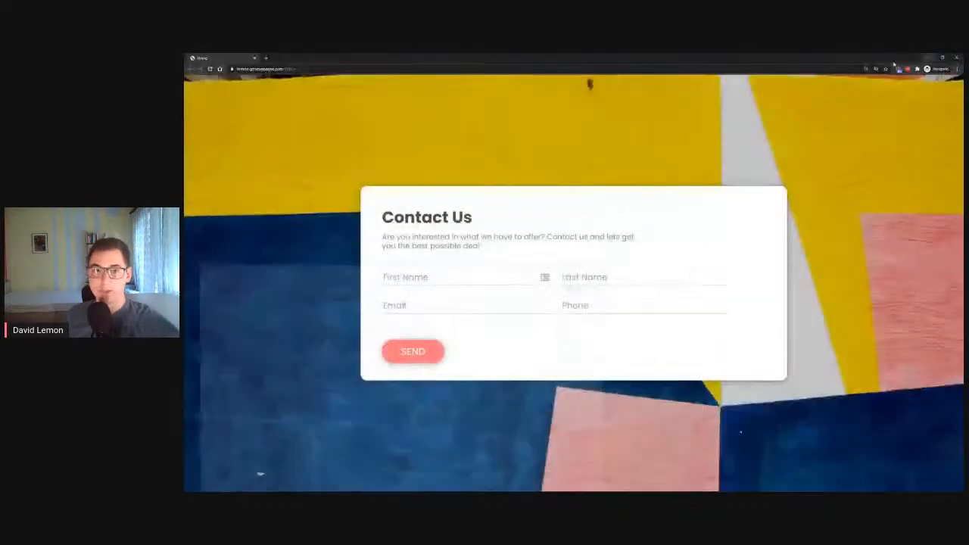
left_click(928, 58)
Enter a test submitter's first name and last name in the Contact Us form
left_click(425, 280)
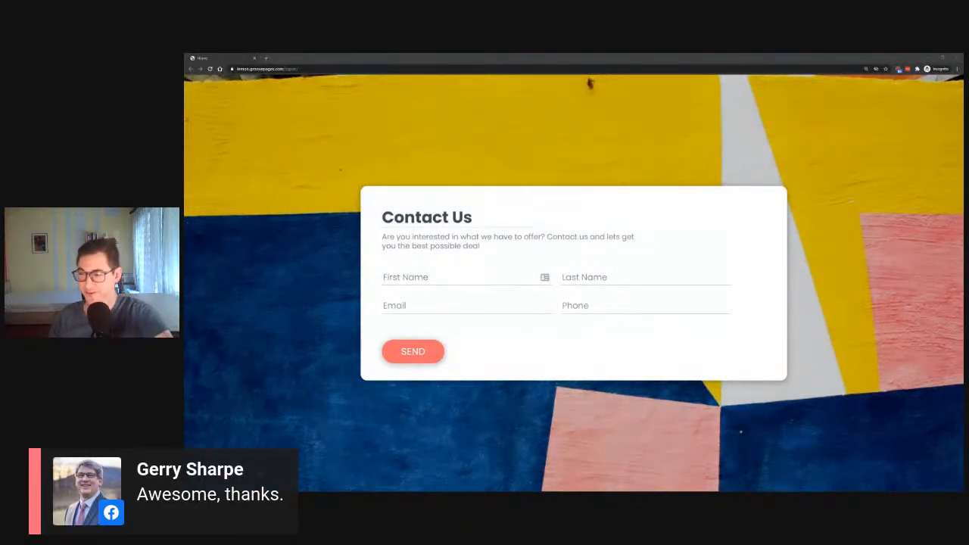
left_click(429, 288)
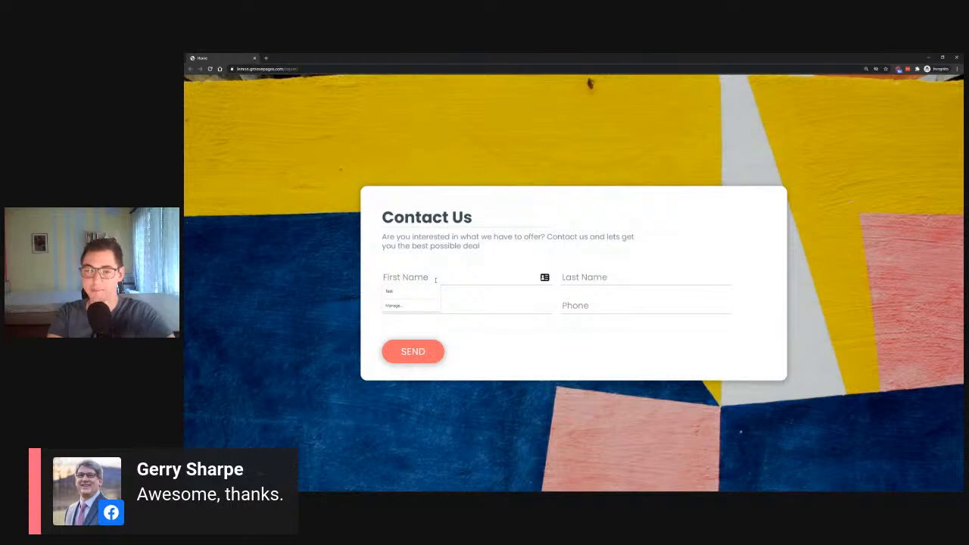
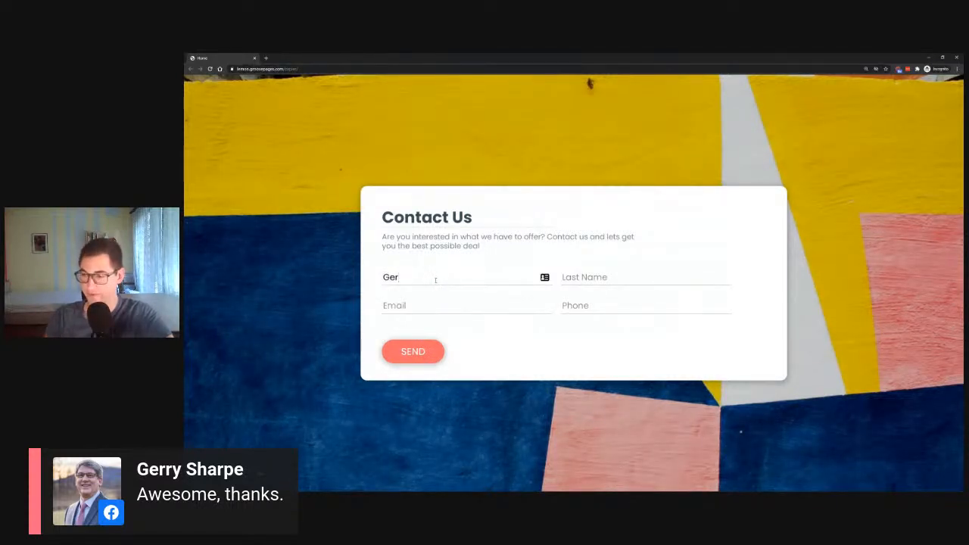
key("Tab")
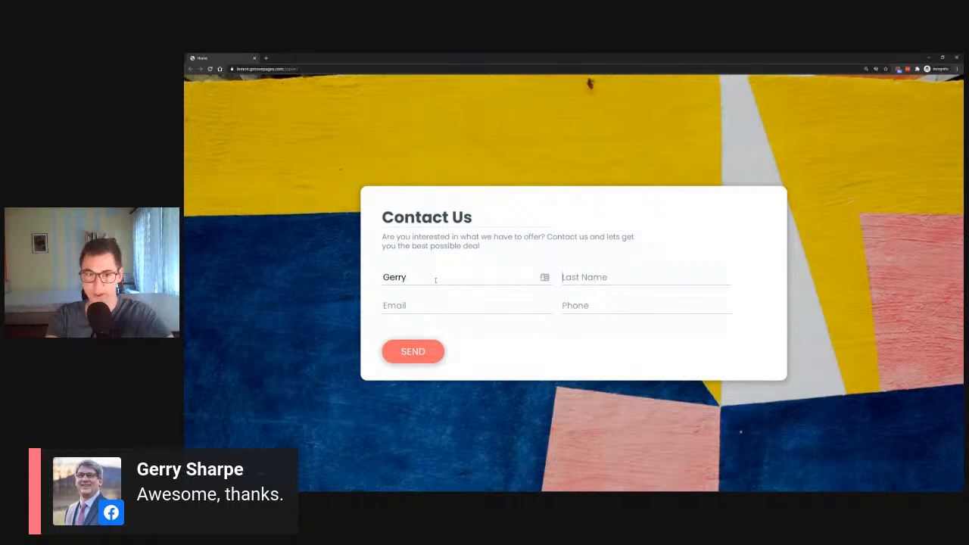
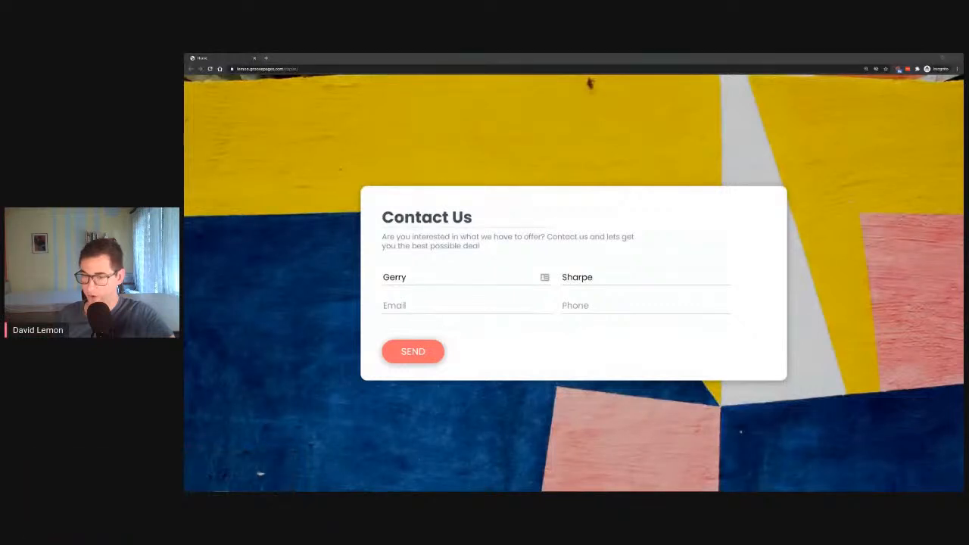
Fill in the test submitter's email and phone number from the saved suggestions and send the form
left_click(487, 308)
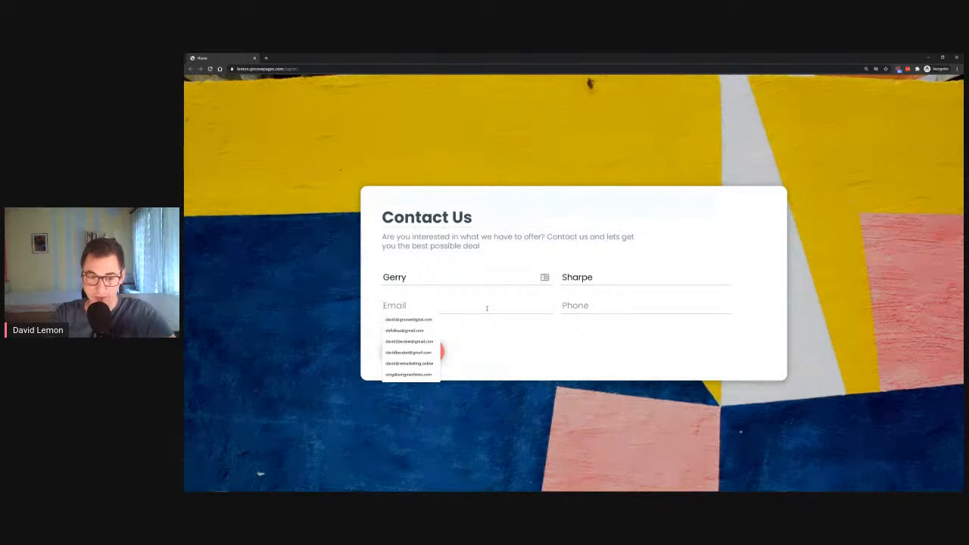
left_click(415, 323)
left_click(595, 310)
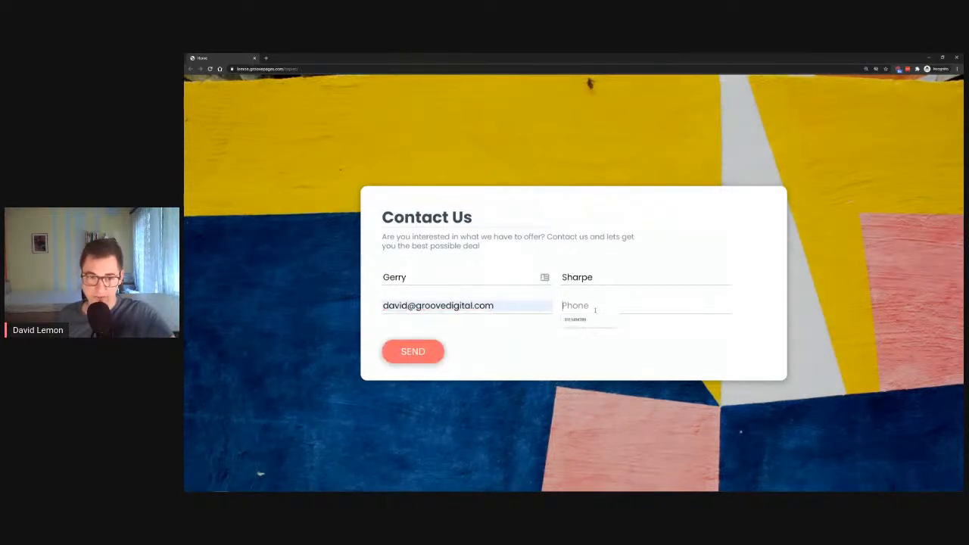
left_click(579, 320)
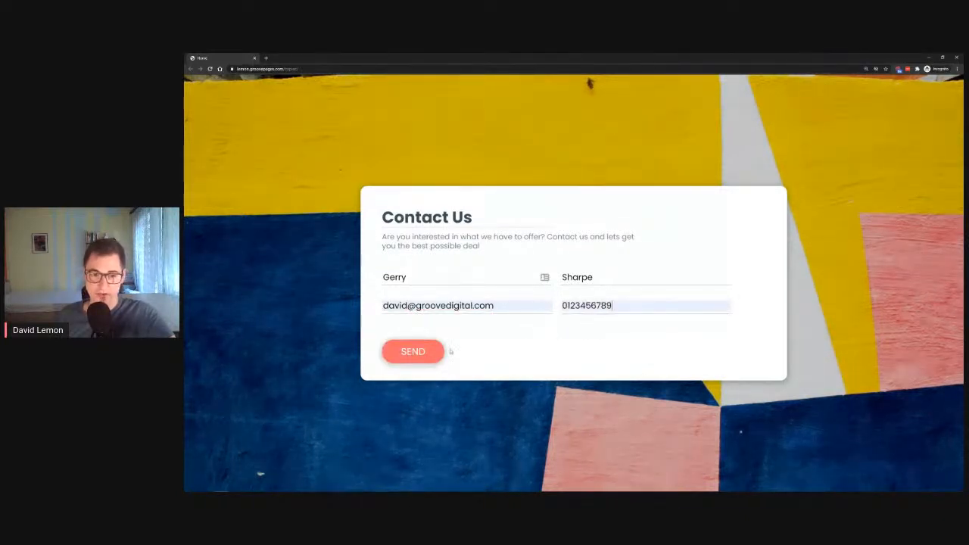
left_click(407, 353)
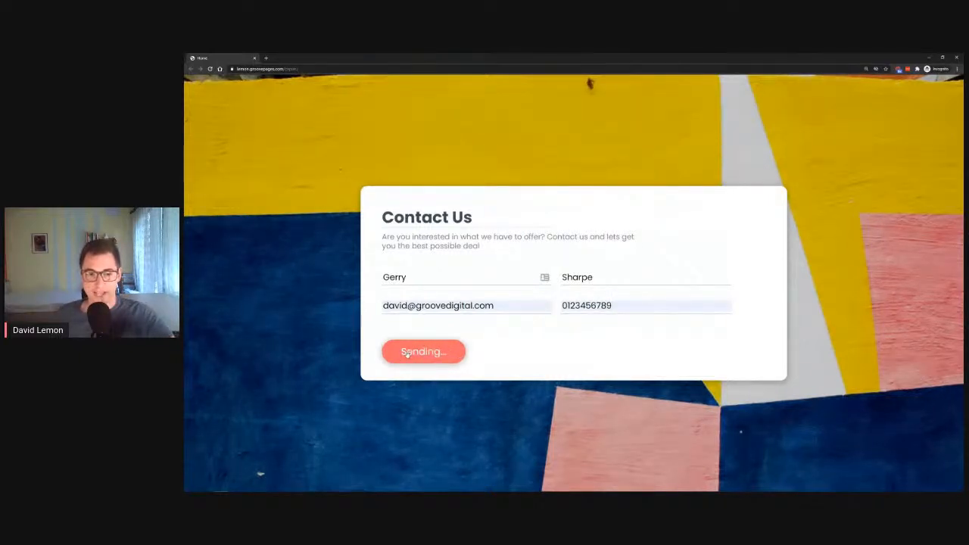
Return to the Zapier window and read the new form-submission notification email in Checker Plus for Gmail
left_click(929, 58)
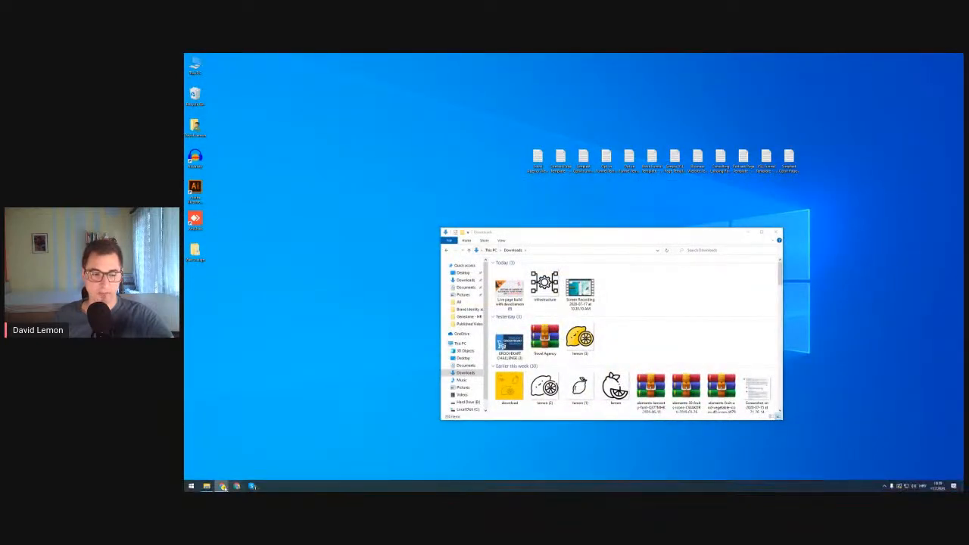
left_click(230, 471)
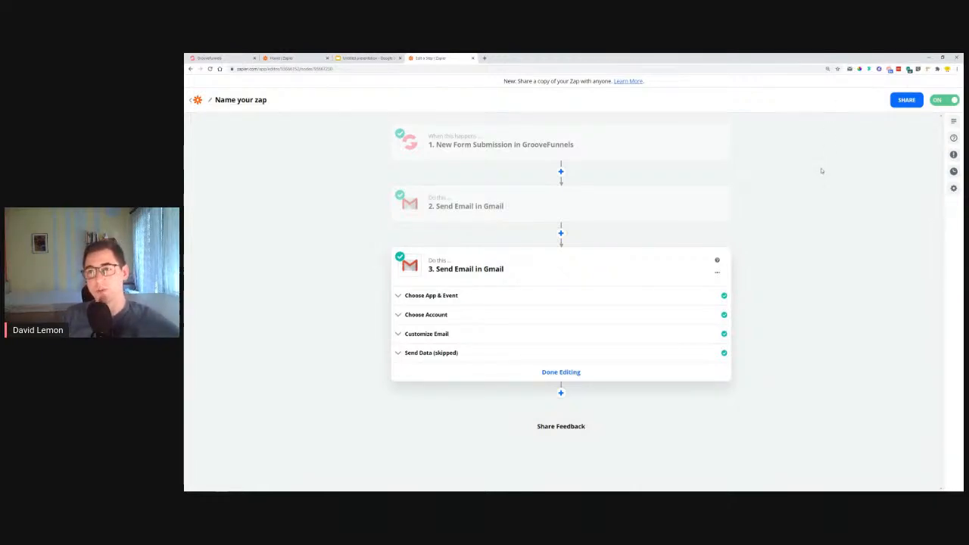
mouse_move(498, 156)
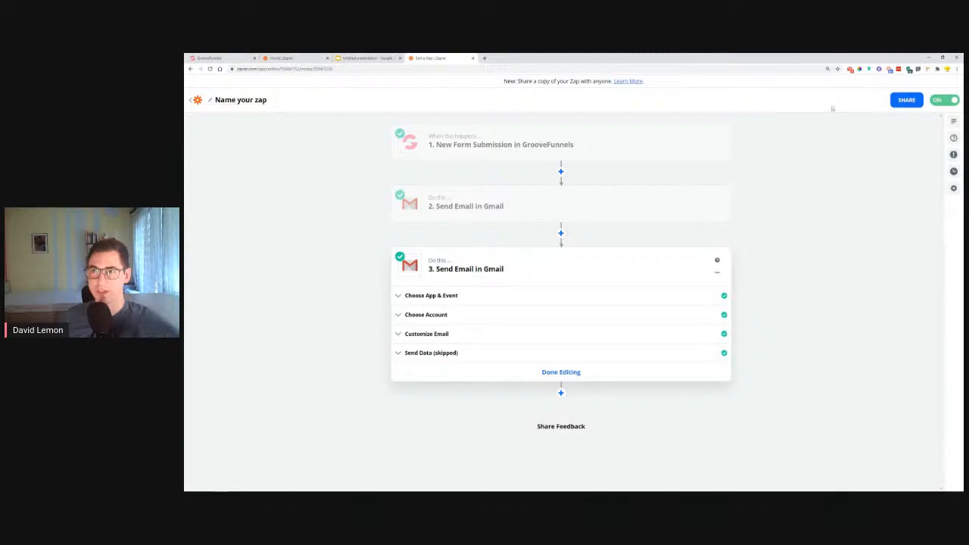
left_click(851, 69)
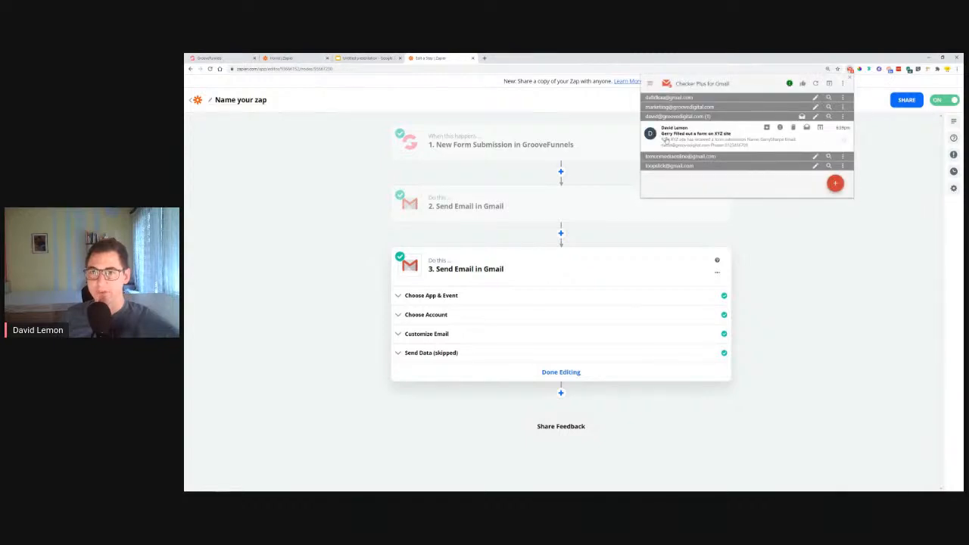
left_click(721, 140)
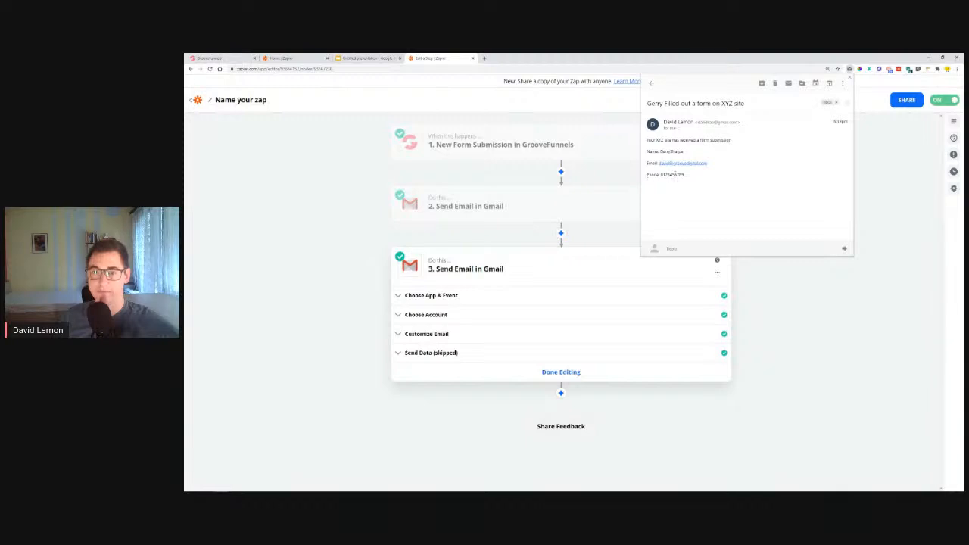
left_click(651, 82)
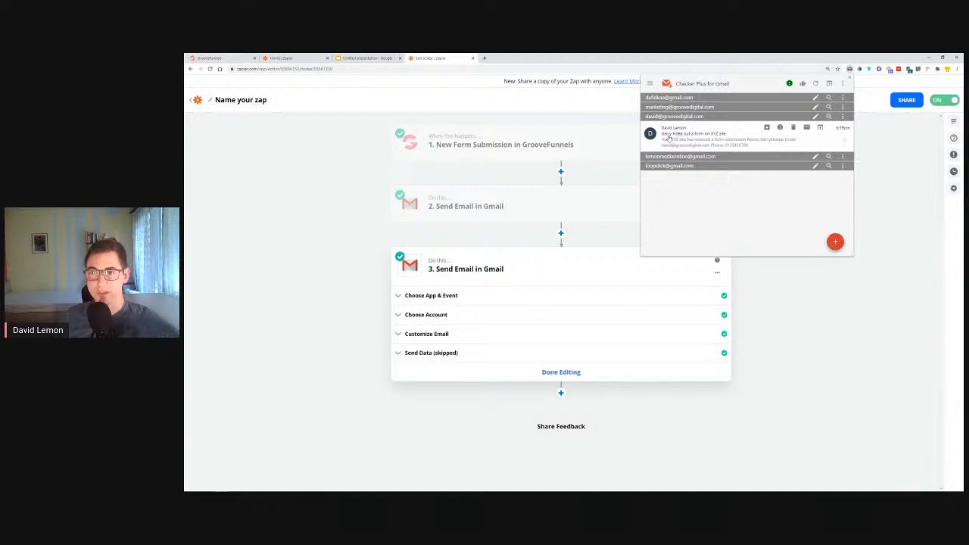
left_click(688, 142)
left_click(651, 83)
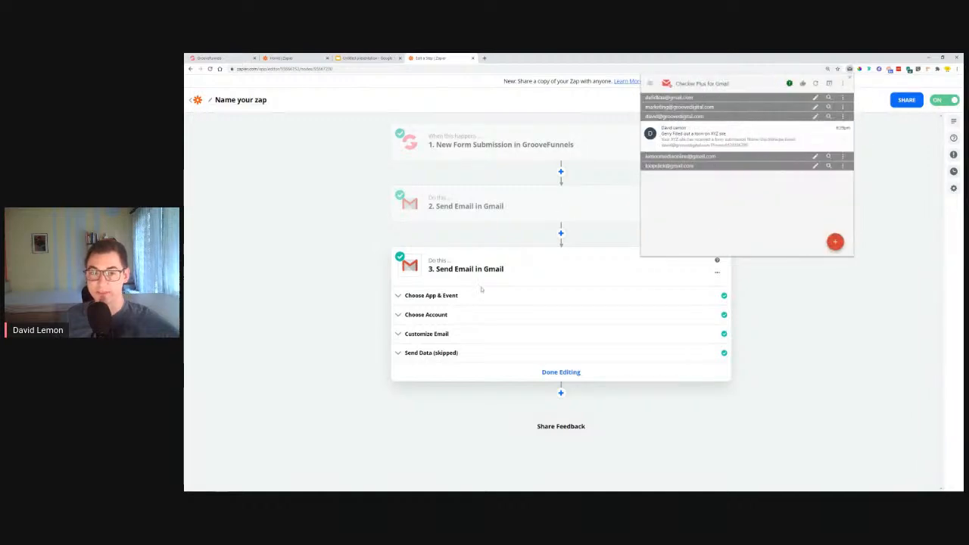
Finish editing the third action and check the test recipient's Gmail inbox for the follow-up email
left_click(564, 372)
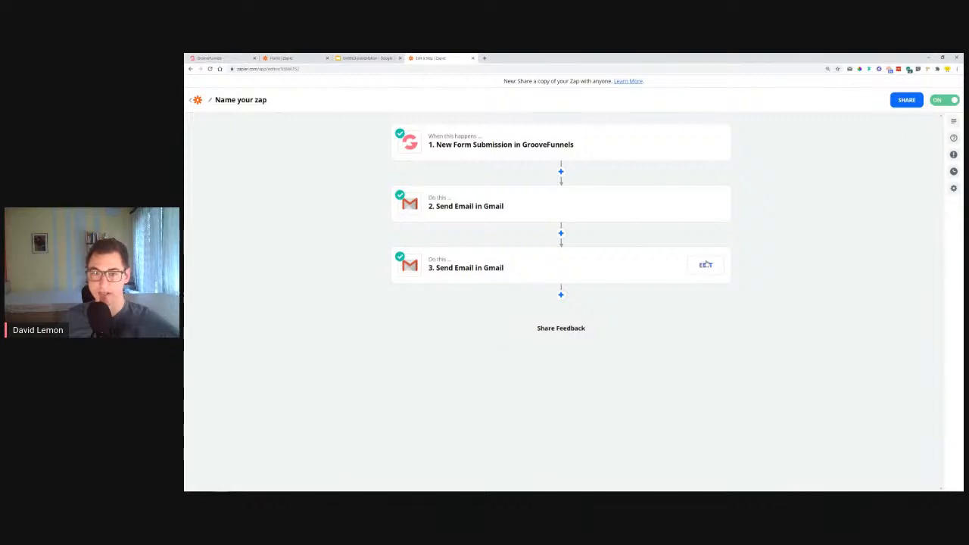
left_click(849, 69)
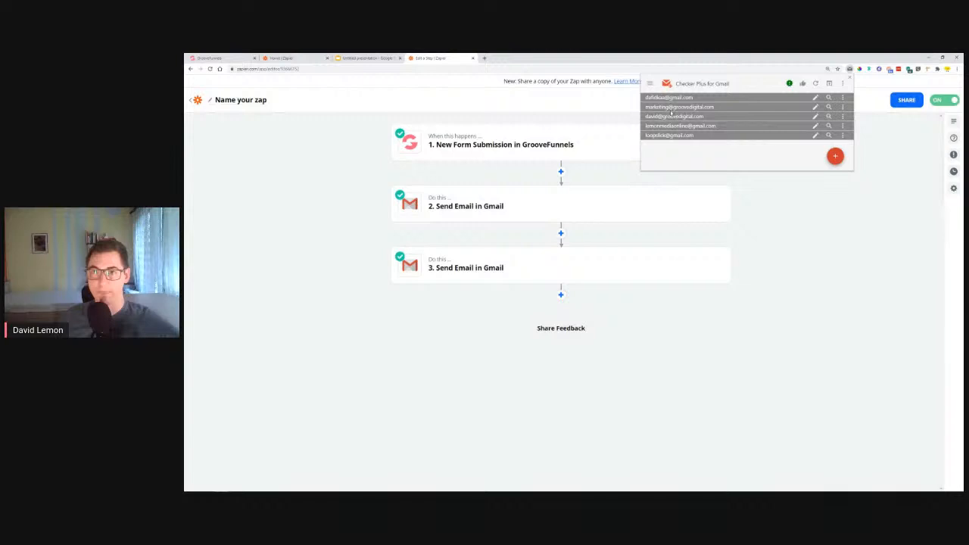
left_click(672, 119)
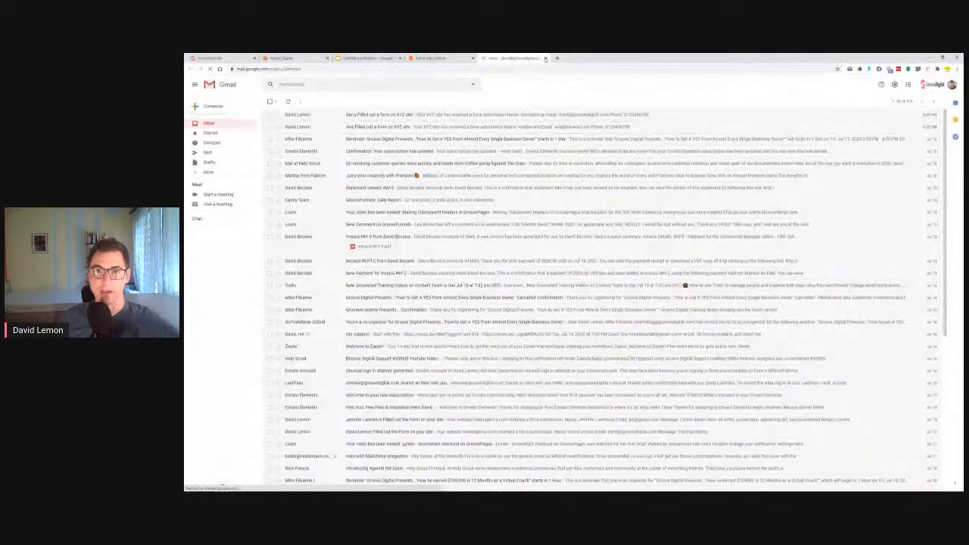
key("ctrl+w")
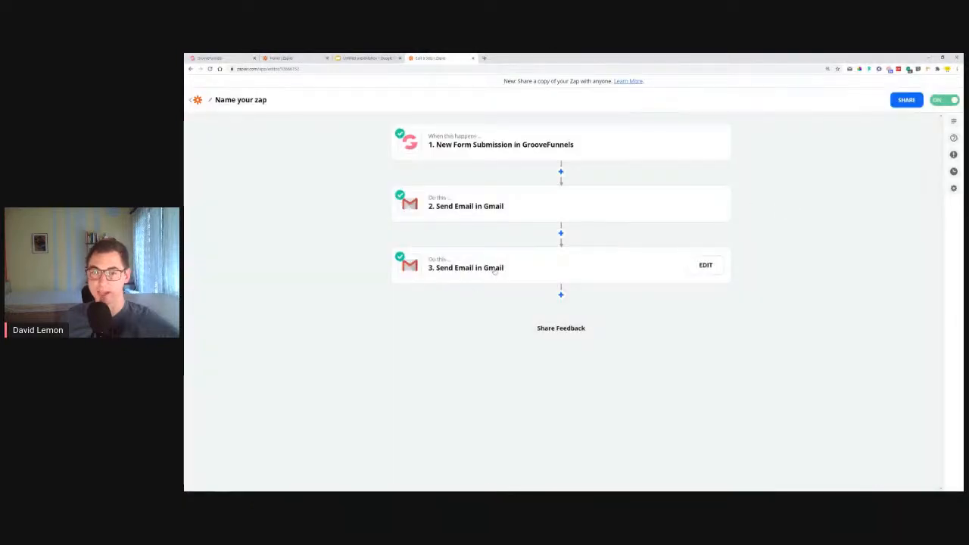
Review the third action's Customize Email settings, including the recipient, sender, subject and body
left_click(454, 276)
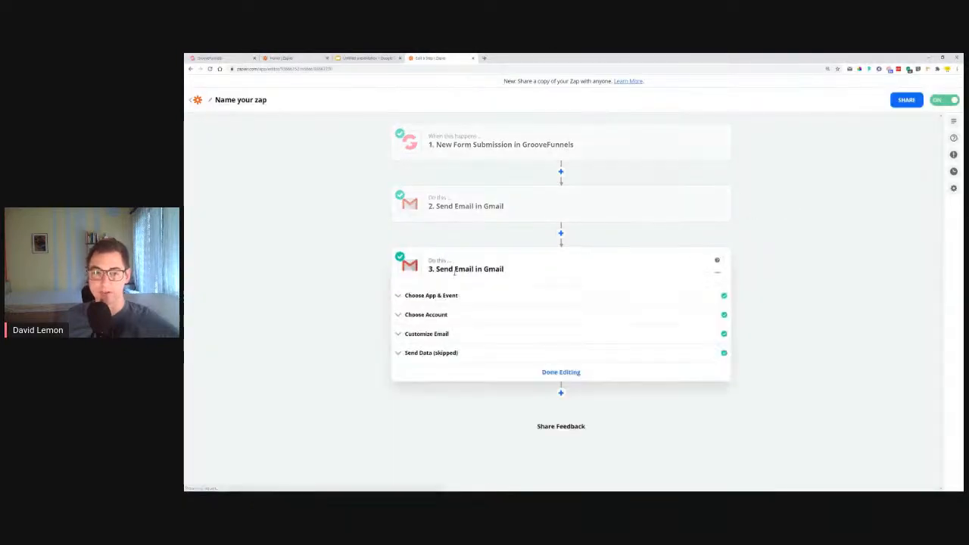
left_click(438, 340)
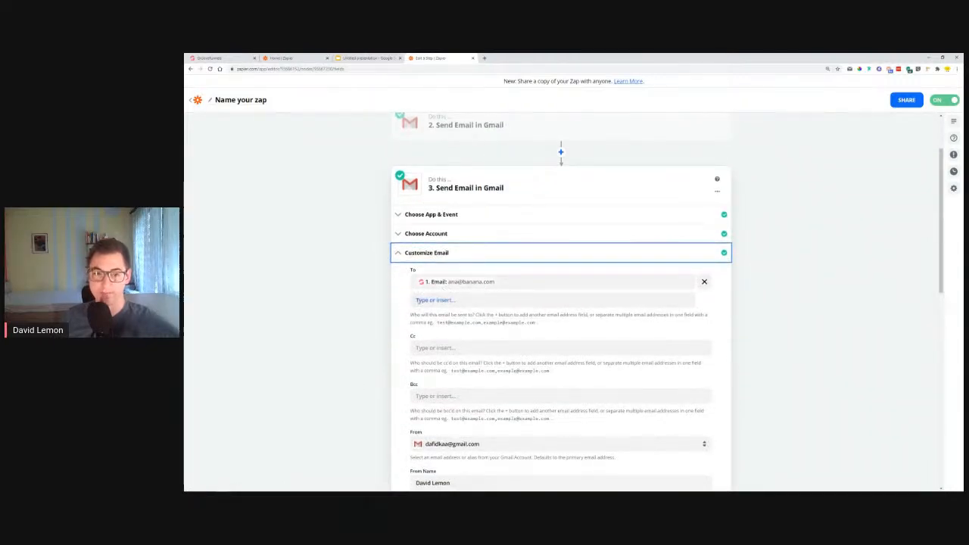
scroll(379, 307, "down", 2)
scroll(515, 220, "down", 3)
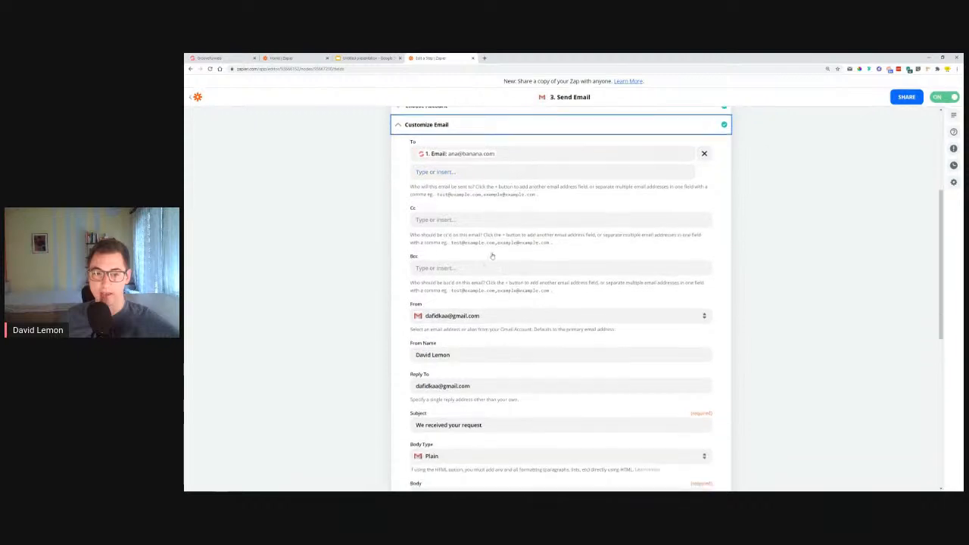
scroll(467, 285, "down", 4)
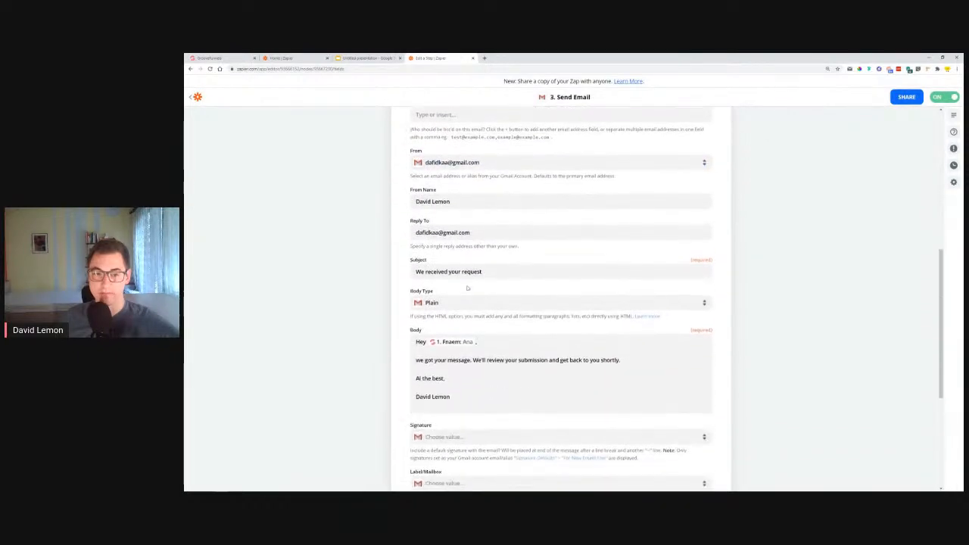
scroll(479, 260, "down", 3)
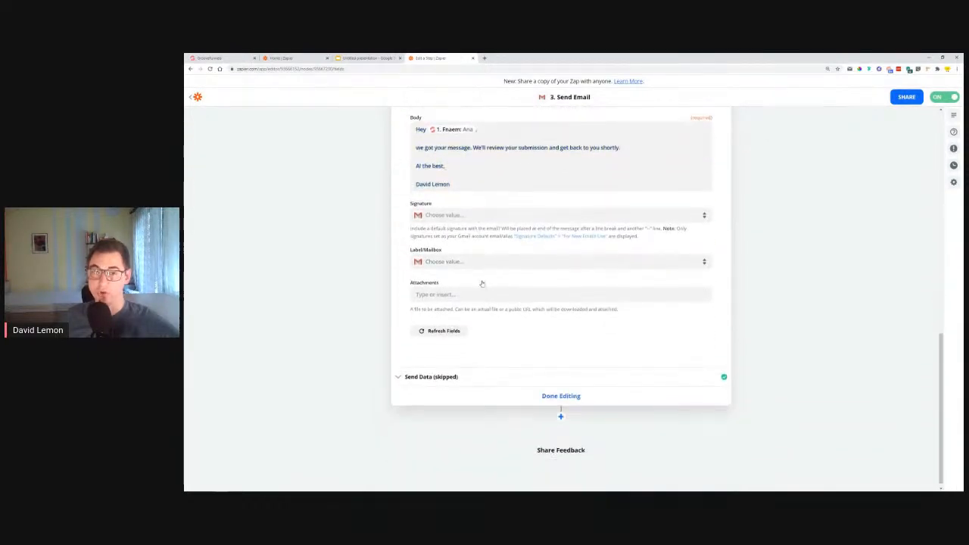
scroll(481, 280, "up", 8)
scroll(476, 273, "up", 3)
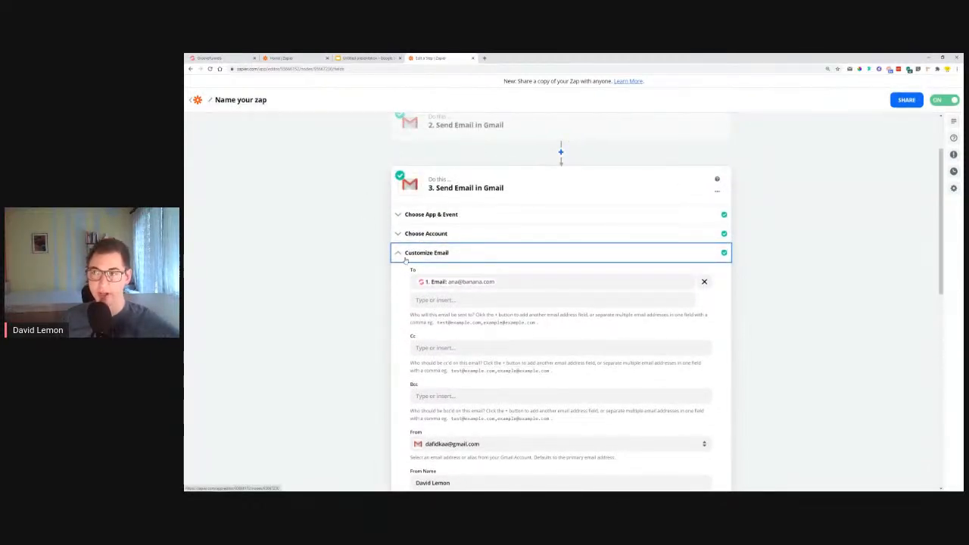
scroll(409, 257, "down", 10)
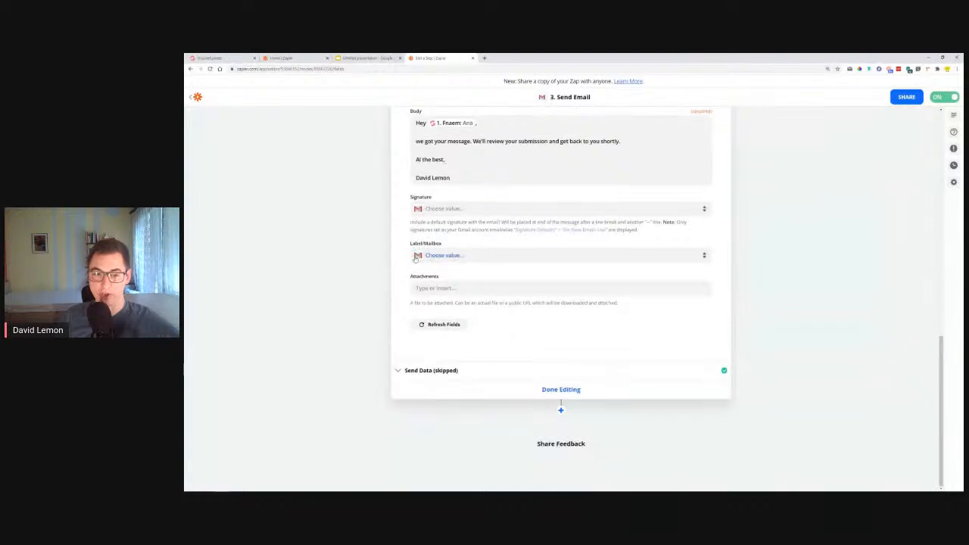
Run the third action's Gmail send test with the filled-in sample data and finish editing the action
left_click(450, 373)
scroll(499, 354, "down", 5)
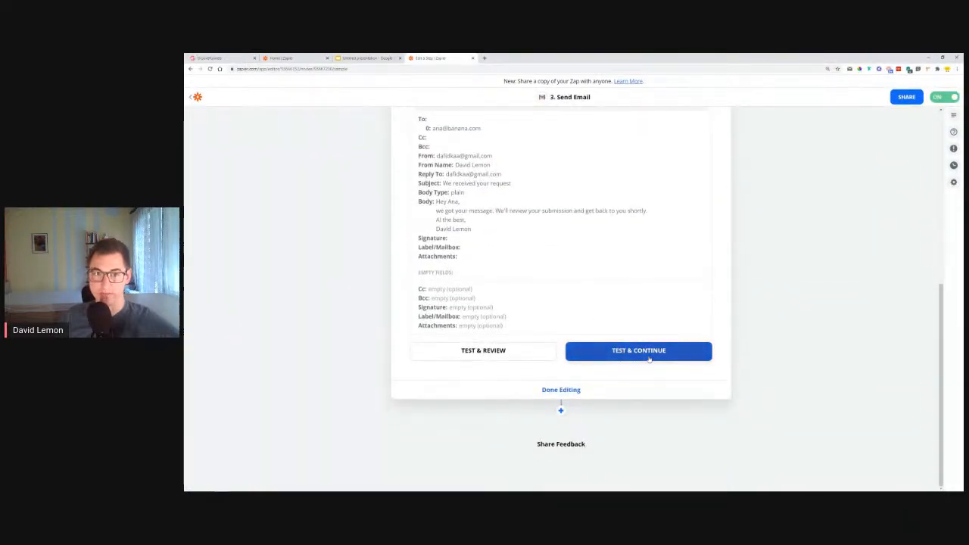
left_click(649, 354)
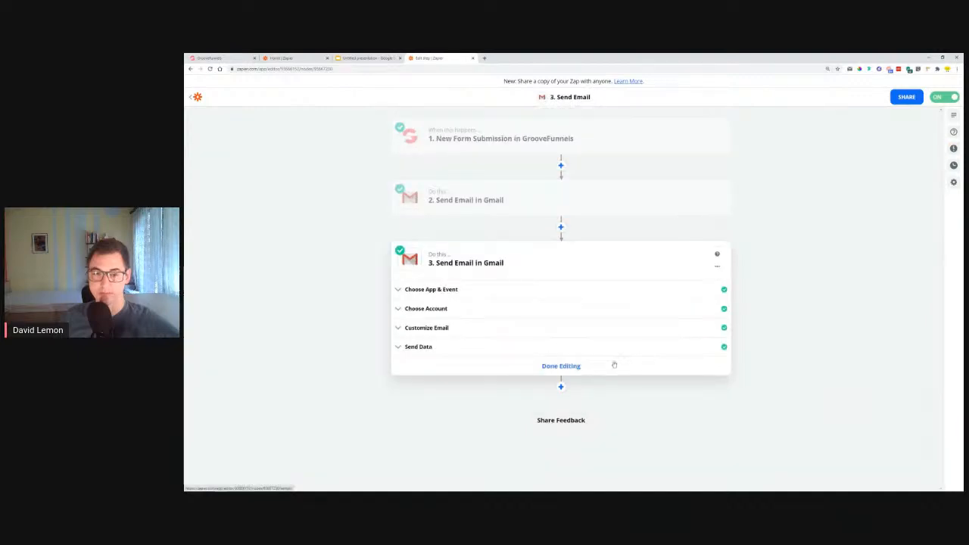
left_click(570, 368)
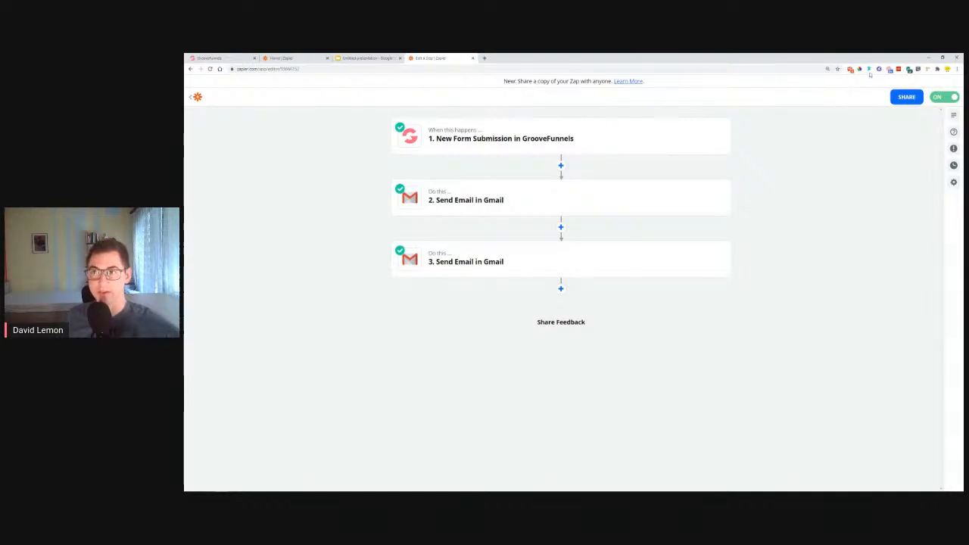
Read the "We received your request" follow-up email and its delivery reply in Checker Plus for Gmail
left_click(850, 70)
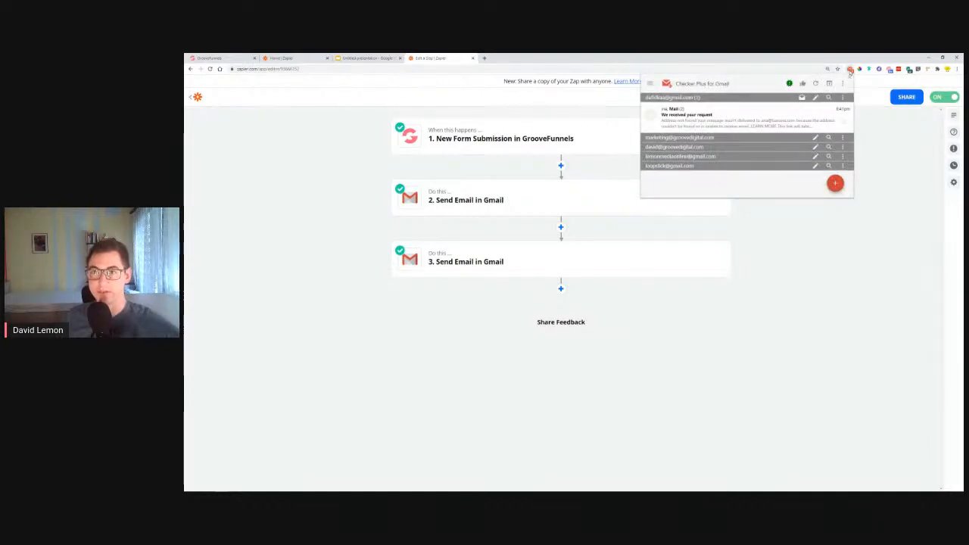
left_click(701, 123)
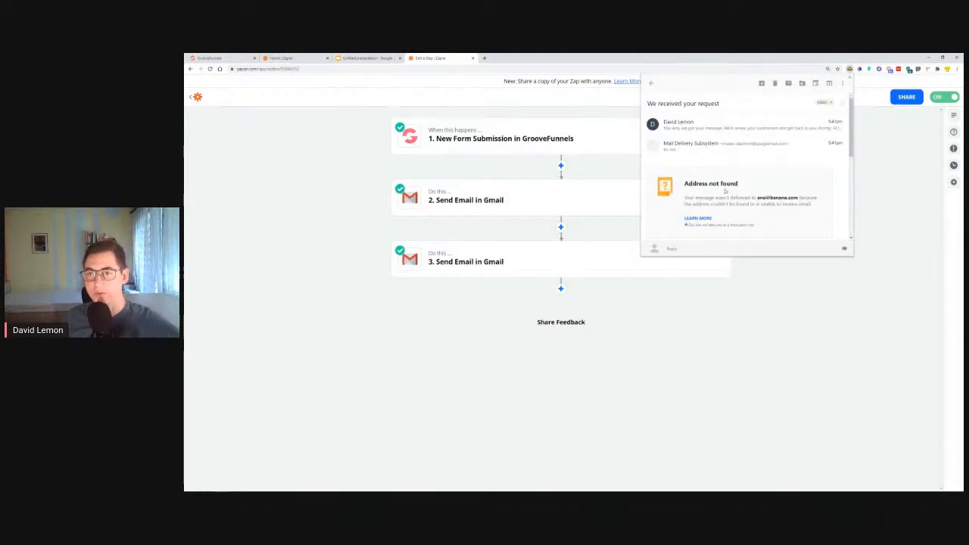
left_click(688, 128)
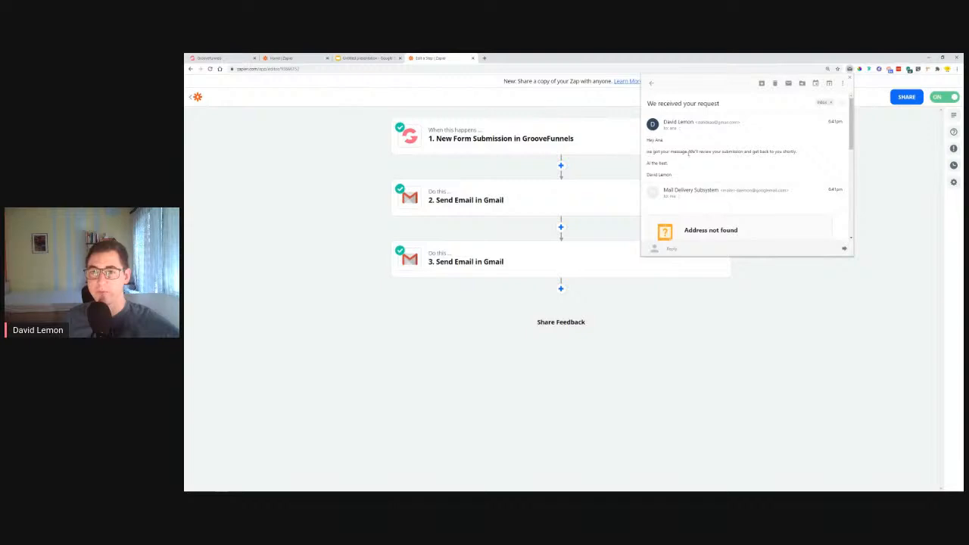
left_click_drag(692, 152, 762, 159)
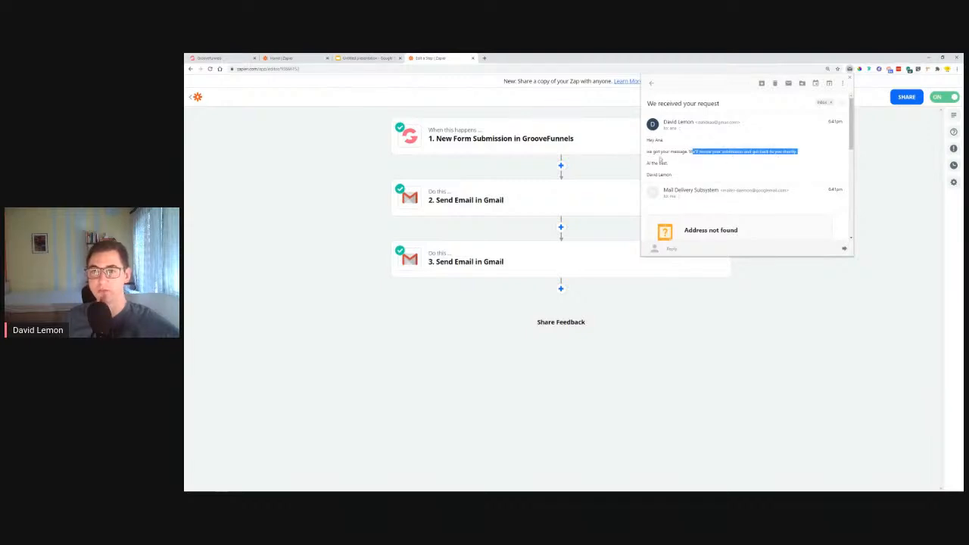
left_click_drag(679, 175, 648, 147)
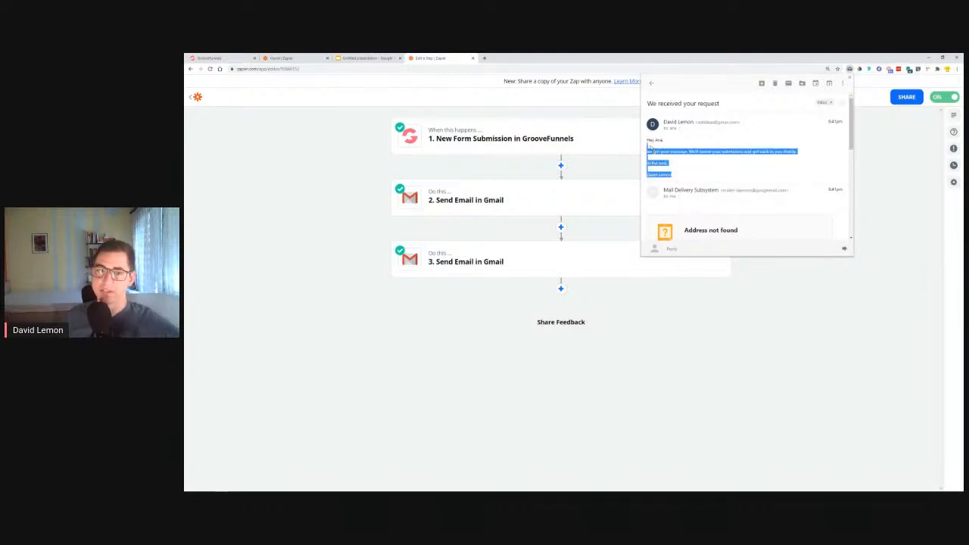
left_click(357, 197)
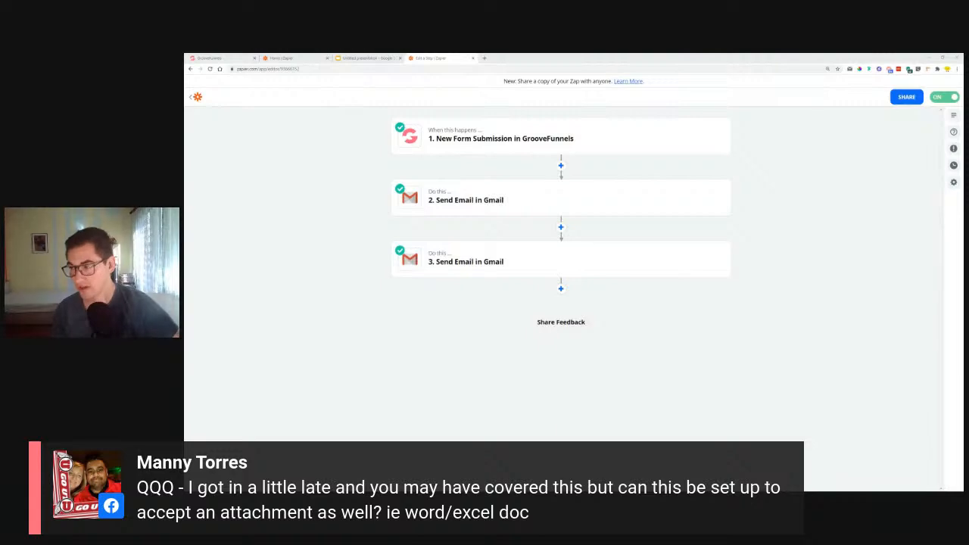
Switch to the GrooveFunnels page builder and examine the form elements available for the Contact Us form
left_click(207, 58)
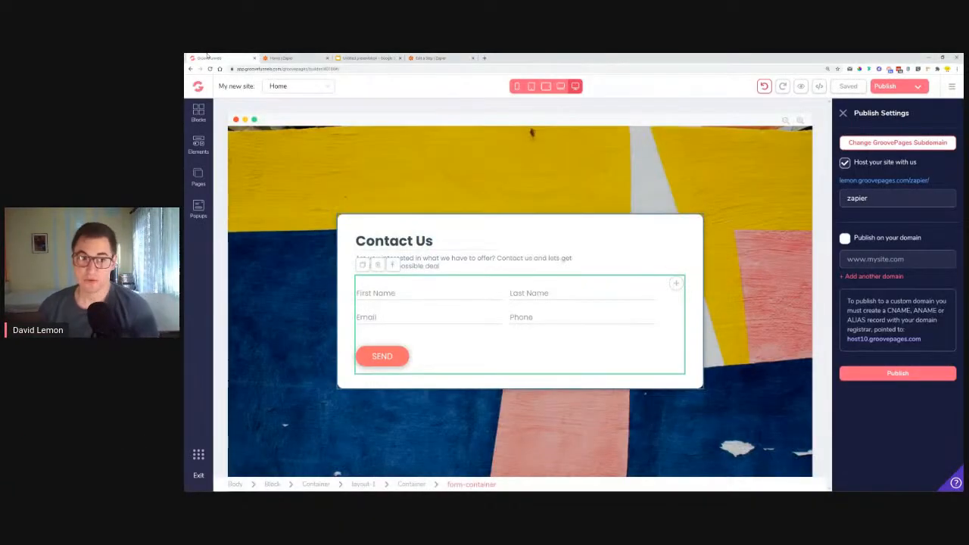
left_click(201, 146)
scroll(288, 250, "down", 8)
scroll(303, 261, "down", 4)
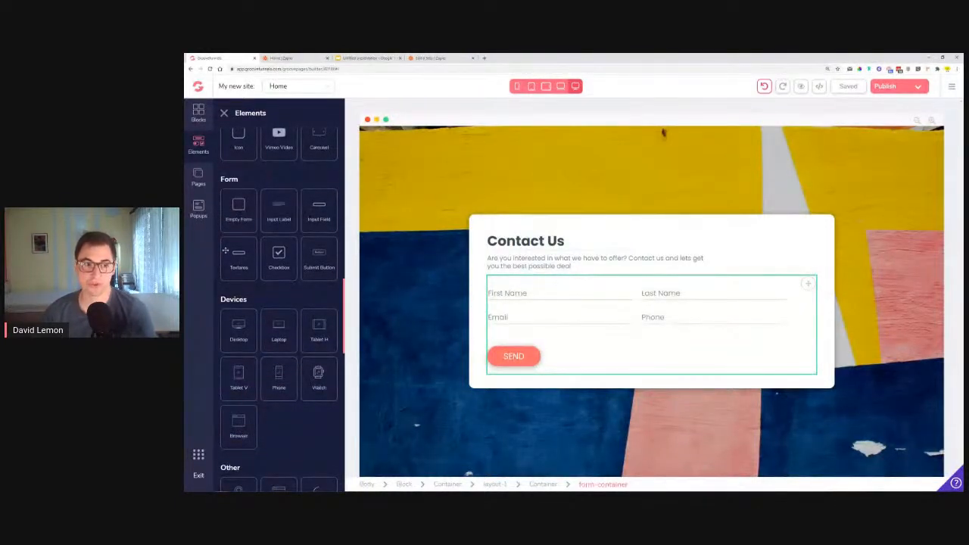
left_click(692, 318)
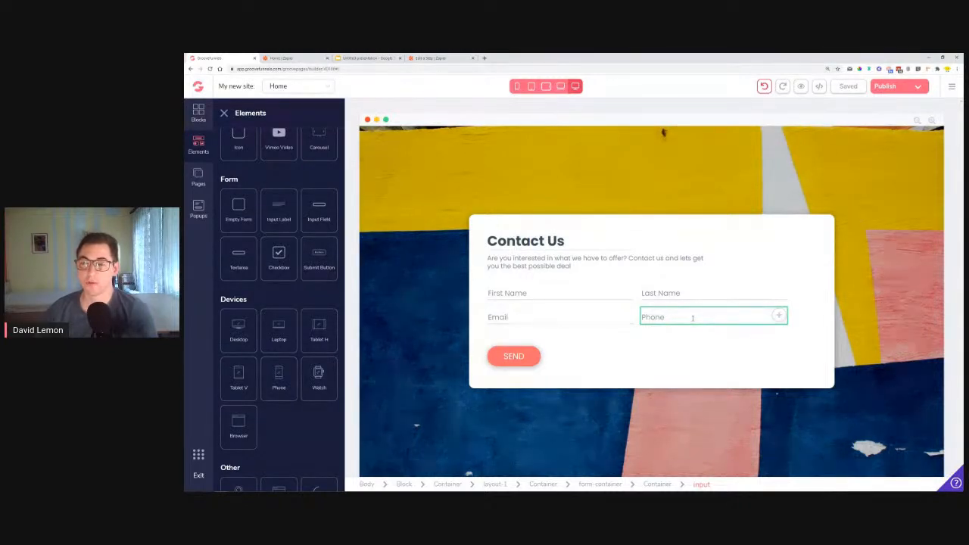
left_click(635, 324)
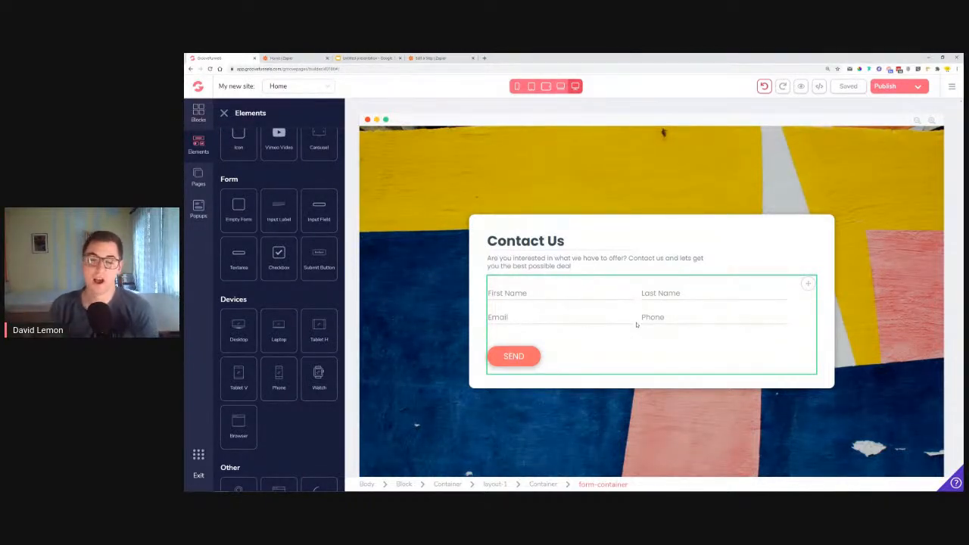
Try out a second Phone input beside the form's SEND button, and delete that extra input
left_click(667, 319)
left_click(521, 297)
left_click(418, 356)
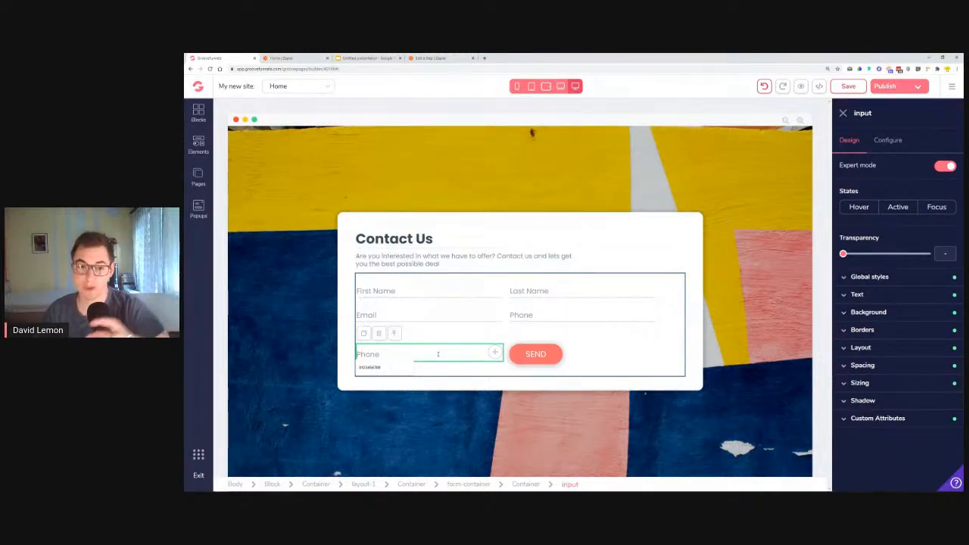
left_click(380, 334)
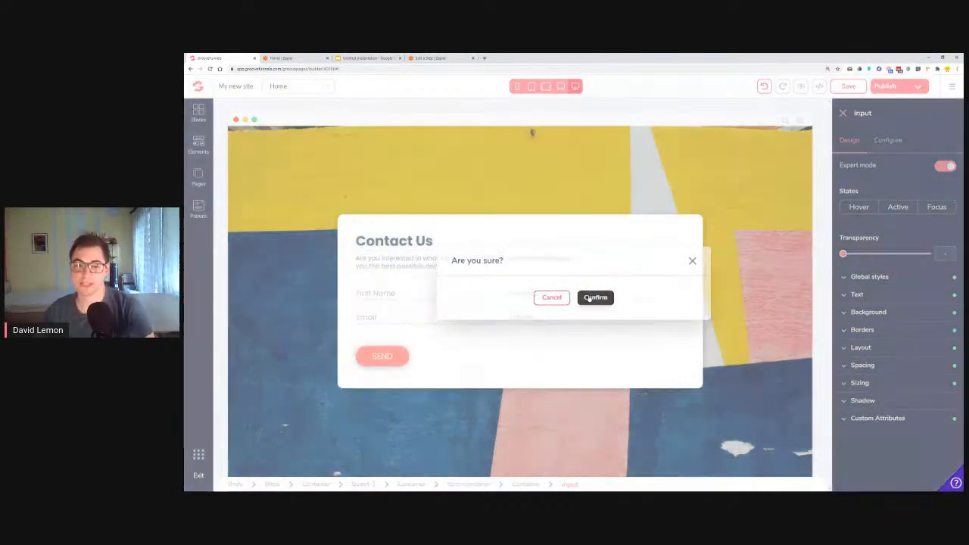
left_click(595, 298)
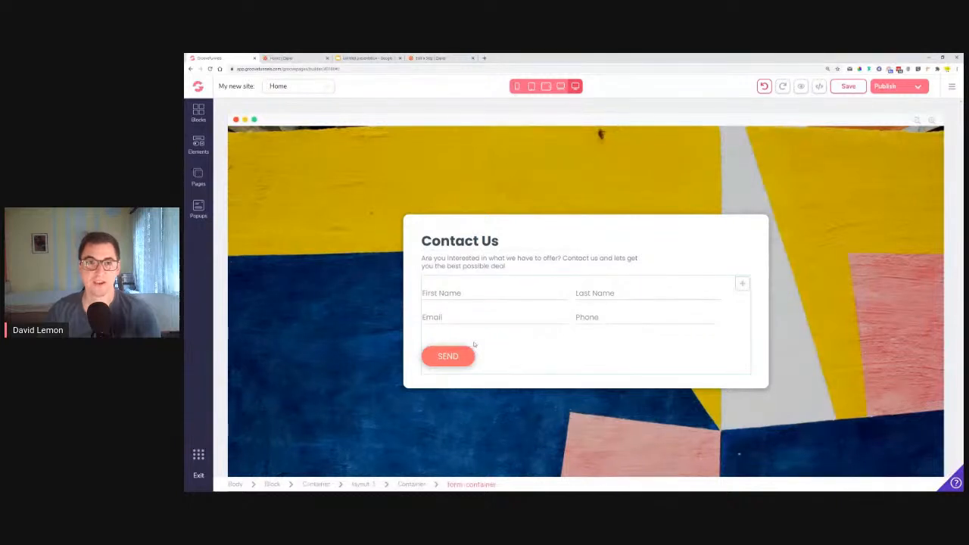
Switch to the Google Slides presentation and show the "#6 - Automating Sheets" slide
left_click(364, 58)
scroll(244, 393, "down", 3)
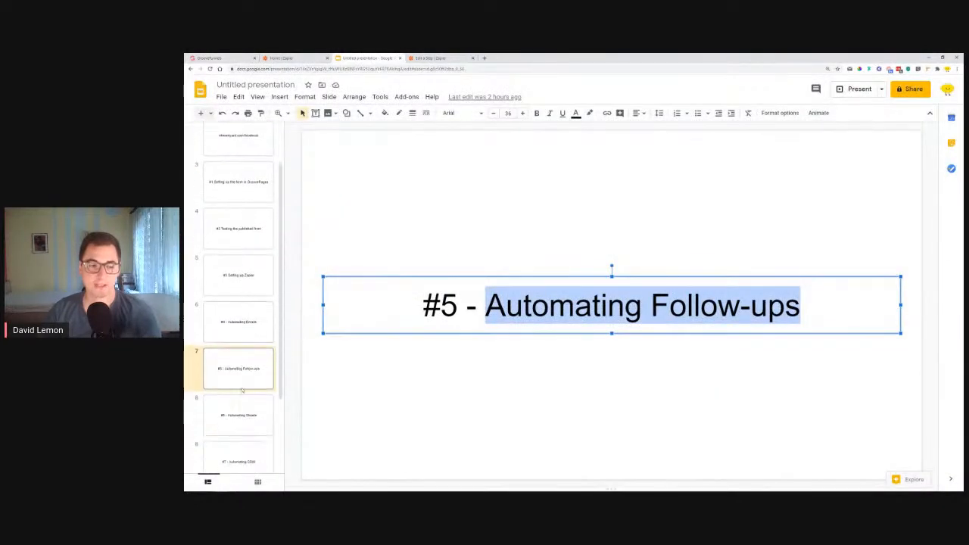
left_click(244, 391)
left_click_drag(512, 307, 779, 319)
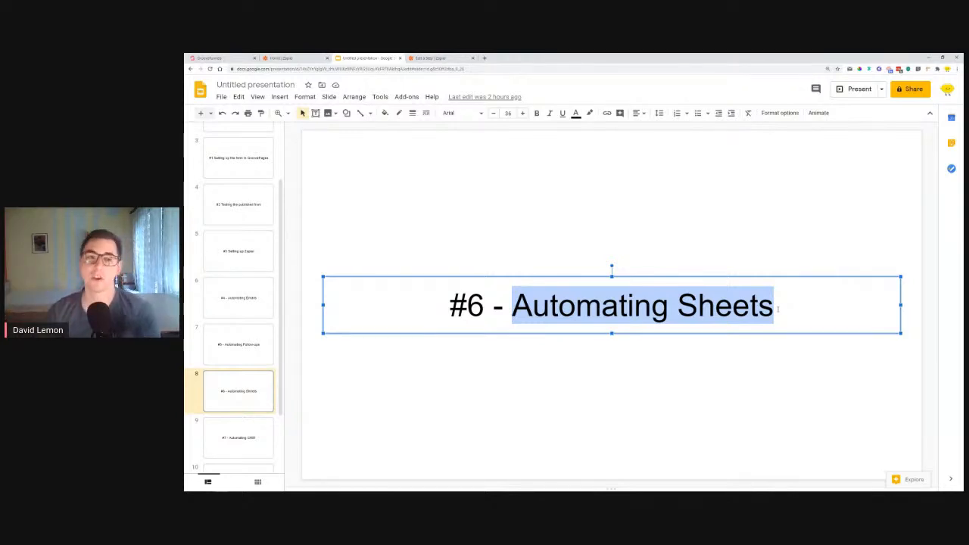
Return to the Zap in Zapier and add Google Sheets as the app for a fourth action
left_click(409, 59)
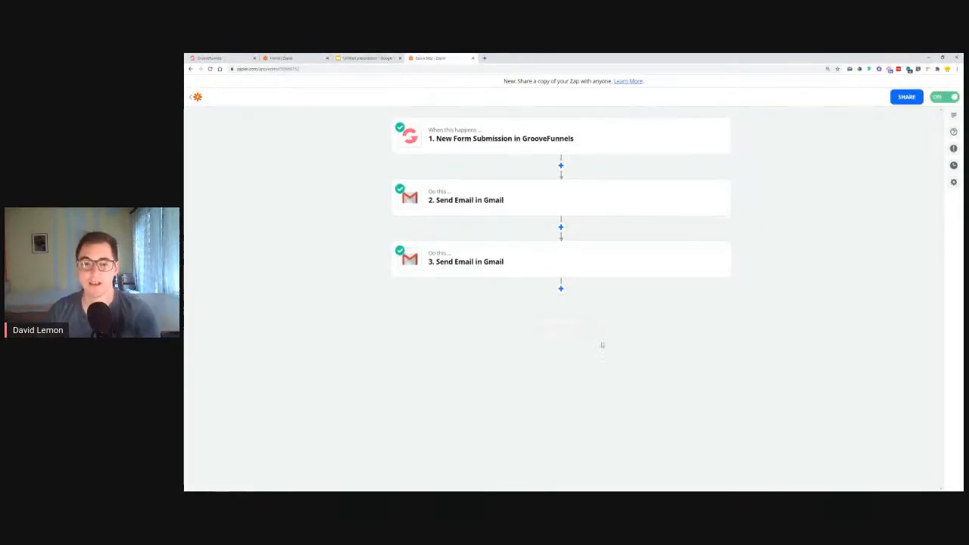
left_click(561, 288)
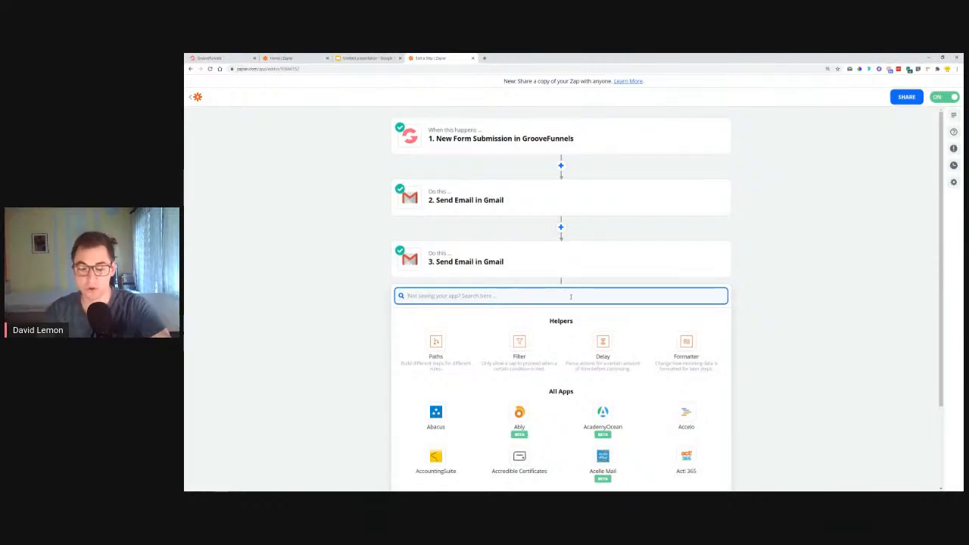
type("sheet")
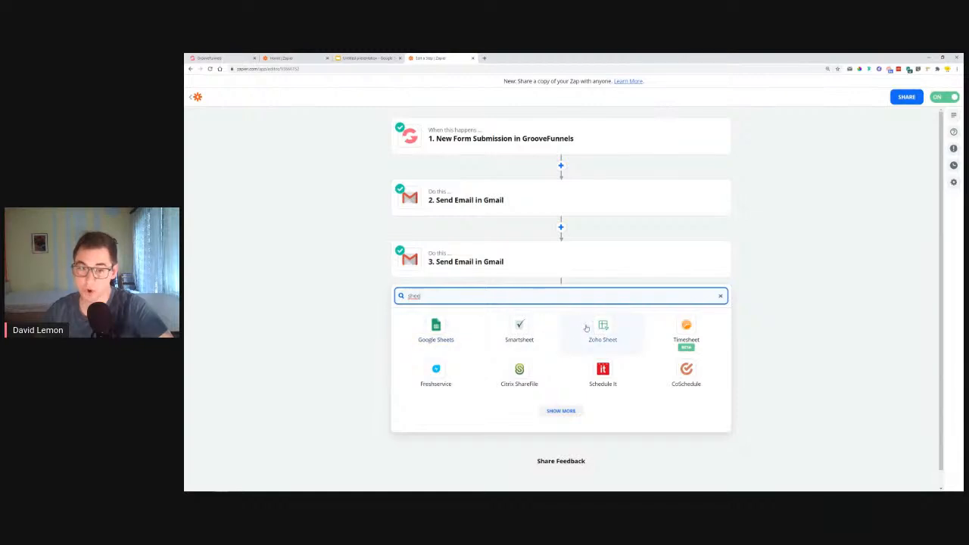
left_click_drag(439, 296, 405, 298)
type("gxc")
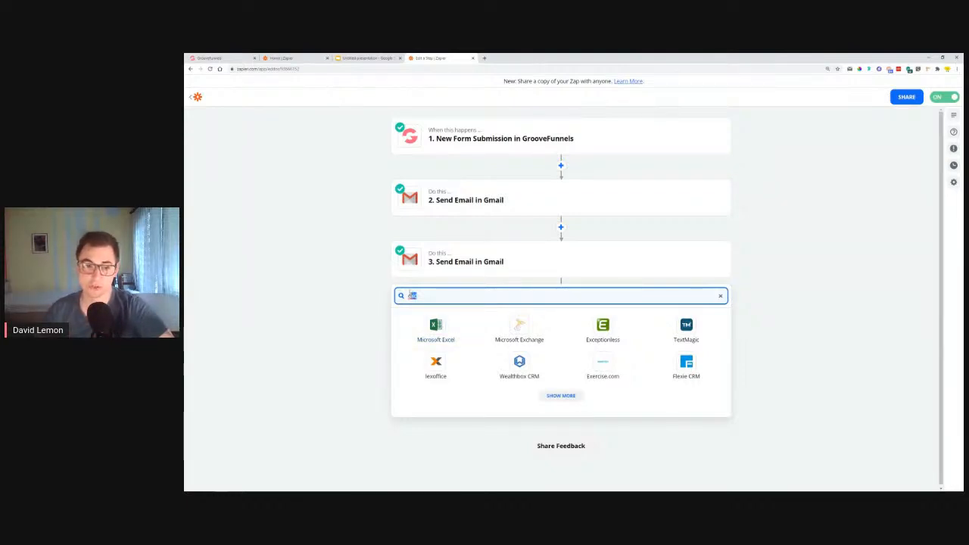
type("she")
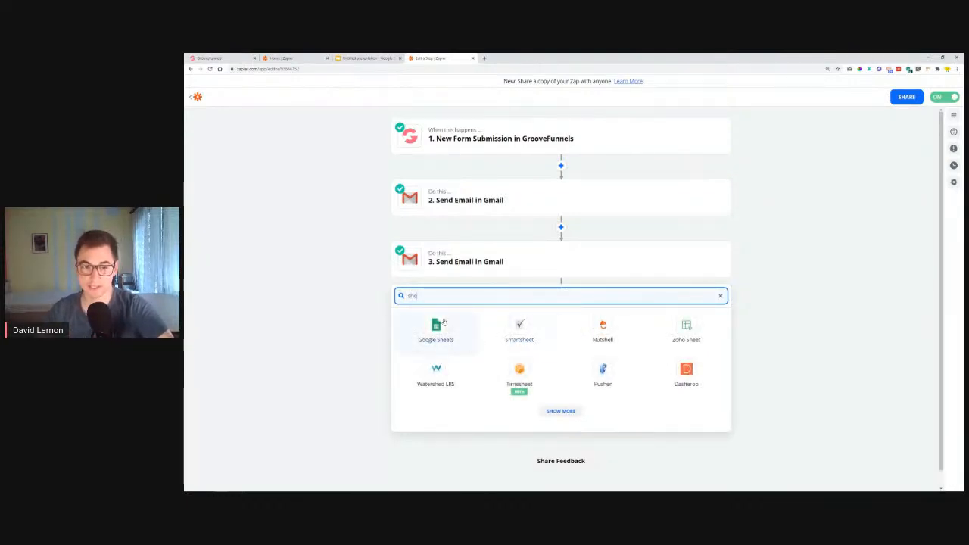
left_click(442, 324)
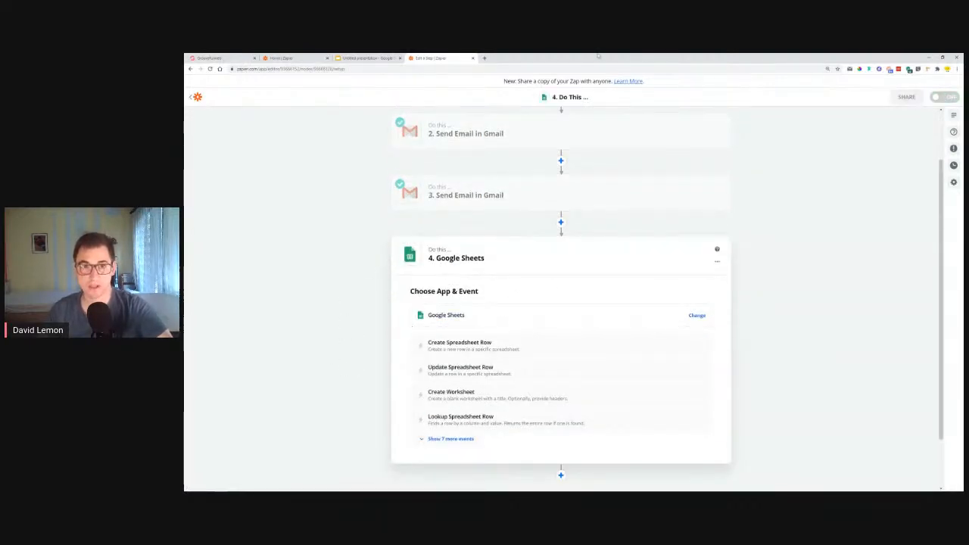
Open Google Sheets in a new browser tab and create a blank spreadsheet
left_click(484, 58)
left_click(943, 95)
scroll(939, 151, "down", 5)
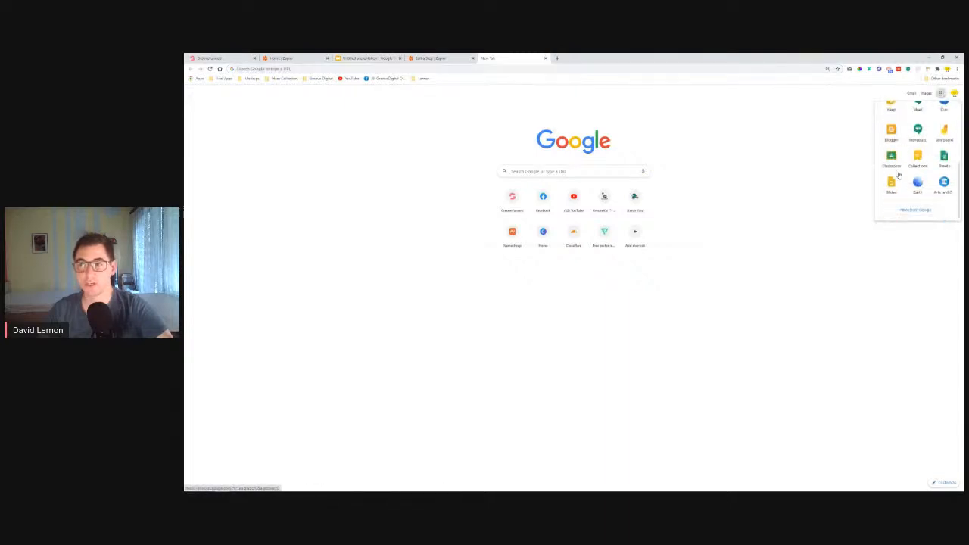
left_click(937, 162)
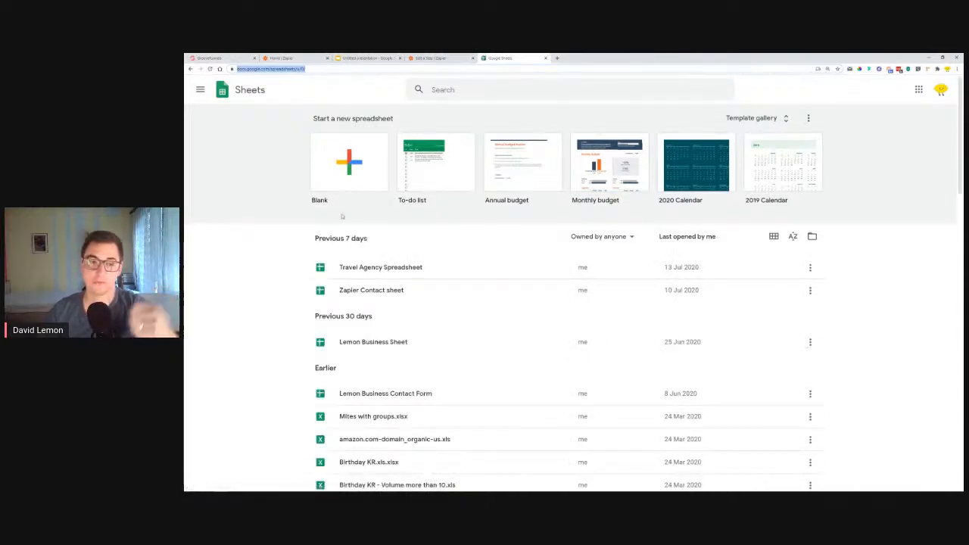
left_click(342, 171)
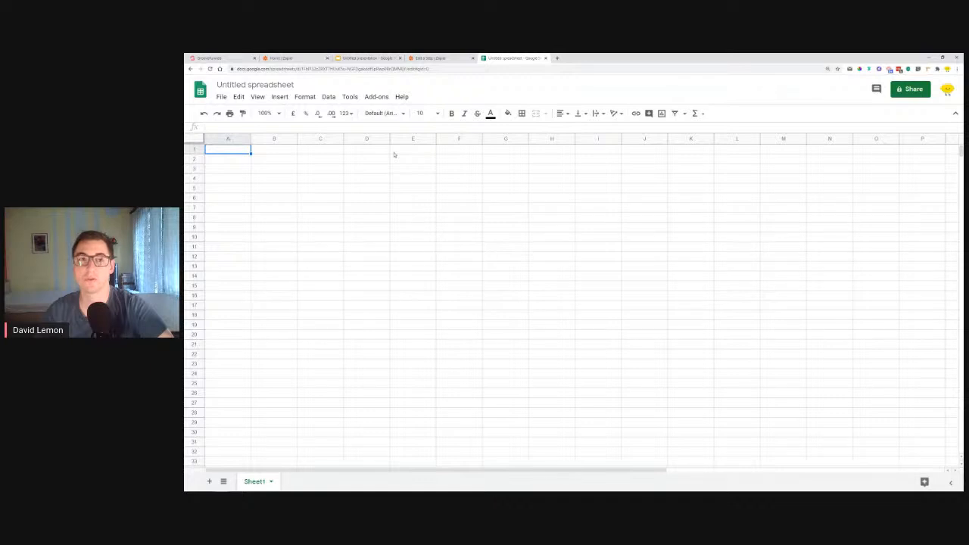
Check the Contact Us form's fields in GrooveFunnels against the columns needed in the blank spreadsheet
left_click(231, 58)
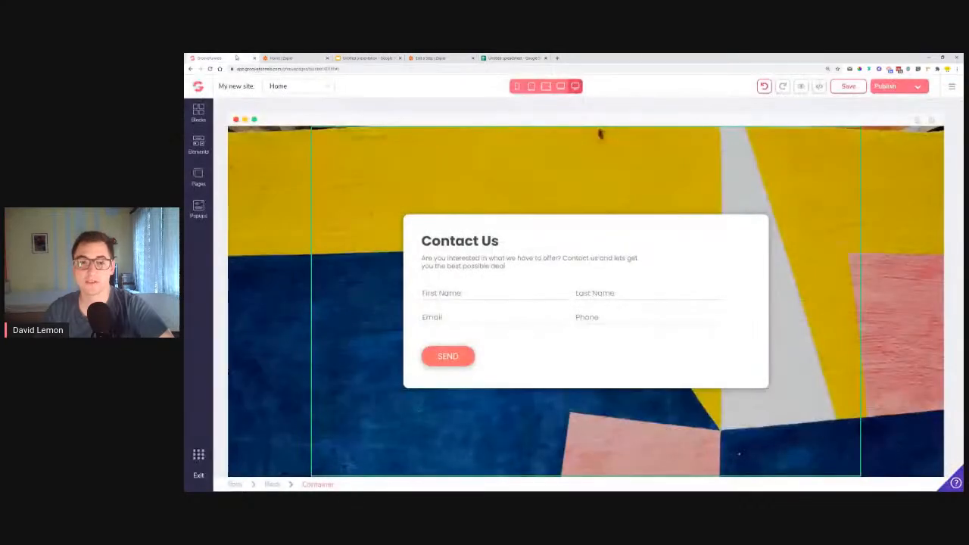
left_click(454, 293)
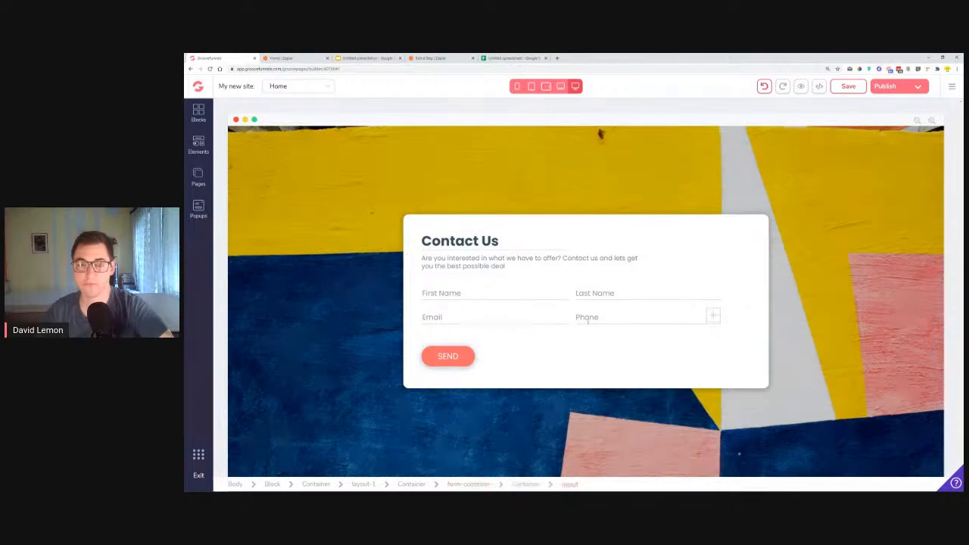
left_click(513, 59)
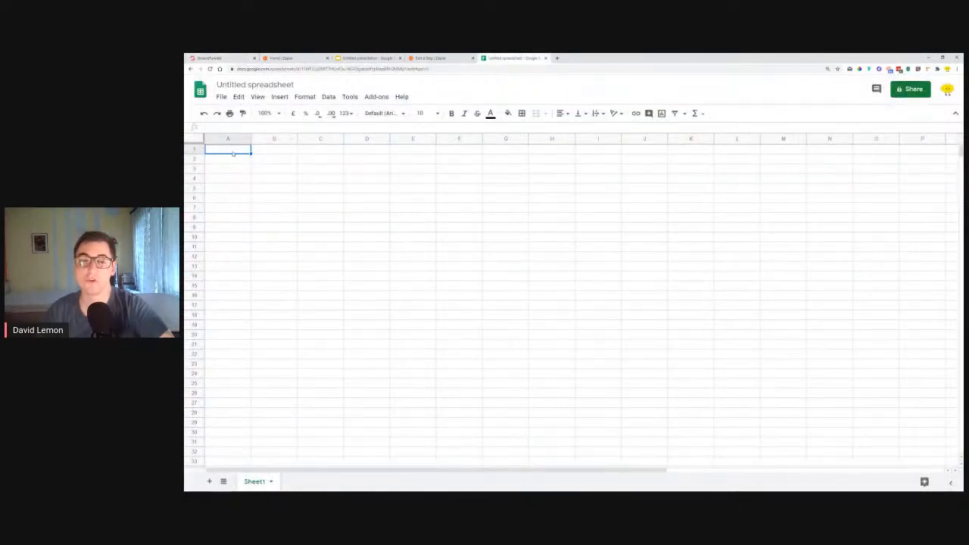
left_click(278, 156)
left_click(336, 152)
left_click(380, 153)
Enter the column headers First Name, Last Name, Email and Phone number in cells A1 to D1
left_click(242, 147)
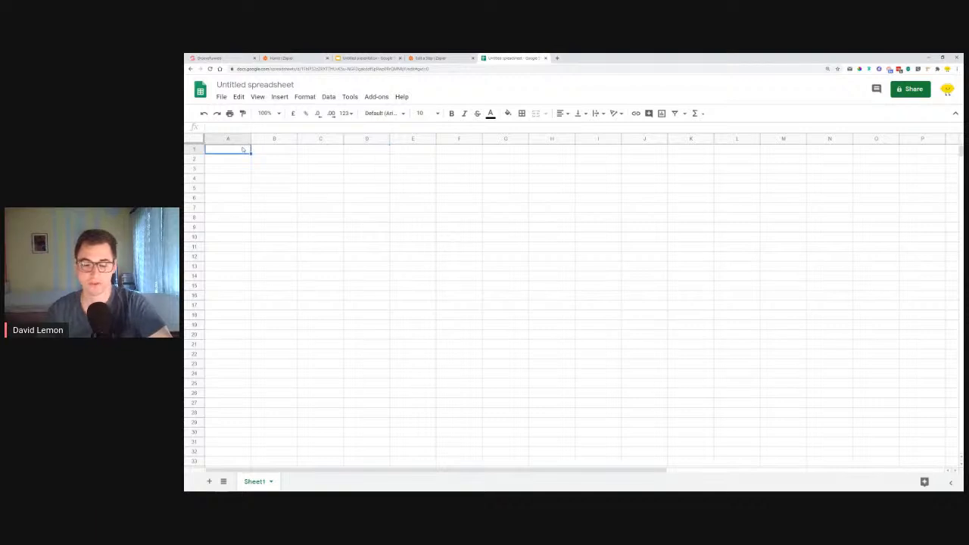
type("First Name")
key("Tab")
type("L")
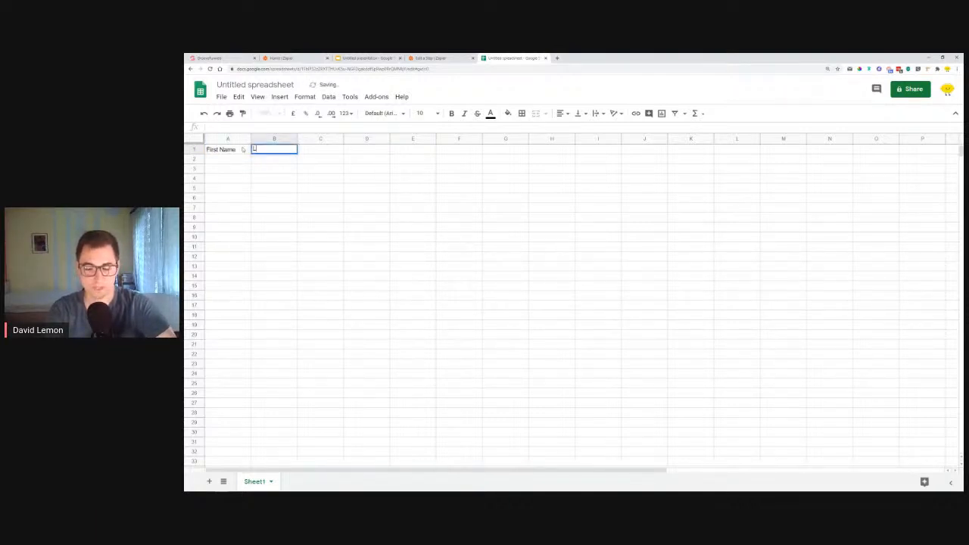
type("ast Name")
key("Tab")
type("P")
type("Email")
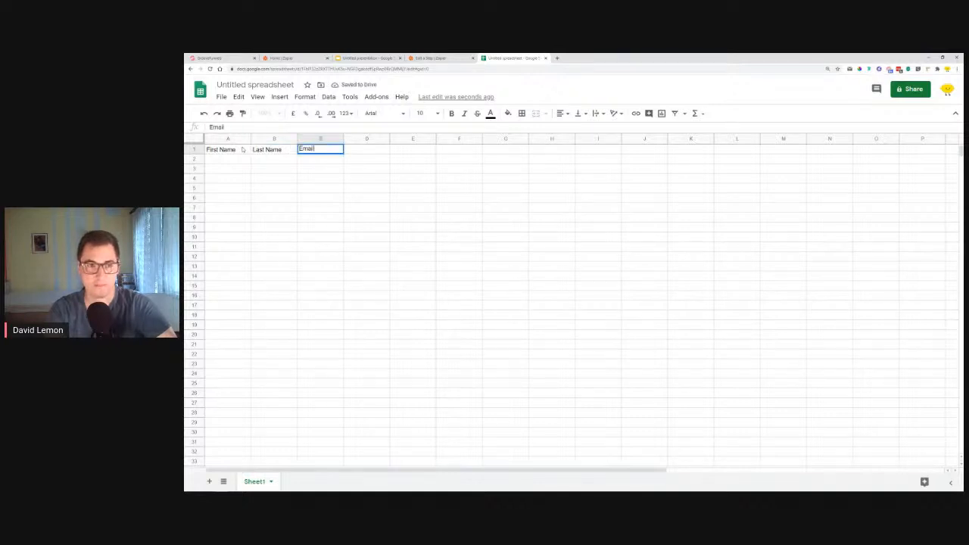
key("Tab")
type("P")
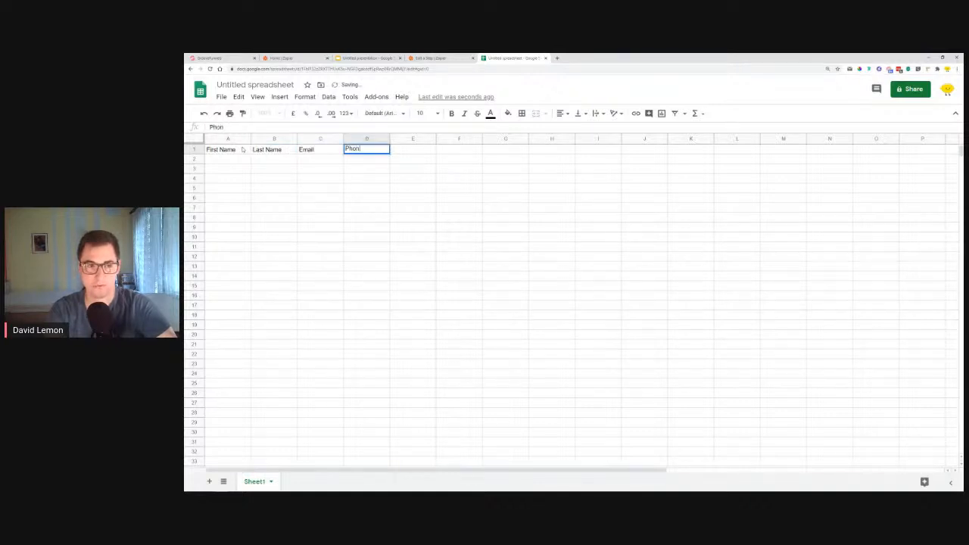
type("hone number")
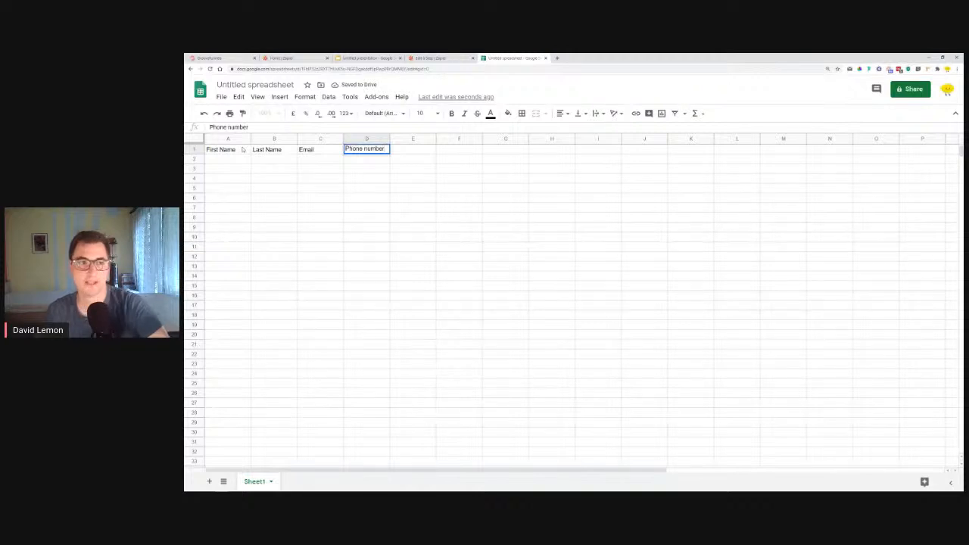
Finish the Phone number header and rename the spreadsheet as Zapier Tutorial test
left_click(276, 188)
left_click(468, 190)
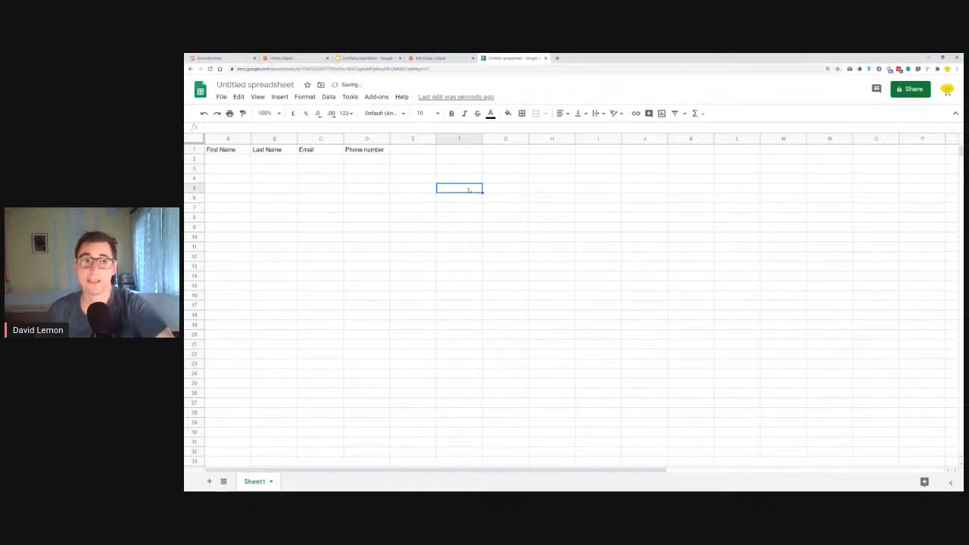
left_click(219, 86)
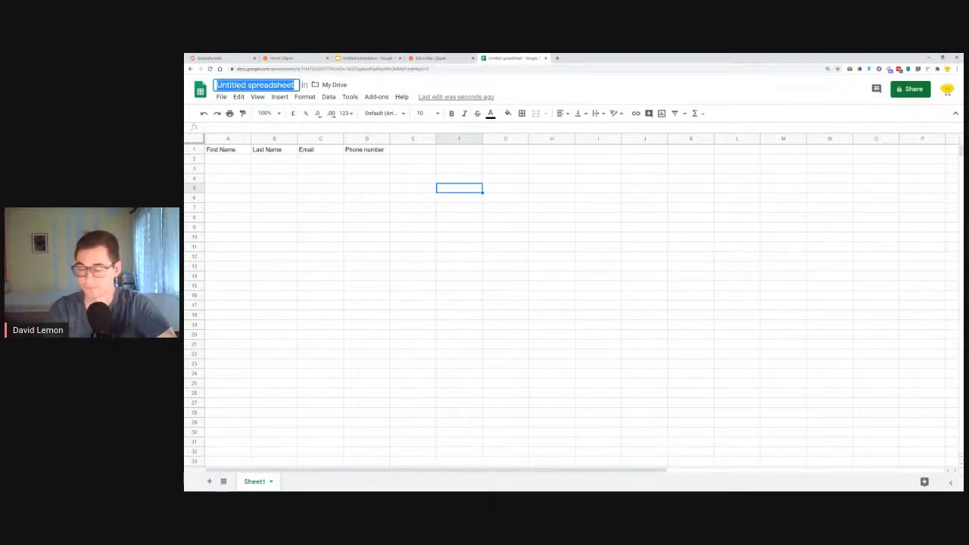
type("Zapi")
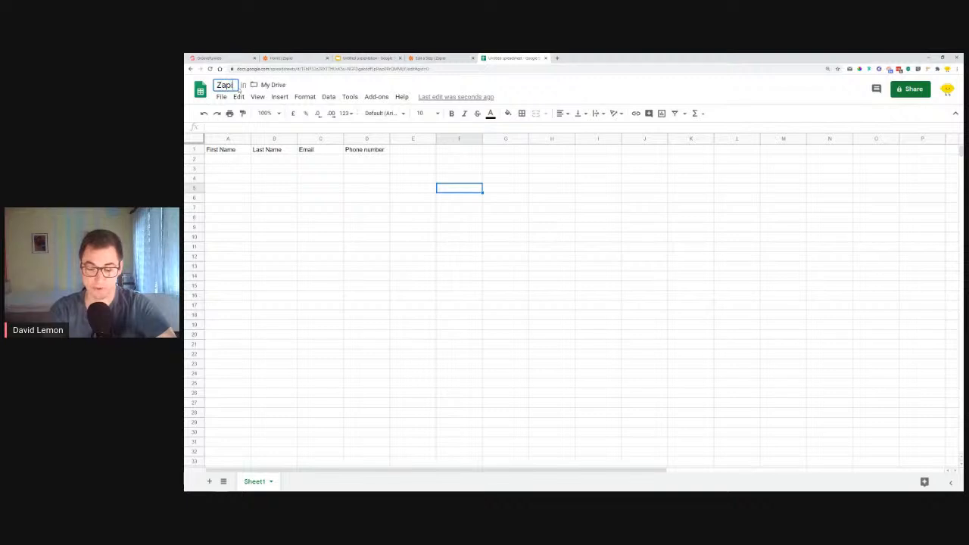
type("er Tutori")
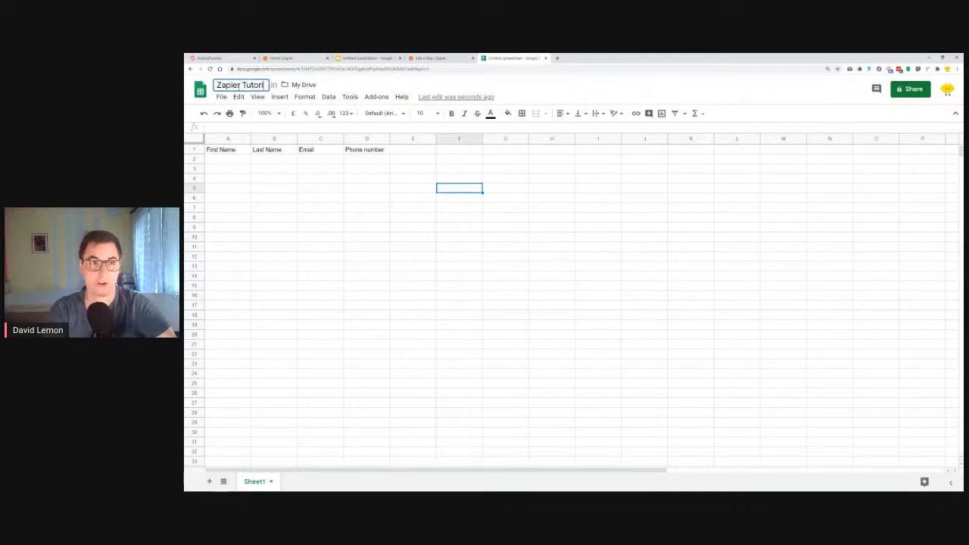
type("al te")
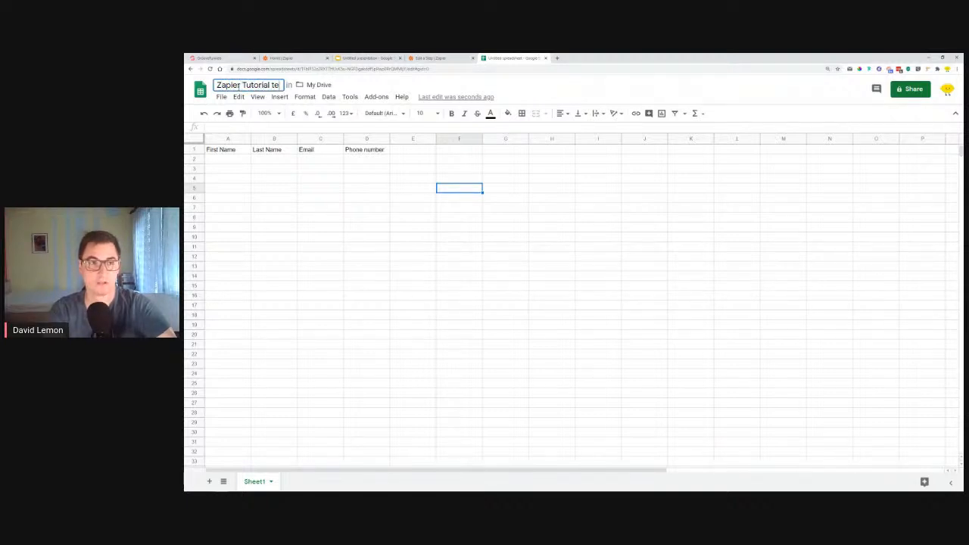
type("st")
left_click(720, 88)
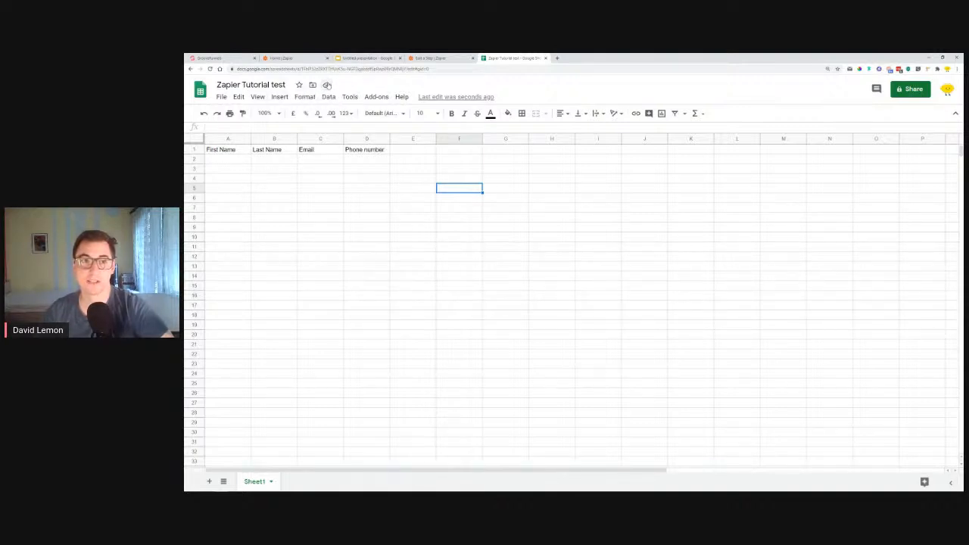
Switch back to the Zap in Zapier and set the Google Sheets action's event to Create Spreadsheet Row
left_click(433, 58)
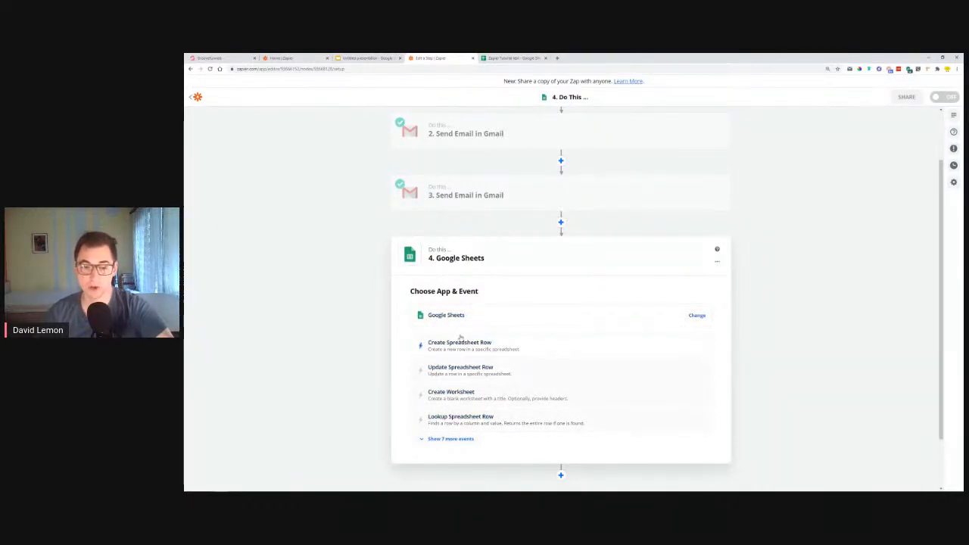
left_click(458, 439)
scroll(480, 440, "down", 4)
scroll(479, 434, "up", 3)
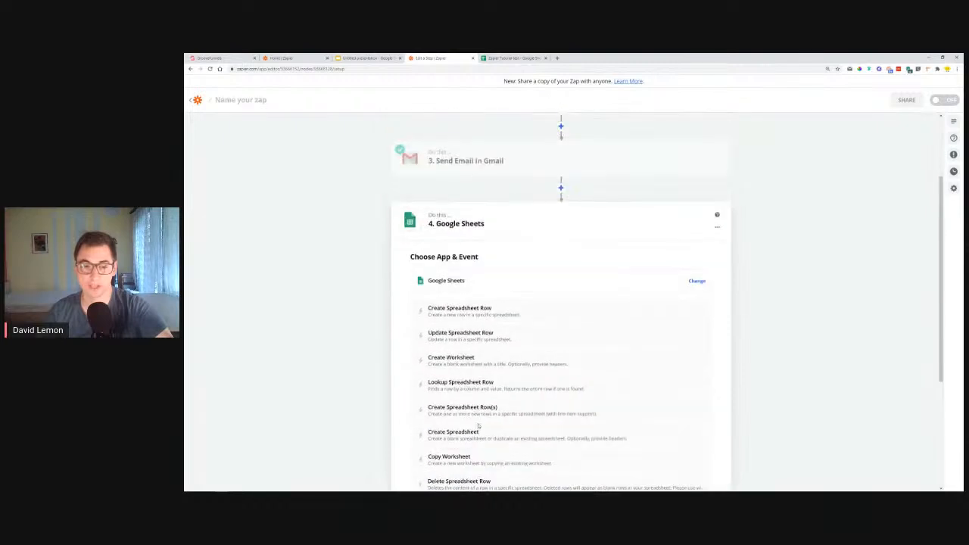
left_click(462, 309)
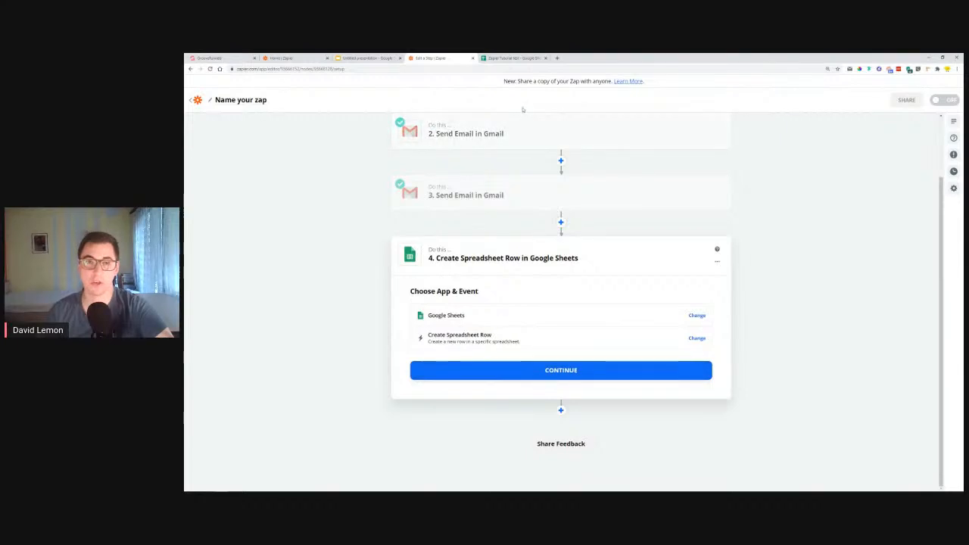
key("ctrl+Tab")
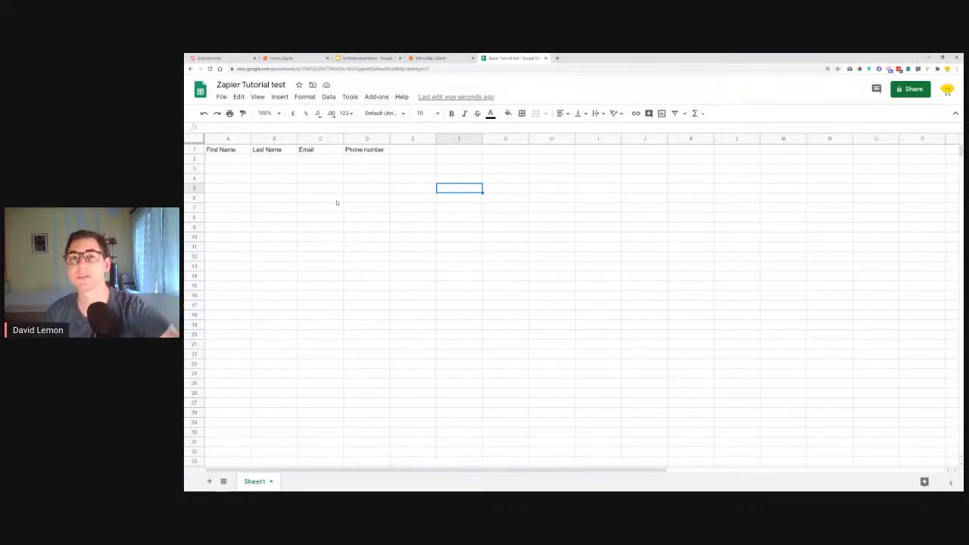
left_click(449, 57)
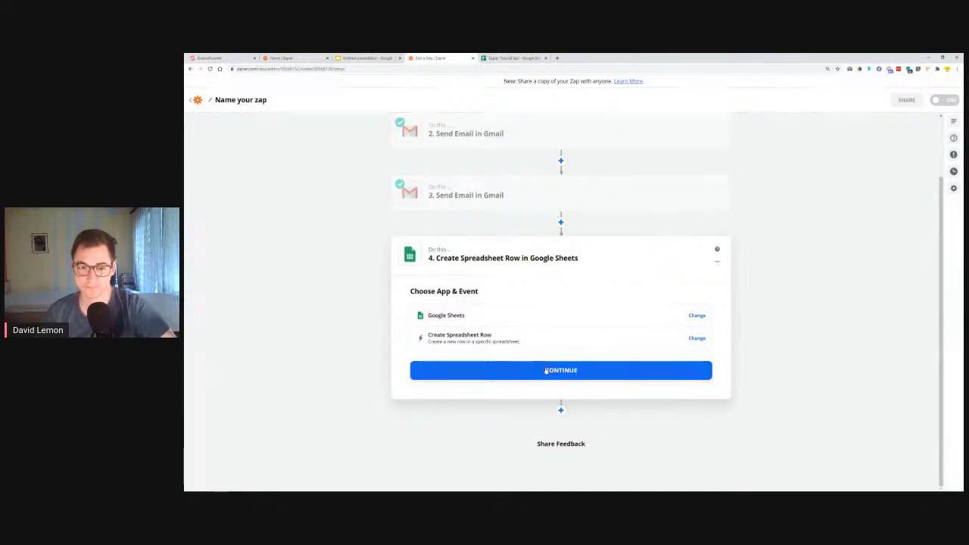
left_click(545, 370)
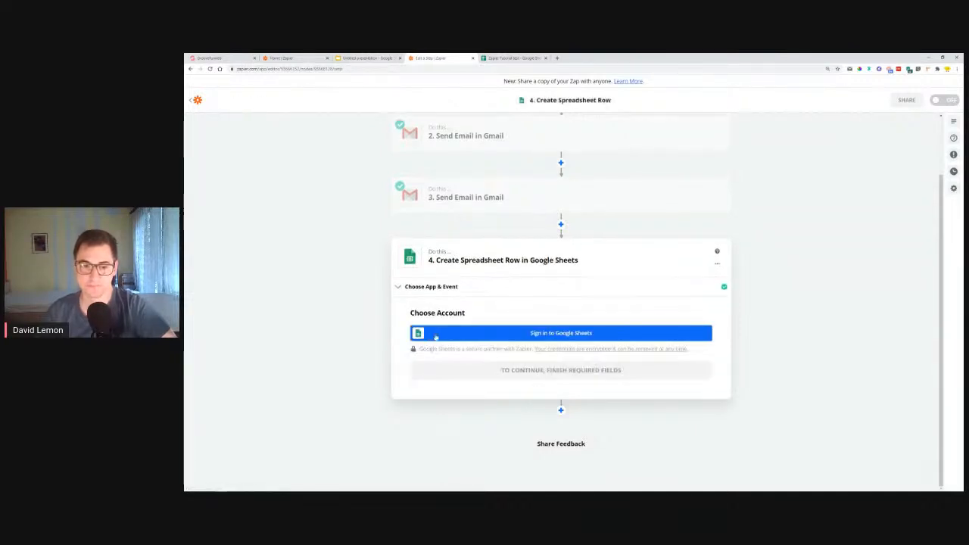
Connect the Google account to the Google Sheets action, allow Zapier access to it, and continue with that account
left_click(577, 336)
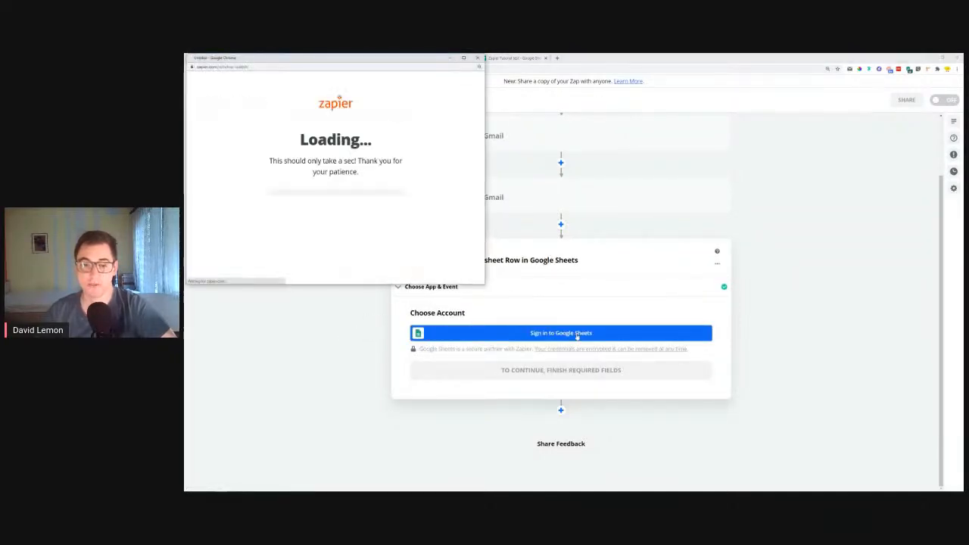
left_click(327, 194)
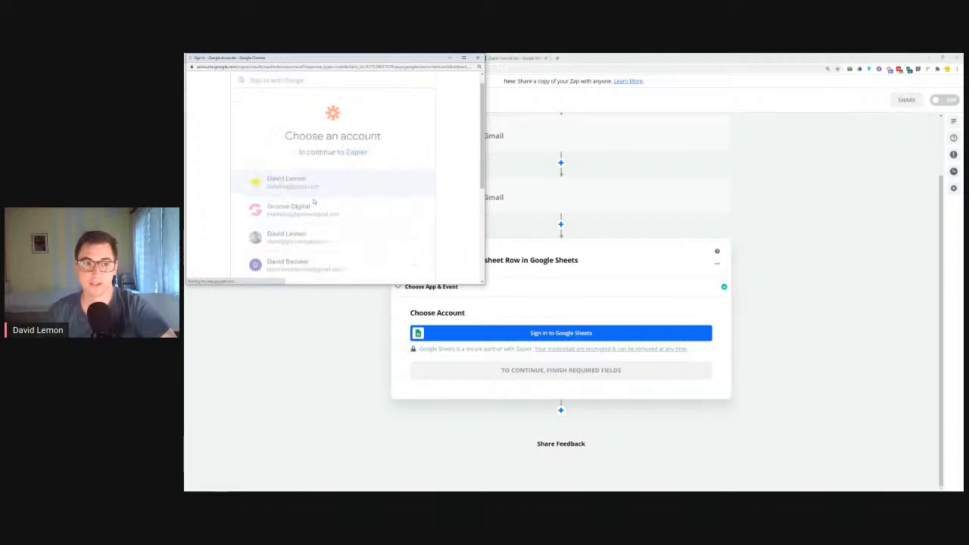
scroll(368, 170, "down", 5)
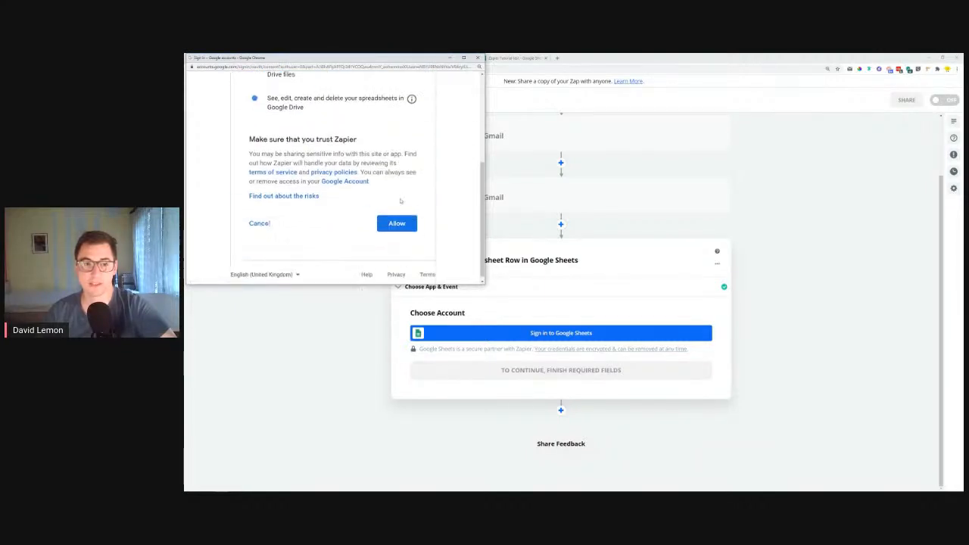
left_click(406, 223)
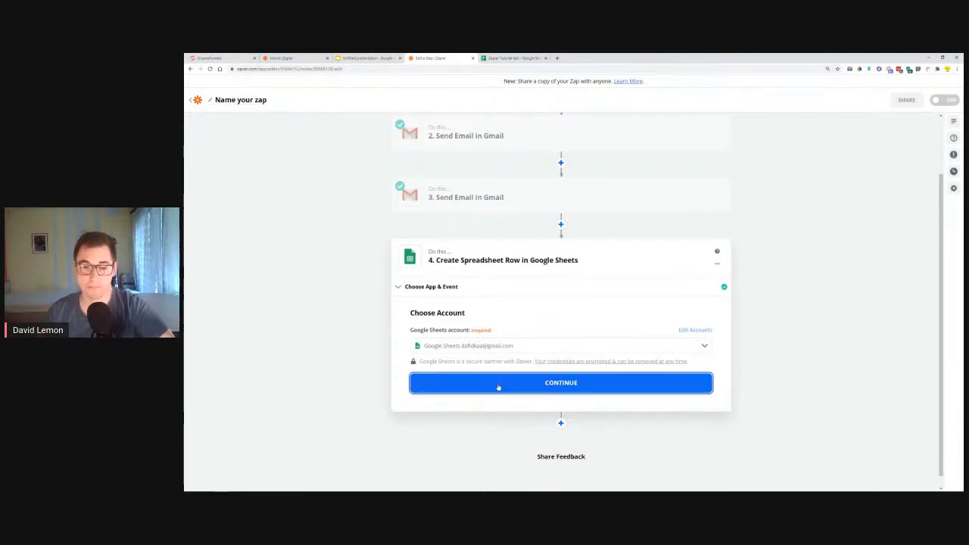
left_click(497, 388)
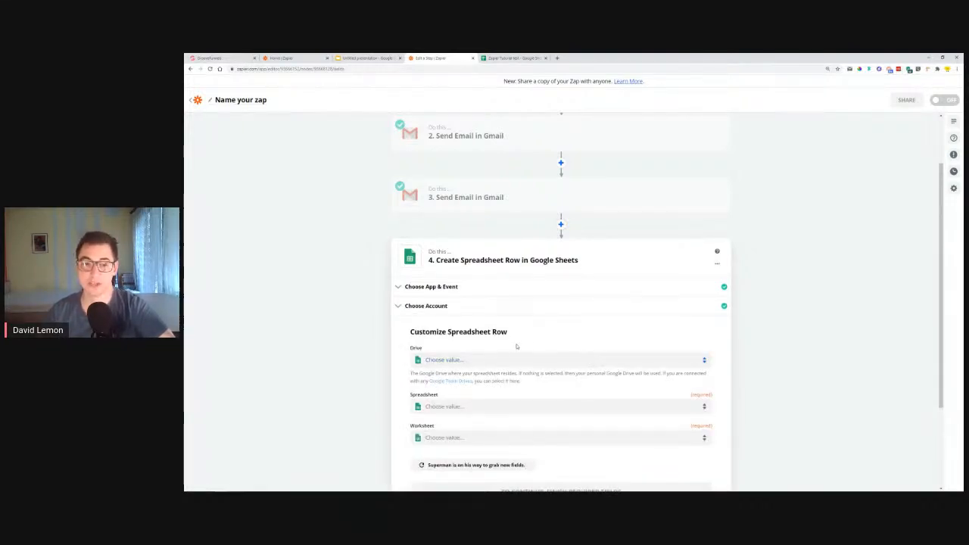
Set the row action's Drive to My Google Drive and its Spreadsheet to Zapier Tutorial test
scroll(398, 336, "down", 3)
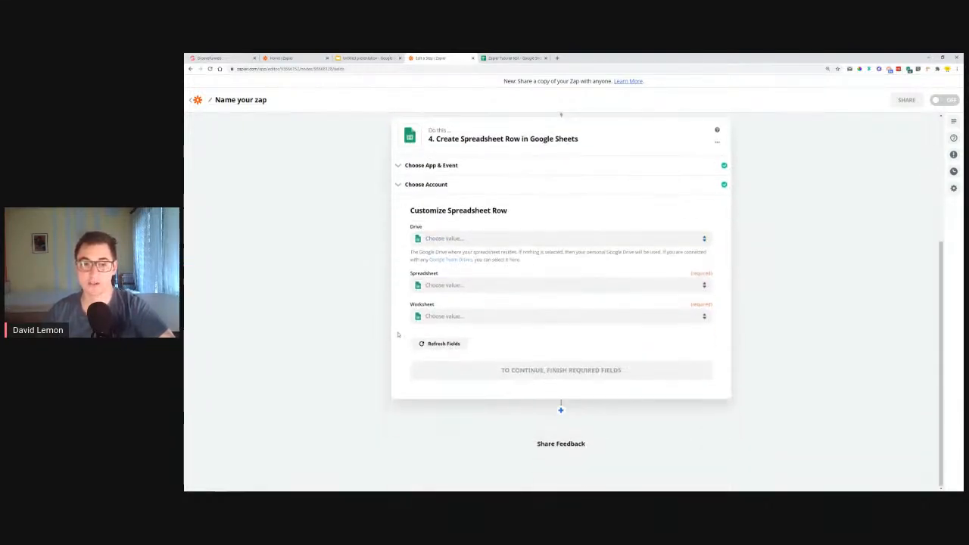
left_click(491, 241)
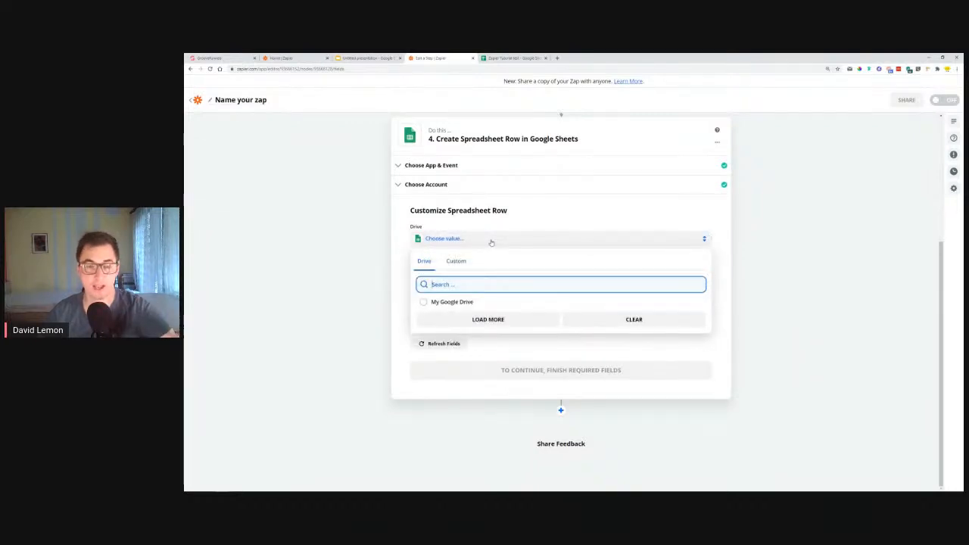
left_click(450, 302)
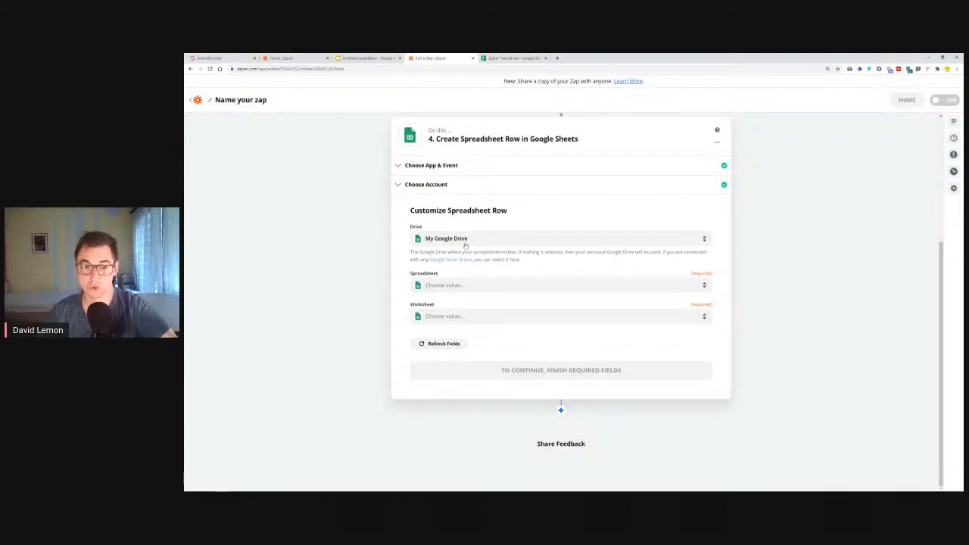
left_click(463, 286)
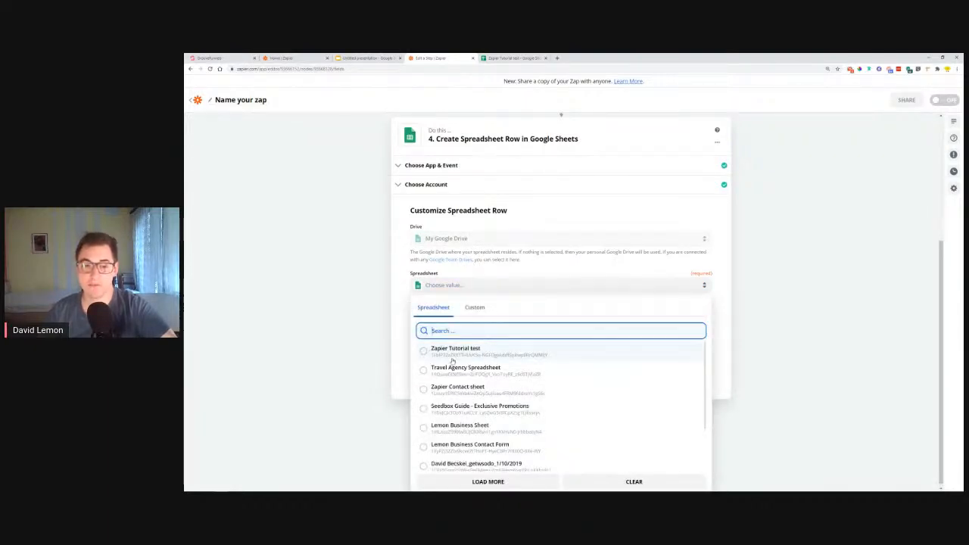
left_click(431, 350)
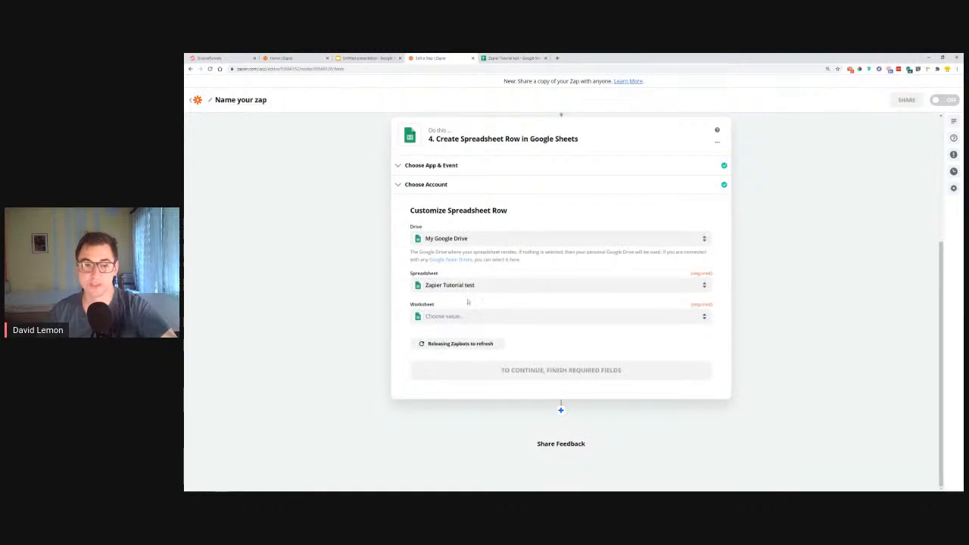
left_click(448, 318)
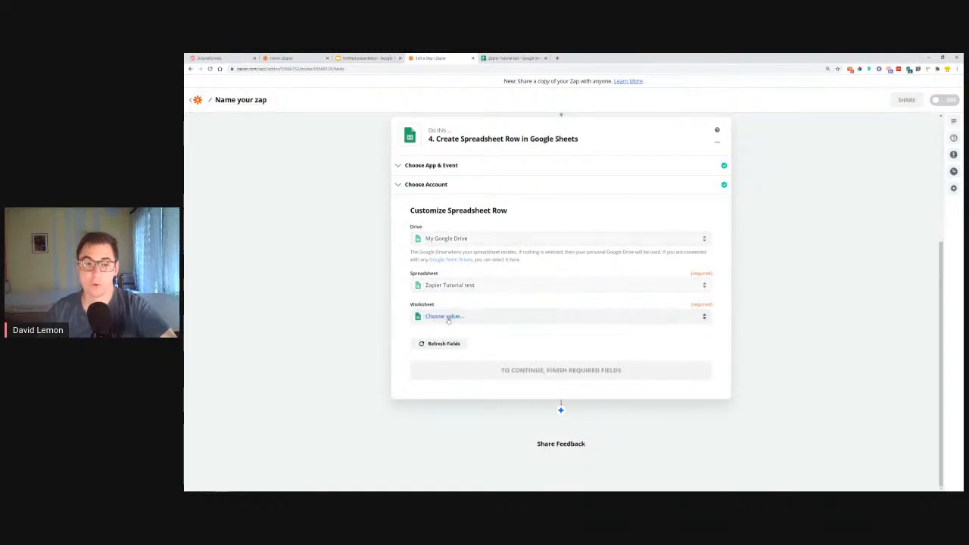
In the Zapier Tutorial test spreadsheet, add a second worksheet and rename both worksheets with a different person's first name each
left_click(544, 58)
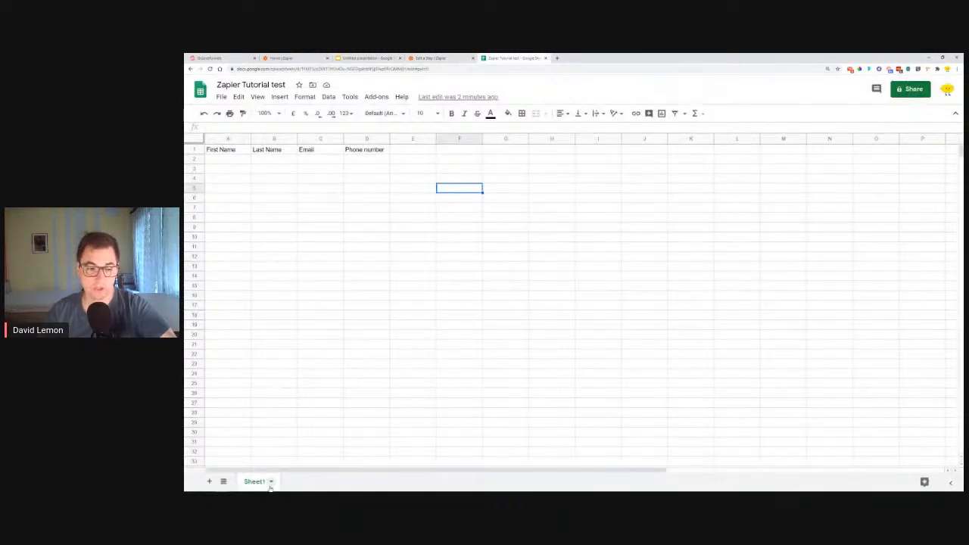
left_click(209, 481)
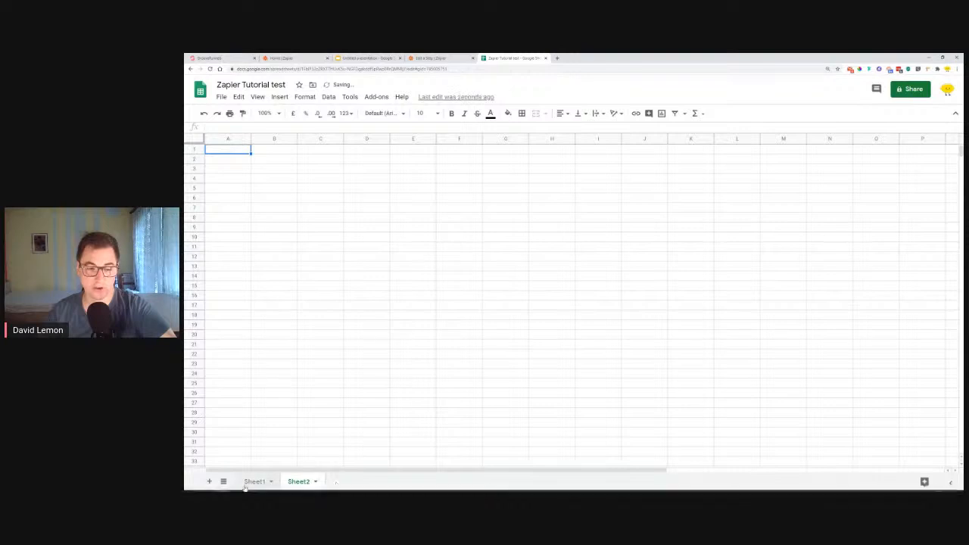
mouse_move(316, 482)
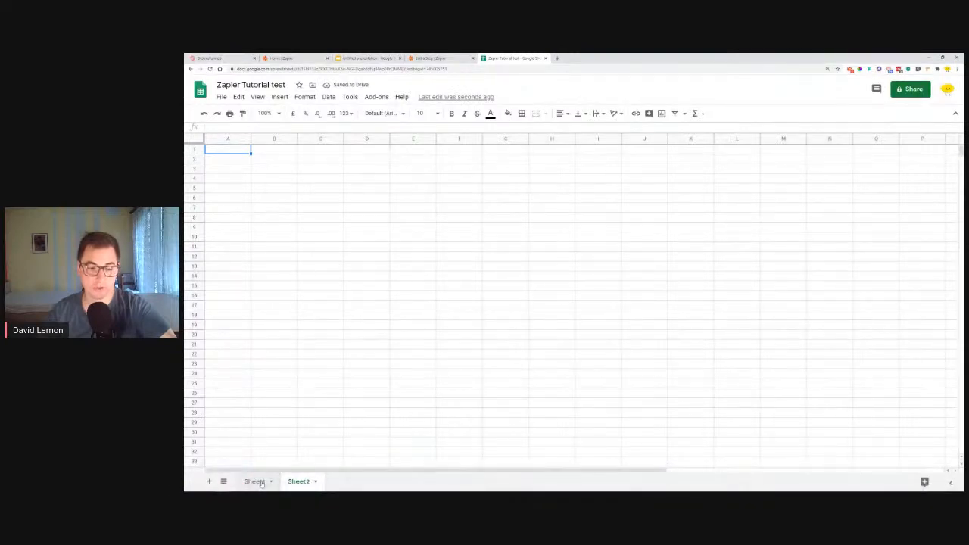
double_click(262, 483)
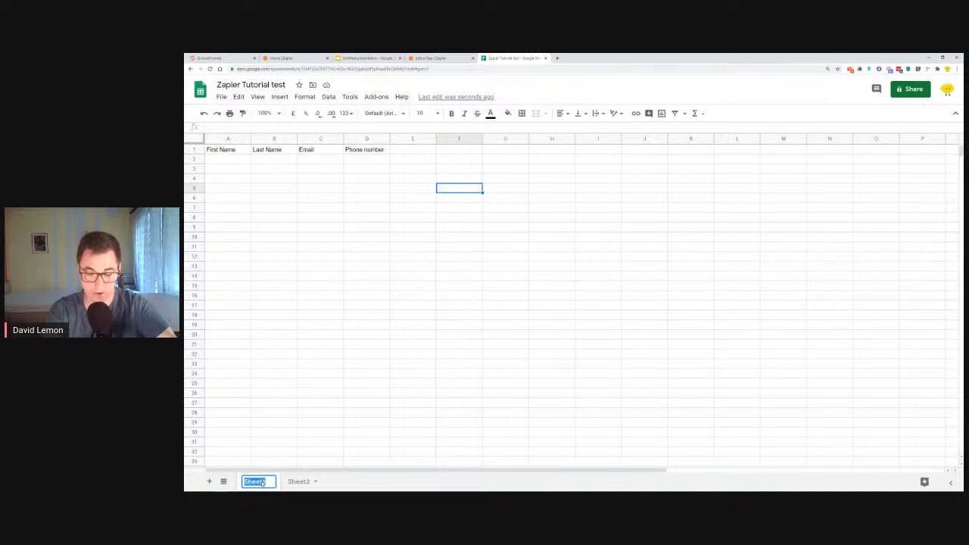
type("Ana")
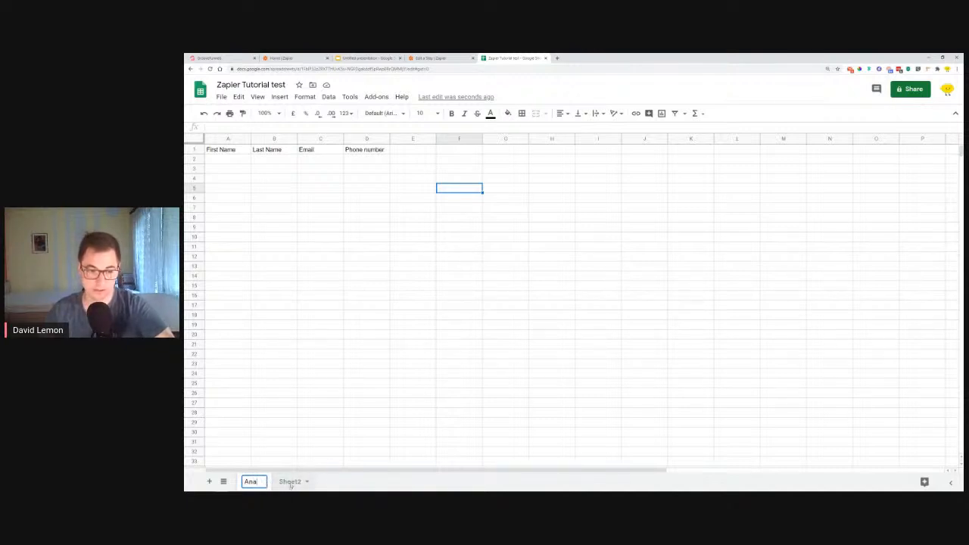
double_click(290, 483)
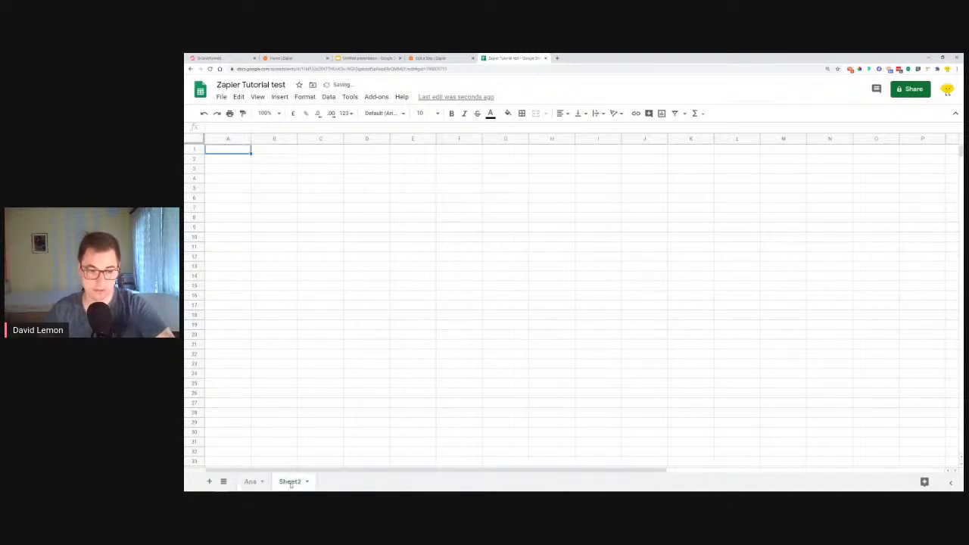
type("David")
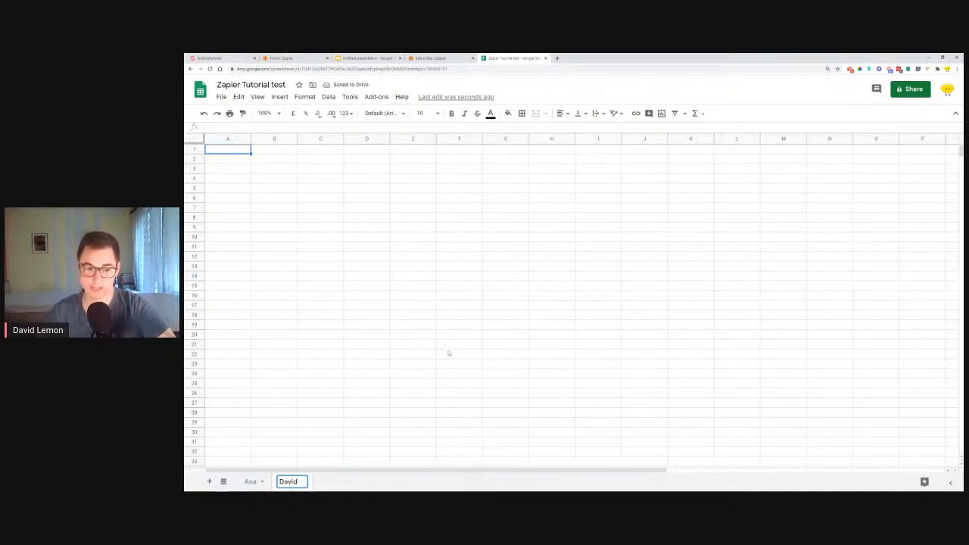
left_click(447, 374)
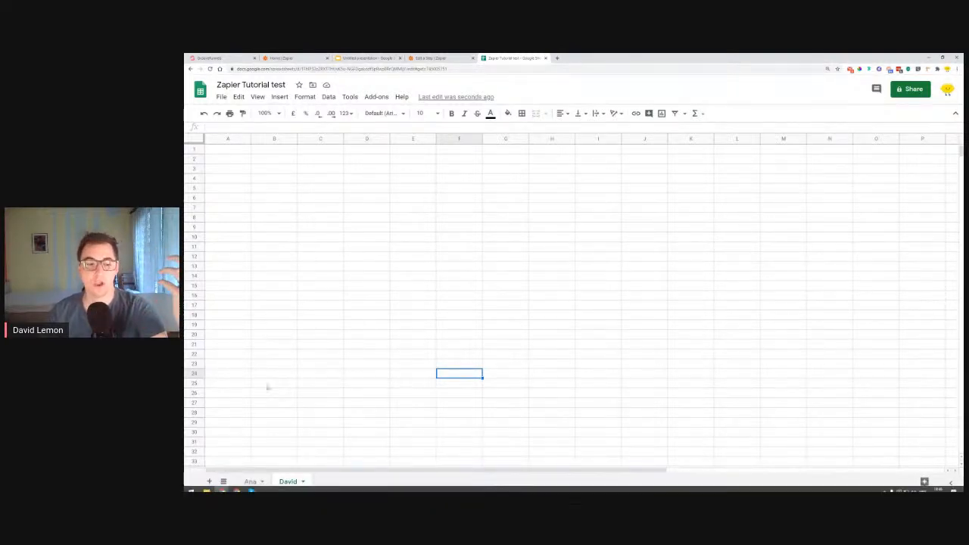
Review the two renamed worksheets and the Contact Us form in GrooveFunnels, and return to the spreadsheet
left_click(251, 482)
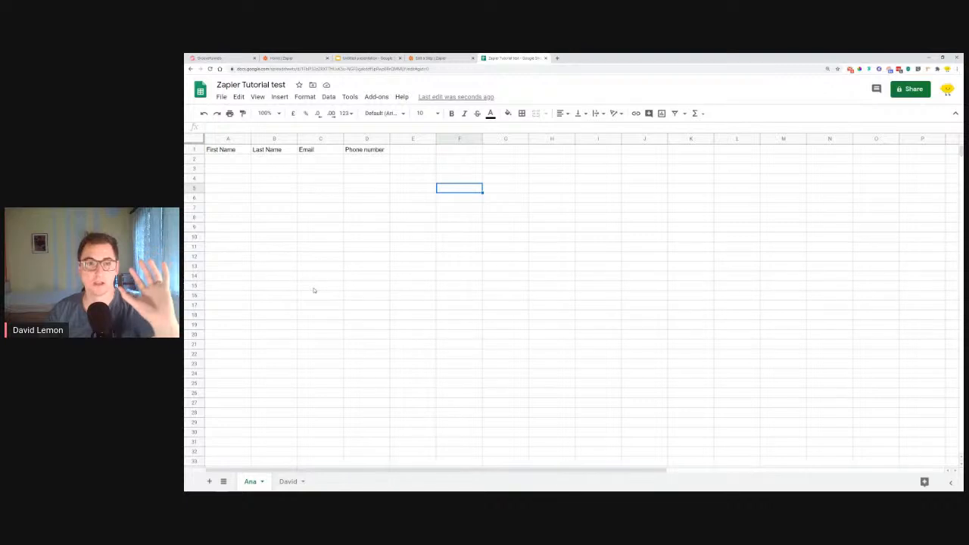
left_click(289, 483)
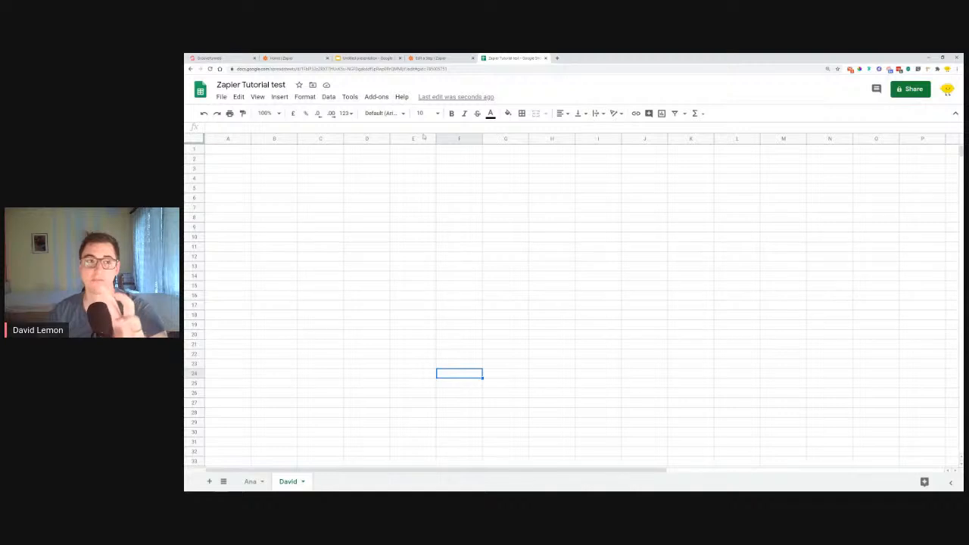
left_click(210, 58)
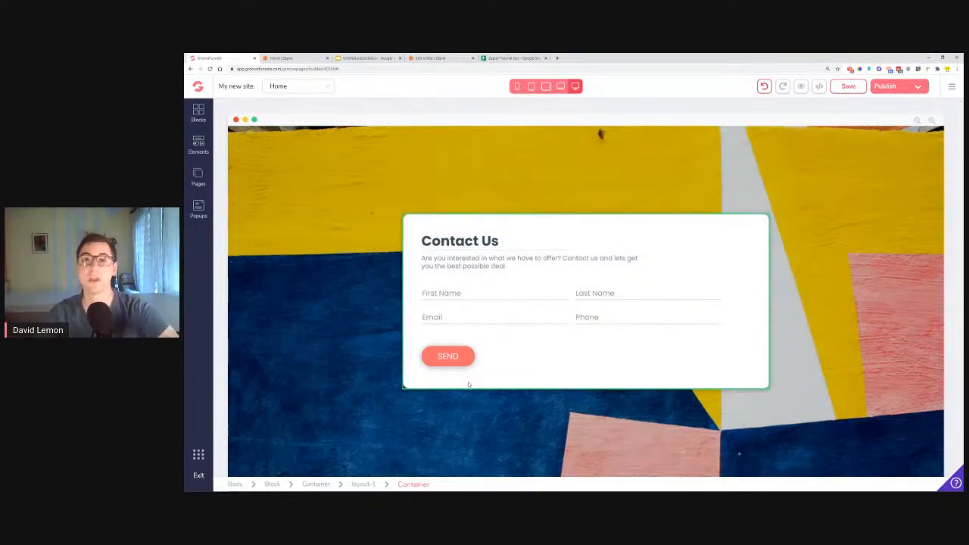
left_click(513, 58)
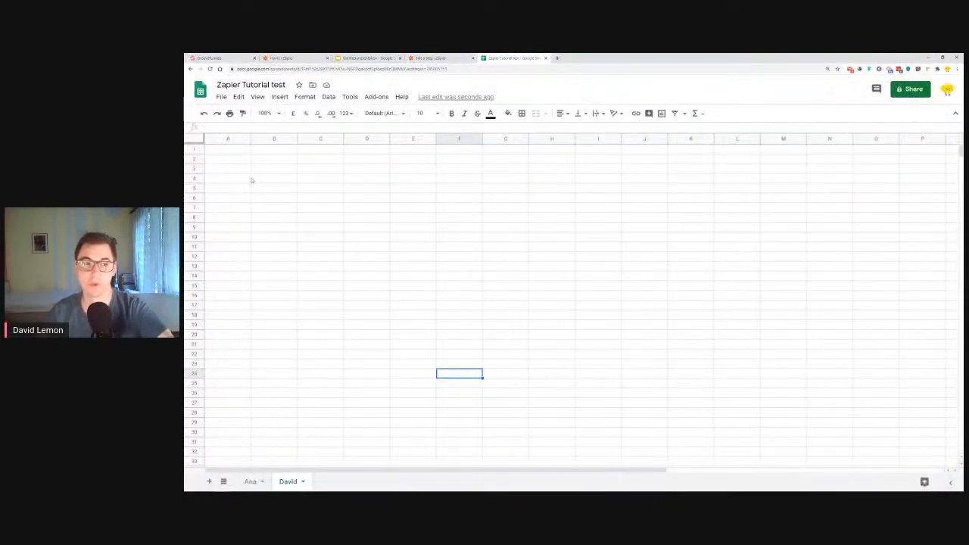
Add a third worksheet to the Zapier Tutorial test spreadsheet and return to the Zap editor
left_click(209, 481)
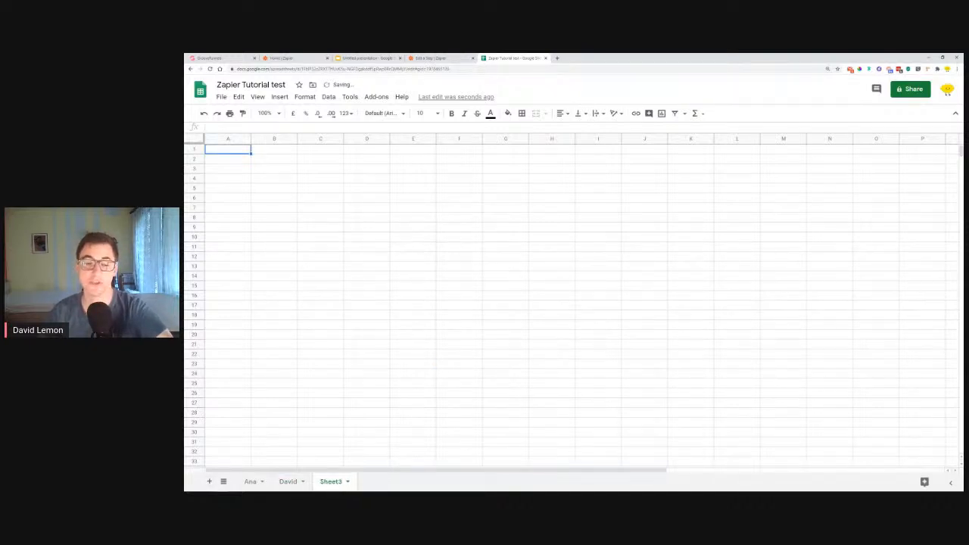
left_click(458, 402)
left_click(459, 56)
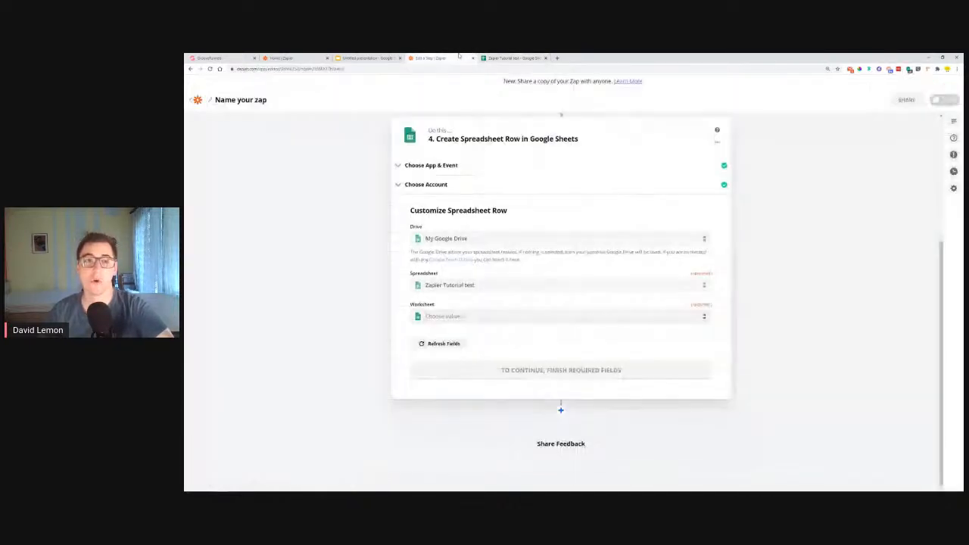
Load more worksheet choices for the spreadsheet row action and set its Worksheet to Sheet1
left_click(455, 316)
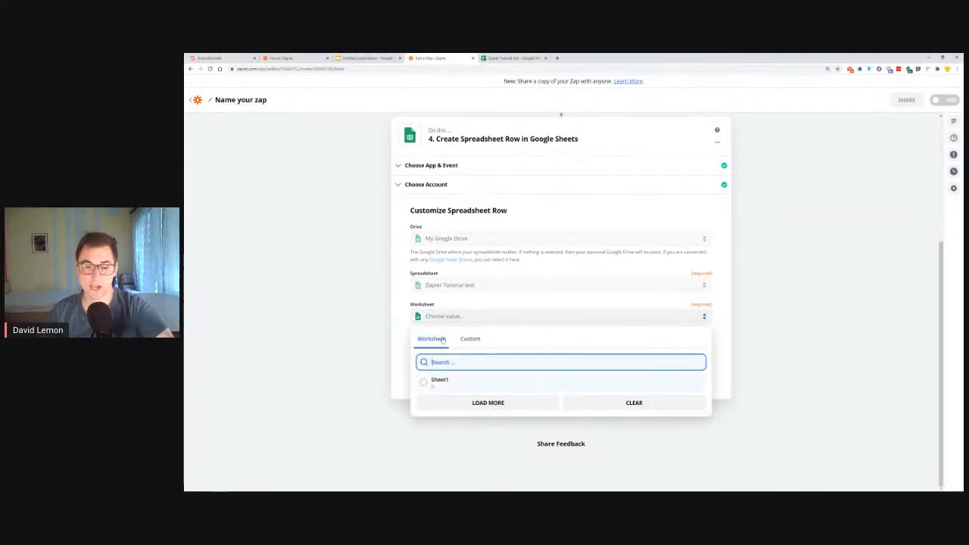
left_click(476, 403)
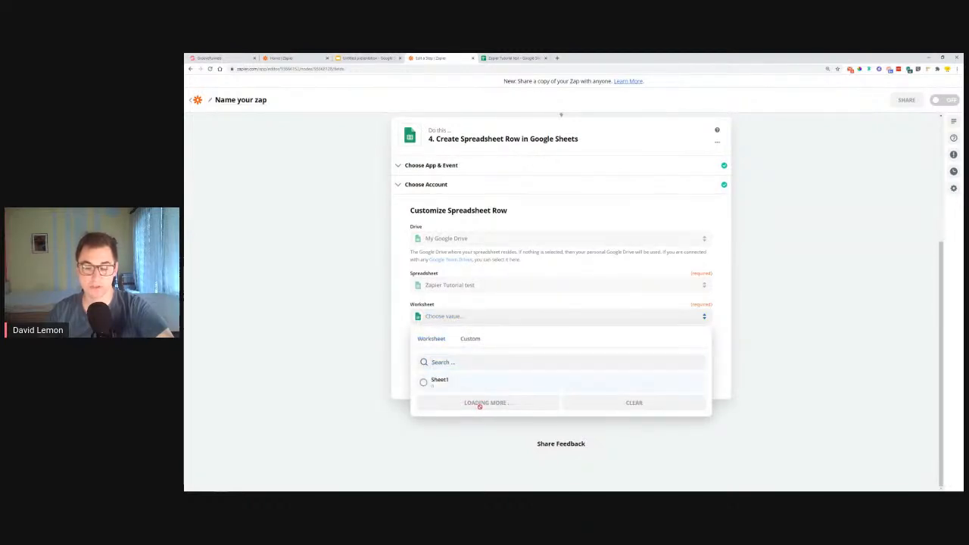
left_click(439, 380)
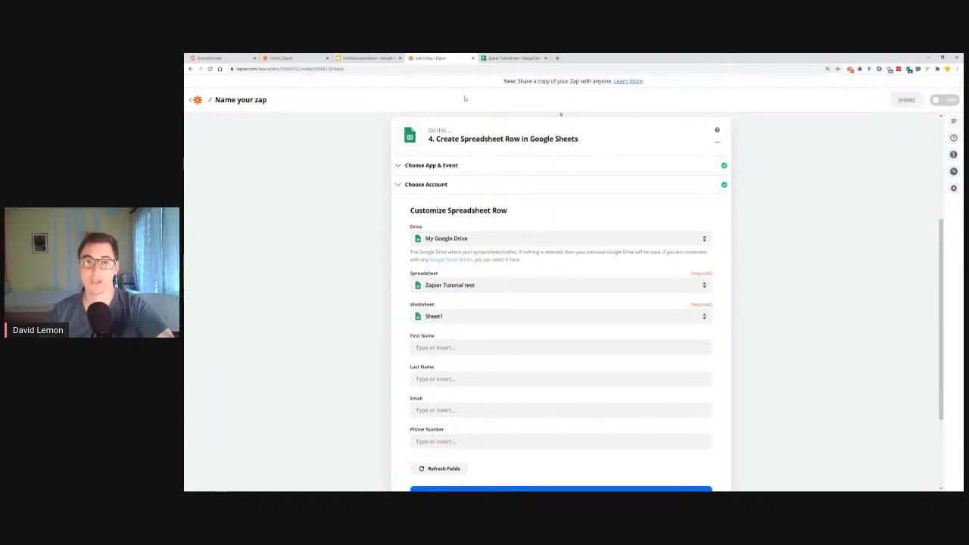
Check the column headers on the spreadsheet's first worksheet and return to the Zap editor
left_click(509, 59)
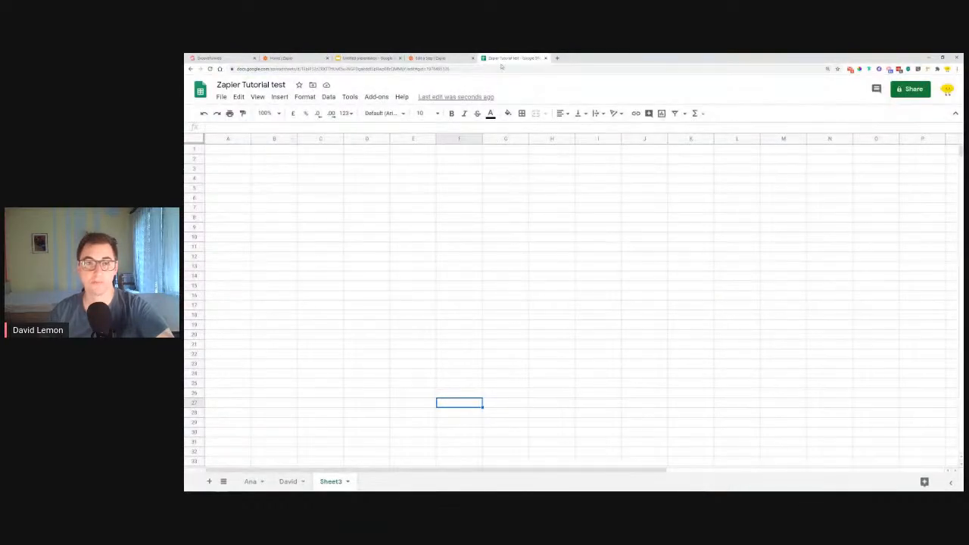
left_click(252, 482)
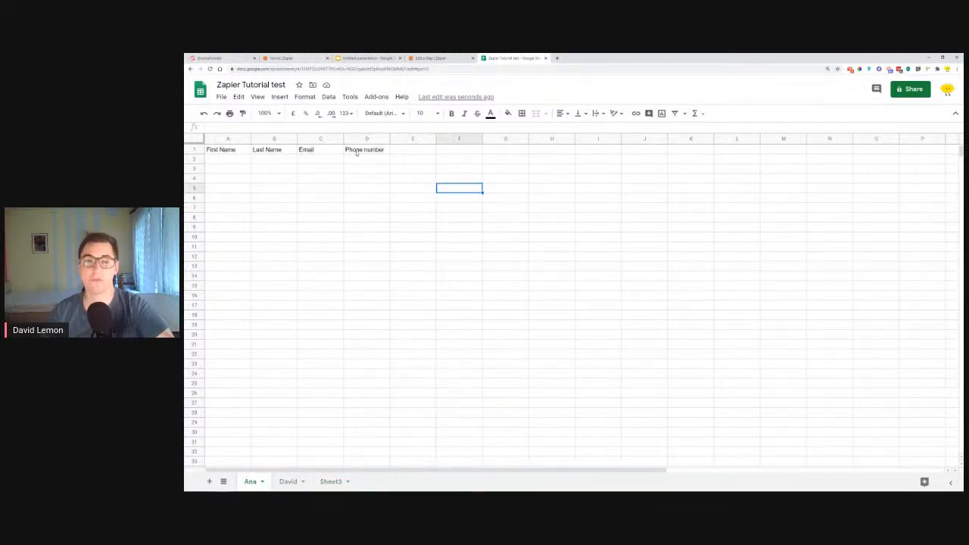
left_click(430, 58)
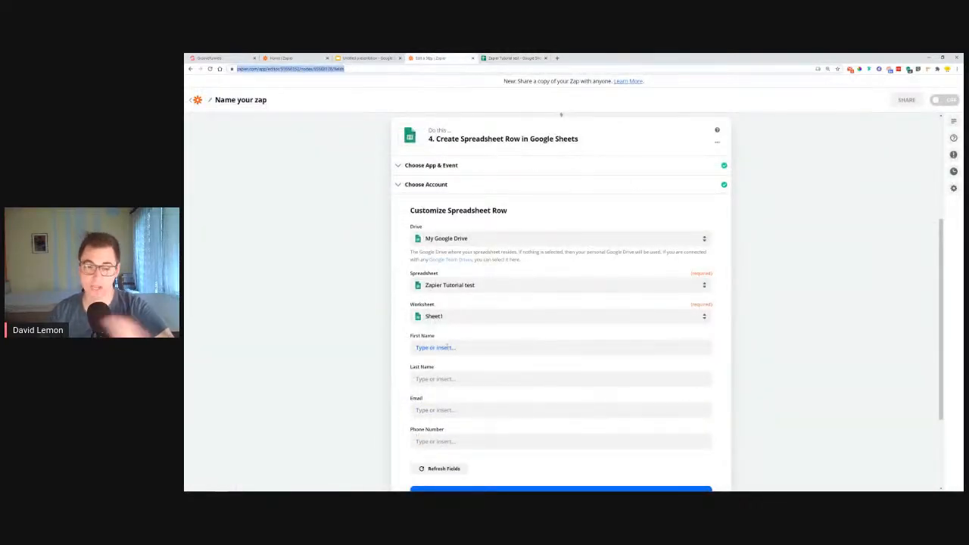
Map the row's First Name to the Fnaem field from the GrooveFunnels form submission
left_click(450, 347)
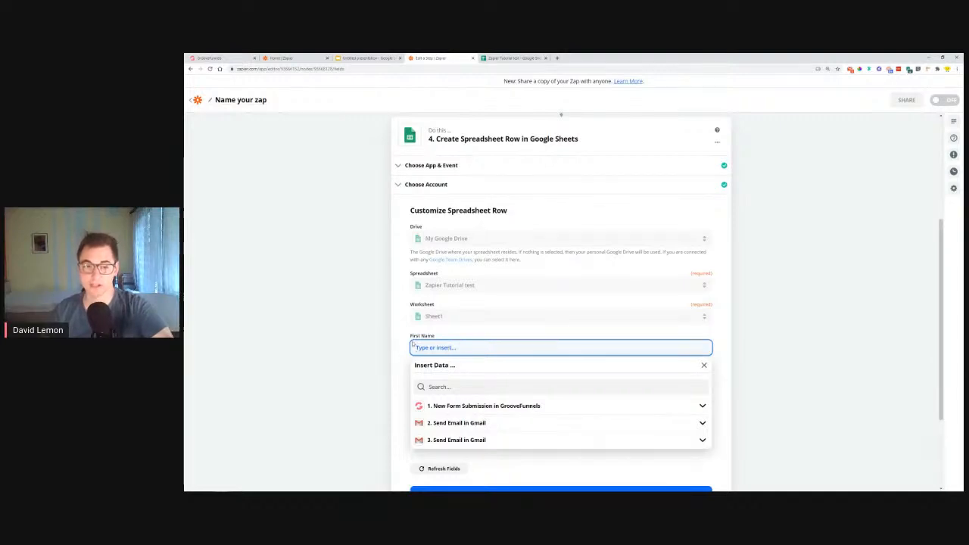
left_click(478, 407)
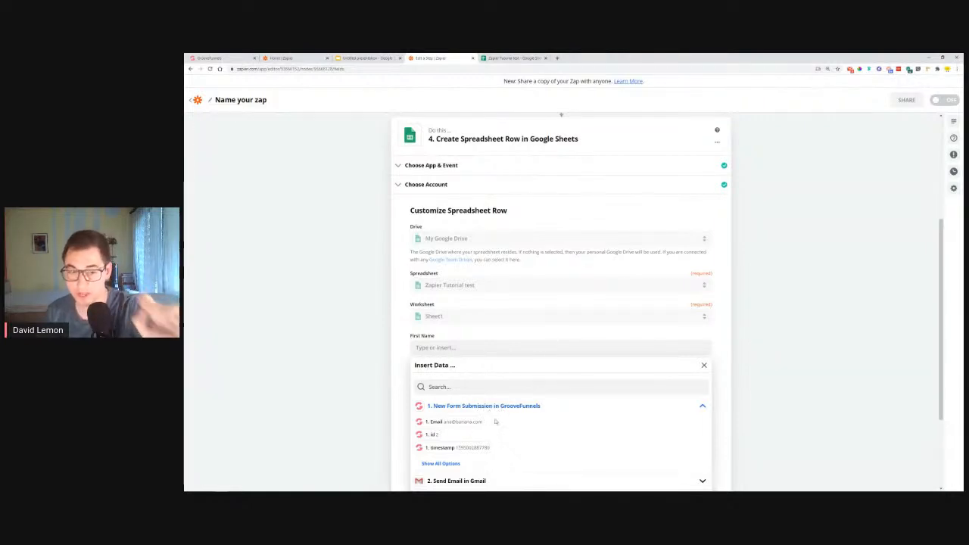
scroll(491, 431, "down", 2)
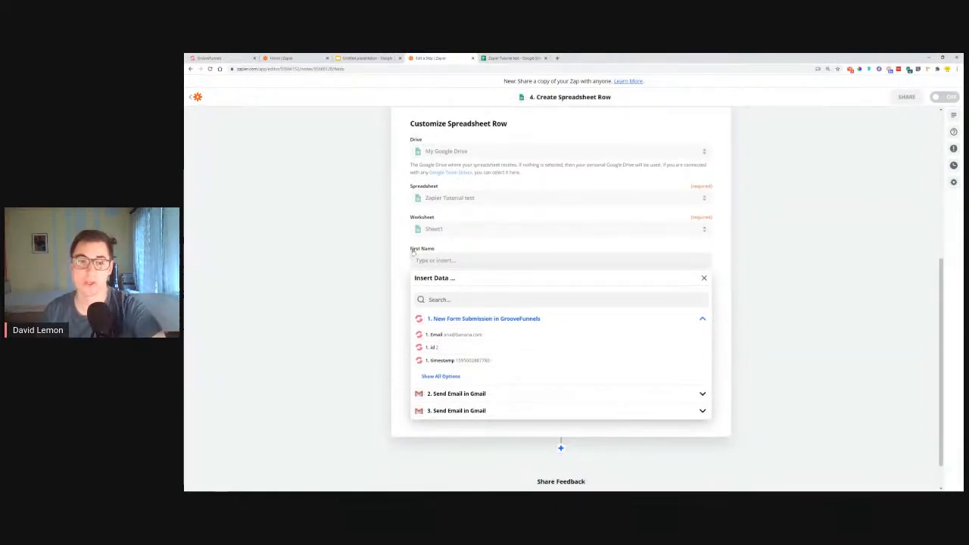
left_click(441, 376)
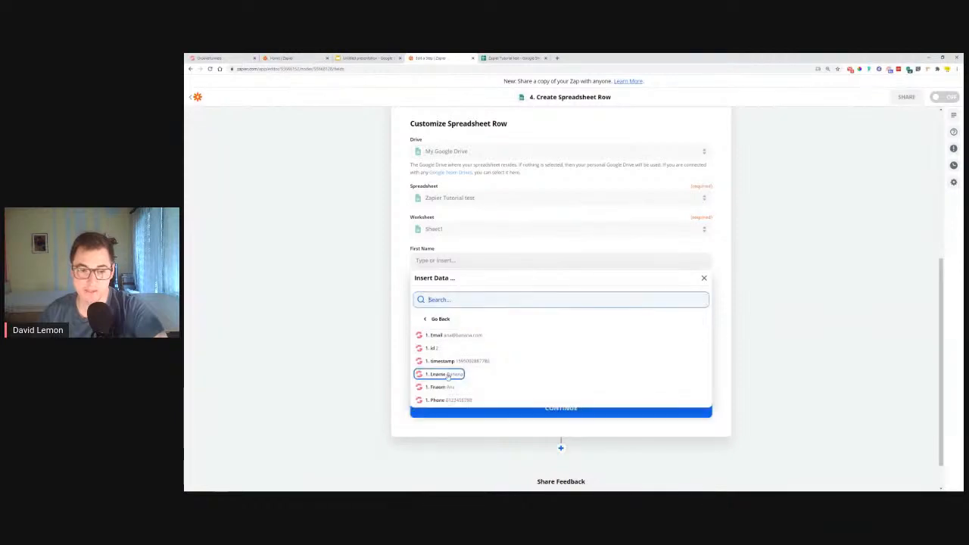
left_click(442, 387)
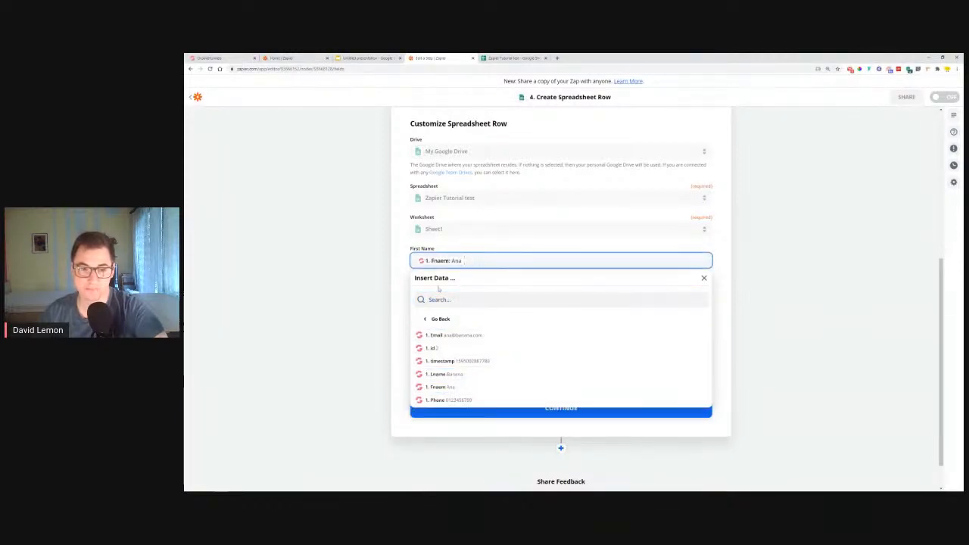
Map the row's Last Name to the Lname field from the GrooveFunnels form submission
left_click(405, 274)
left_click(443, 293)
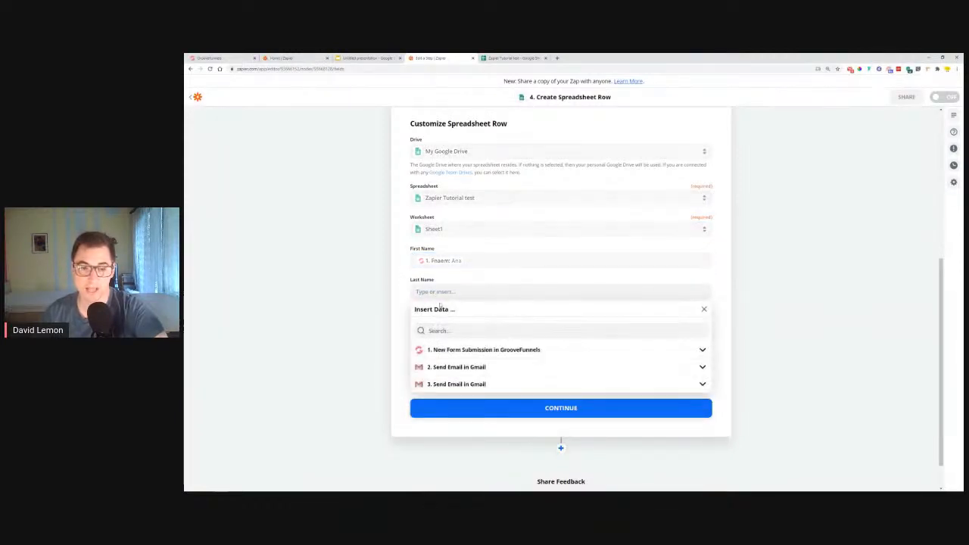
left_click(453, 356)
left_click(441, 408)
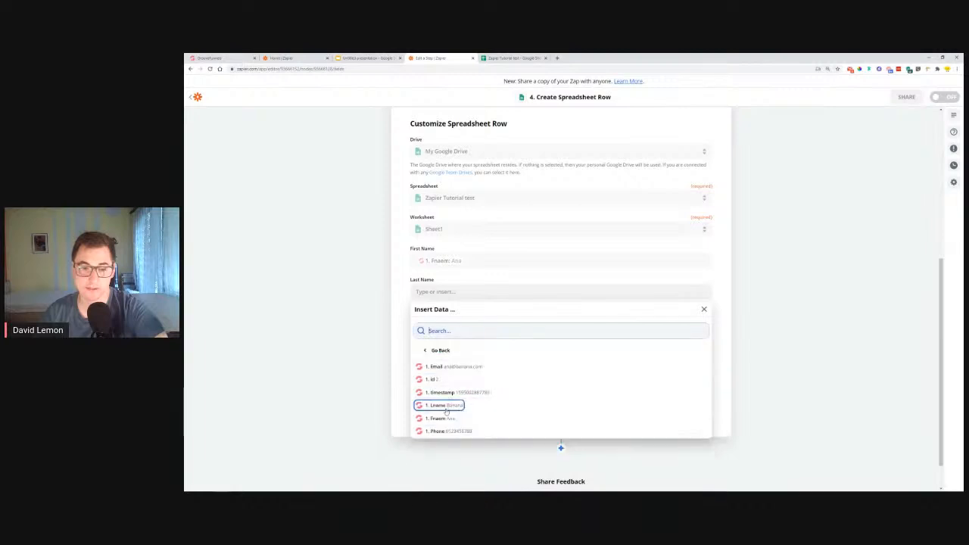
left_click(440, 407)
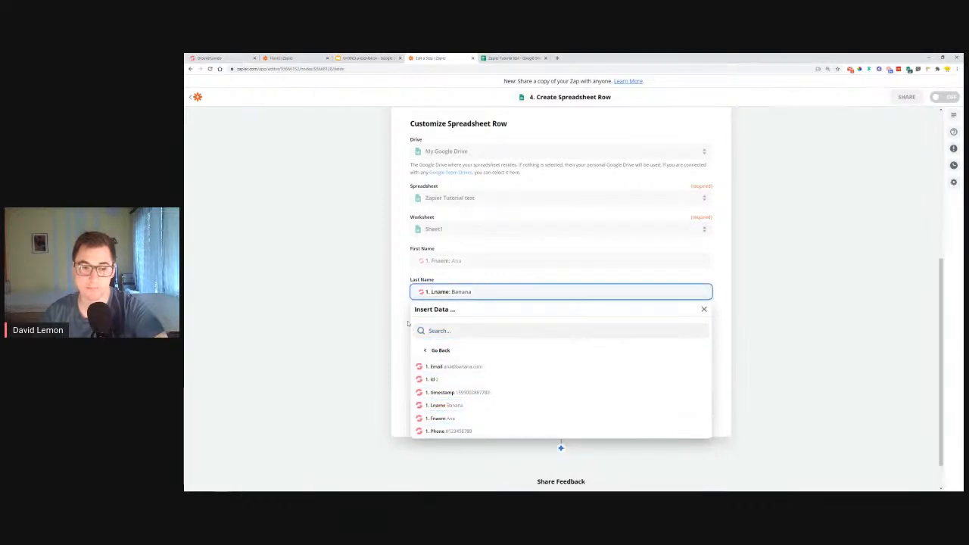
Map the row's Email and Phone Number to the Email and Phone fields from the GrooveFunnels form submission
key("Tab")
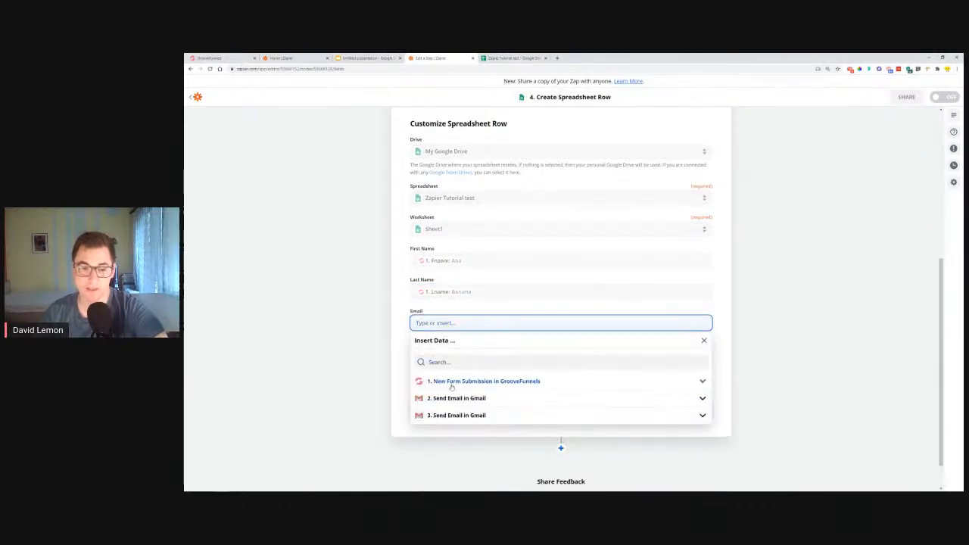
left_click(454, 382)
left_click(438, 397)
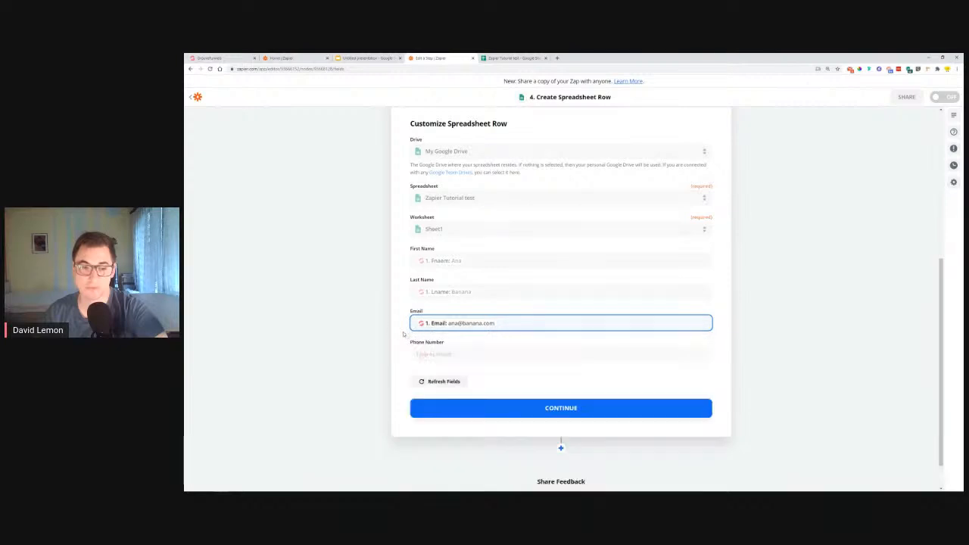
left_click(432, 356)
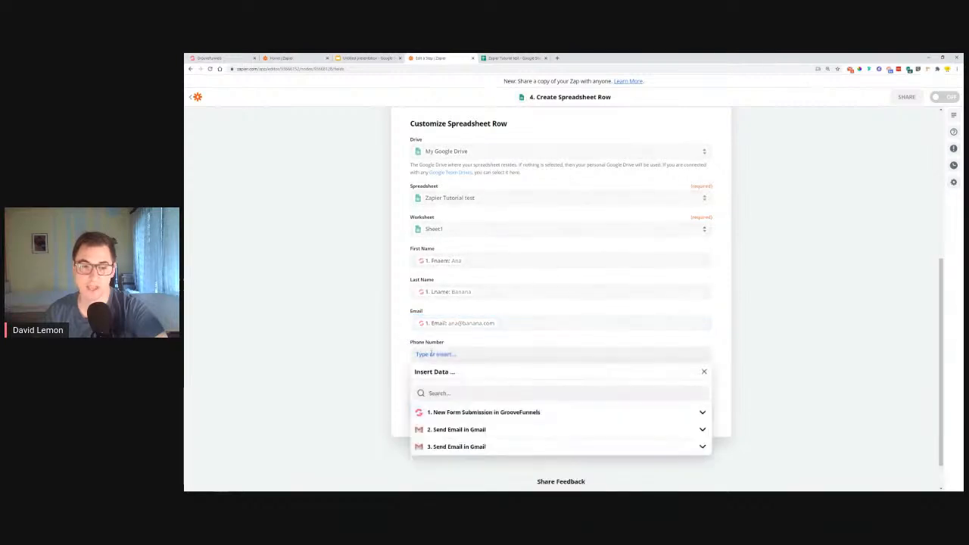
left_click(443, 413)
scroll(438, 423, "down", 1)
left_click(439, 433)
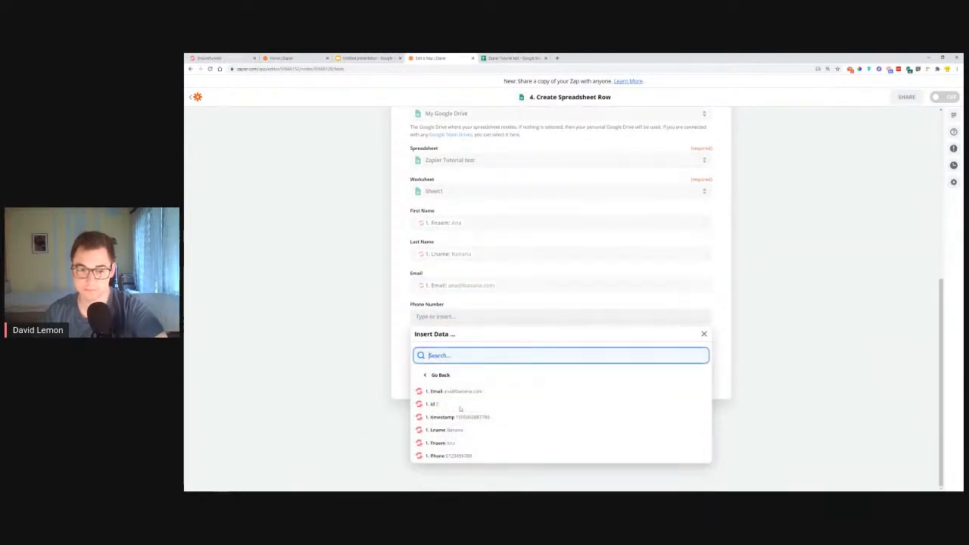
left_click(447, 454)
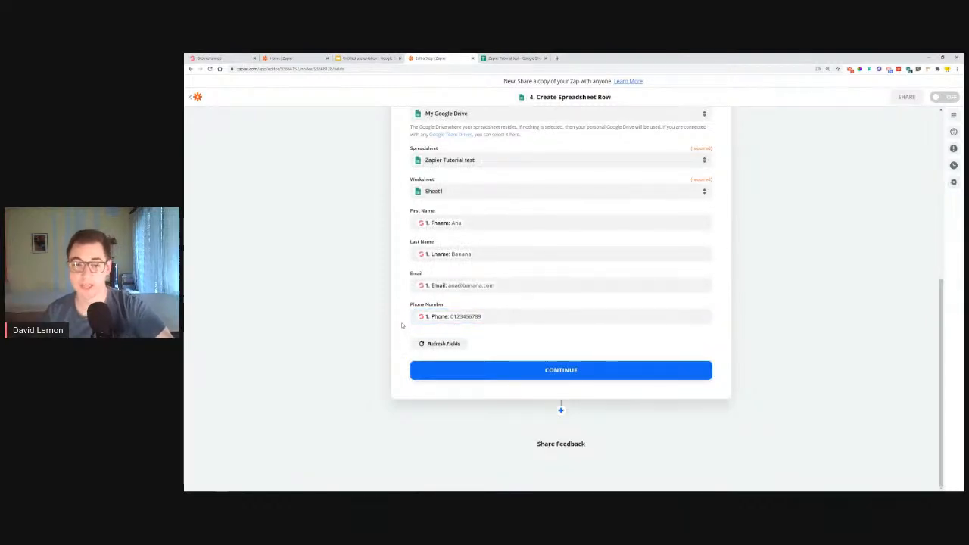
Continue to the test of the row action, send the test row to Google Sheets, and switch to the spreadsheet
left_click(573, 372)
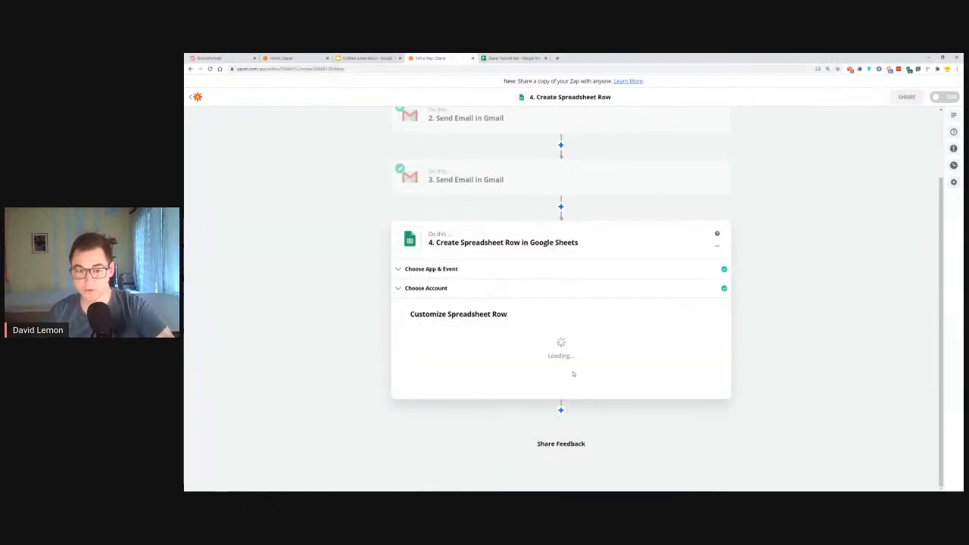
left_click(602, 374)
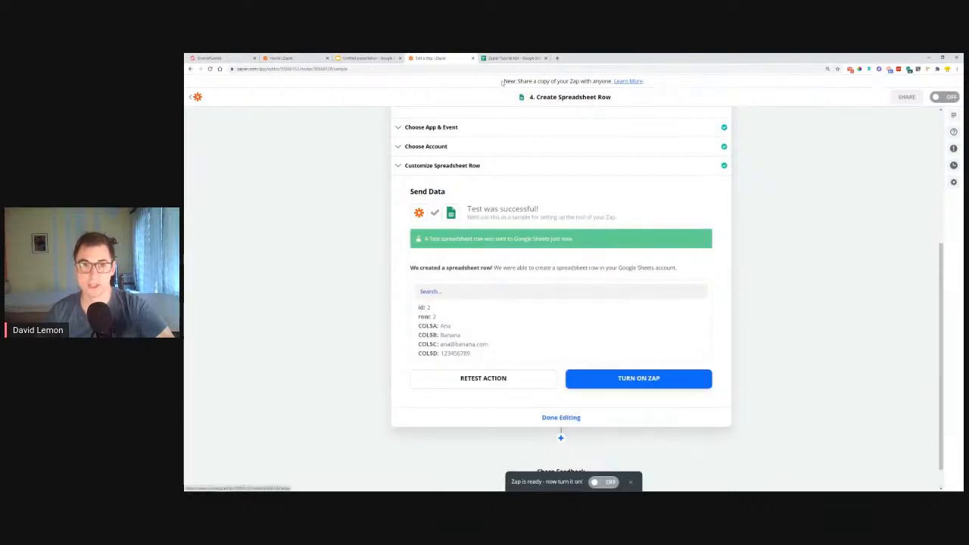
left_click(515, 57)
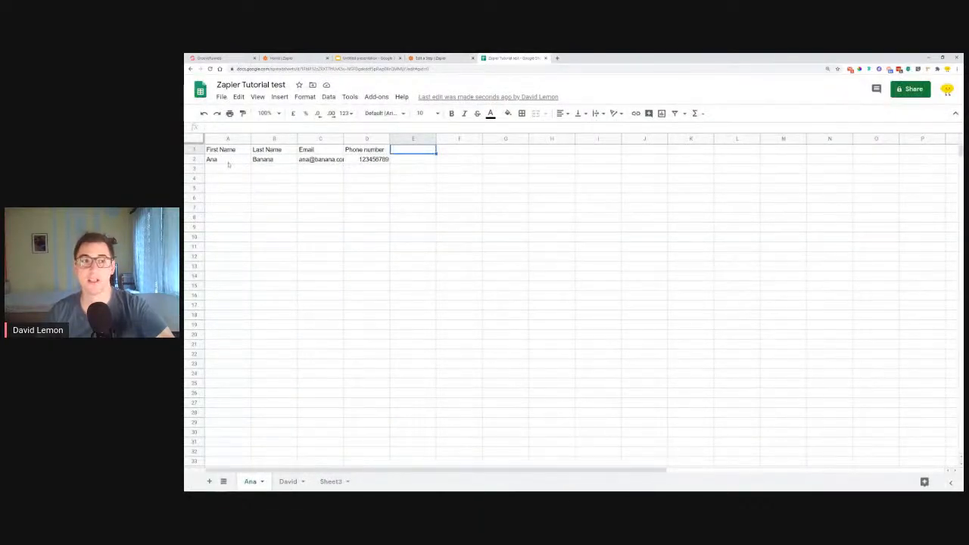
Widen the Email column slightly to fit the full address, and review the header cells and test row
left_click_drag(344, 138, 349, 139)
left_click(373, 180)
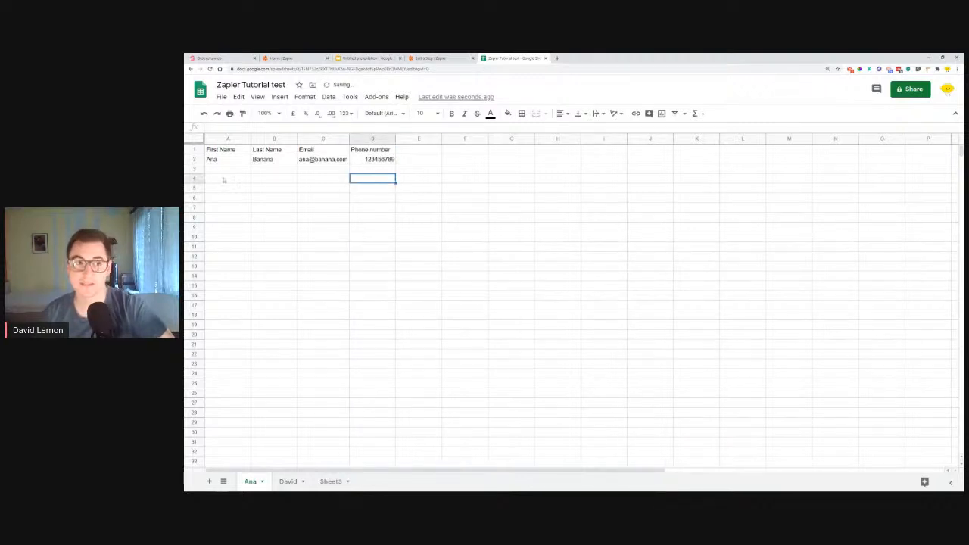
left_click(221, 169)
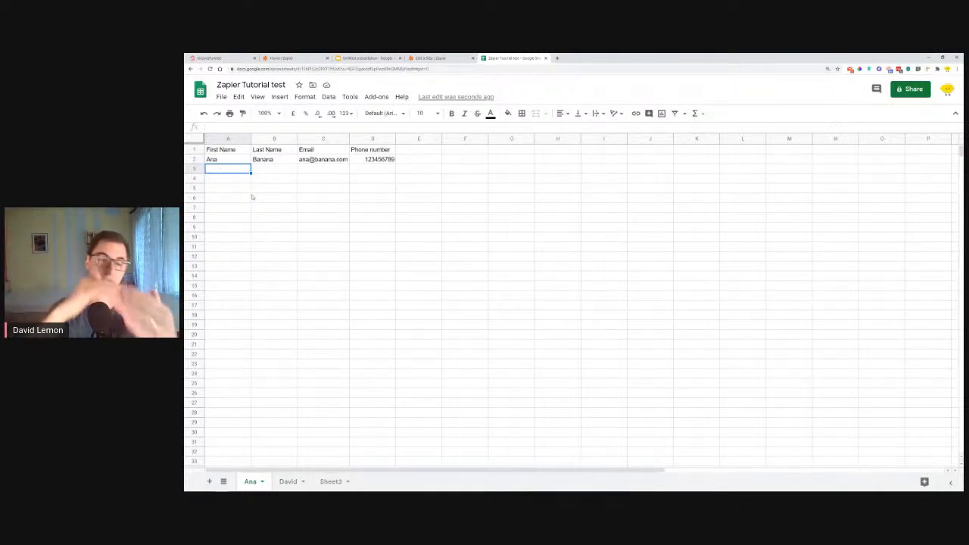
left_click_drag(218, 151, 389, 153)
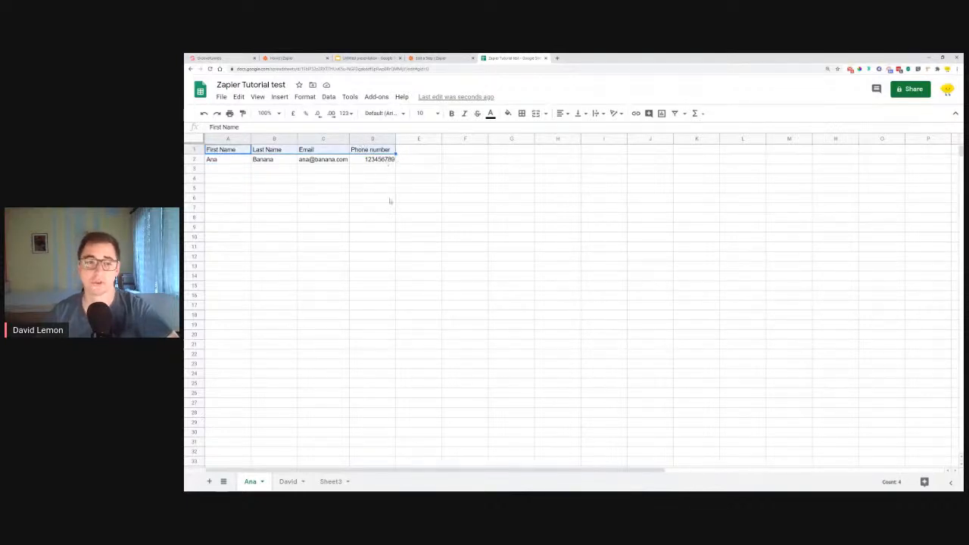
left_click(448, 168)
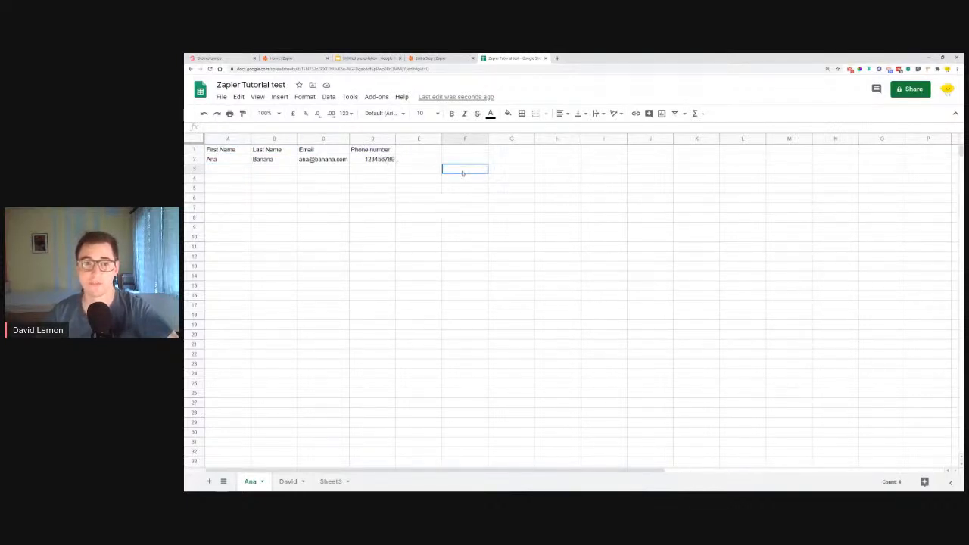
Fill the entire header row 1 with light blue
left_click(194, 150)
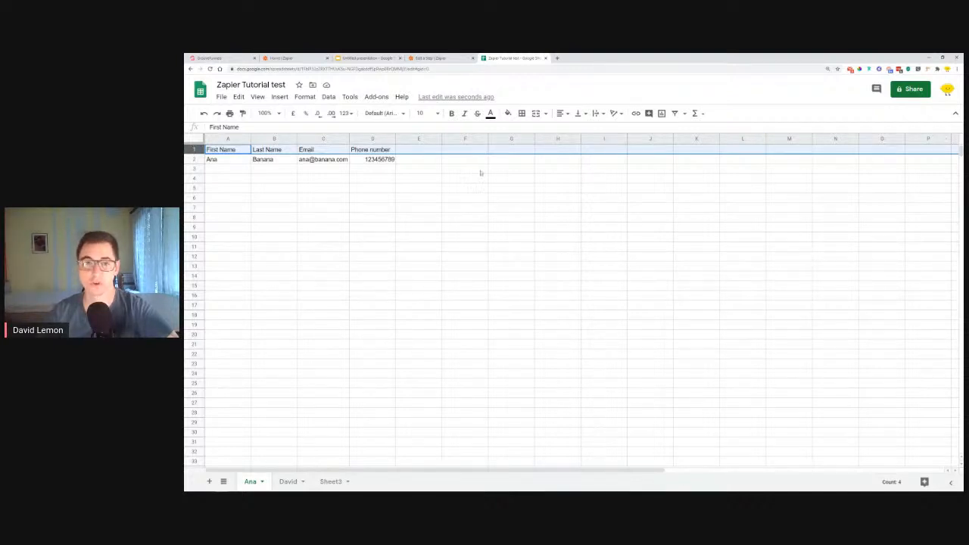
left_click(507, 113)
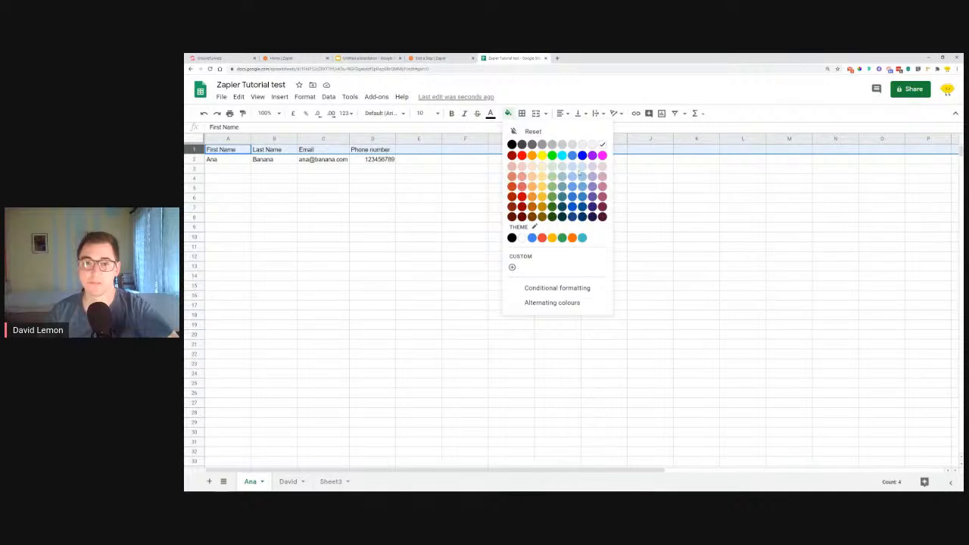
left_click(581, 167)
left_click(491, 171)
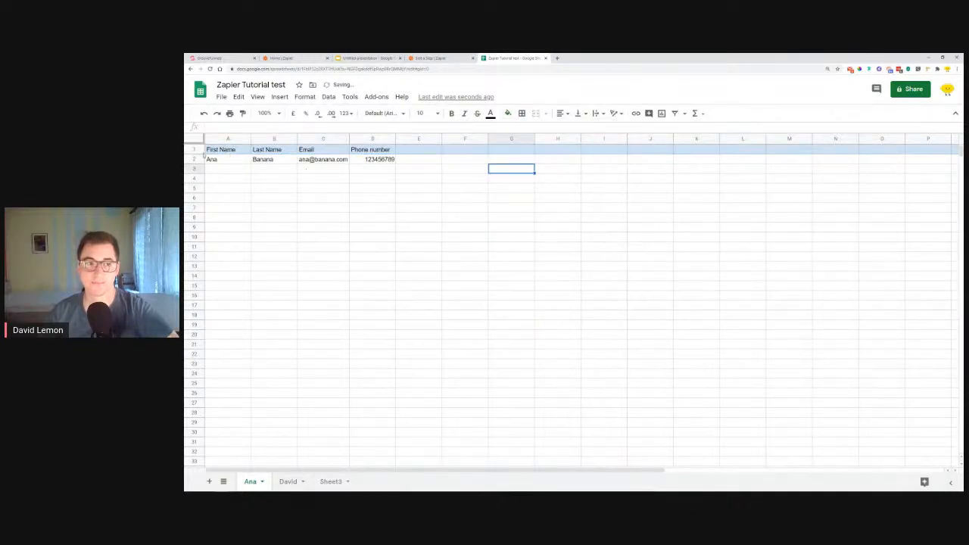
Freeze 1 row so the header row stays in place, and check it by scrolling the sheet
left_click(193, 149)
left_click(305, 96)
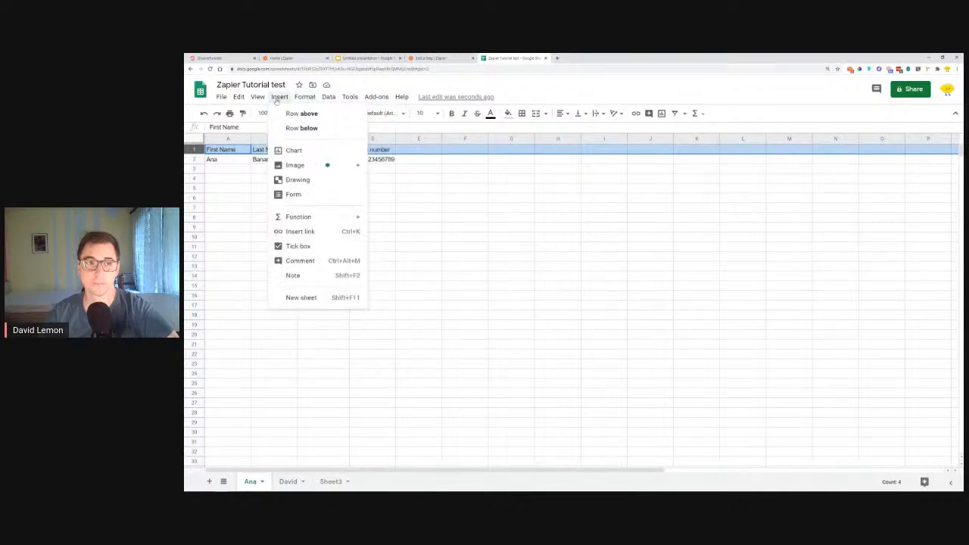
mouse_move(261, 100)
mouse_move(280, 115)
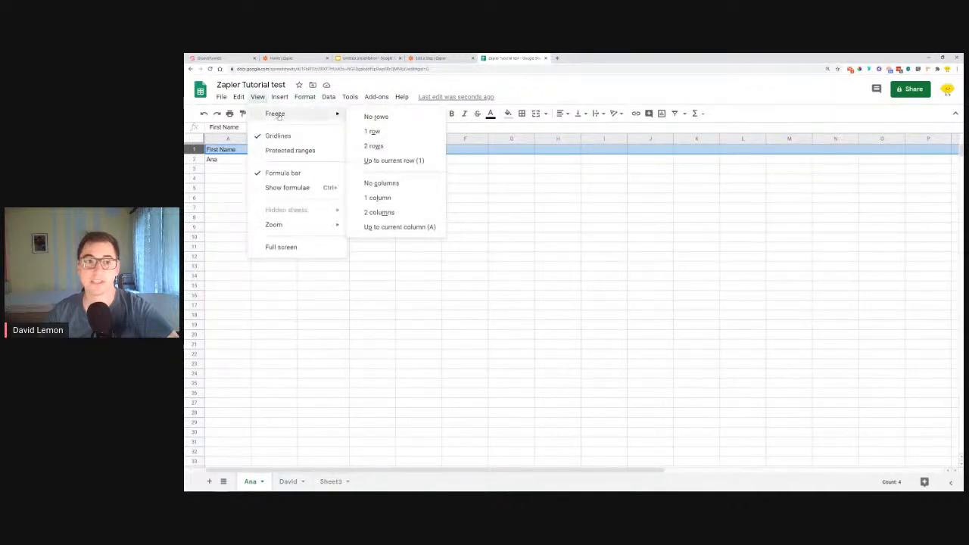
left_click(372, 132)
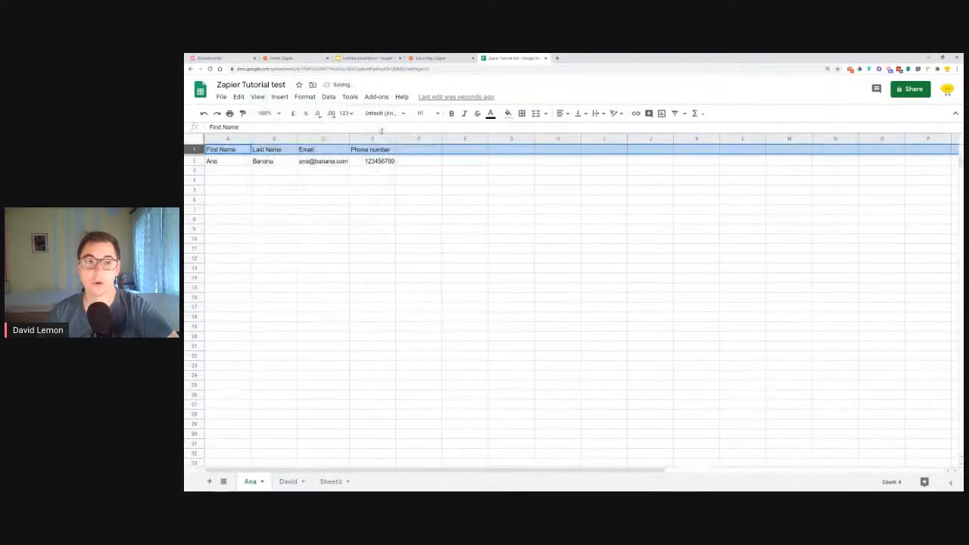
scroll(327, 191, "up", 3)
scroll(327, 190, "down", 3)
scroll(250, 192, "up", 3)
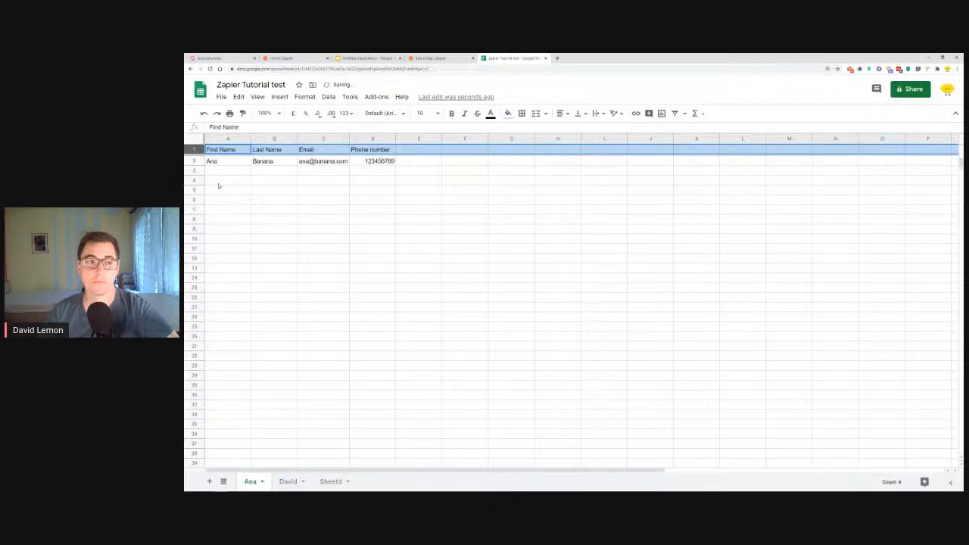
Enter filler text in the First Name column: "fghdfh" in A3, "dhjfg" in A5, "ghsfdghsfg" in A10 and "dsh" in A16
left_click(217, 173)
type("fghdfh")
key("Return")
key("Return")
type("dhfg")
left_click(231, 238)
type("gsdhgshg")
left_click(234, 296)
type("dsh")
Examine how the frozen header row behaves while moving through the filled worksheet rows
scroll(307, 245, "down", 3)
scroll(305, 245, "up", 3)
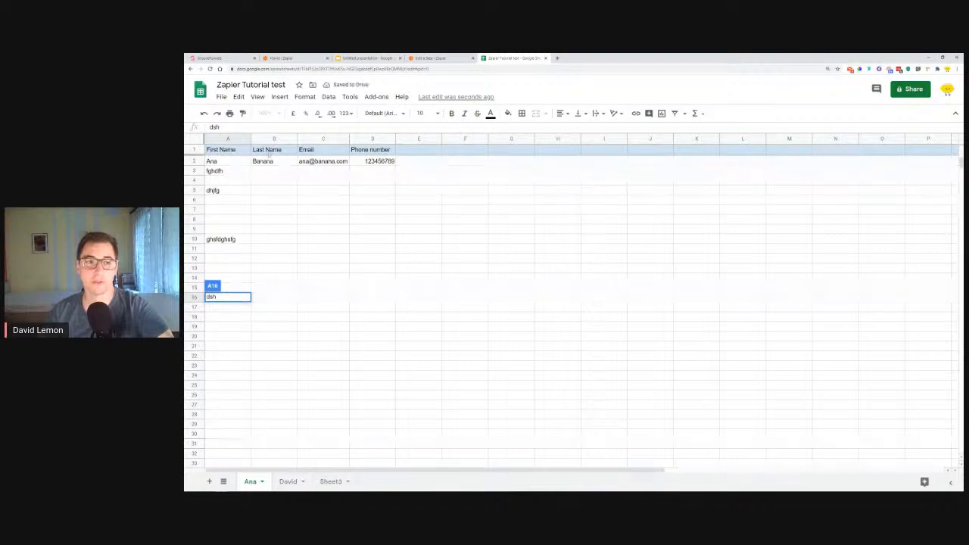
scroll(229, 190, "down", 2)
scroll(240, 206, "up", 2)
scroll(238, 185, "down", 7)
scroll(234, 193, "up", 7)
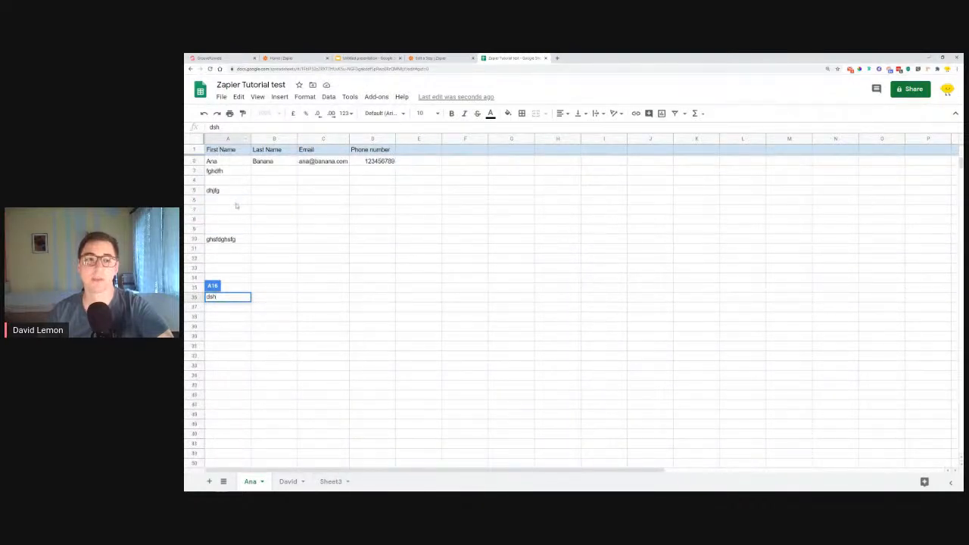
scroll(367, 182, "down", 7)
scroll(364, 219, "up", 7)
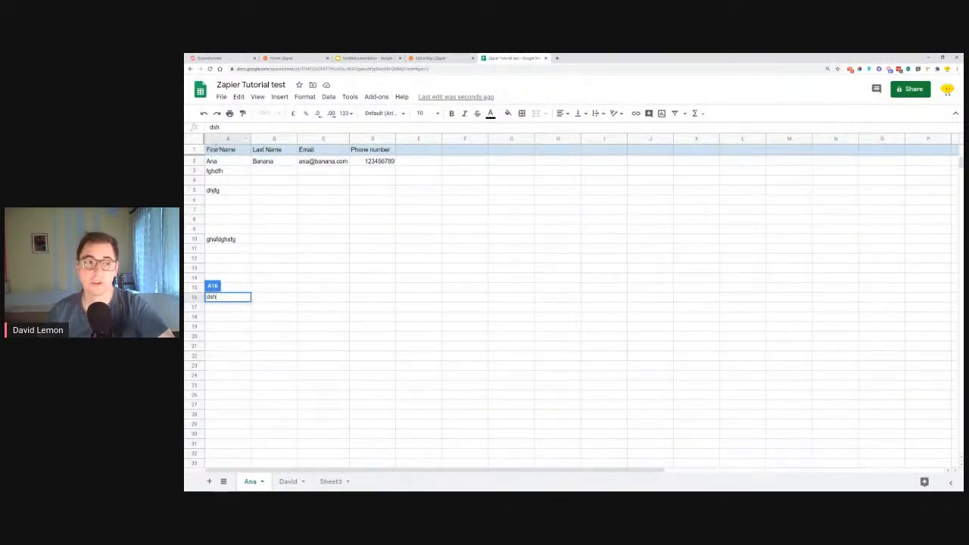
Select header row 1, look through its freeze options without changing them, and check the header against the rows beneath it
left_click(193, 149)
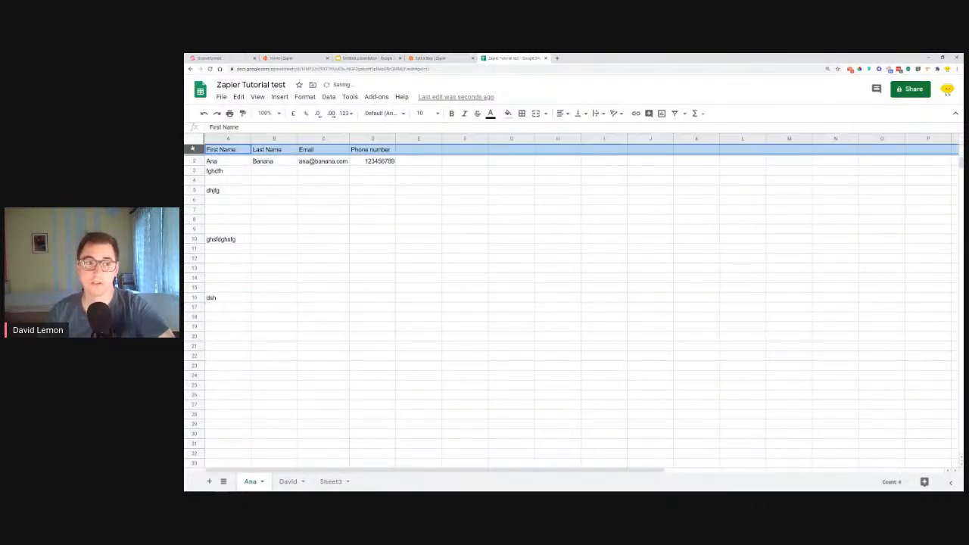
left_click(257, 97)
mouse_move(274, 113)
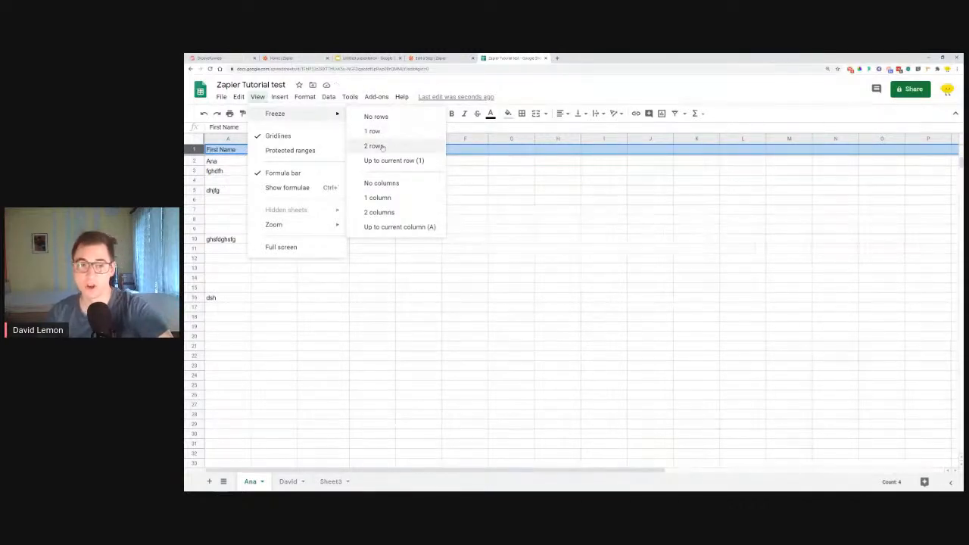
left_click(404, 149)
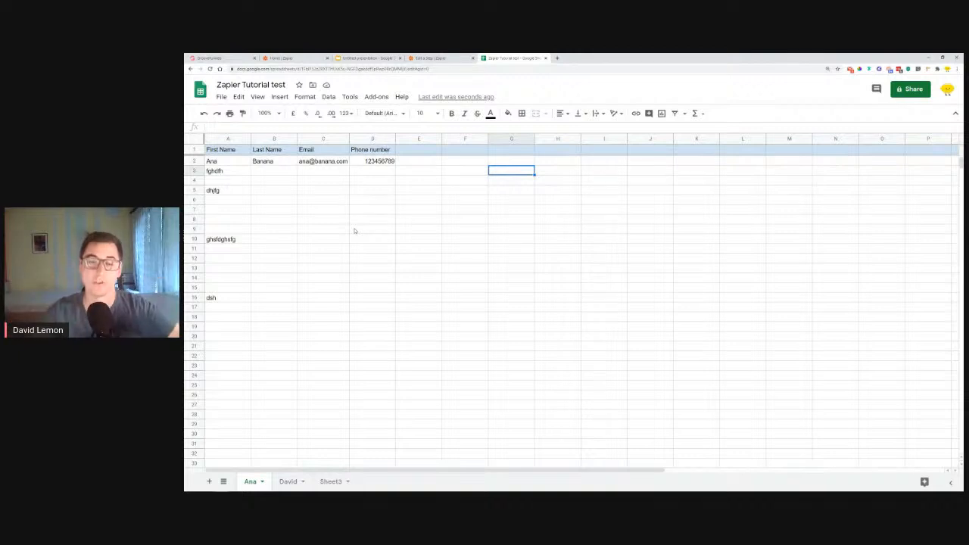
scroll(303, 239, "down", 4)
scroll(303, 240, "up", 4)
scroll(303, 239, "down", 4)
scroll(302, 240, "up", 4)
Clear the filler entries from cells A3 to A16 in the First Name column
left_click_drag(232, 173, 234, 296)
key("Delete")
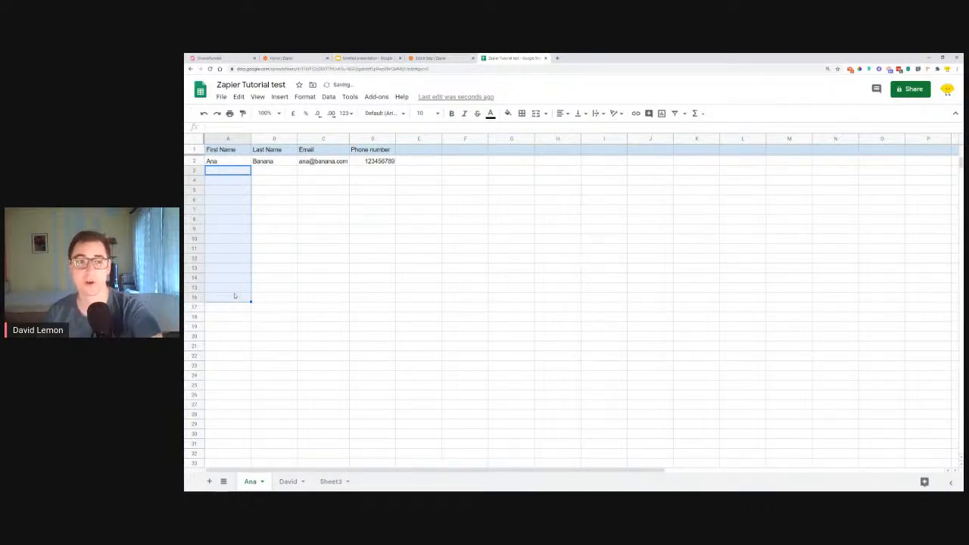
left_click(331, 232)
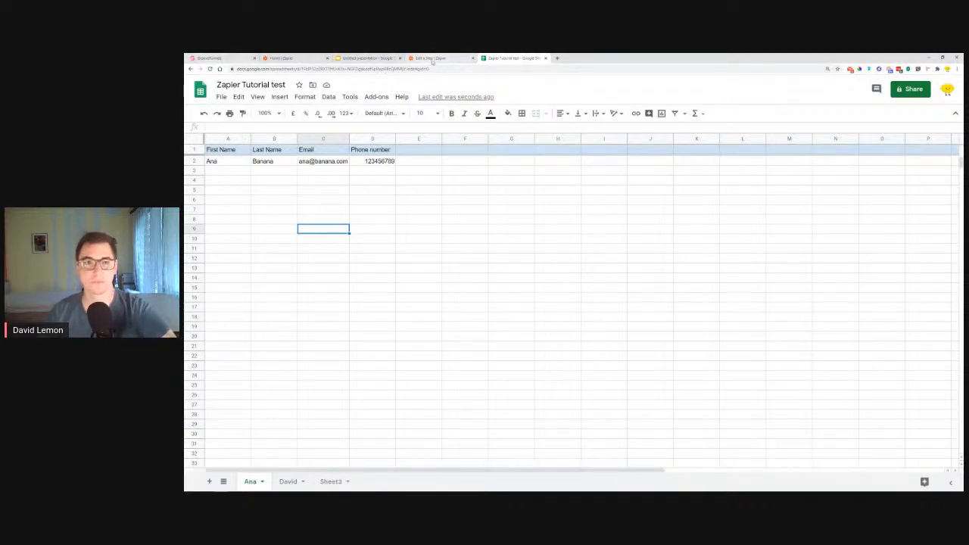
Switch to the Zap editor and finish editing the Create Spreadsheet Row in Google Sheets action
left_click(439, 58)
left_click(617, 381)
left_click(561, 417)
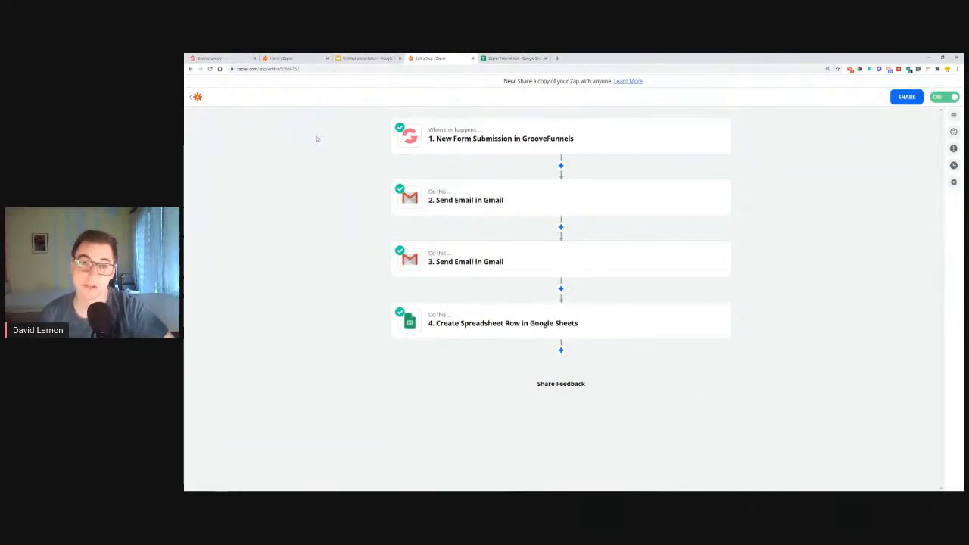
Show the "#7 - Automating CRM" slide in the presentation and return to the Zap editor
left_click(364, 58)
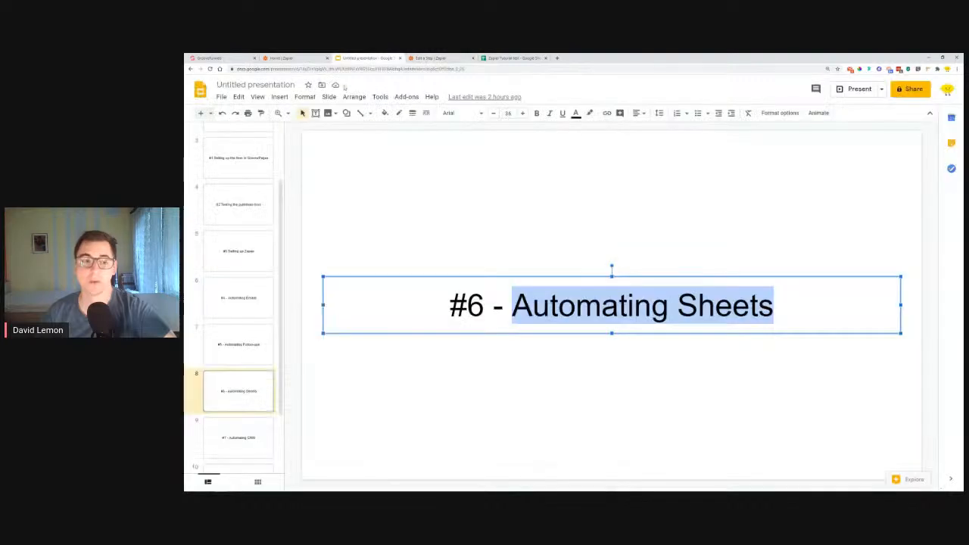
left_click(228, 443)
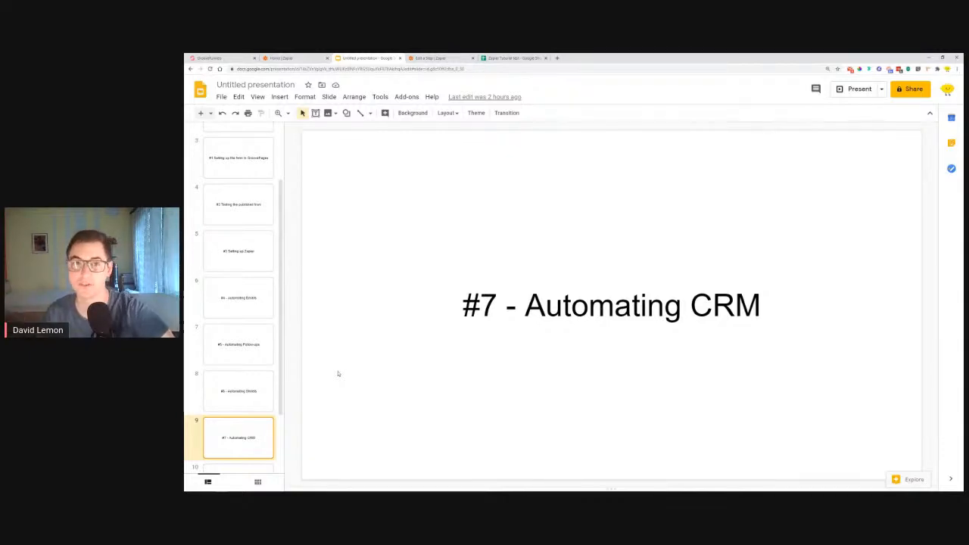
left_click(431, 58)
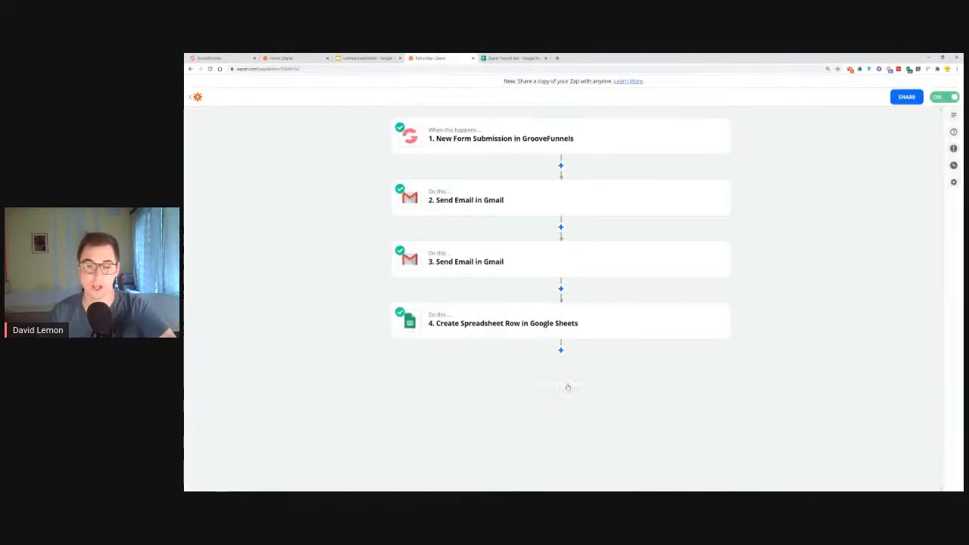
Search for "crm" apps for a new action after the Google Sheets step, browse the expanded list, and dismiss it without choosing one
left_click(561, 350)
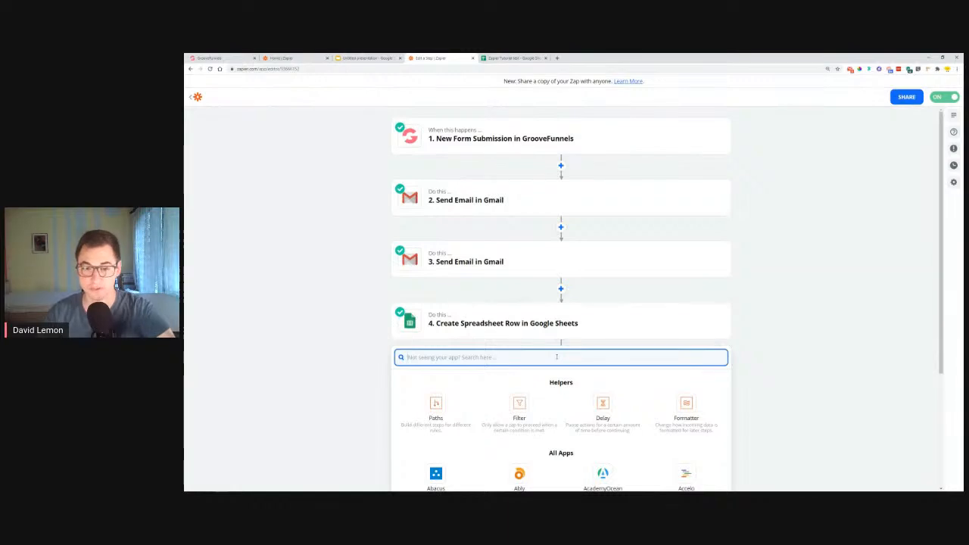
type("crm")
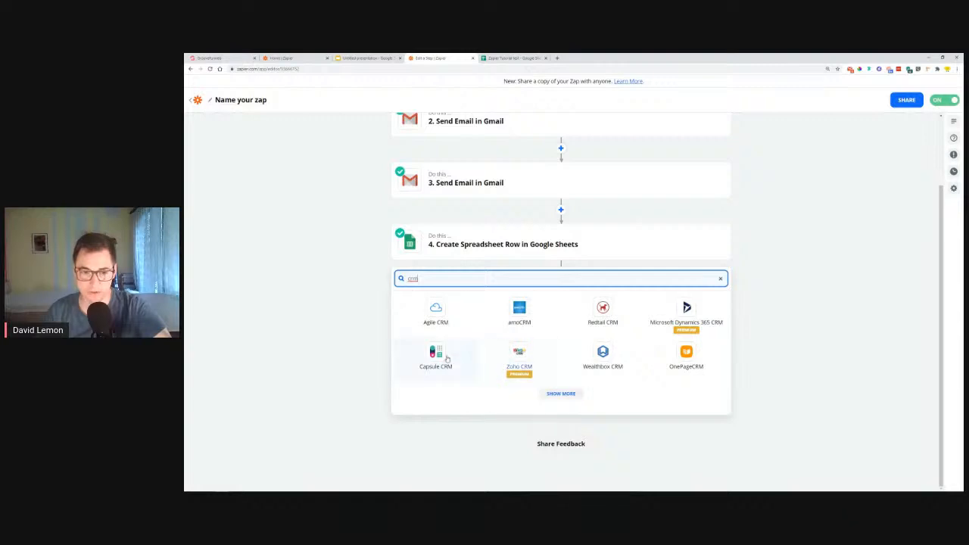
left_click(582, 394)
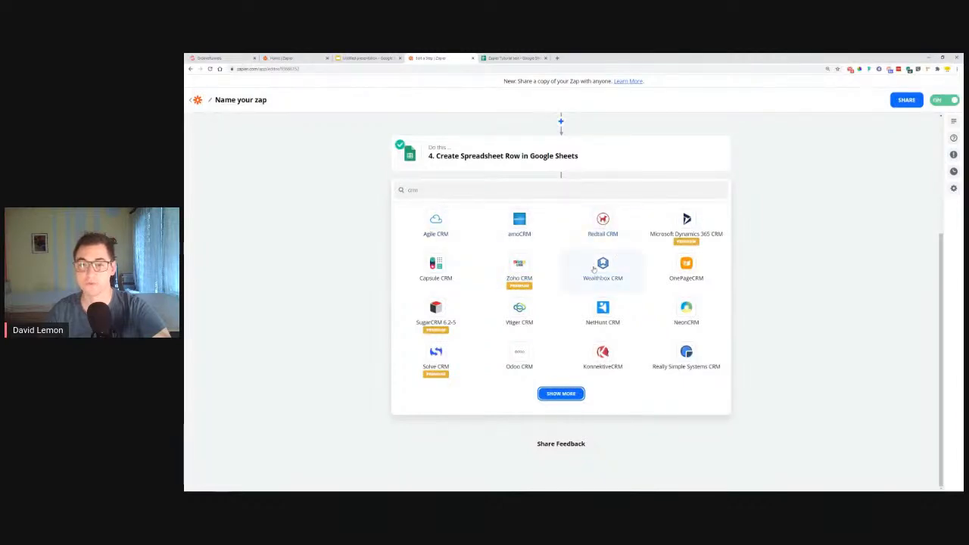
left_click(573, 398)
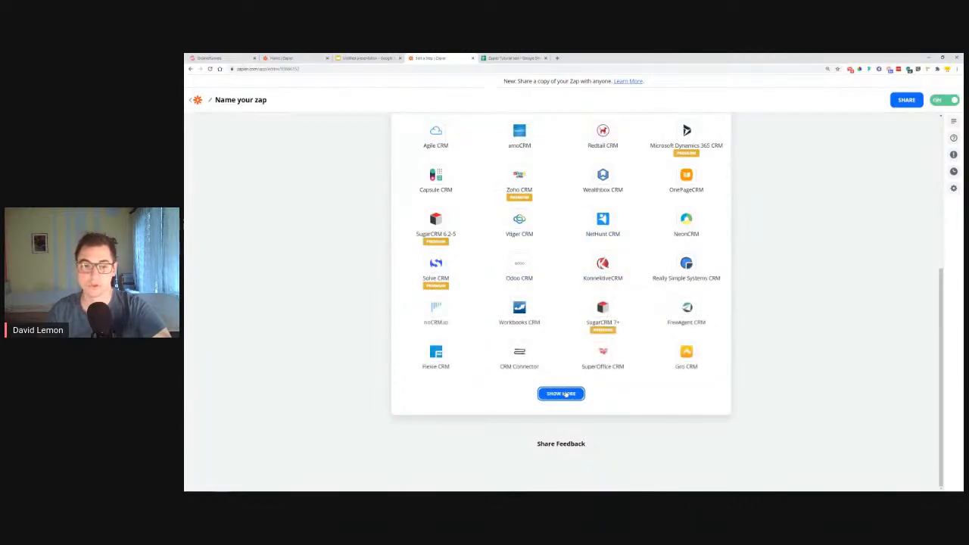
left_click(561, 400)
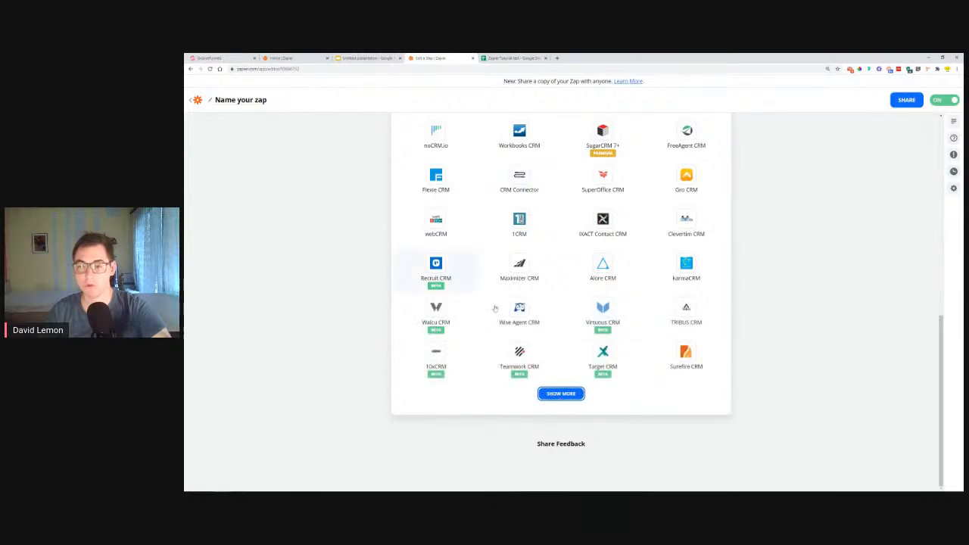
scroll(508, 314, "up", 3)
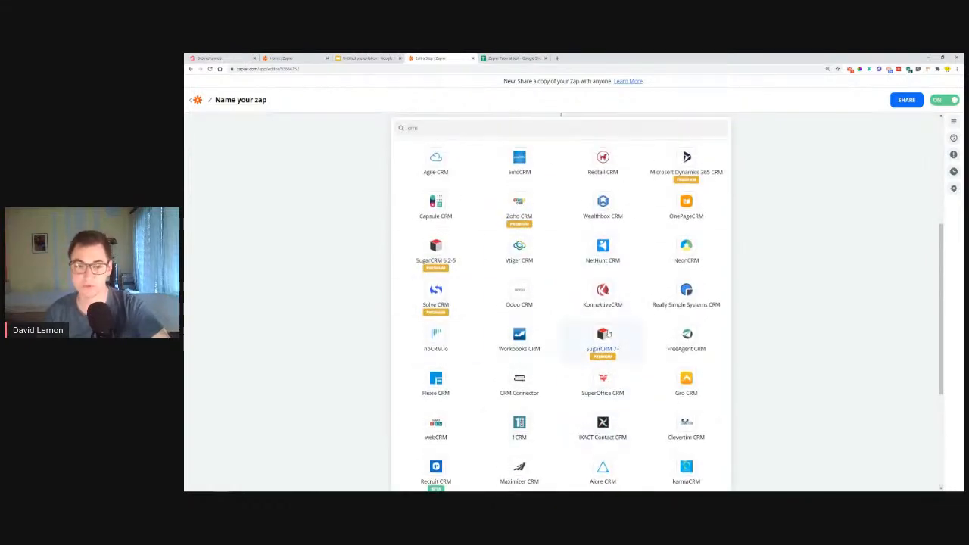
scroll(606, 335, "up", 3)
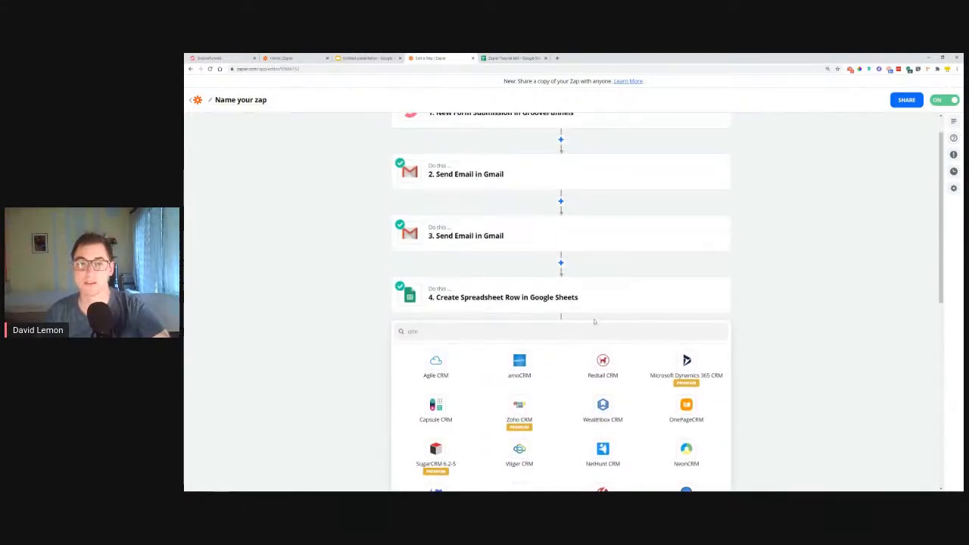
left_click(776, 321)
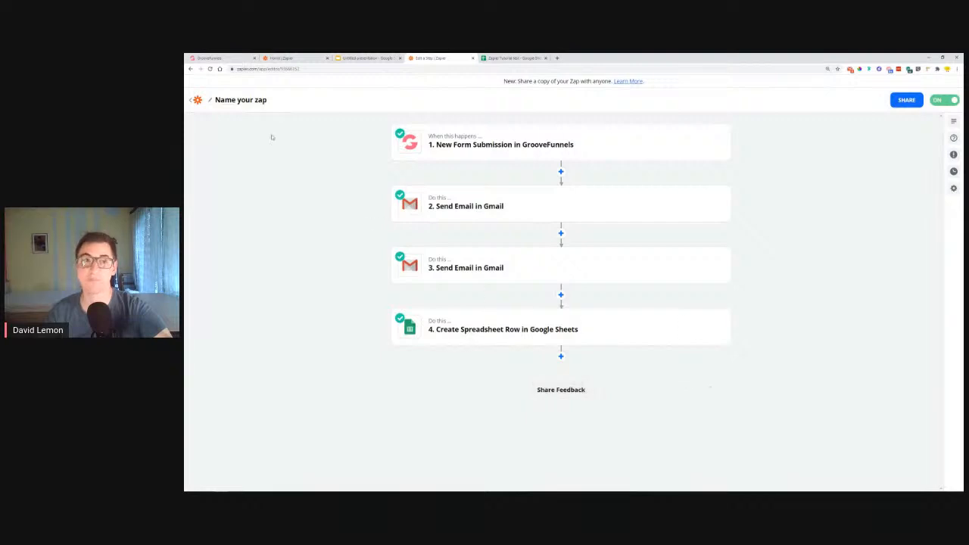
Look over the slide outline in the presentation and return to the Zap editor
left_click(370, 58)
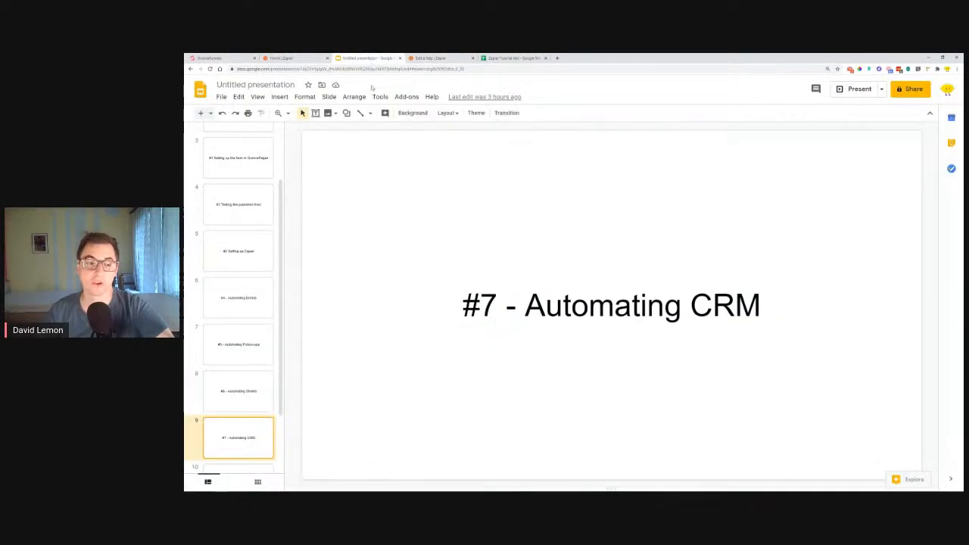
scroll(243, 369, "down", 1)
scroll(244, 366, "up", 5)
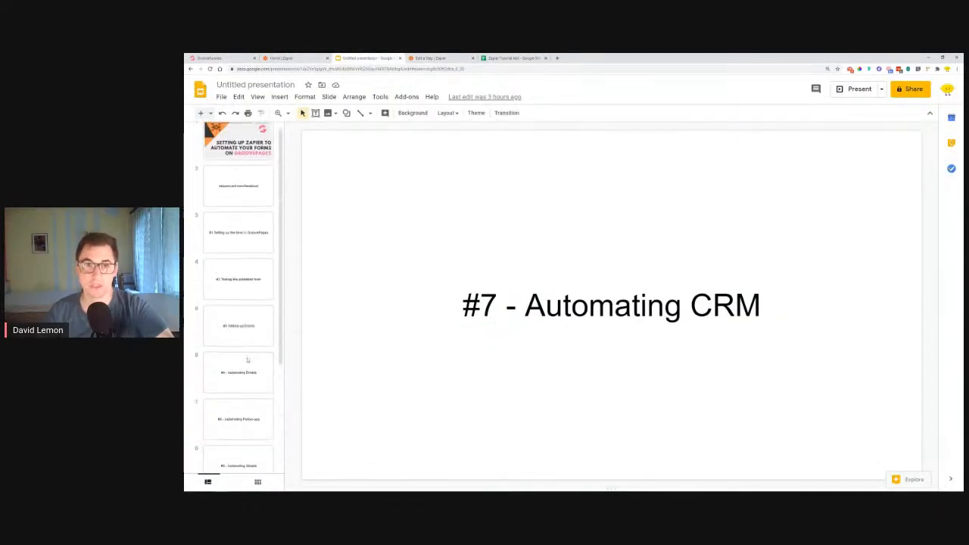
left_click(429, 57)
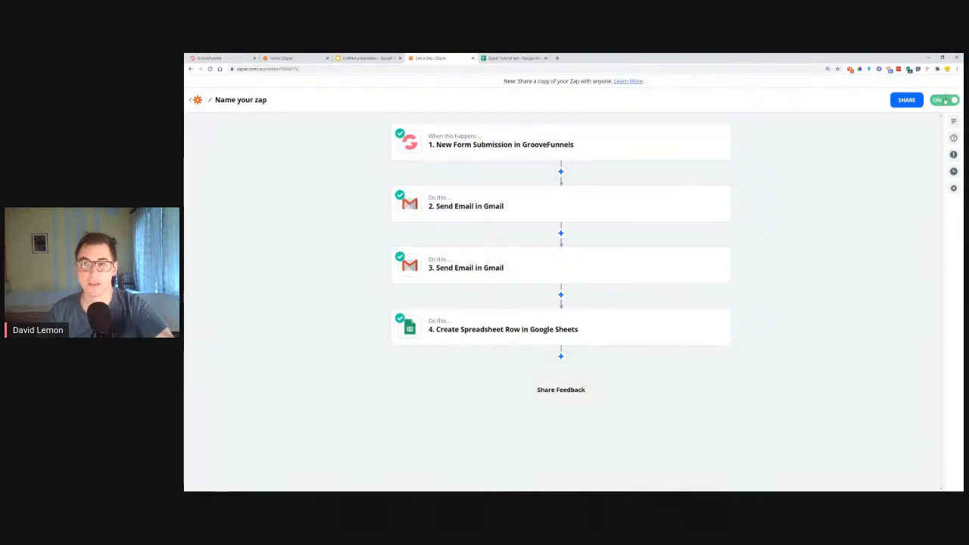
Switch to the GrooveFunnels page builder and publish the contact form page to its hosted "zapier" address
left_click(282, 57)
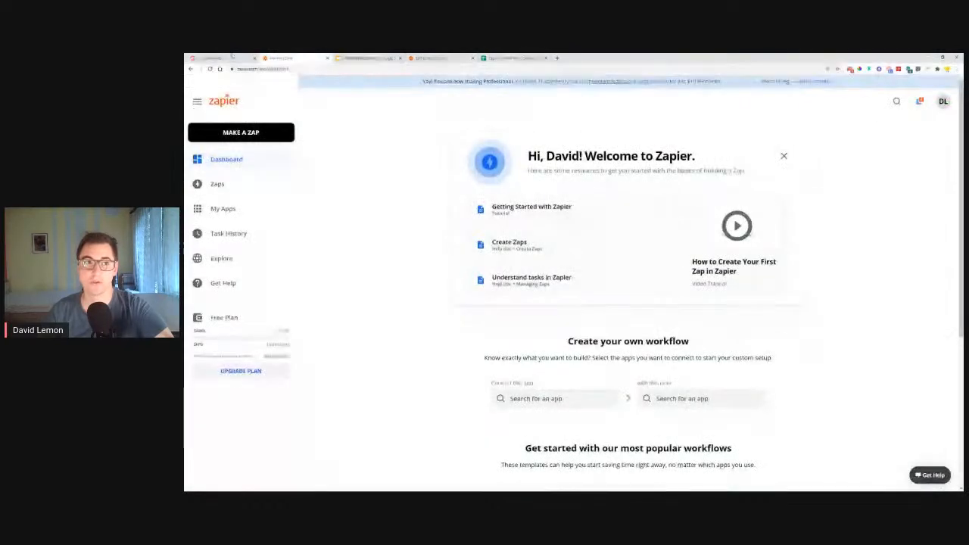
left_click(209, 58)
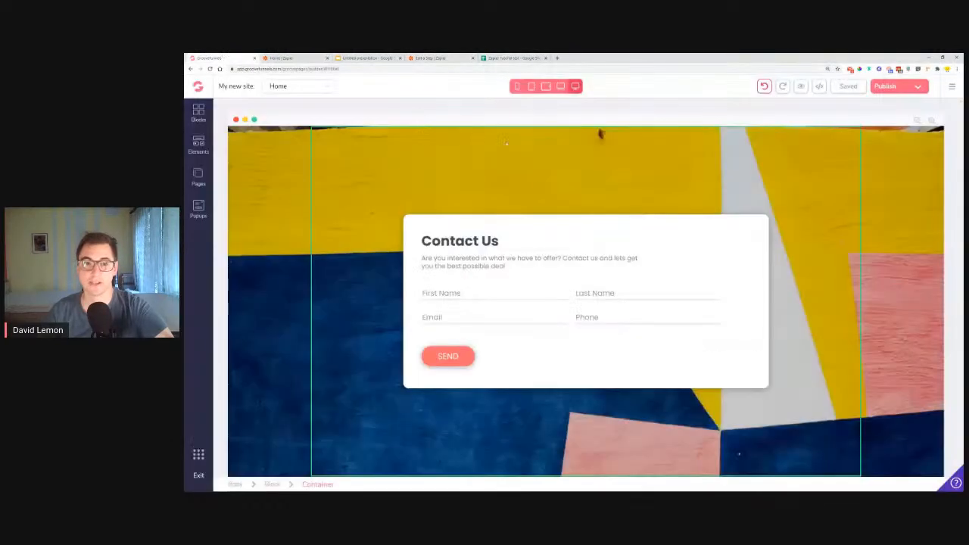
left_click(918, 87)
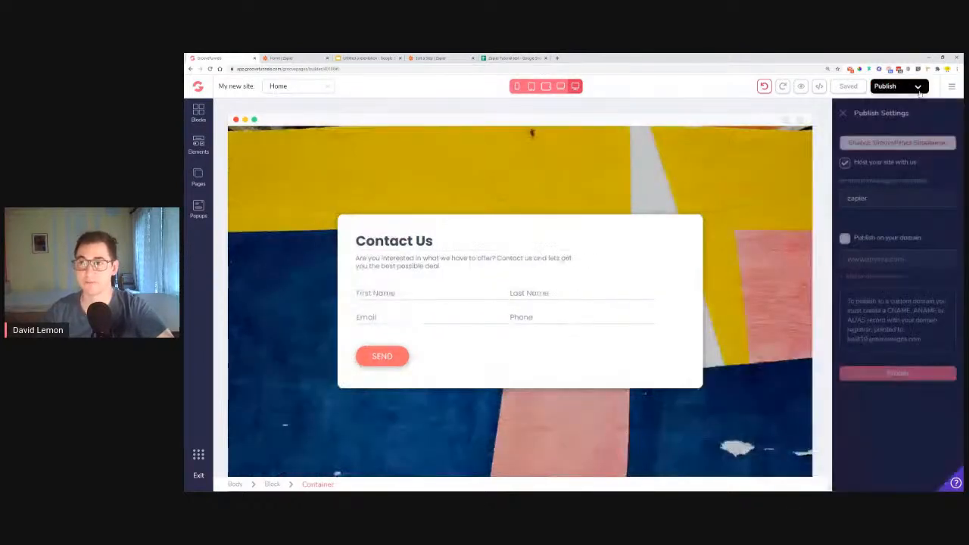
left_click(904, 374)
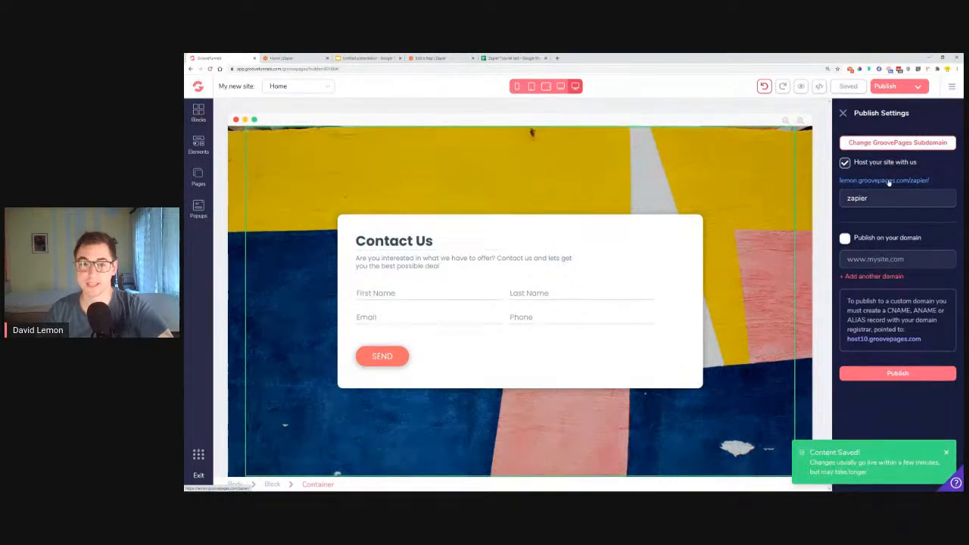
Open the live published page with the Contact Us form from the hosted site link
left_click(400, 324)
left_click(399, 317)
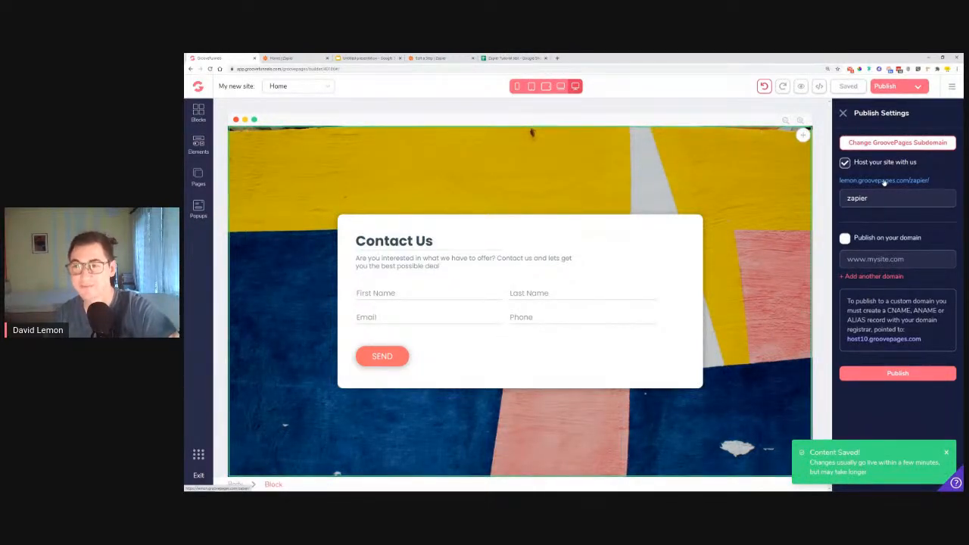
left_click(885, 182)
left_click(299, 58)
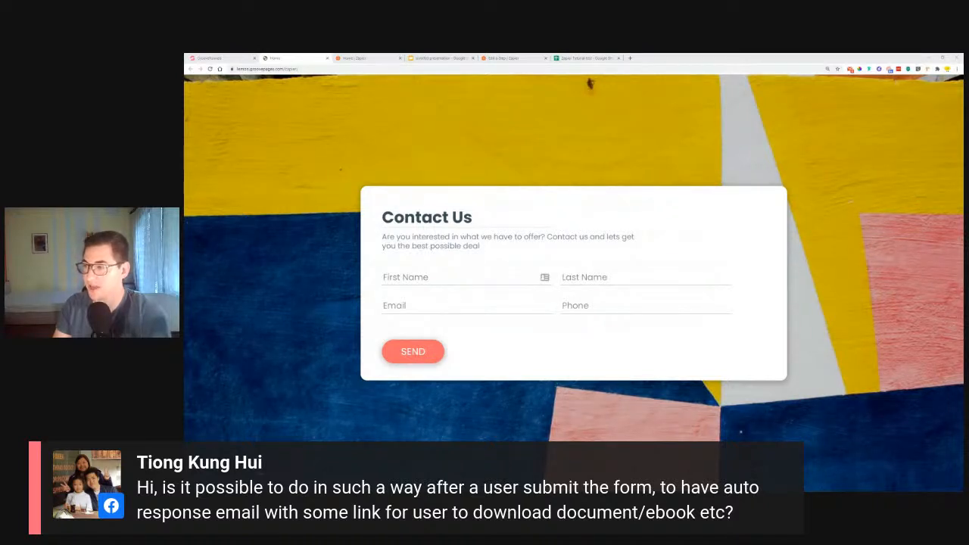
Return to the Zap editor, open the email customization of step 3, Send Email in Gmail, and add a line break after "Al the best," in the body
left_click(505, 59)
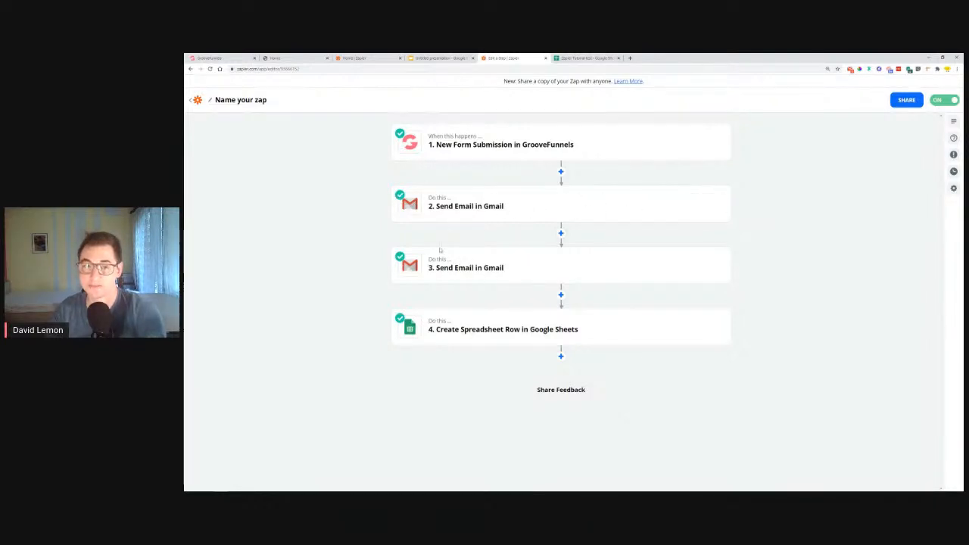
left_click(698, 265)
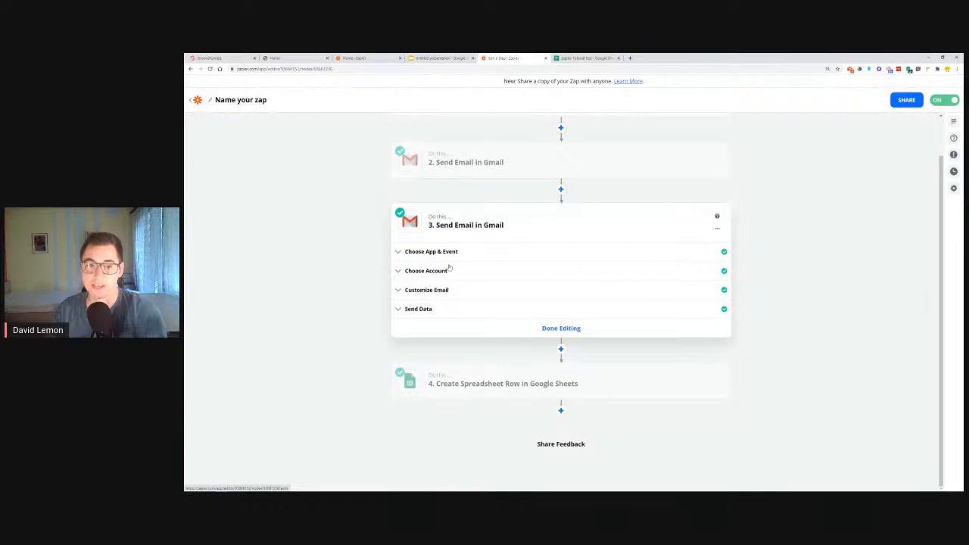
left_click(427, 291)
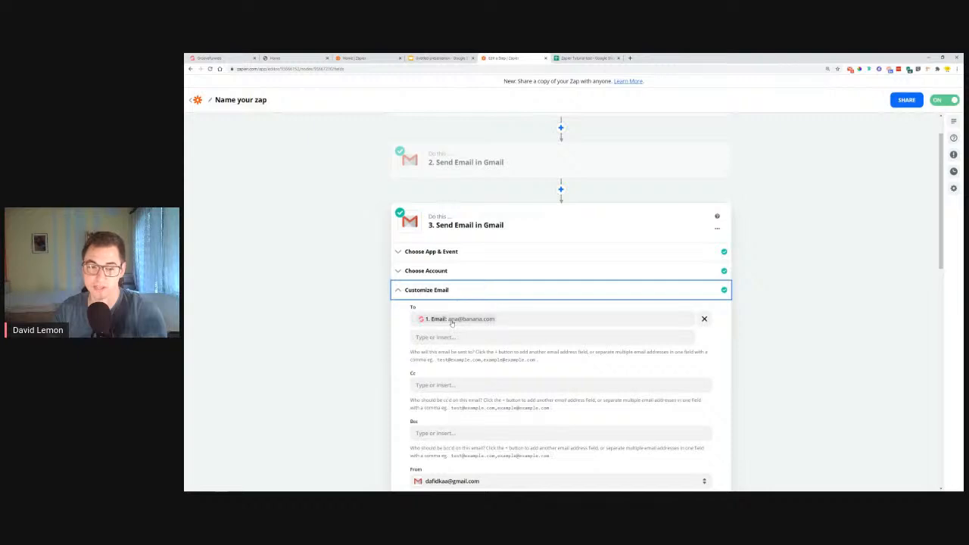
scroll(402, 245, "down", 6)
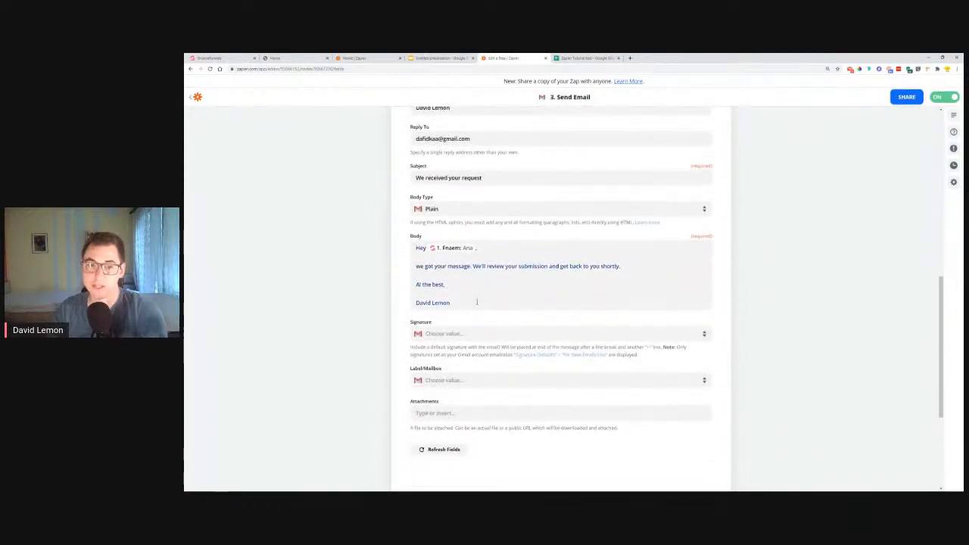
left_click(477, 284)
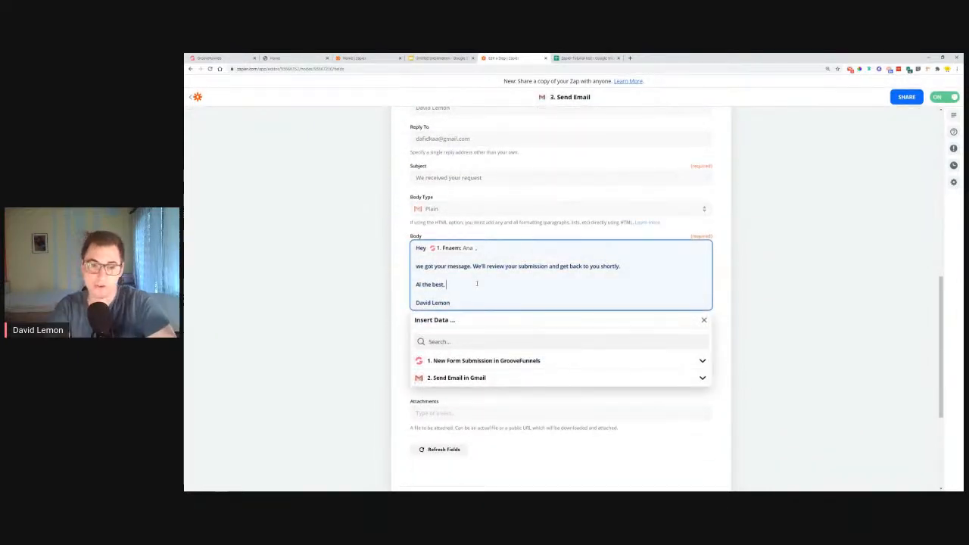
key("Return")
Switch to the "Zapier Tutorial test" spreadsheet, share it with anyone with the link as viewer, and copy the sharing link
left_click(575, 58)
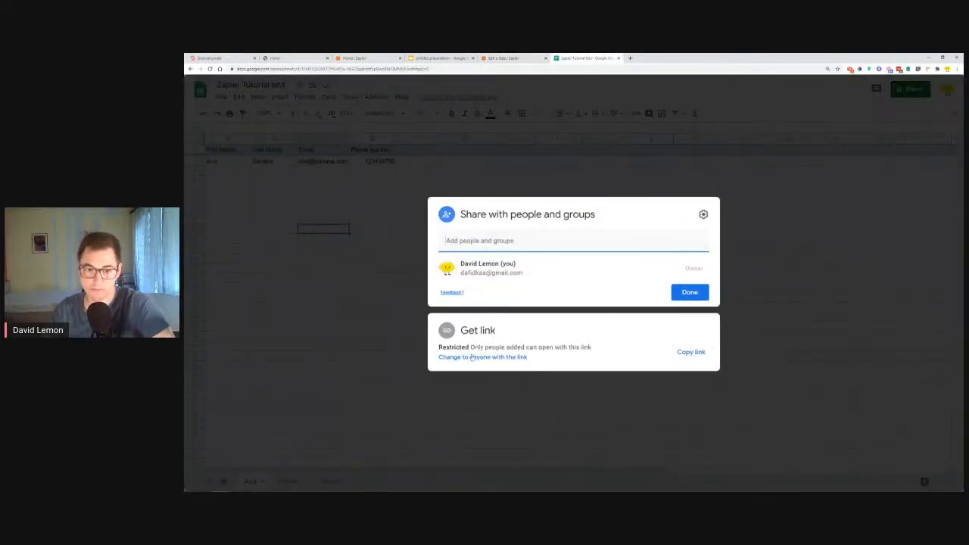
left_click(472, 358)
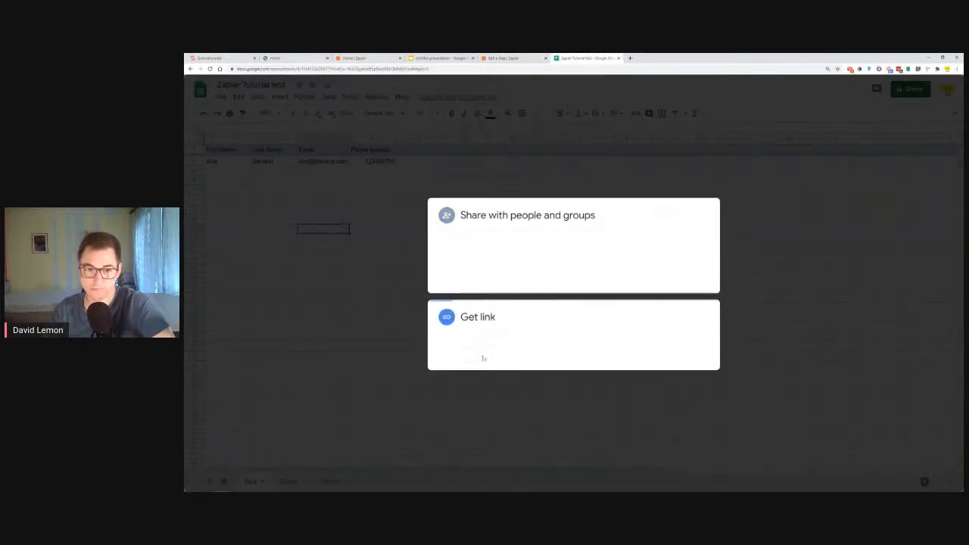
left_click(691, 296)
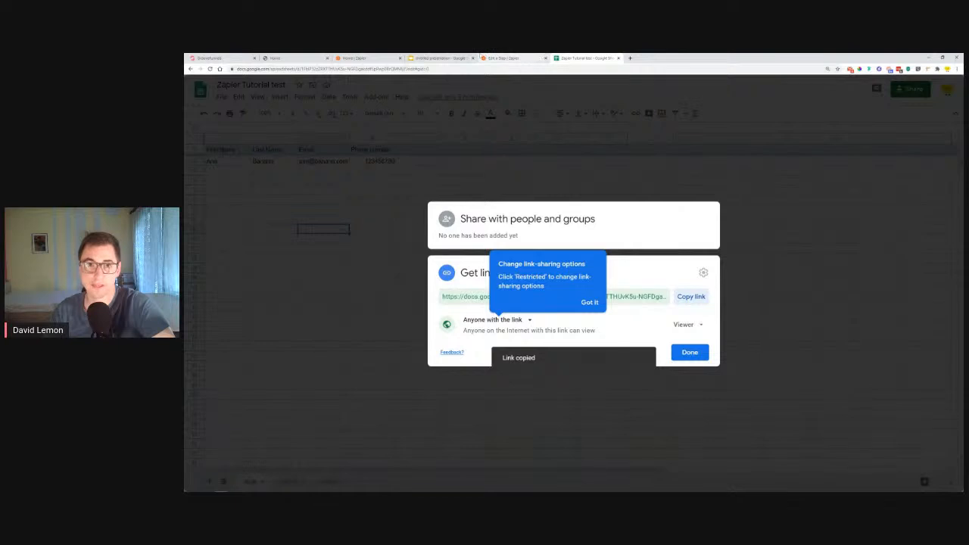
Return to the Zap editor, remove the extra line break after "Al the best," and paste the spreadsheet link on its own line above it
left_click(507, 58)
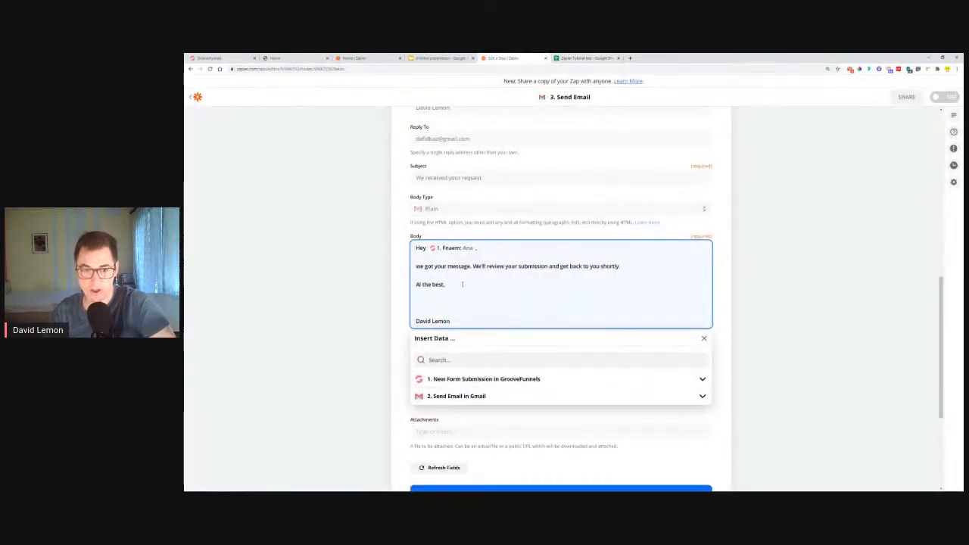
key("BackSpace")
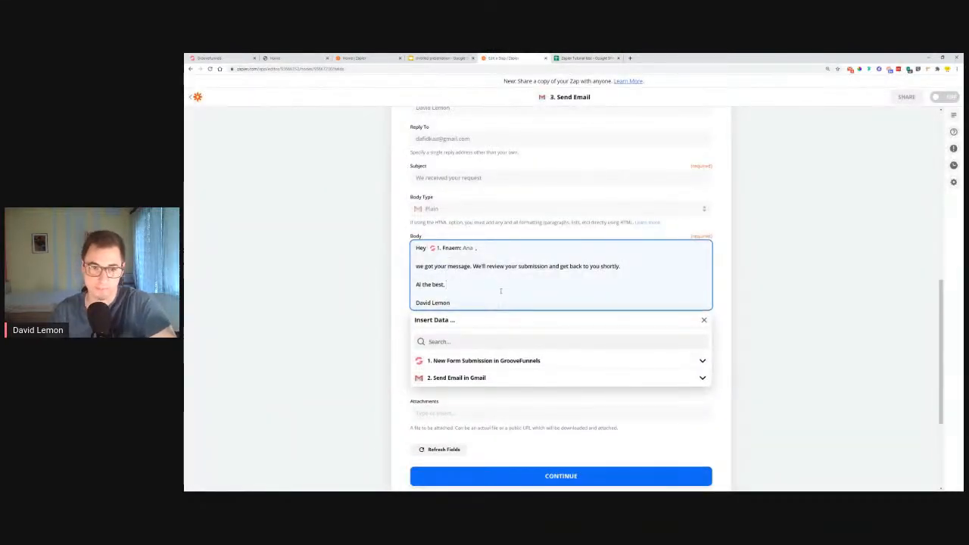
key("Return")
key("Return")
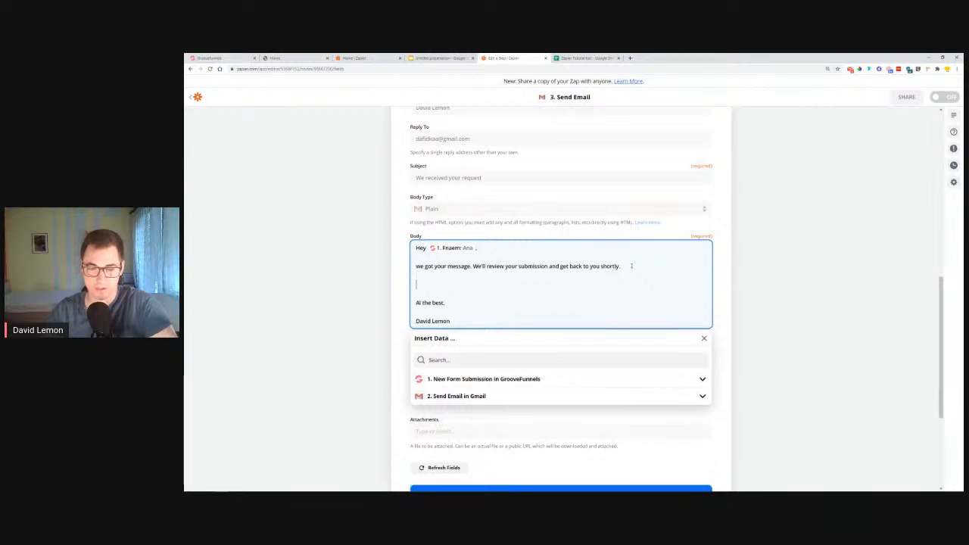
key("ctrl+v")
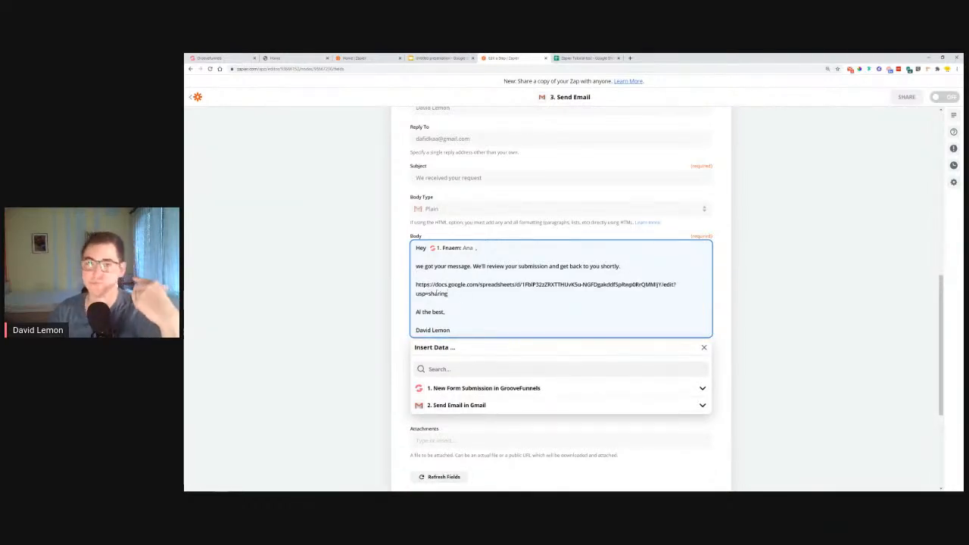
left_click(729, 277)
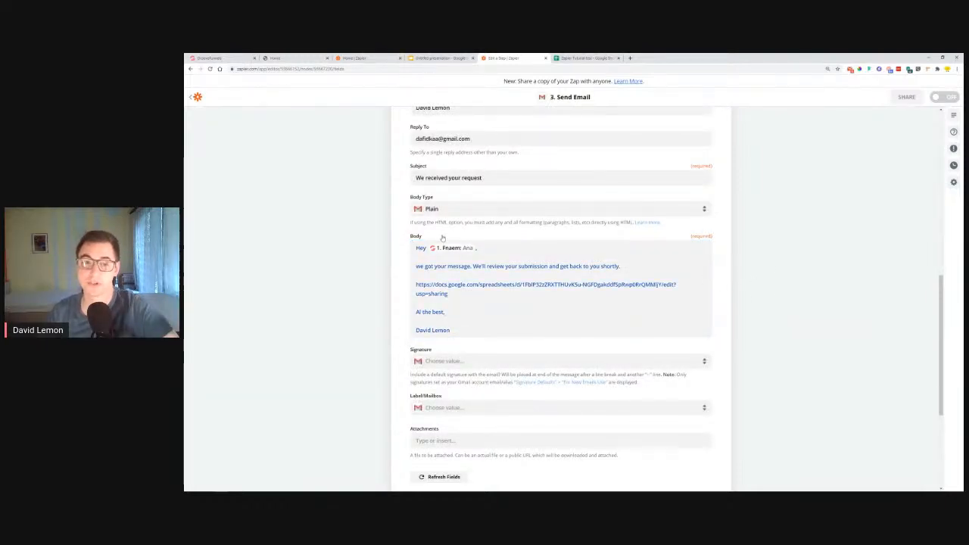
Save the email customization of step 3, Send Email in Gmail, and turn the Zap on
scroll(538, 252, "down", 1)
scroll(538, 252, "down", 1)
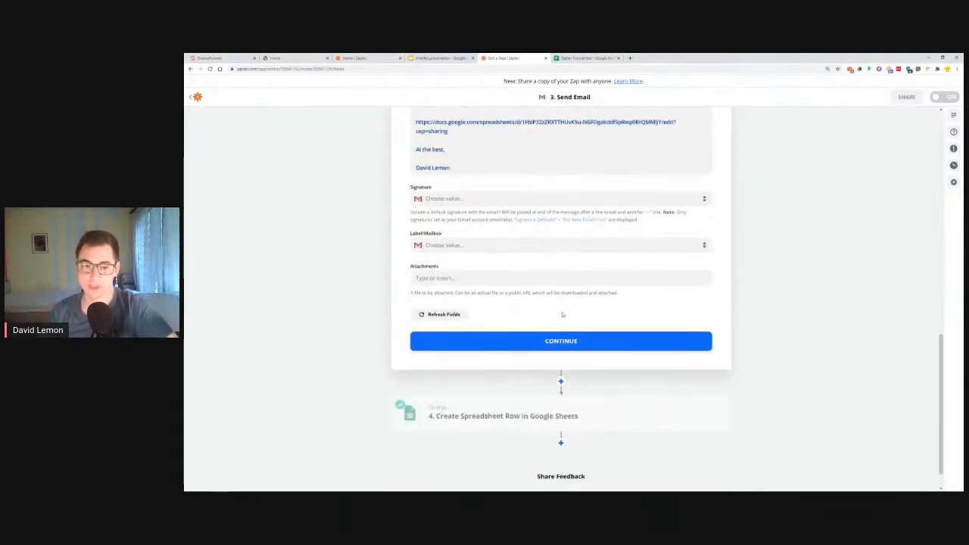
left_click(574, 346)
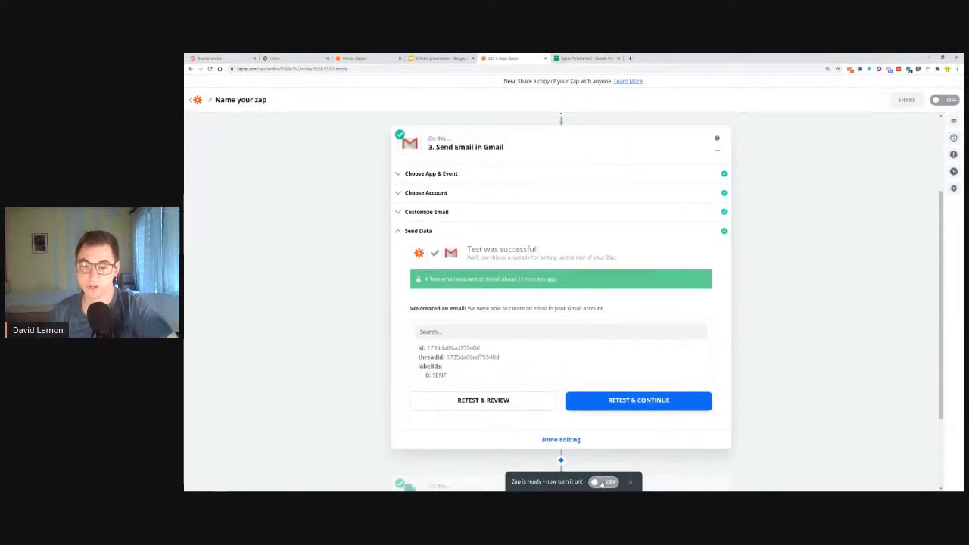
left_click(603, 483)
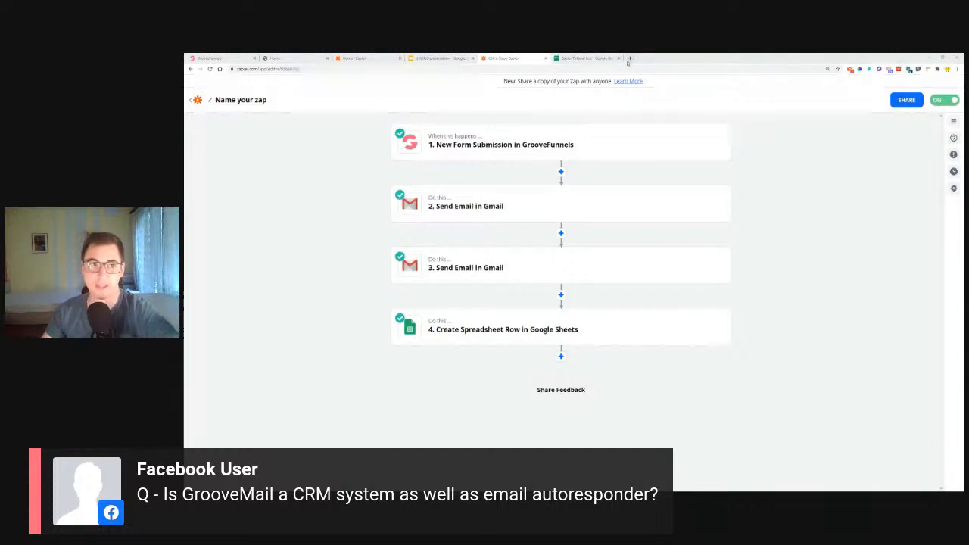
Switch to GrooveFunnels, open GrooveMail from its list of apps, and look over the overview page
left_click(213, 58)
left_click(199, 455)
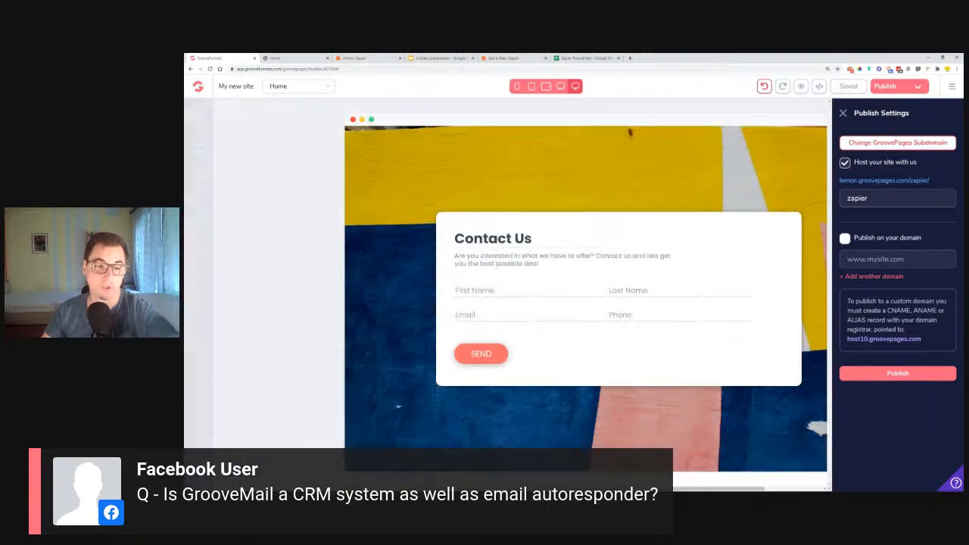
left_click(226, 252)
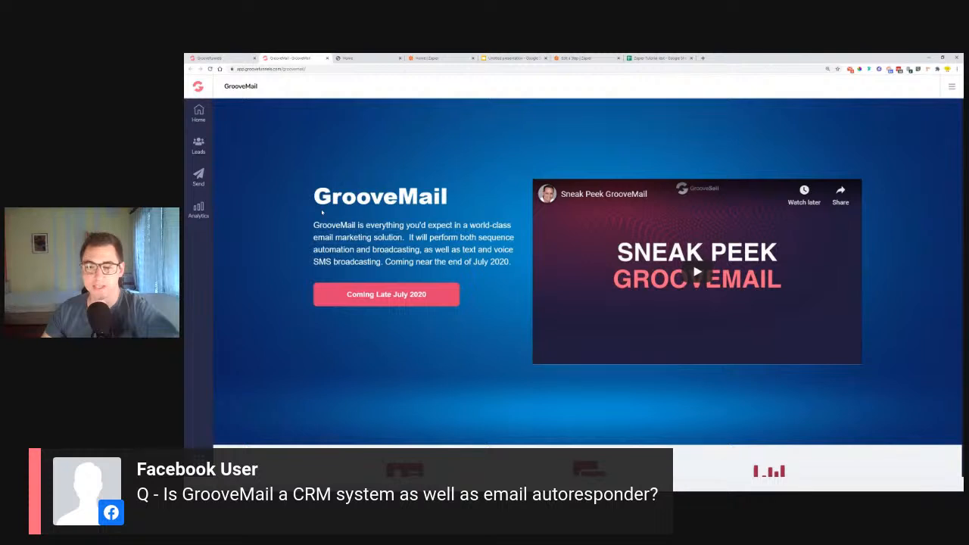
scroll(322, 213, "down", 2)
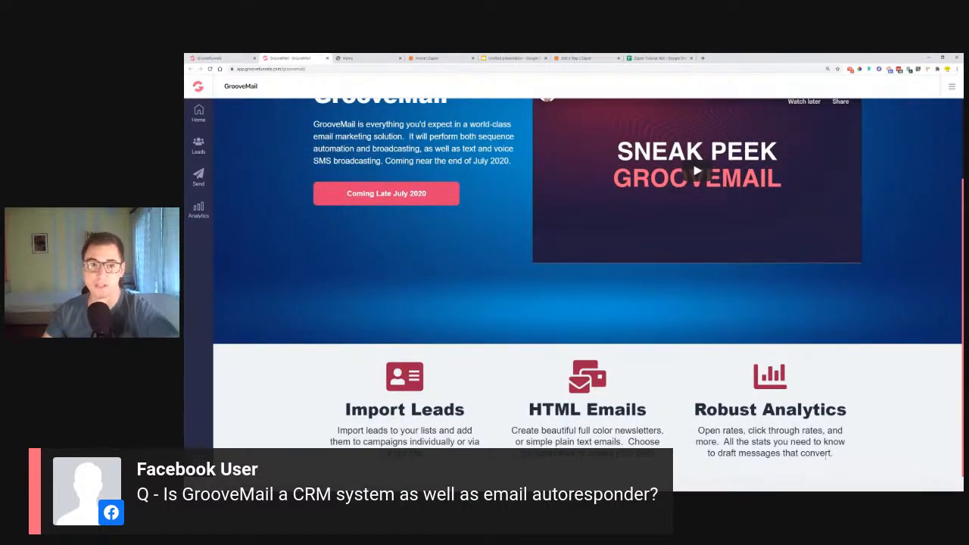
scroll(300, 292, "up", 1)
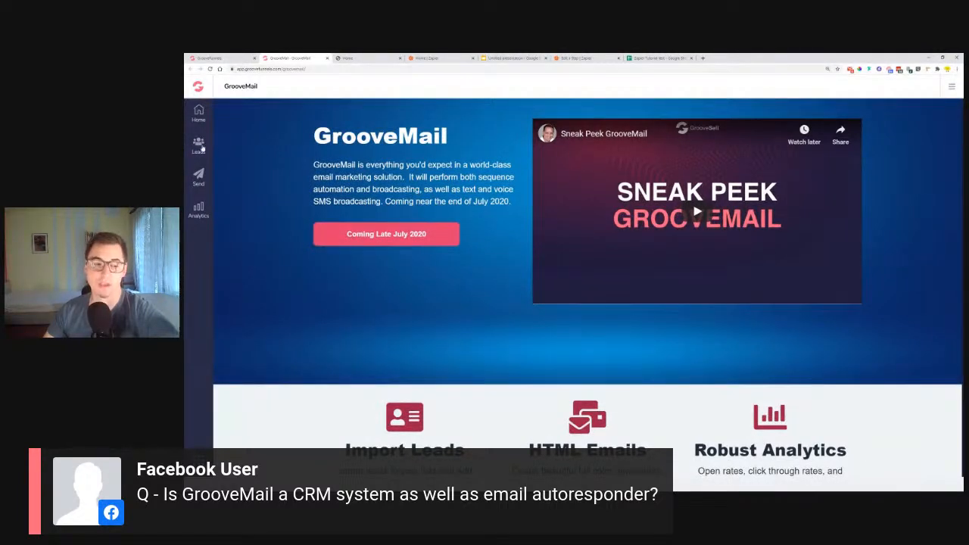
Open the GrooveMember app page and look over its description and feature sections
left_click(198, 460)
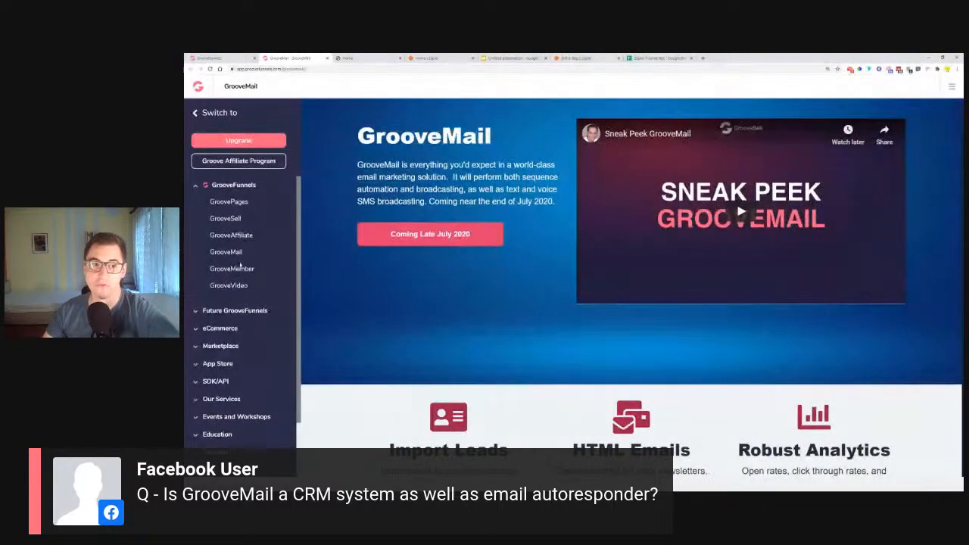
left_click(245, 270)
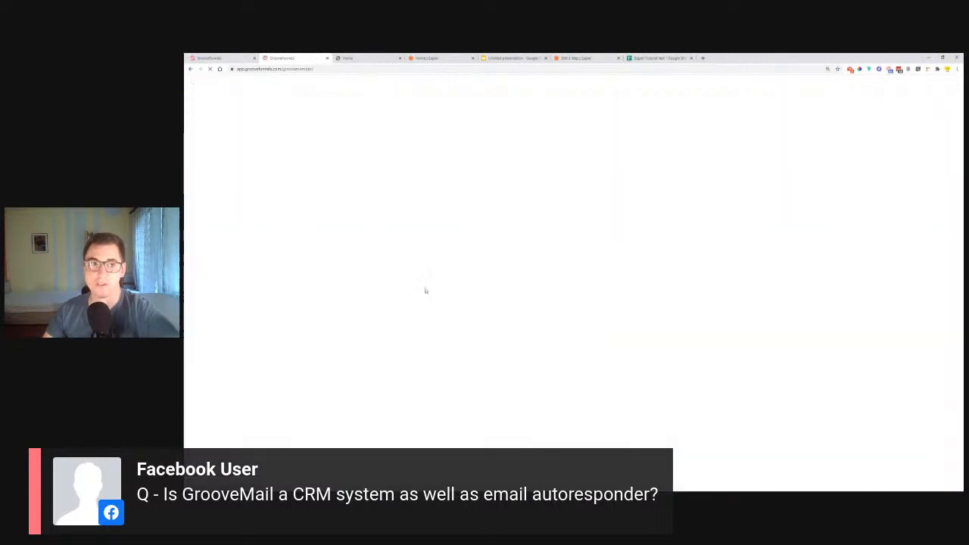
scroll(321, 278, "down", 2)
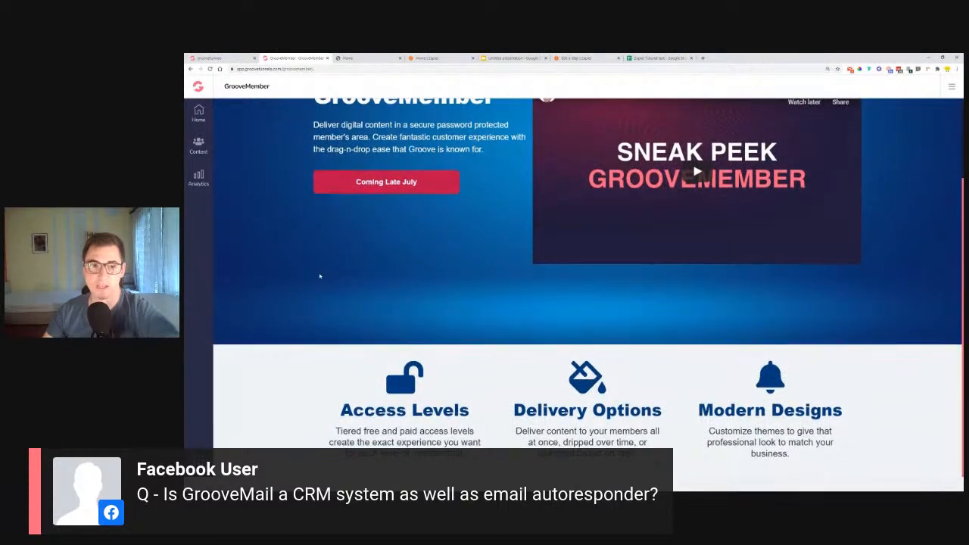
scroll(320, 276, "up", 1)
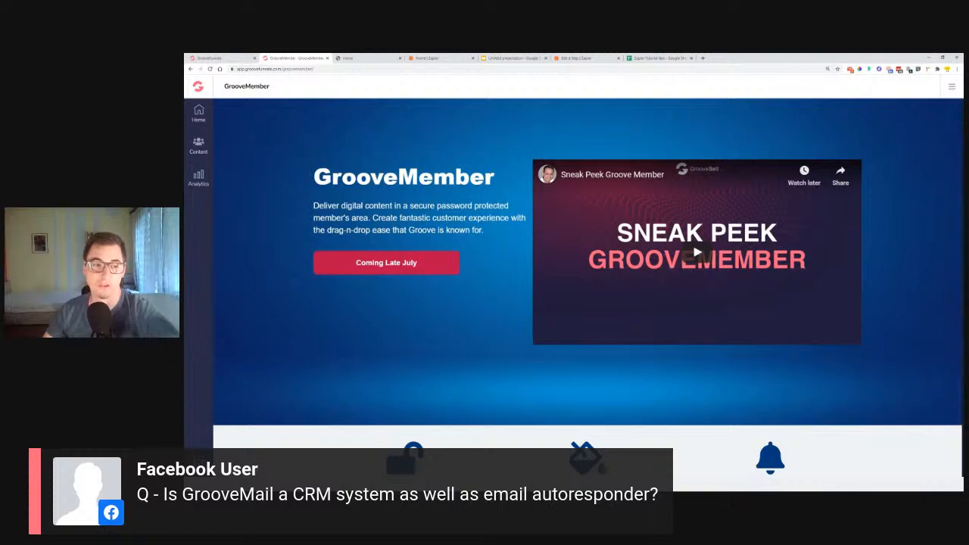
Go back to the GrooveMail app page and examine its features and the list of available GrooveFunnels apps
left_click(198, 460)
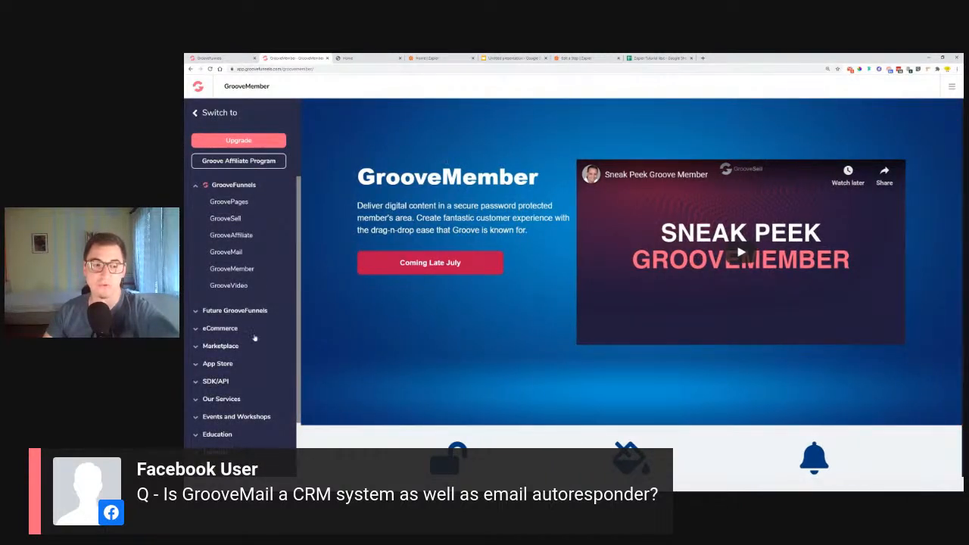
left_click(225, 252)
scroll(523, 331, "down", 2)
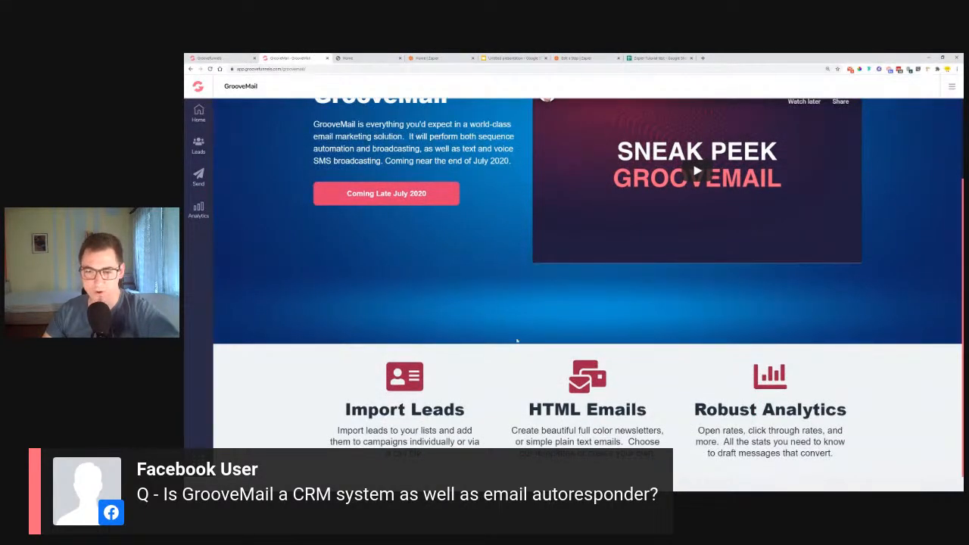
scroll(558, 374, "up", 2)
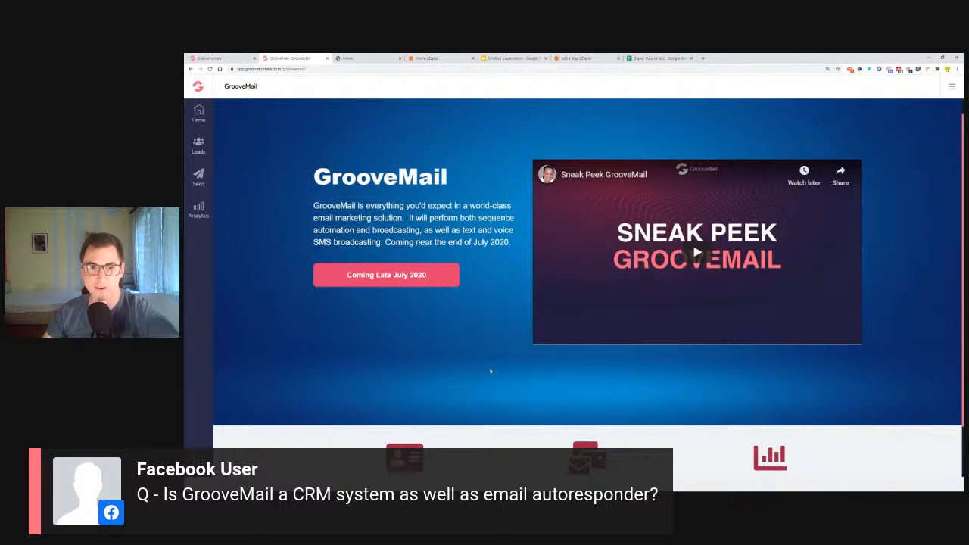
scroll(490, 367, "down", 2)
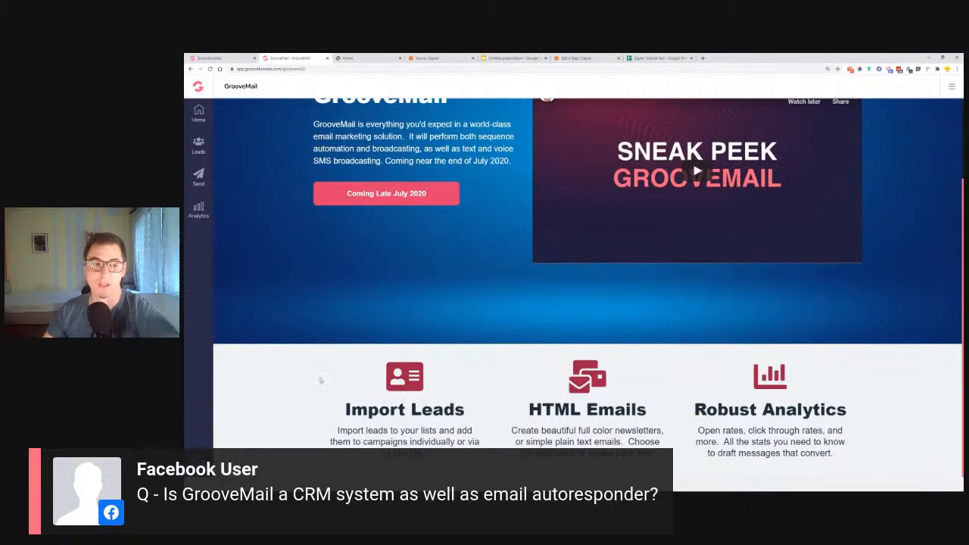
scroll(313, 378, "up", 2)
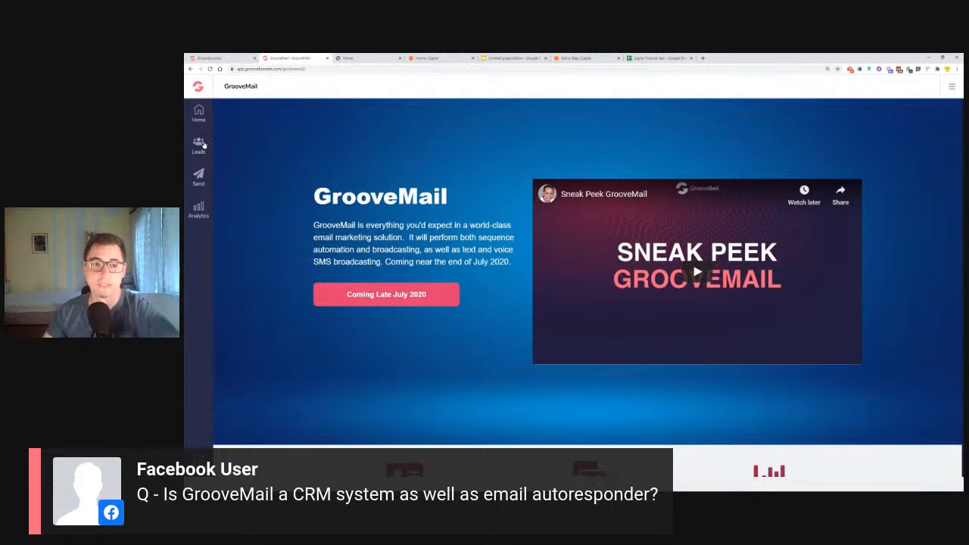
left_click(198, 86)
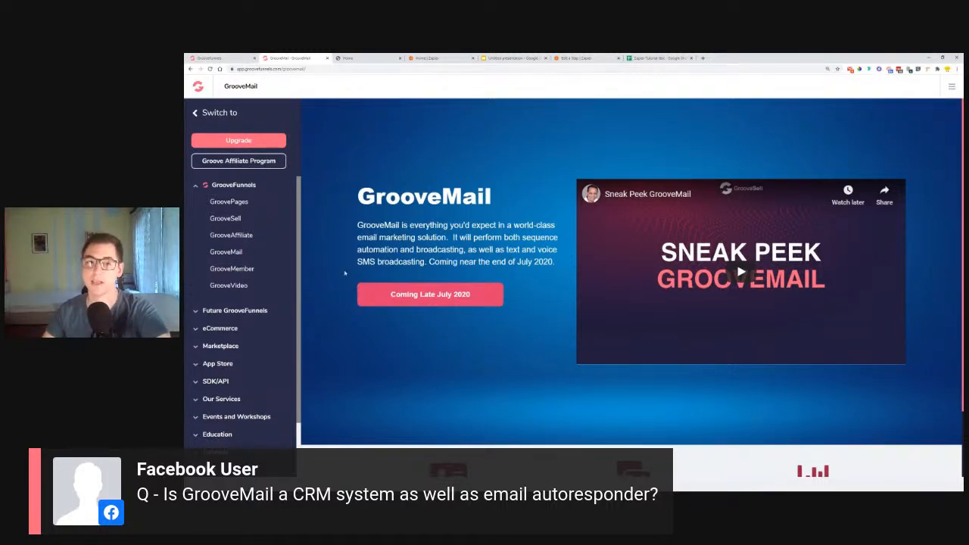
left_click(196, 113)
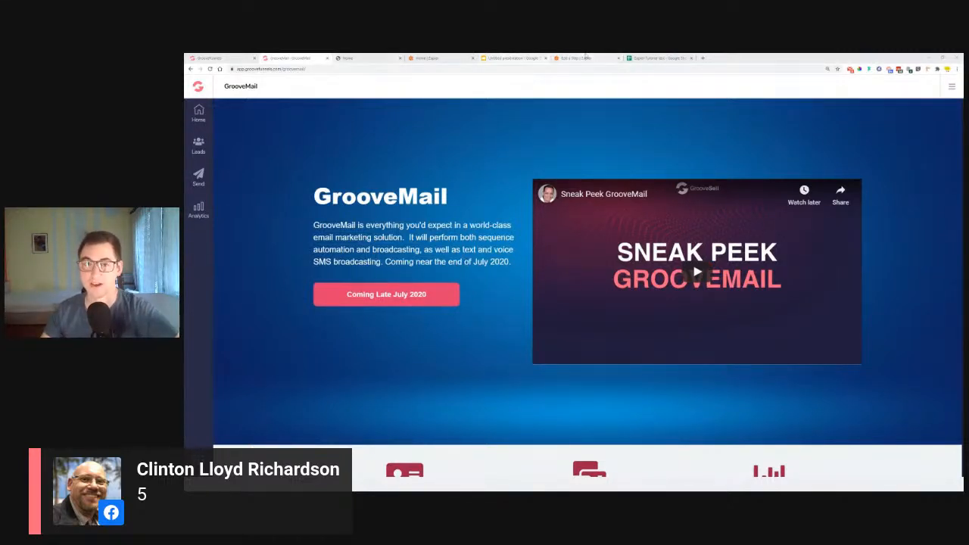
Check the Zap editor and the page builder, and bring up the live published Contact Us page
left_click(586, 57)
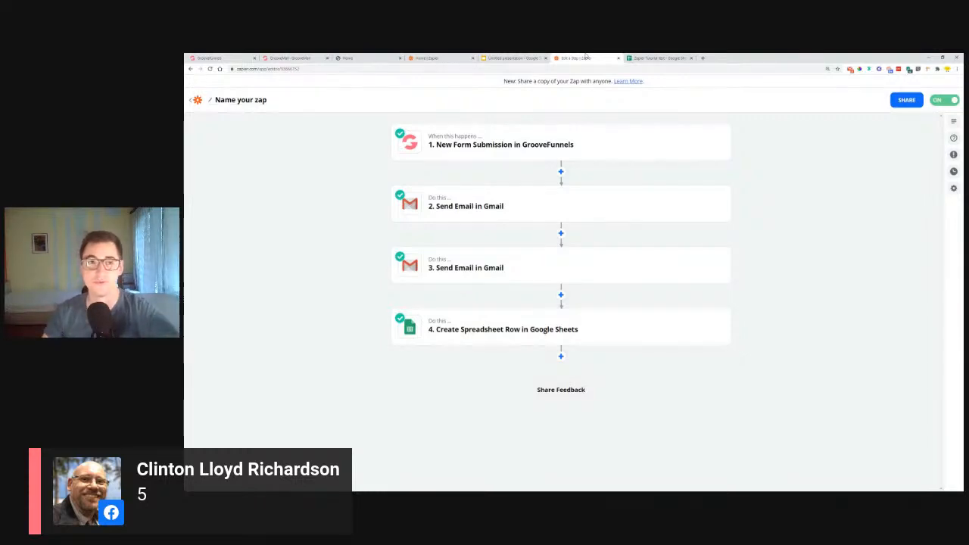
left_click(225, 58)
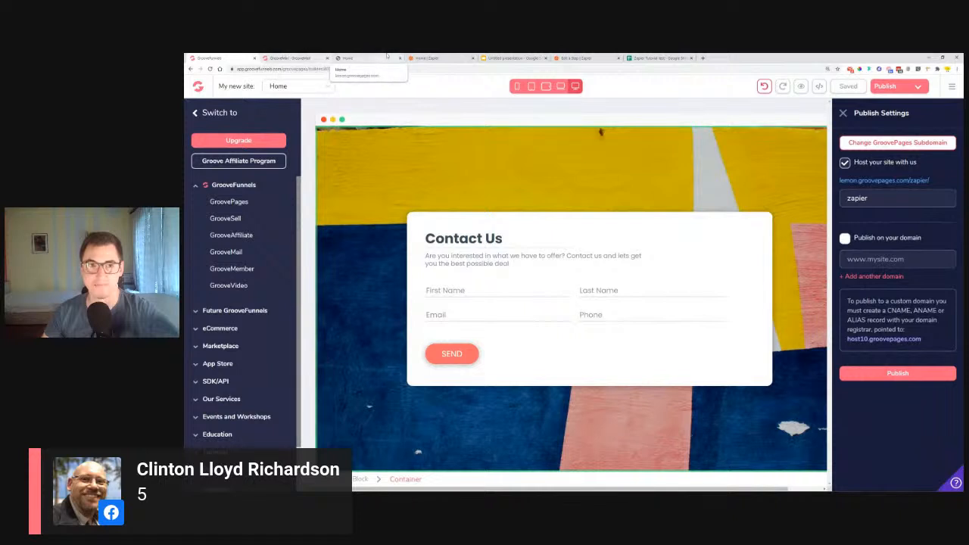
left_click(347, 57)
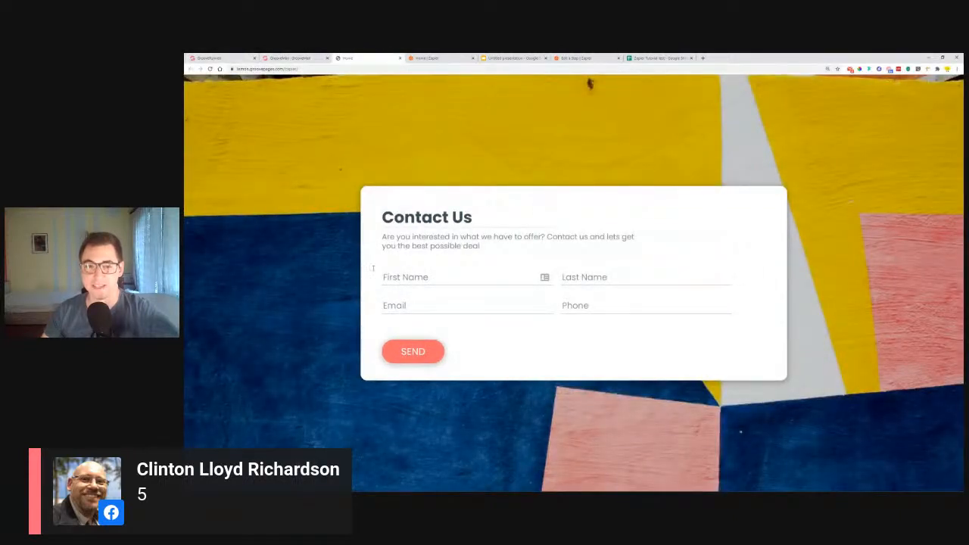
Clear the top unread message in the Checker Plus for Gmail popup and return to the contact form
left_click(450, 277)
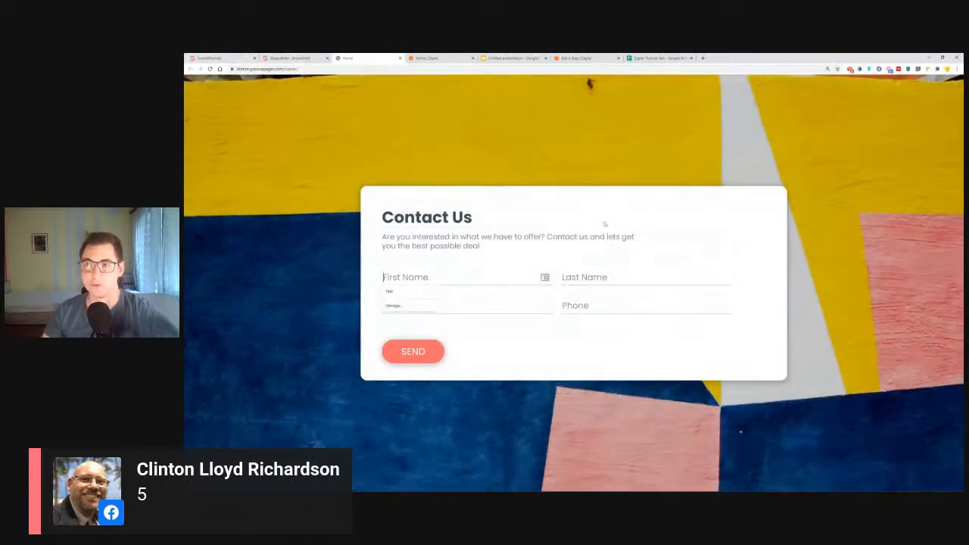
left_click(850, 69)
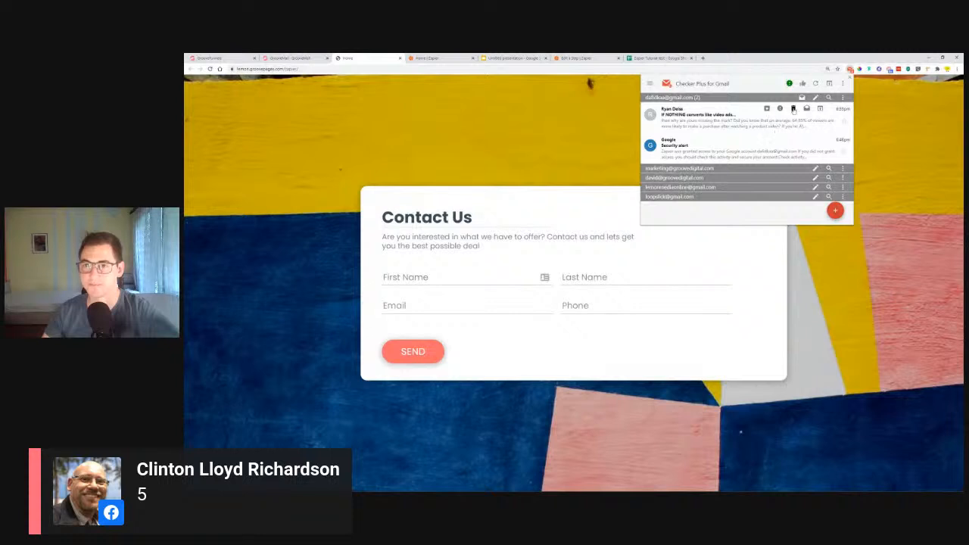
left_click(793, 109)
left_click(498, 217)
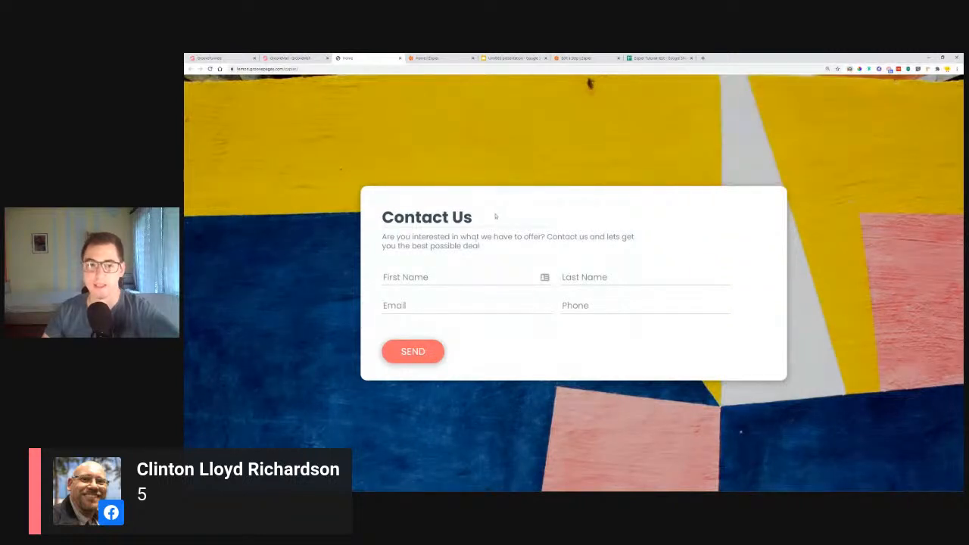
Enter the contact's first name and last name in the Contact Us form
left_click(455, 277)
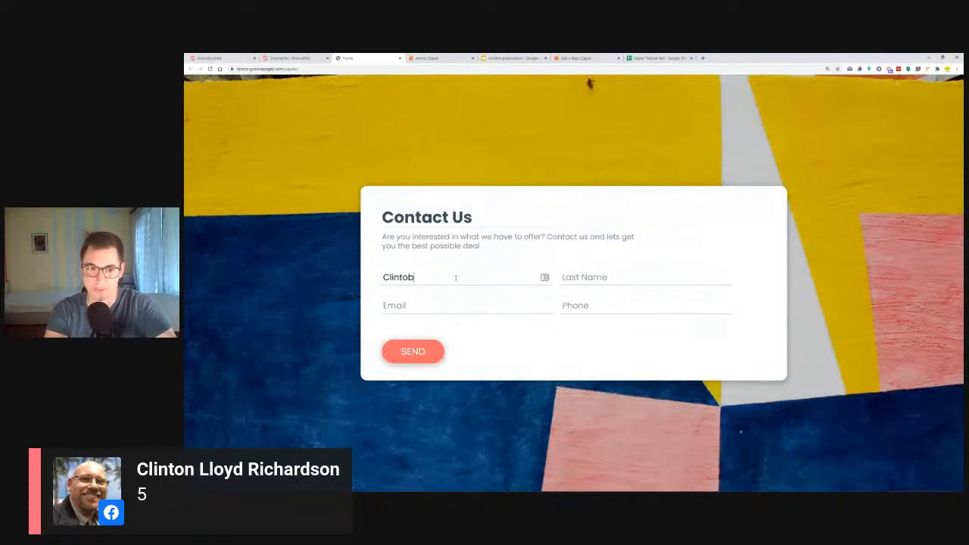
key("Tab")
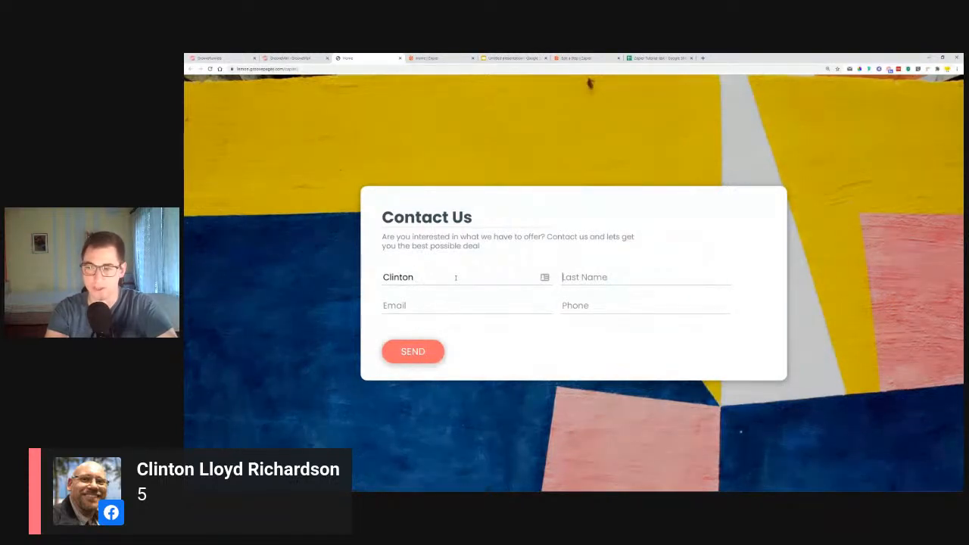
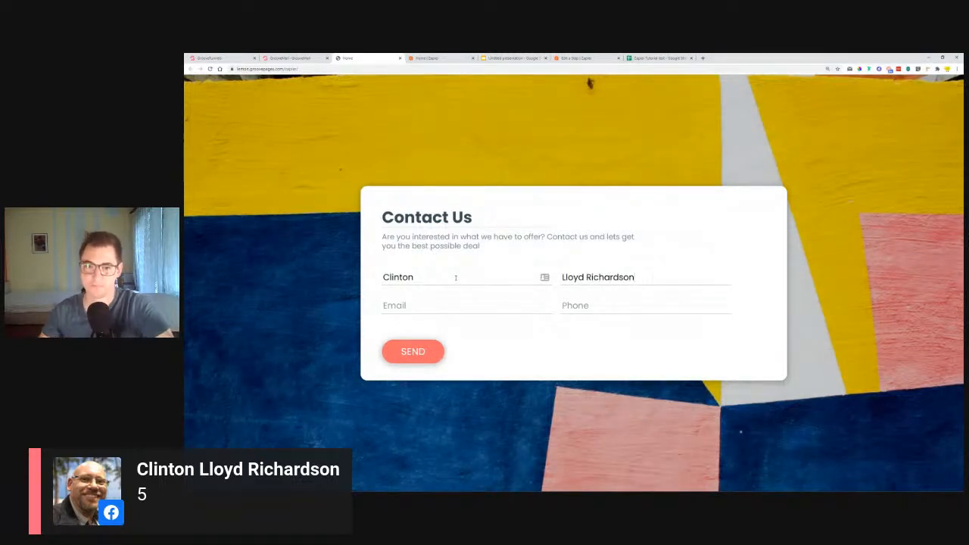
Fill in the contact's e-mail and phone number, and submit the Contact Us form
left_click(464, 306)
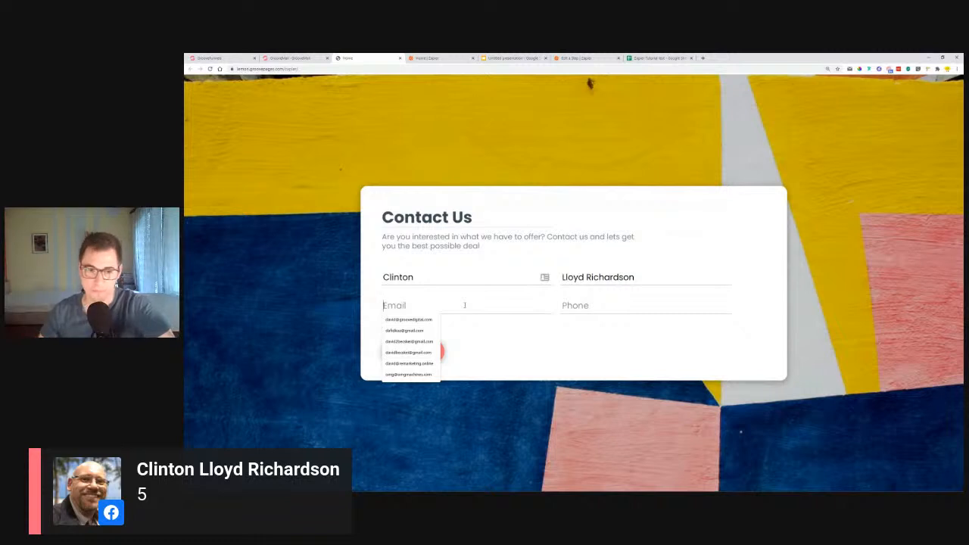
left_click(425, 324)
left_click(585, 314)
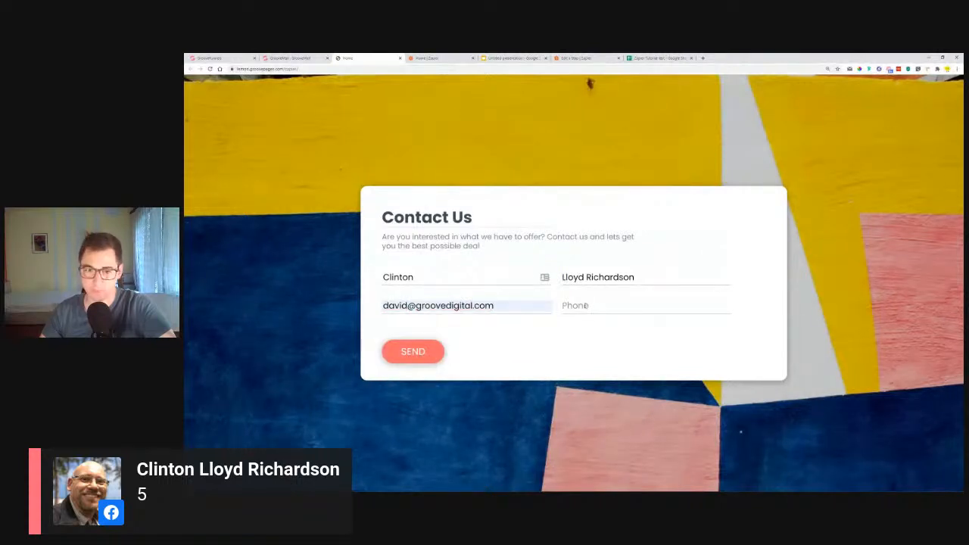
left_click(585, 320)
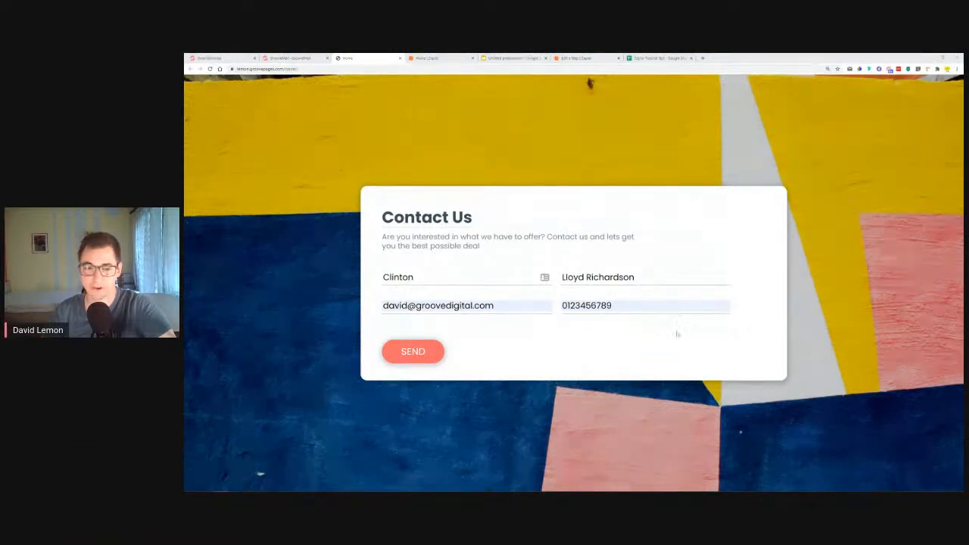
left_click(408, 354)
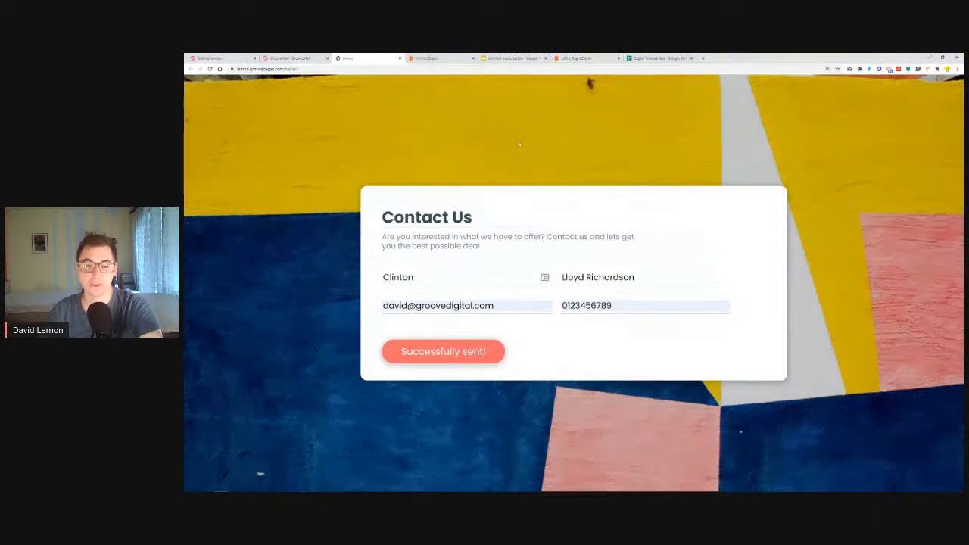
Check the Zap in its editor and read the form-submission notification email in Checker Plus for Gmail
left_click(572, 58)
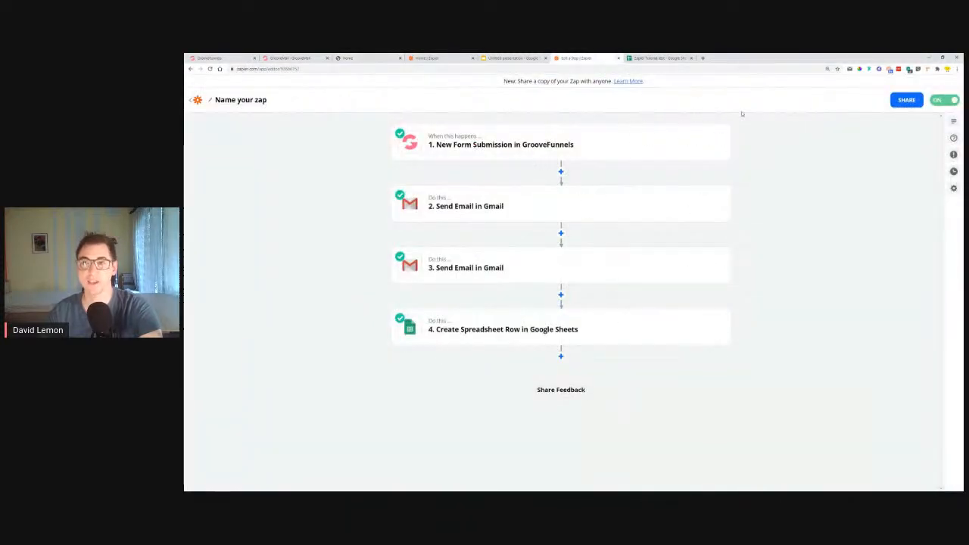
left_click(346, 58)
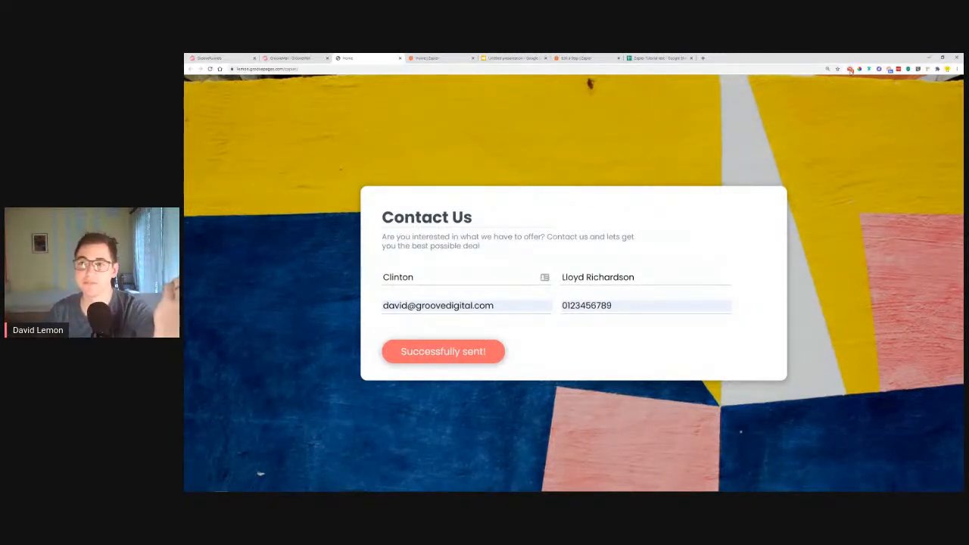
left_click(850, 68)
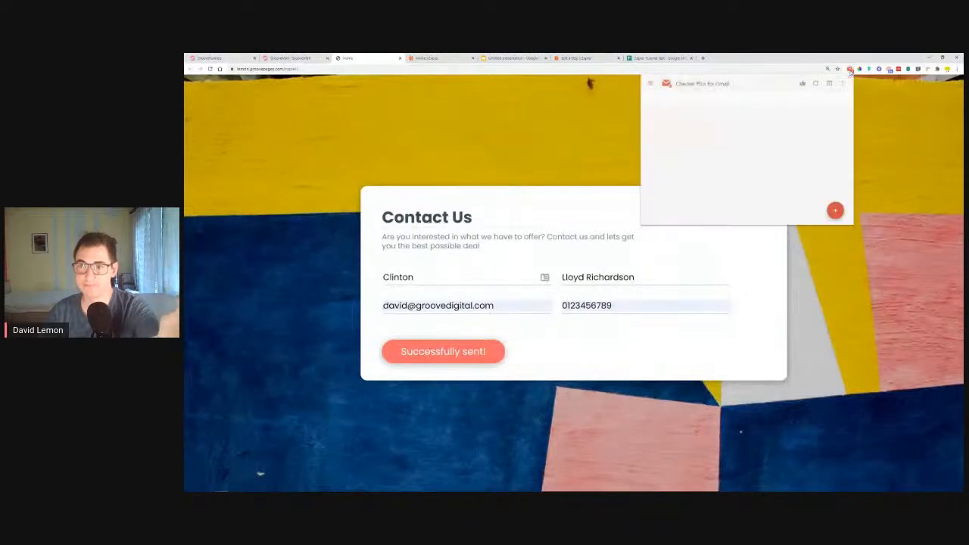
left_click(691, 161)
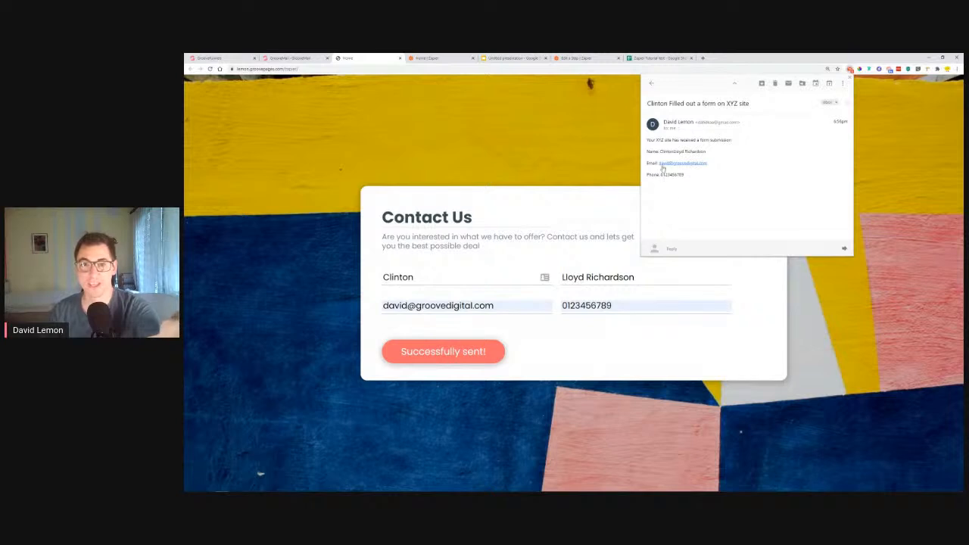
Read the "We received your request" email and follow its Google Sheets link to the Zapier Tutorial test spreadsheet
left_click(651, 83)
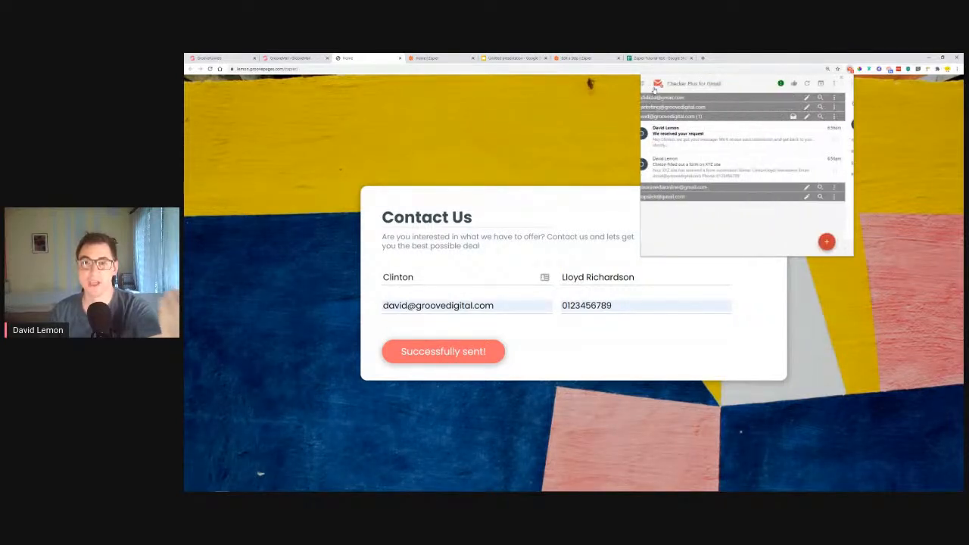
left_click(704, 140)
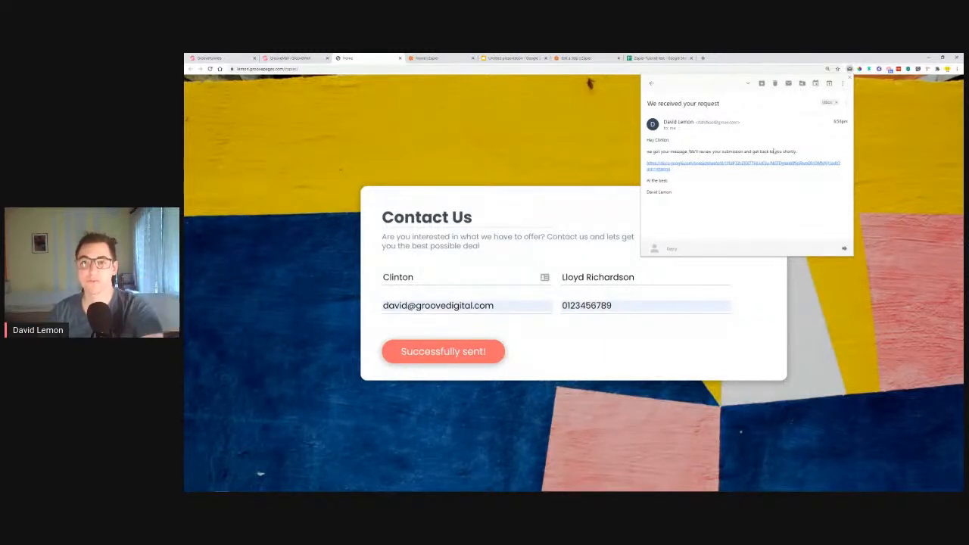
left_click(708, 165)
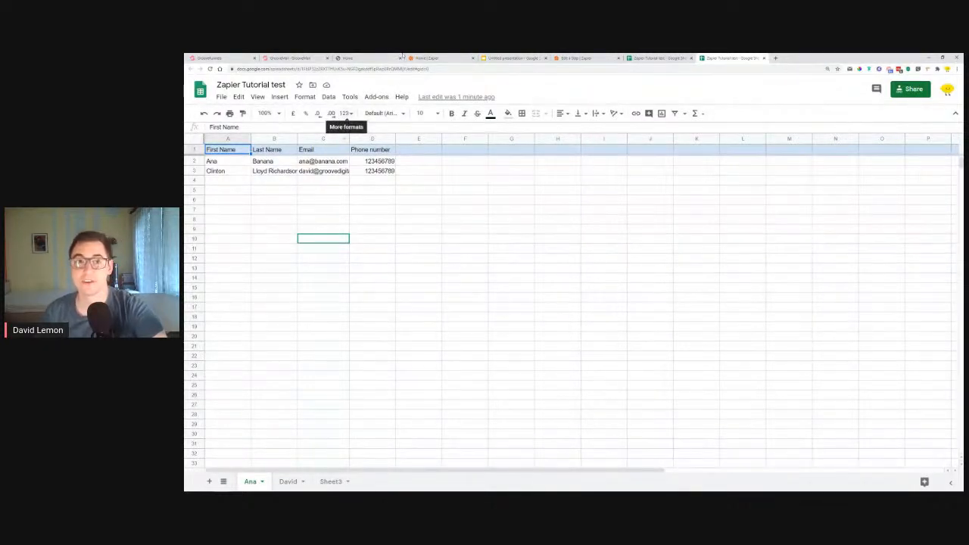
View the Zapier dashboard and the app and event settings of the Zap's GrooveFunnels New Form Submission trigger
left_click(427, 58)
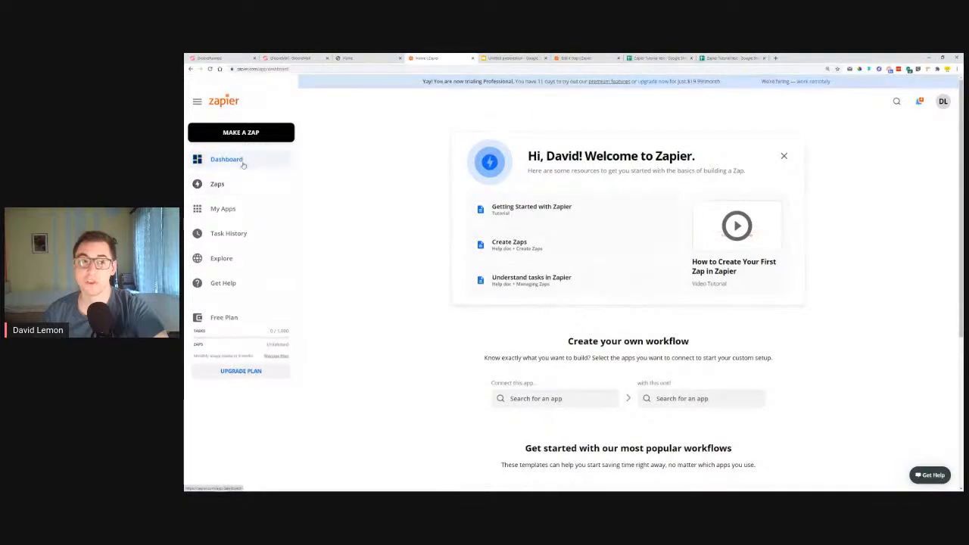
left_click(579, 57)
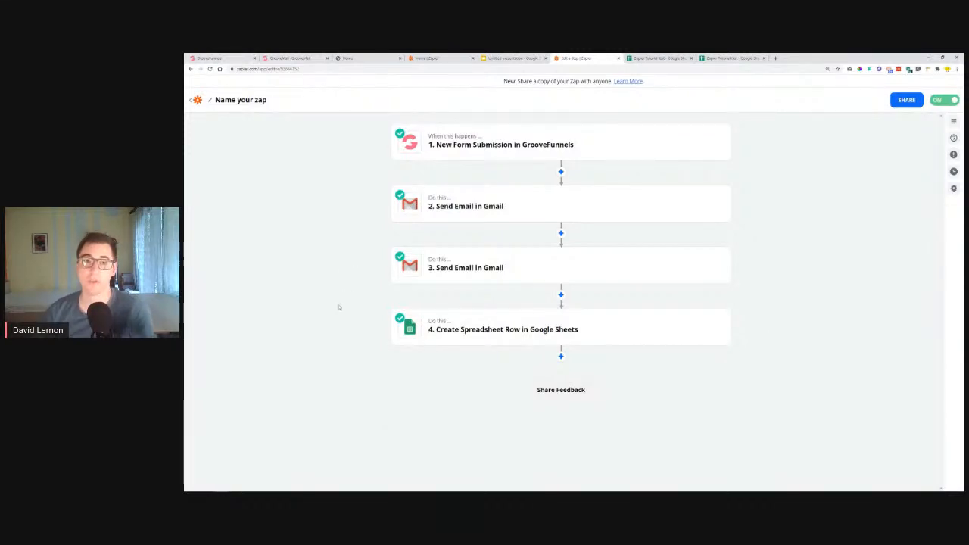
left_click(552, 145)
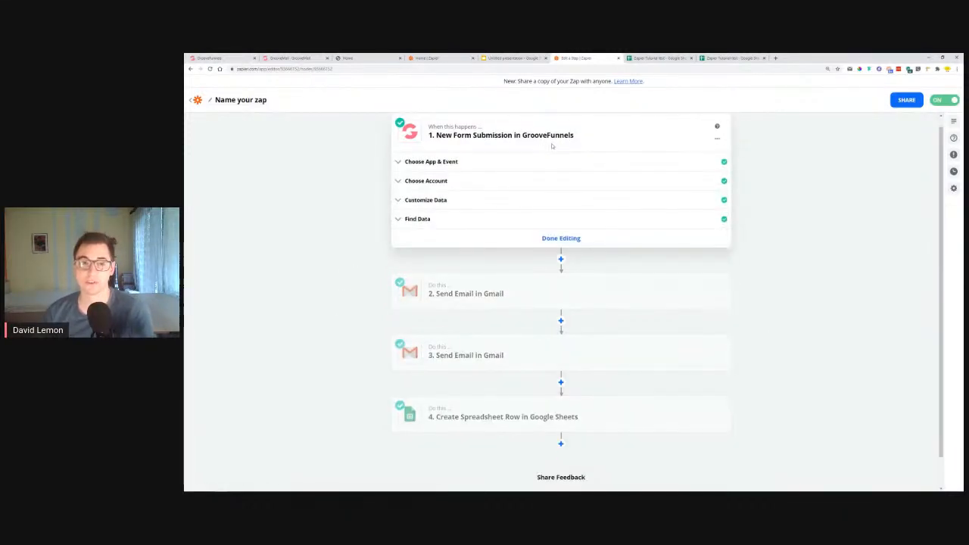
left_click(429, 162)
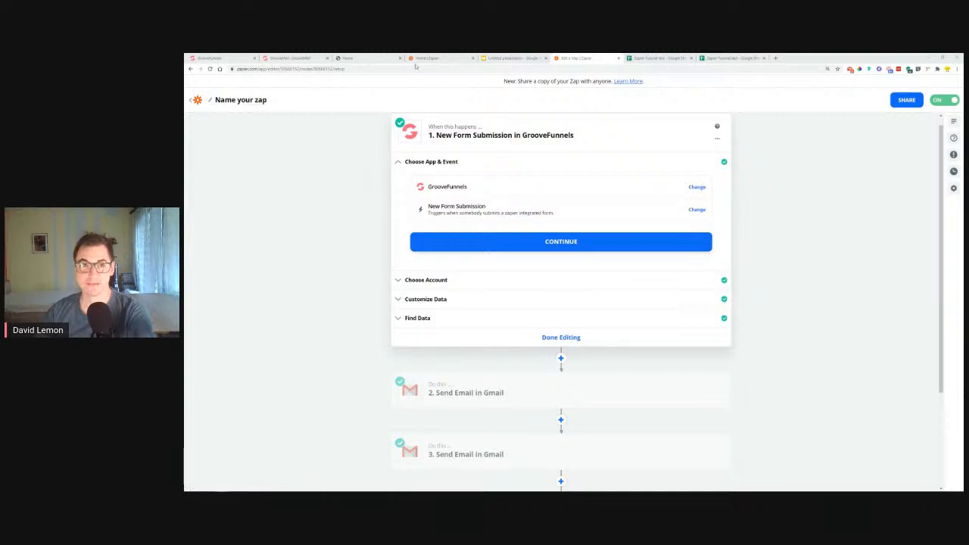
Switch to the Google Slides presentation and open the zapier.com forms-surveys link from the Ideas collection slide
left_click(489, 57)
scroll(242, 364, "down", 5)
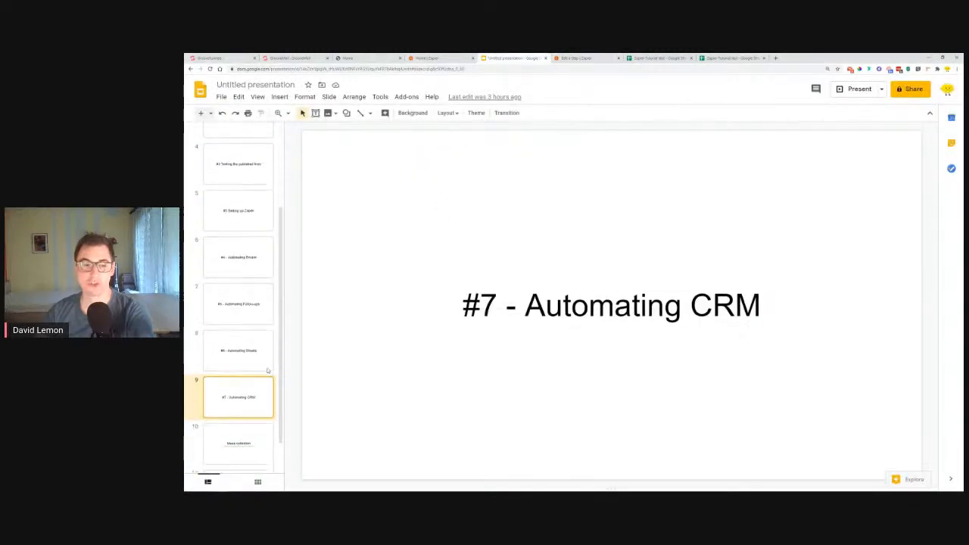
left_click(252, 402)
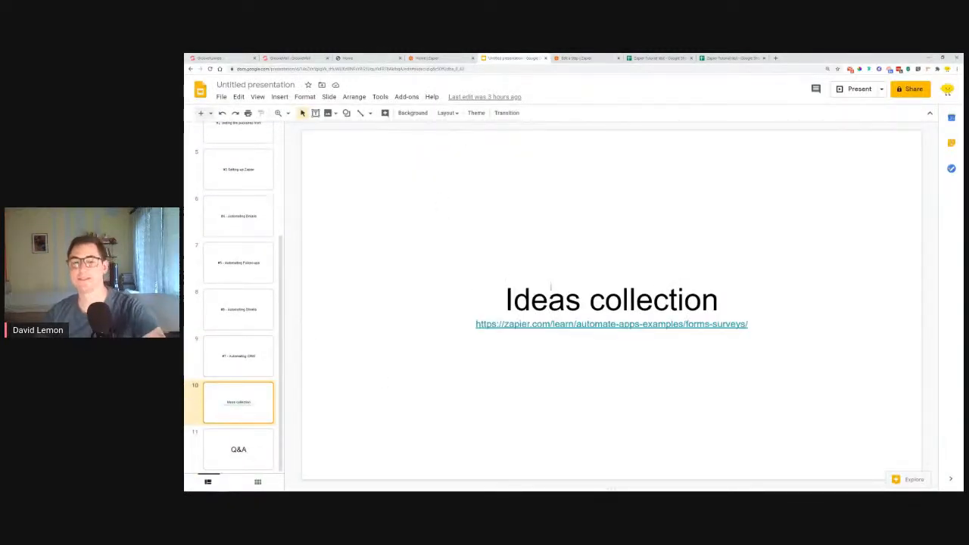
left_click(730, 324)
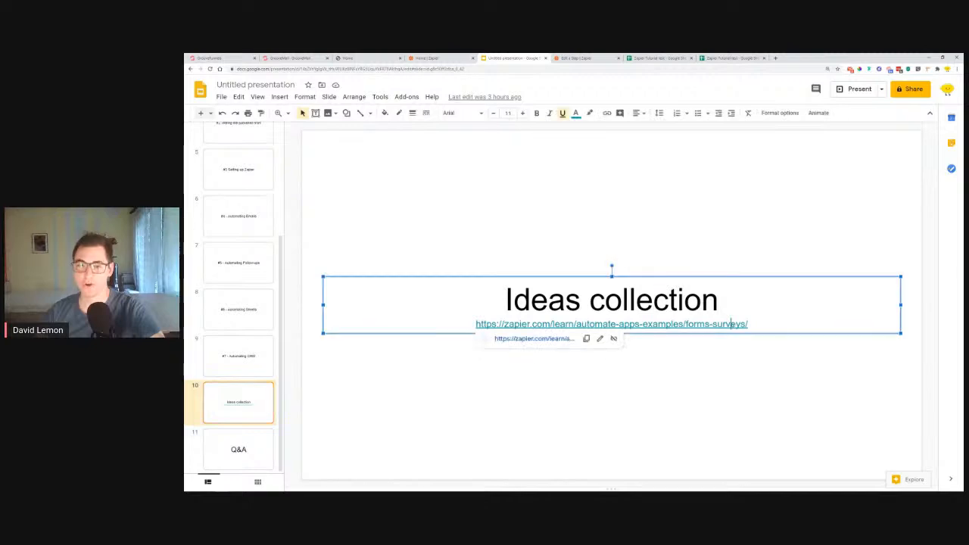
left_click(534, 344)
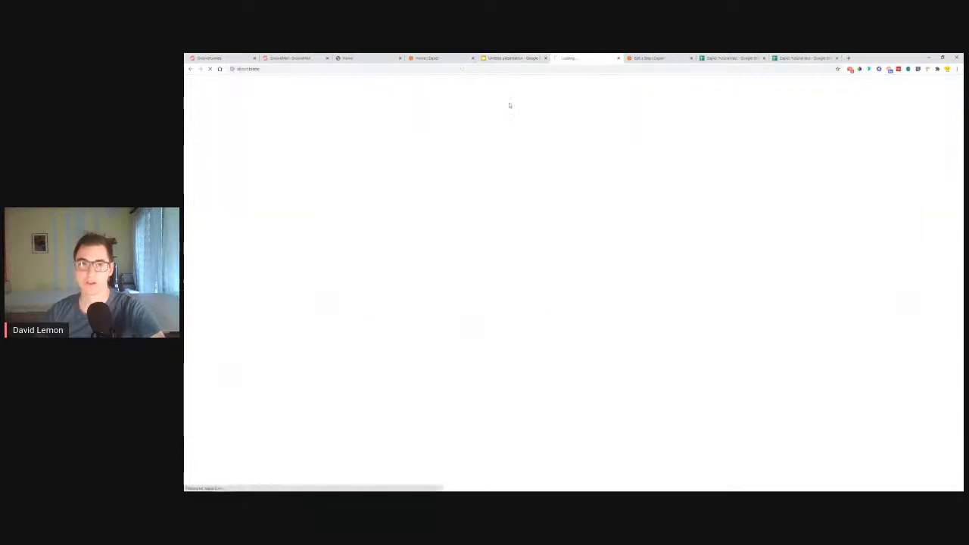
Skim the introduction of Zapier's Forms & Surveys article down to its automation ideas
scroll(415, 180, "down", 6)
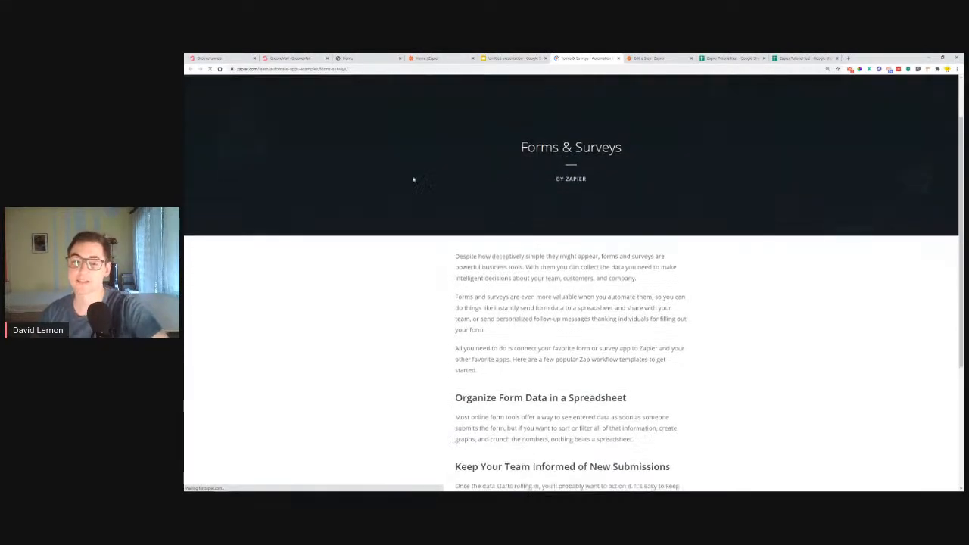
scroll(404, 137, "up", 5)
scroll(439, 174, "up", 1)
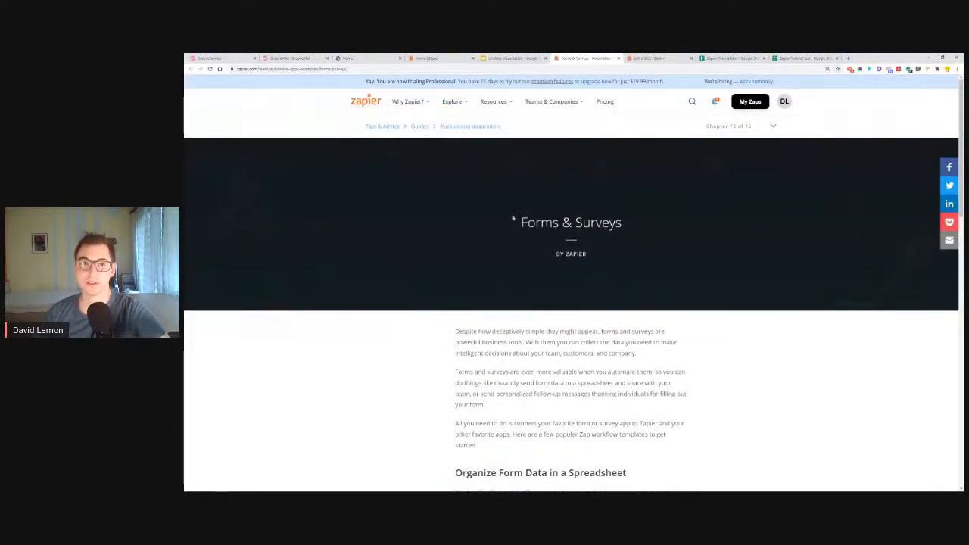
scroll(515, 164, "down", 2)
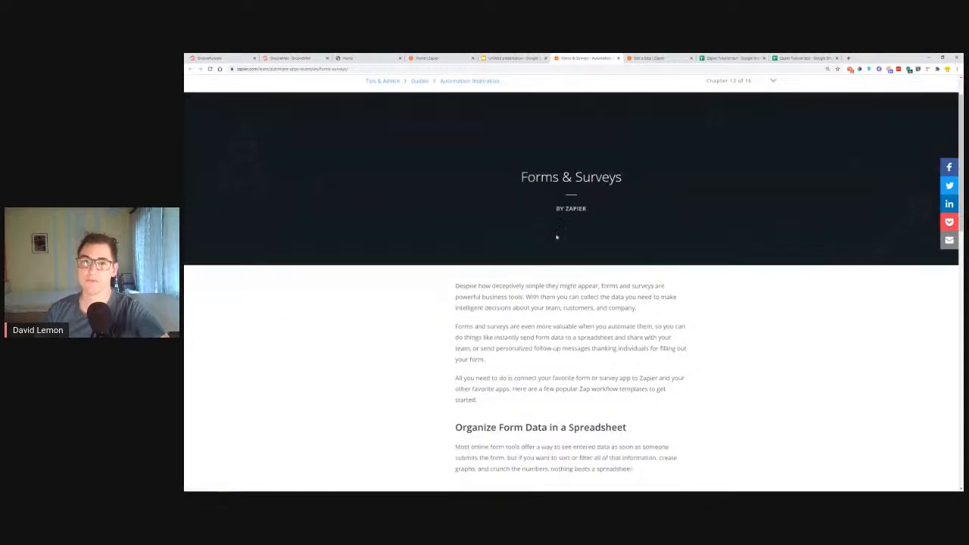
triple_click(539, 140)
scroll(649, 151, "down", 4)
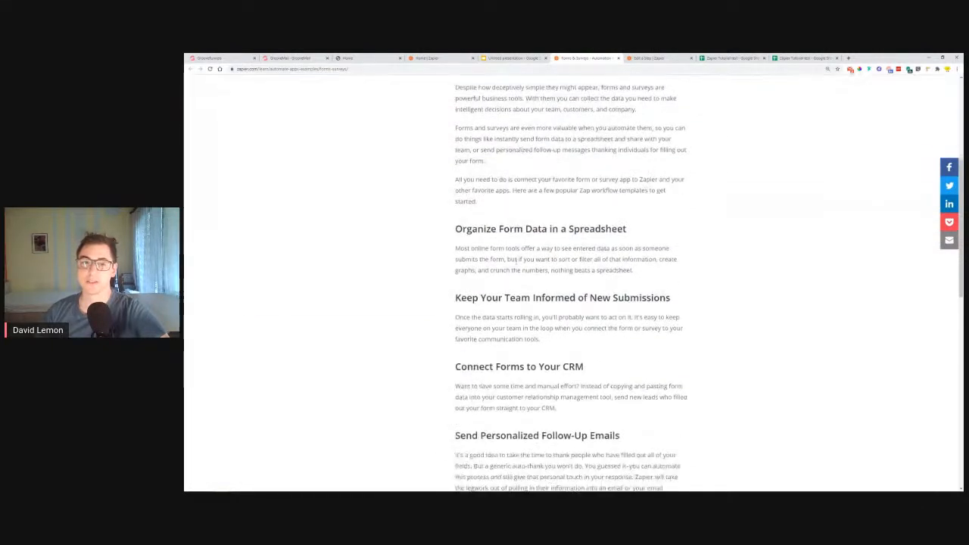
Go through the article's ideas on spreadsheets, team updates, CRM and follow-up emails, highlighting their headings
left_click_drag(454, 232, 637, 230)
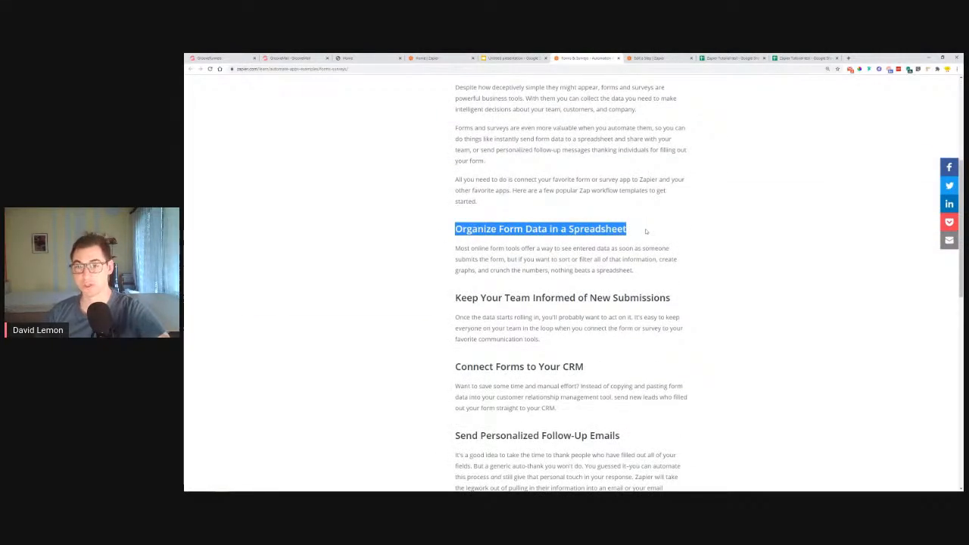
left_click_drag(671, 297, 400, 299)
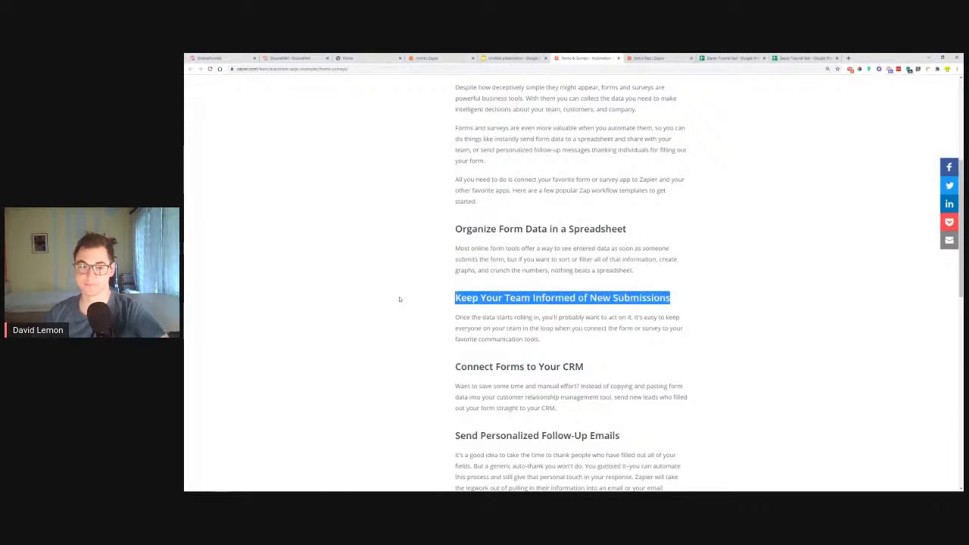
left_click_drag(437, 359, 595, 370)
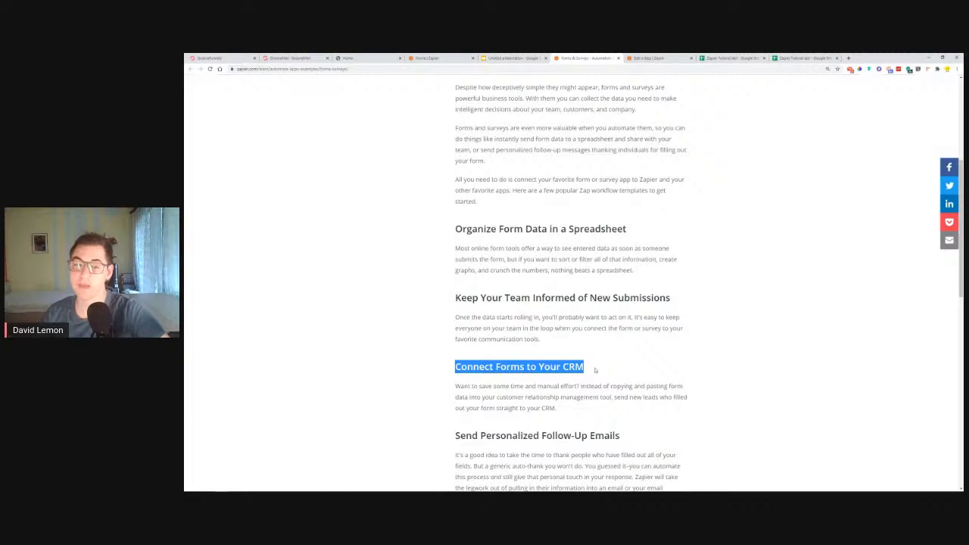
scroll(508, 363, "down", 1)
scroll(509, 362, "down", 3)
left_click_drag(456, 274, 643, 283)
left_click(642, 277)
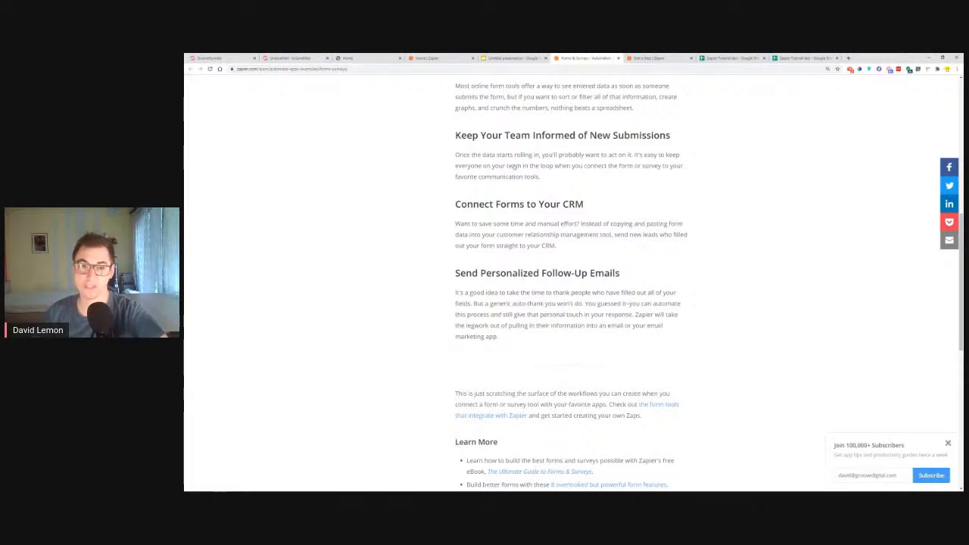
left_click_drag(450, 205, 638, 207)
left_click(644, 203)
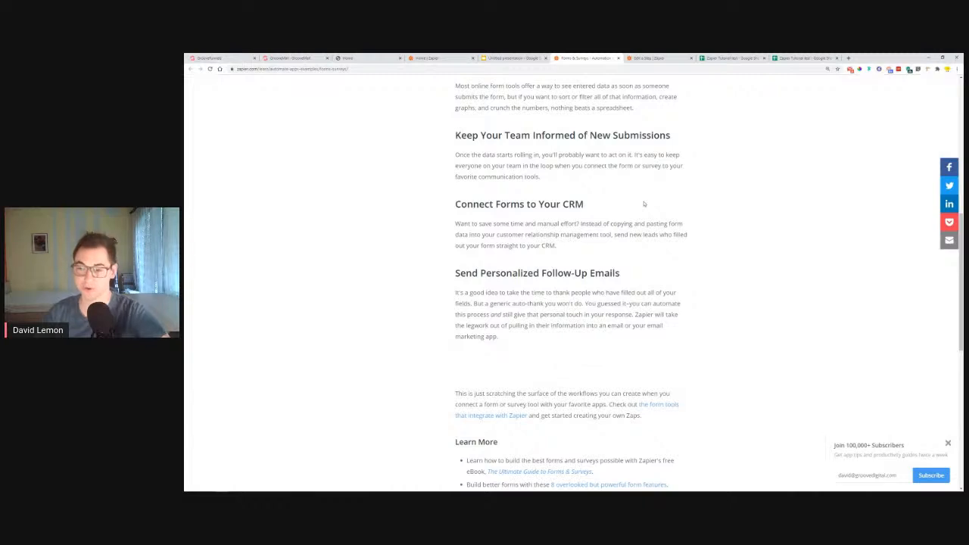
Dismiss the newsletter subscription pop-up and return to the beginning of the Forms & Surveys article
left_click(948, 444)
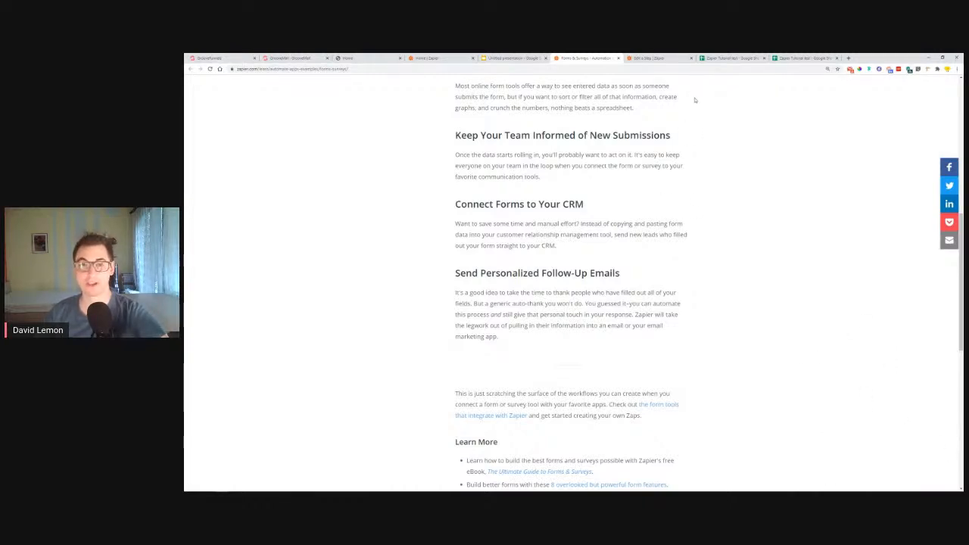
scroll(755, 226, "up", 1)
scroll(755, 225, "up", 4)
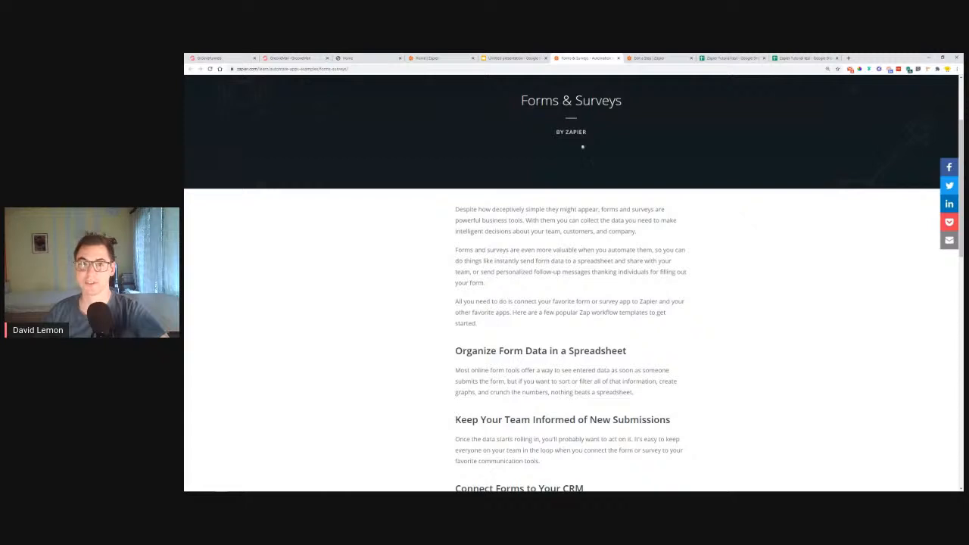
Go back to the Ideas collection slide and copy its Zapier forms-surveys link
left_click(530, 58)
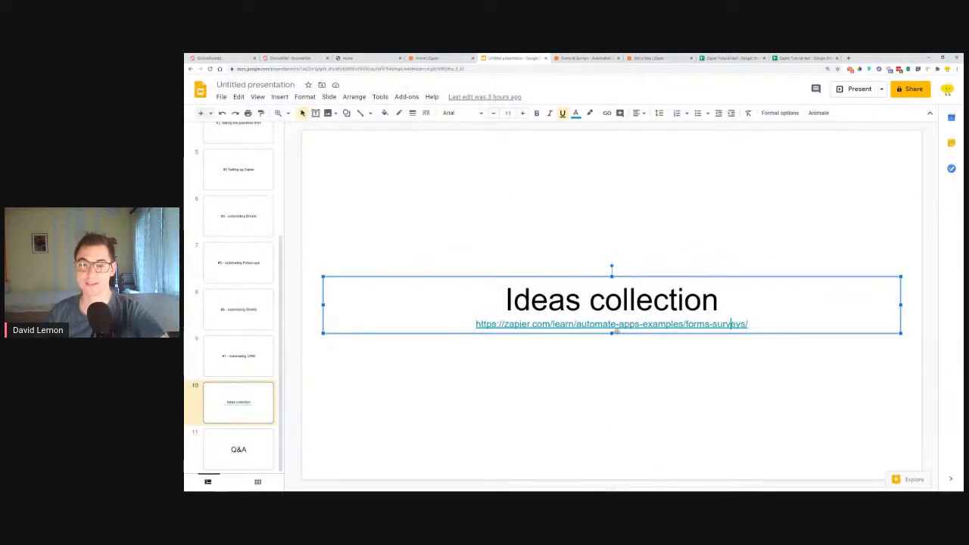
right_click(682, 327)
left_click(643, 326)
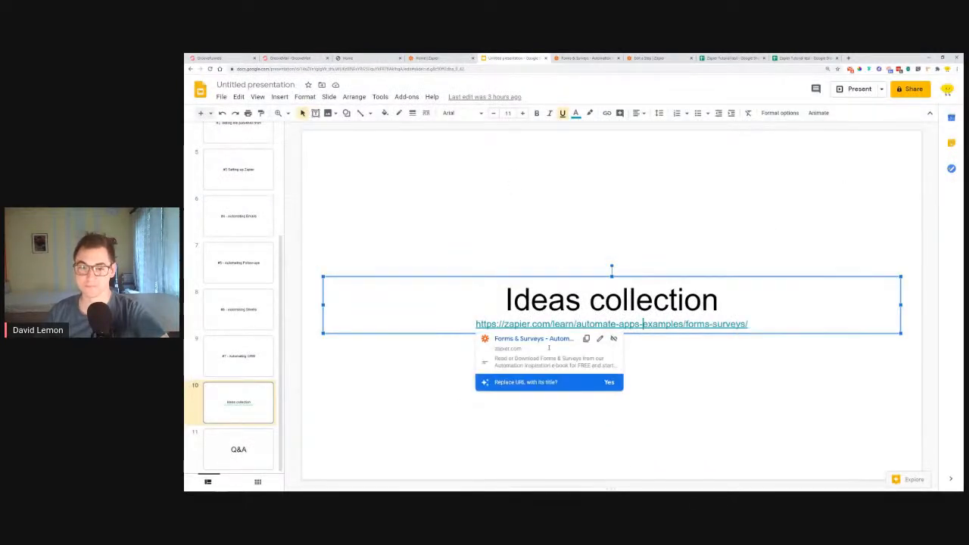
left_click(588, 340)
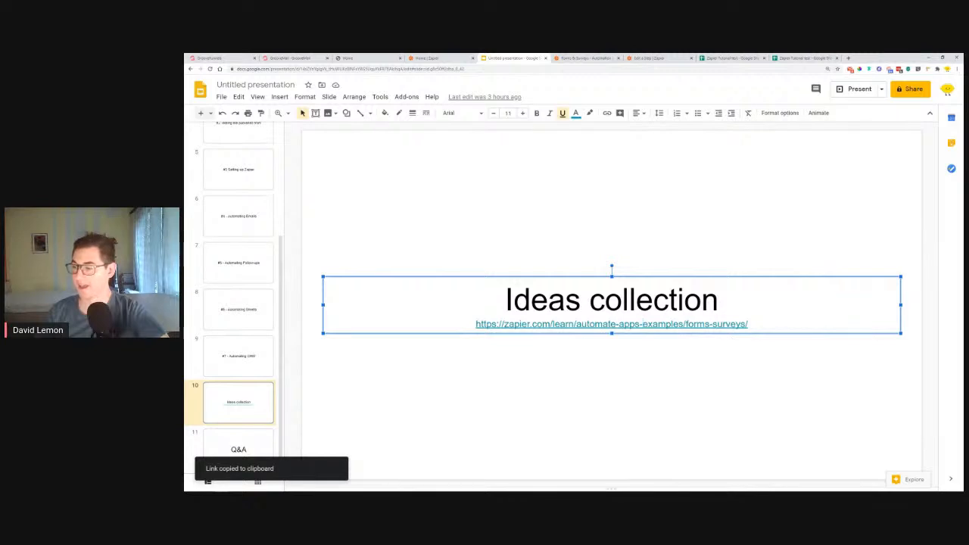